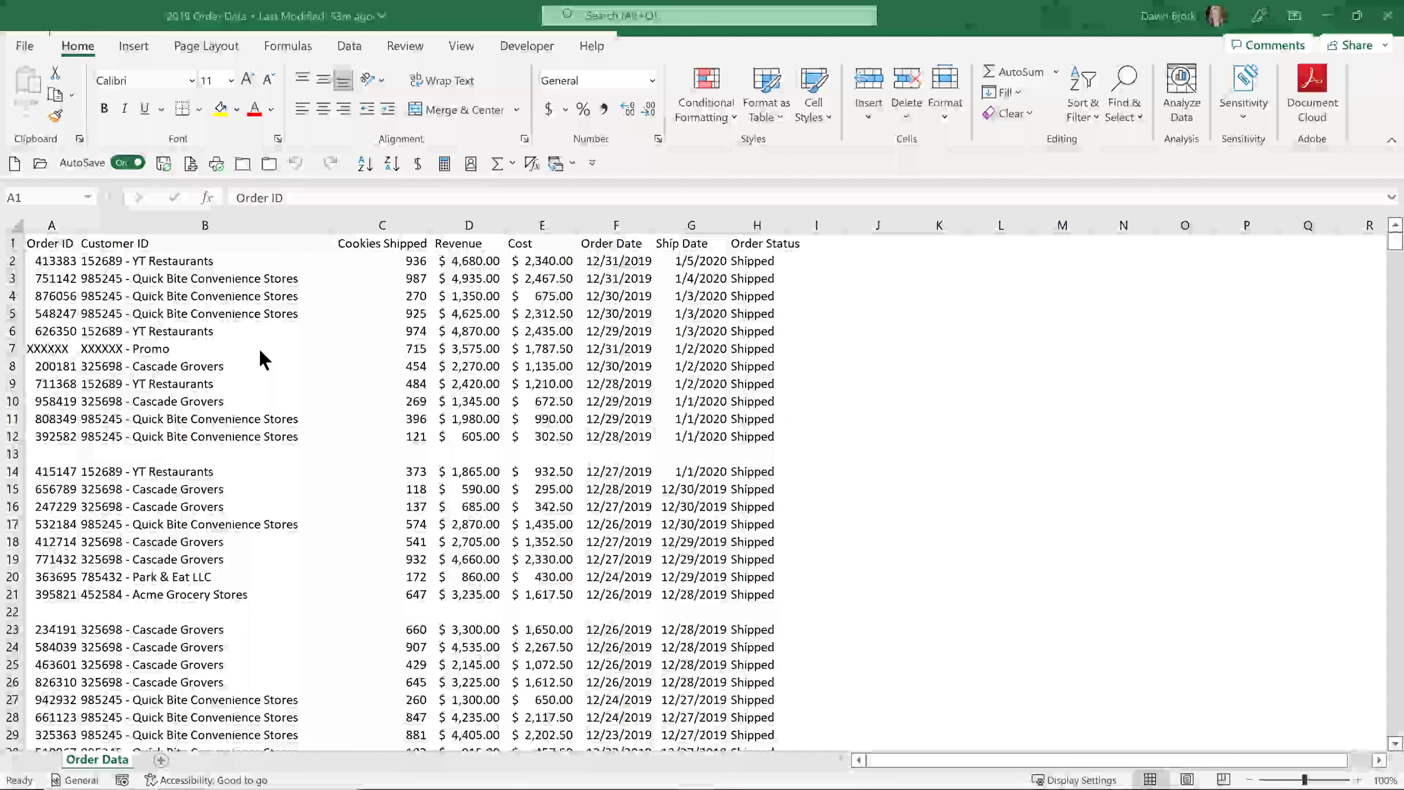
- Switch to File Explorer and open the Power Query Practice folder to review the order data workbooks it holds
key("alt+Tab")
left_click(301, 495)
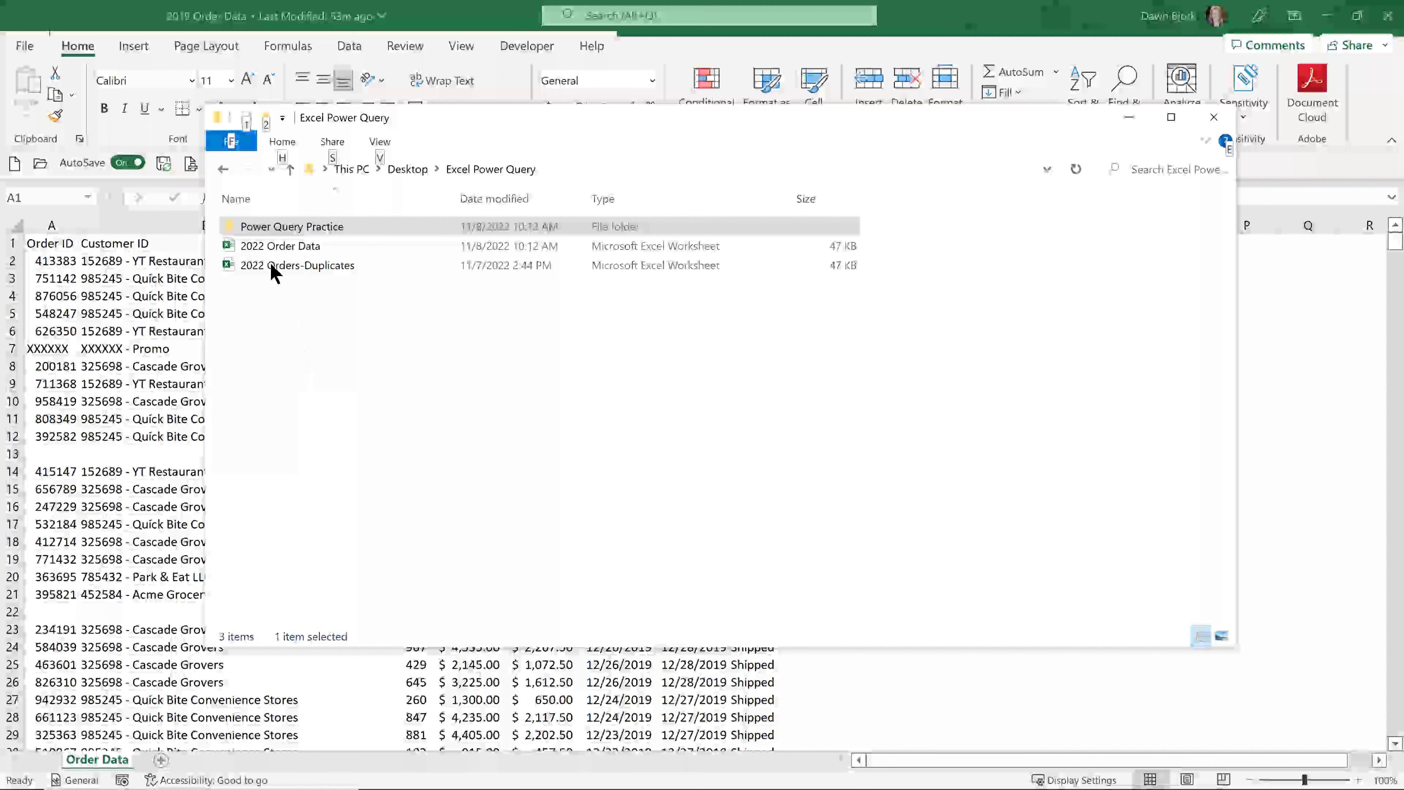
double_click(310, 231)
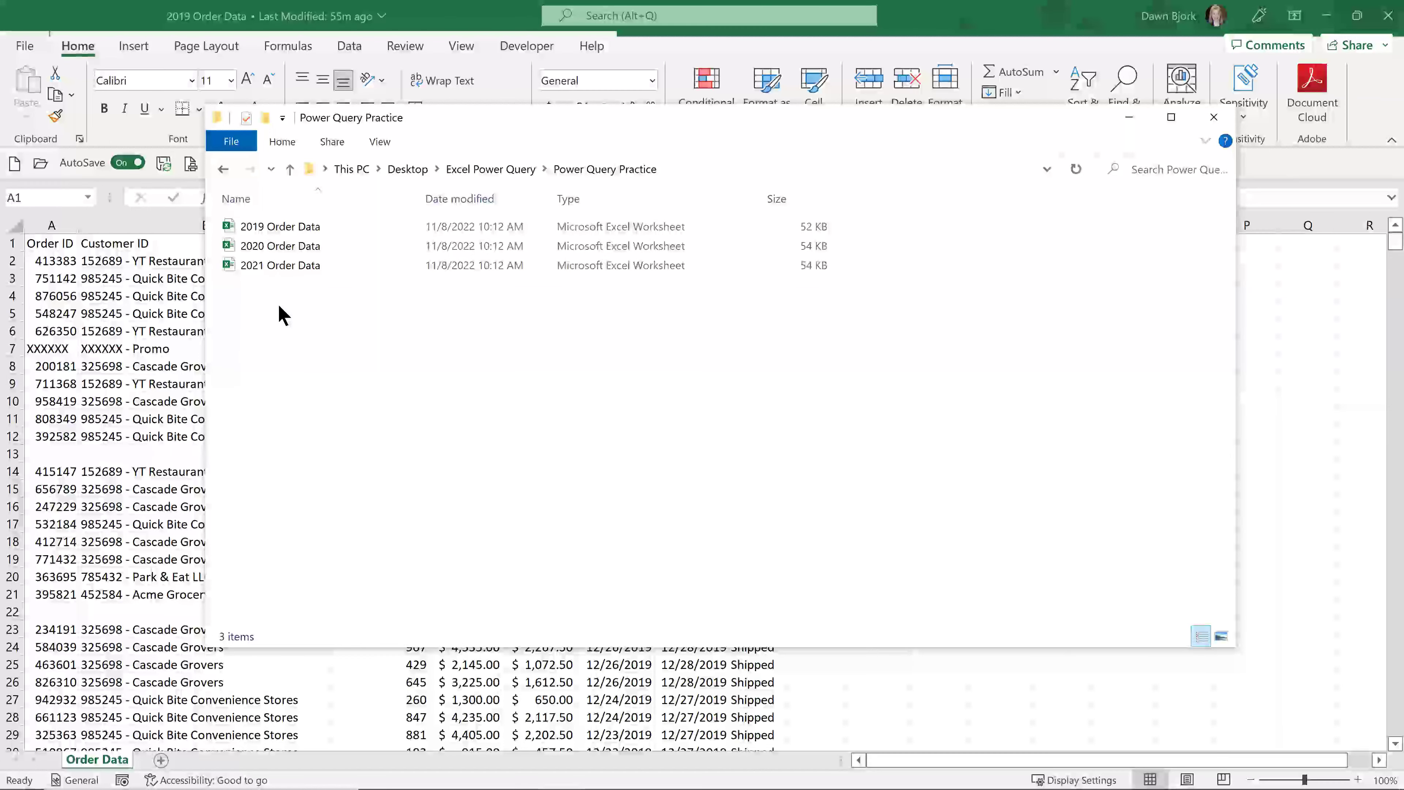
- Return to Excel and bring up the blank Book1 workbook
key("alt+Tab")
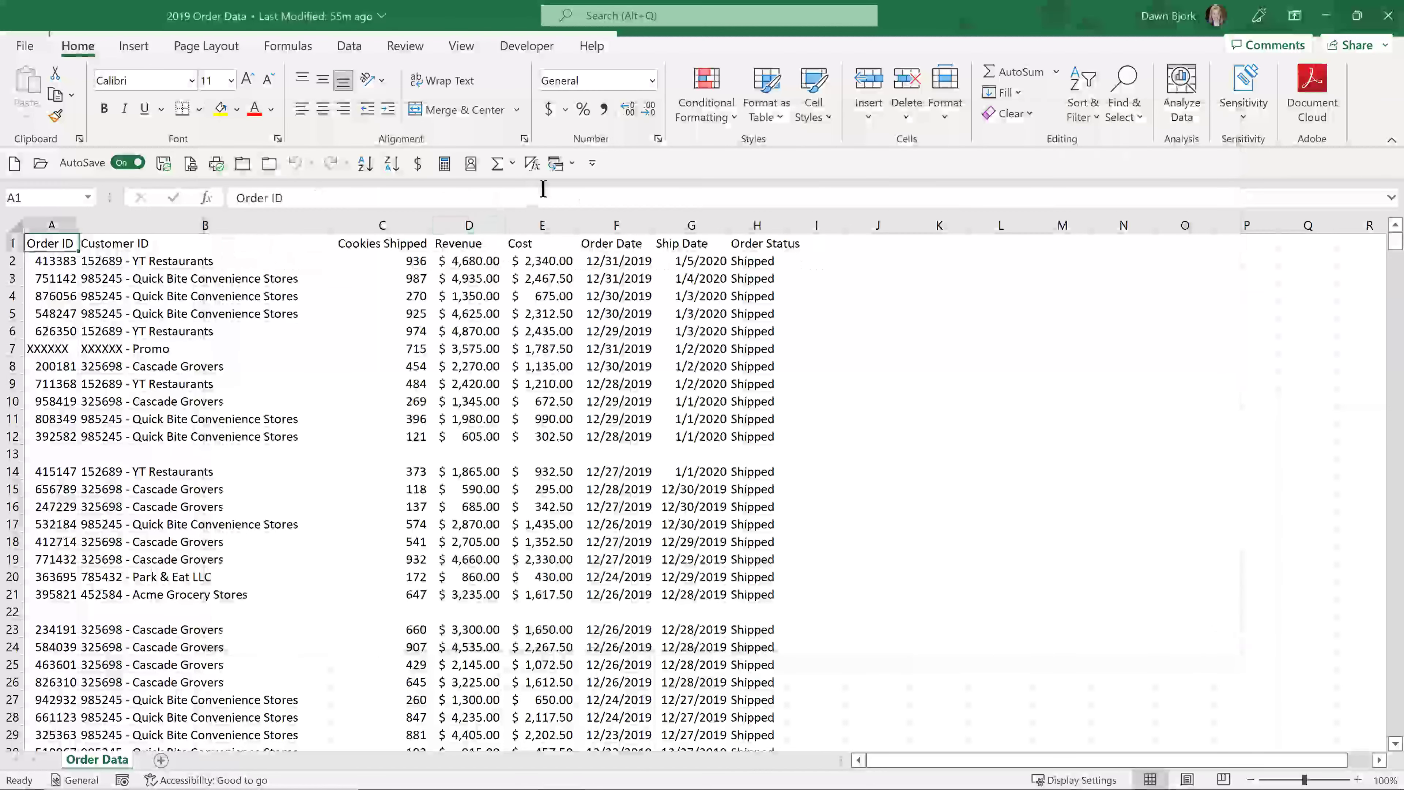
left_click(557, 164)
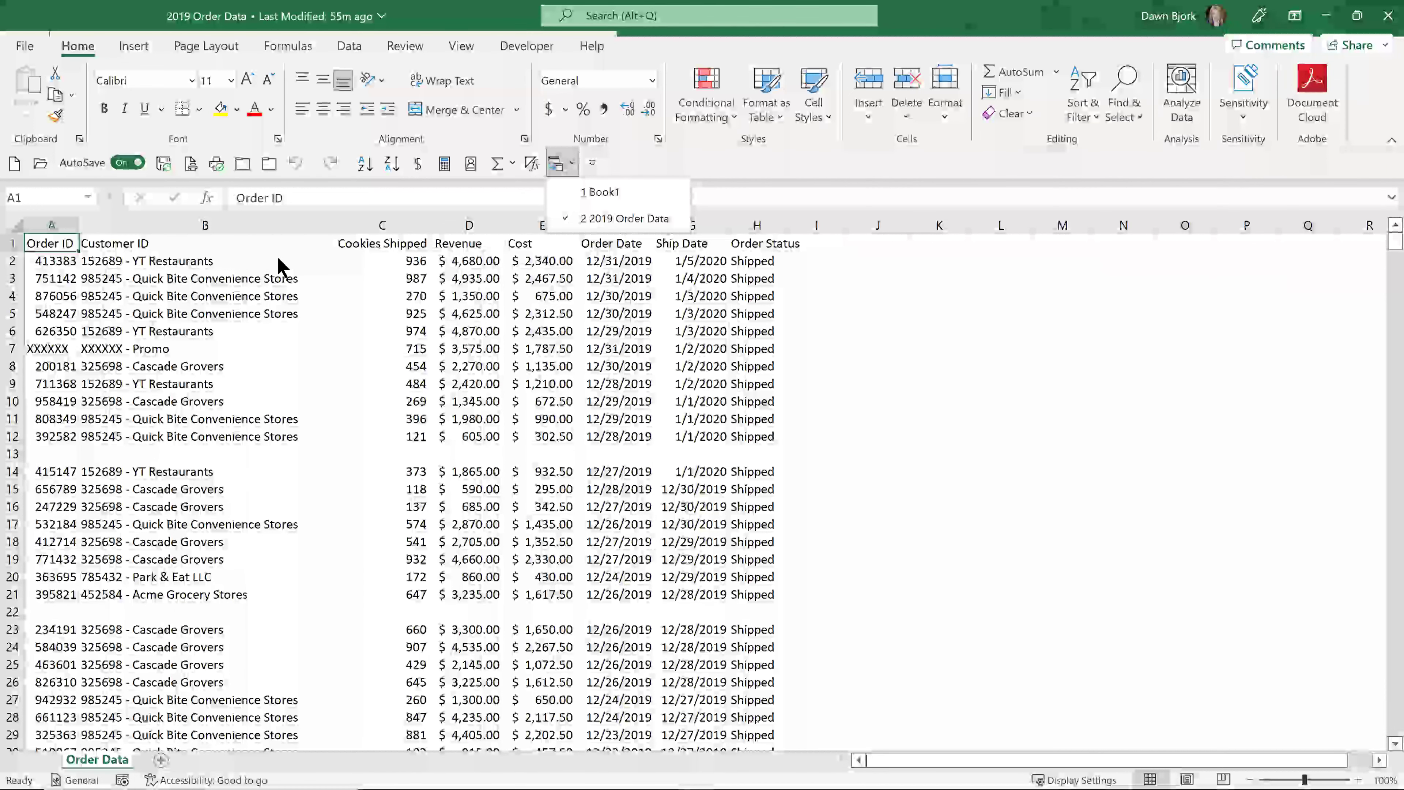
left_click(584, 194)
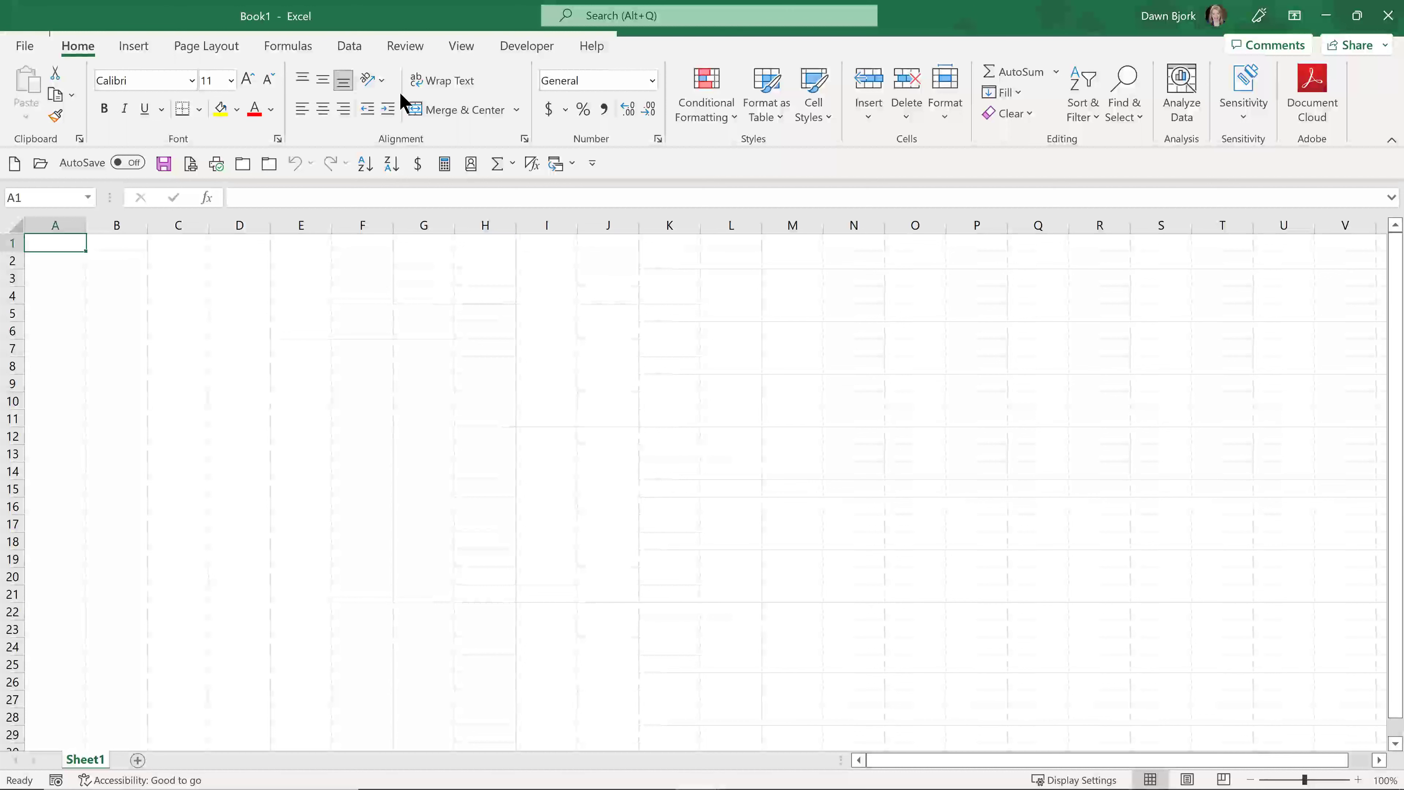
- Start a data import from the Desktop folder Excel Power Query > Power Query Practice and view the options for combining its files
left_click(357, 45)
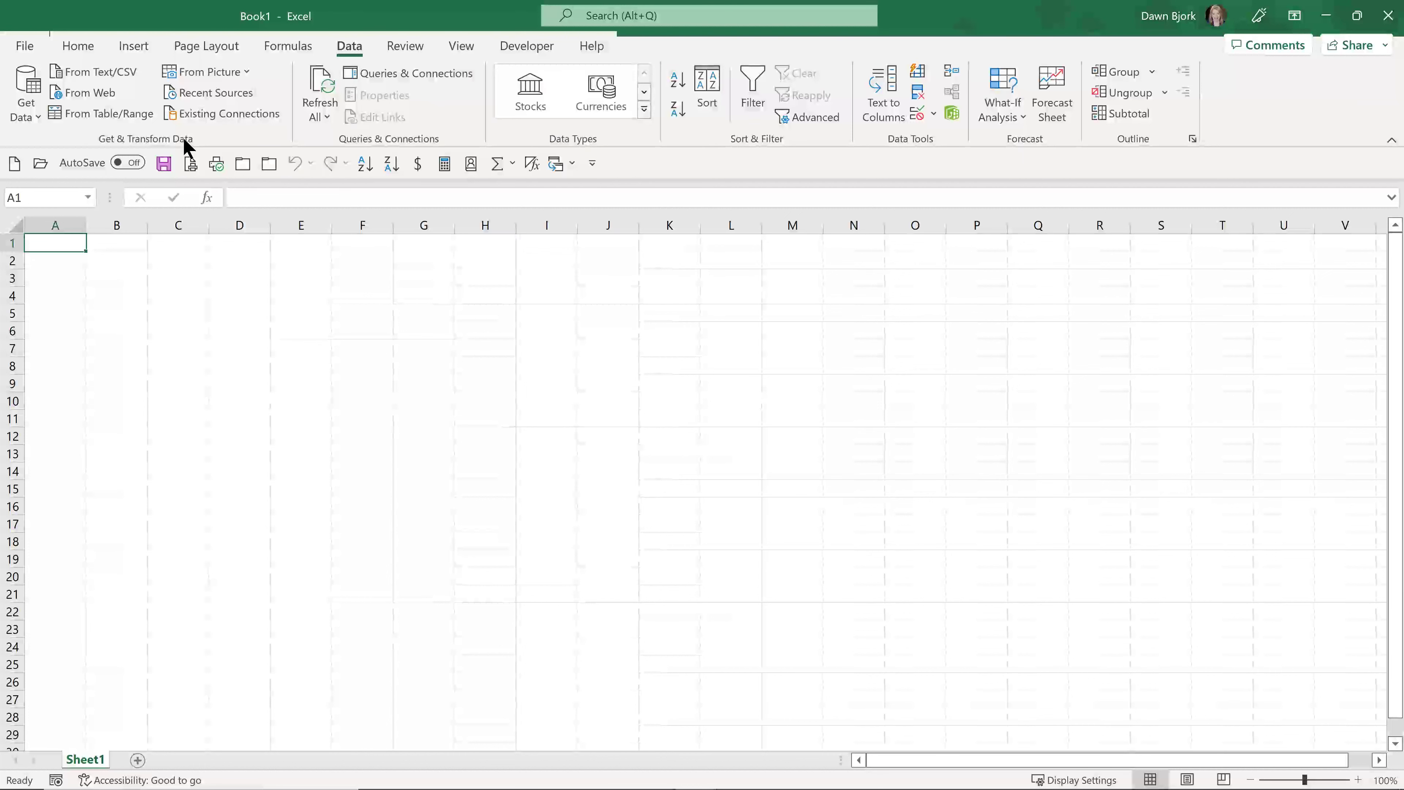
left_click(38, 124)
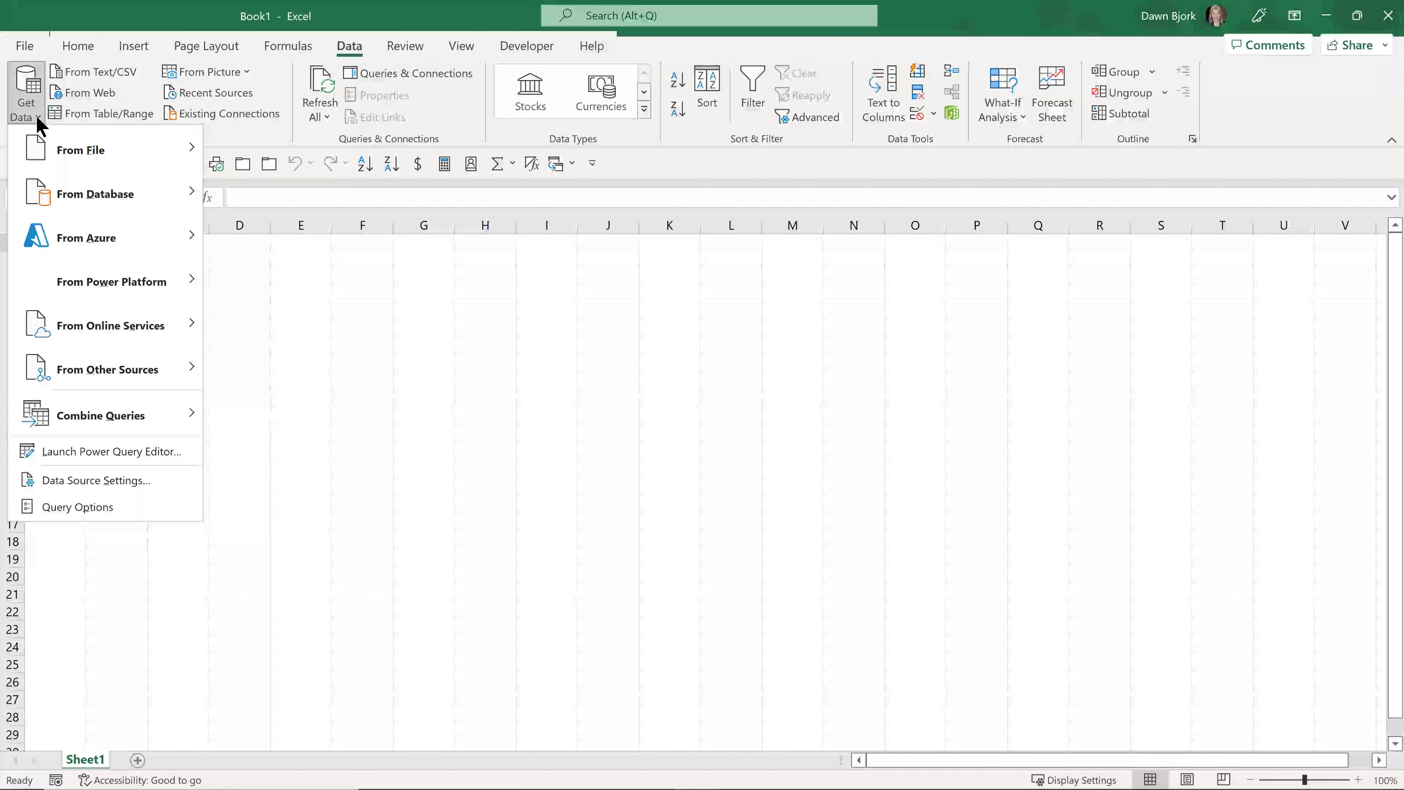
mouse_move(65, 162)
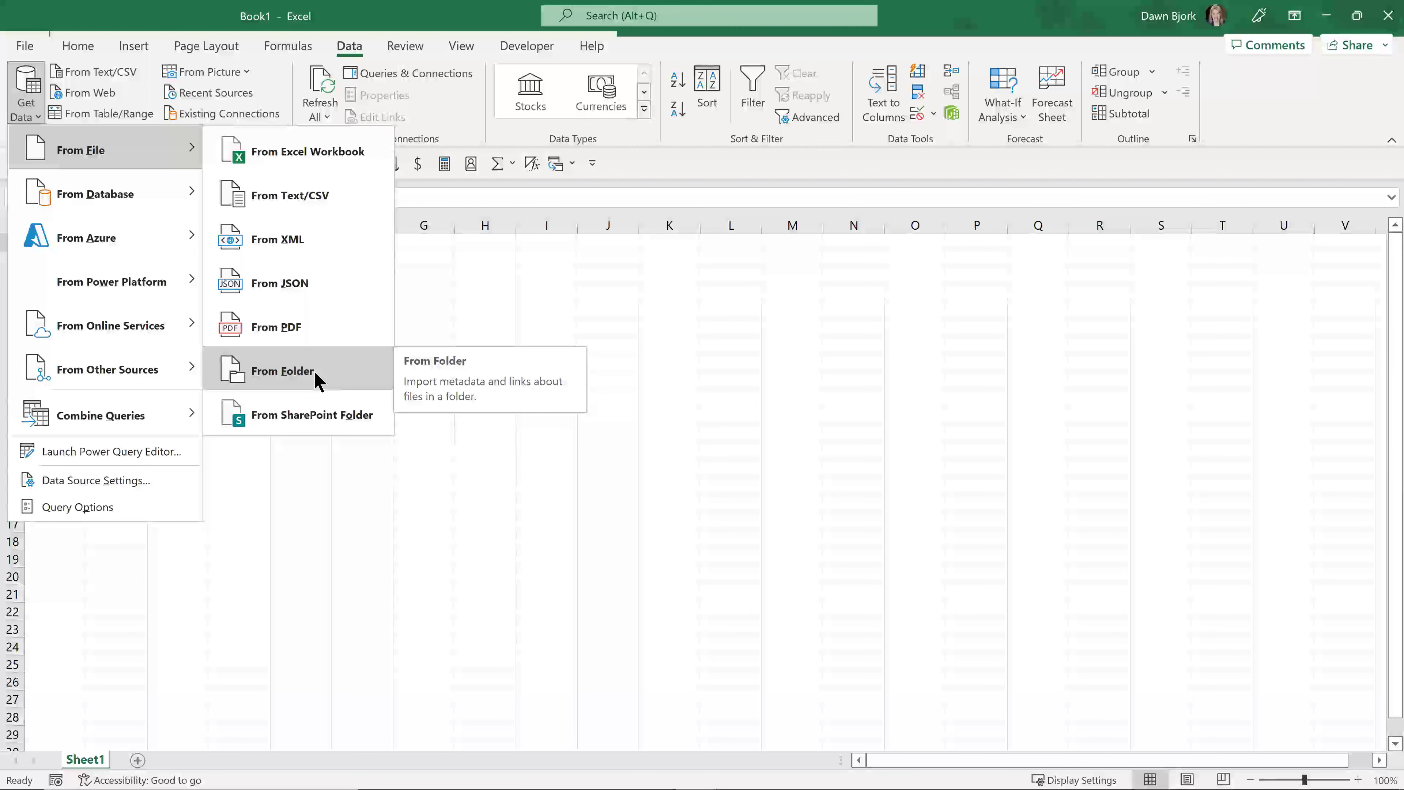
left_click(282, 371)
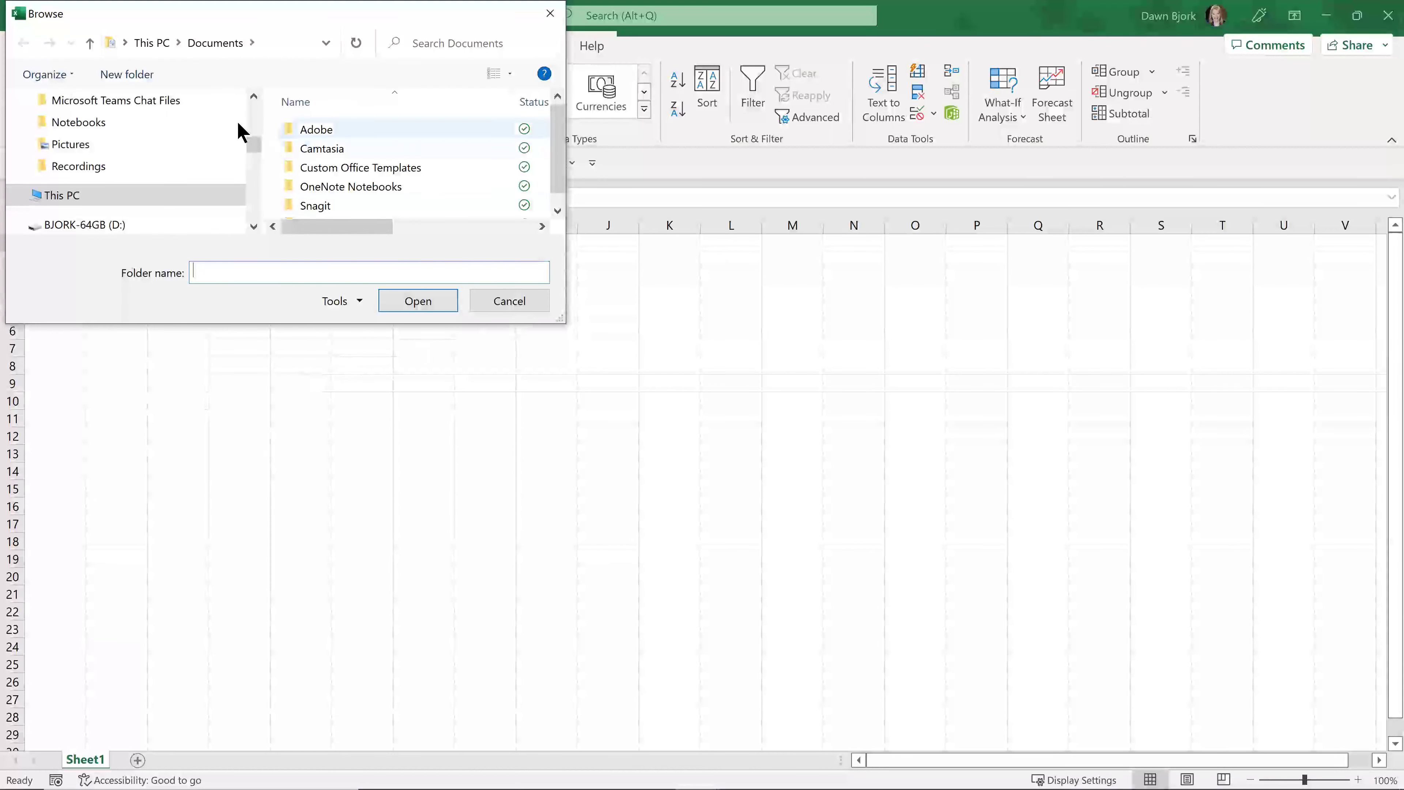
left_click_drag(252, 144, 252, 113)
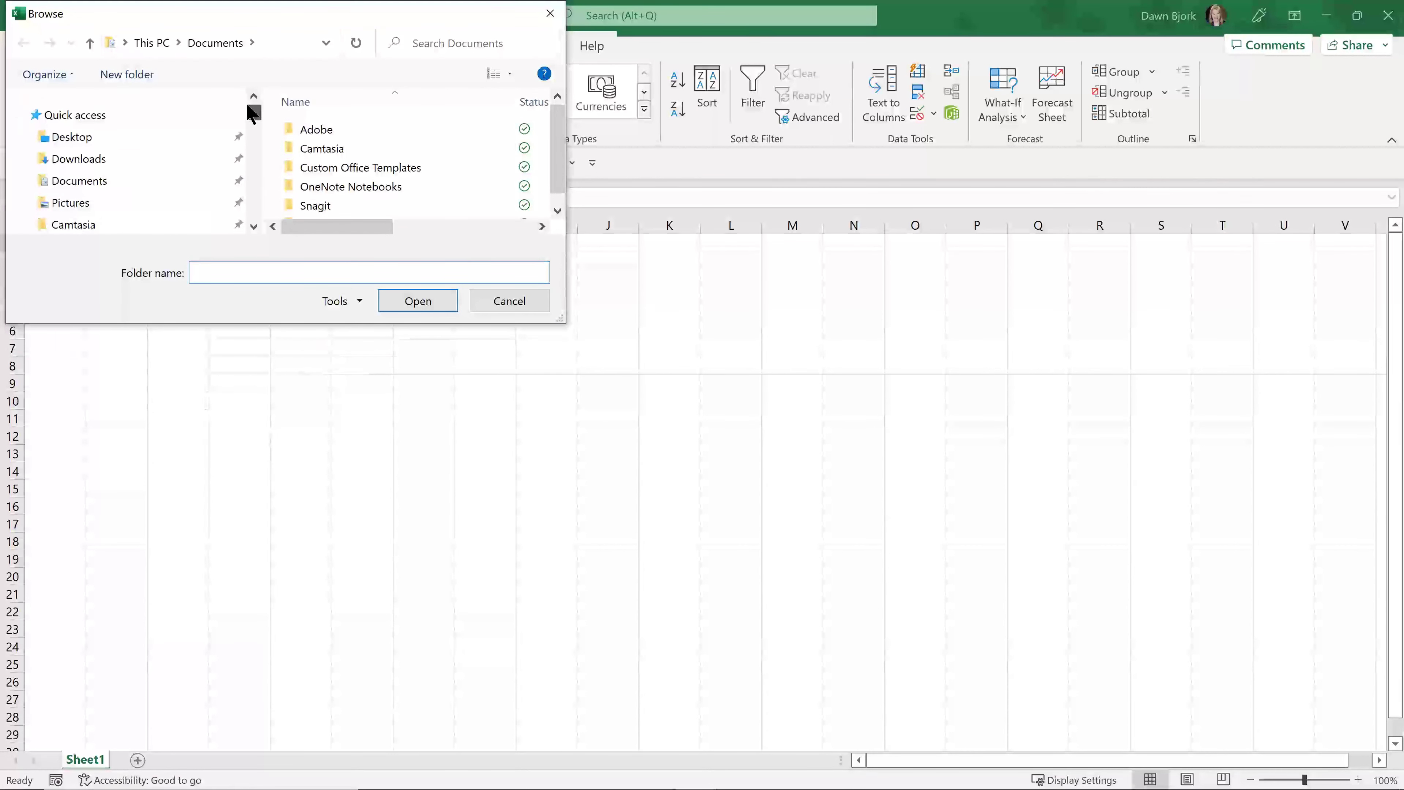
left_click(150, 137)
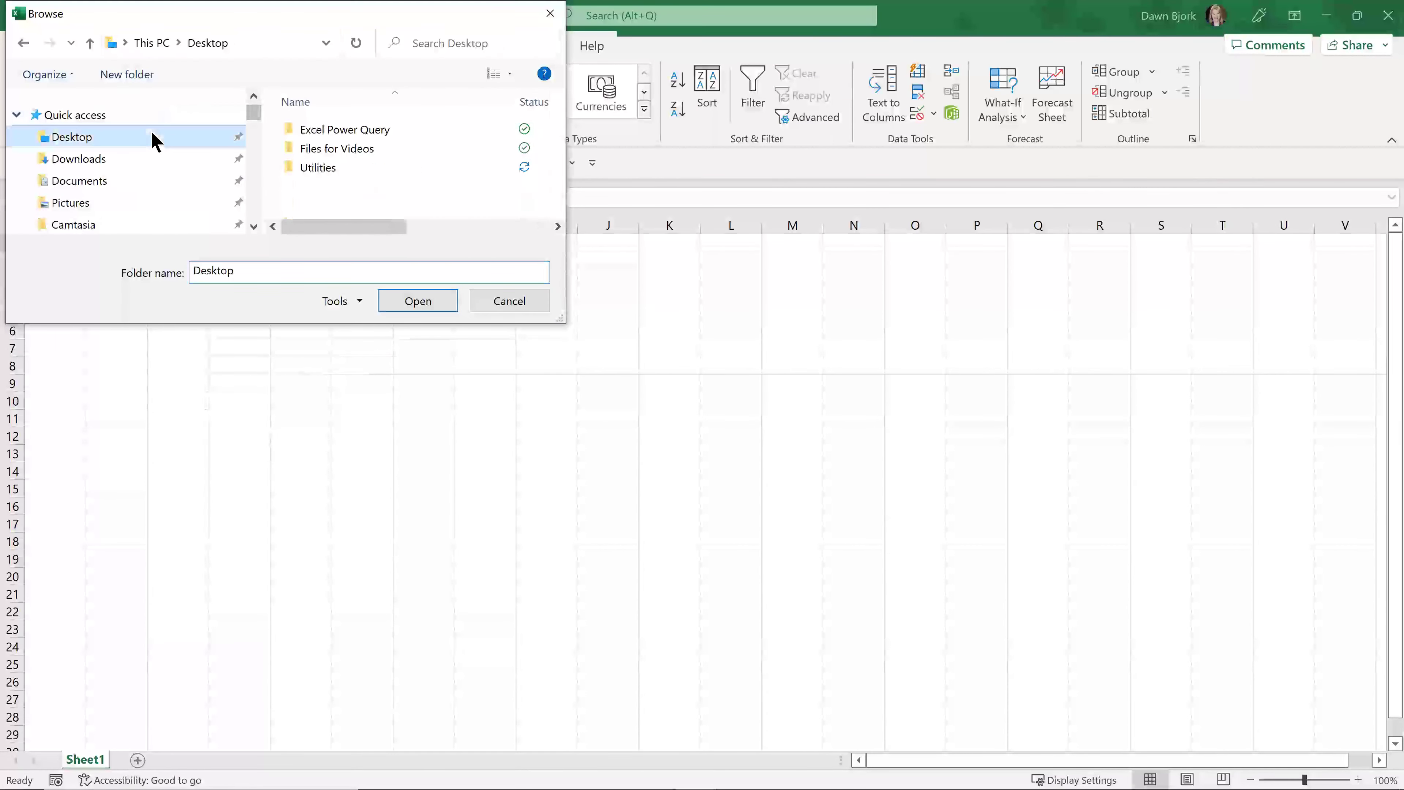
left_click(365, 138)
double_click(365, 138)
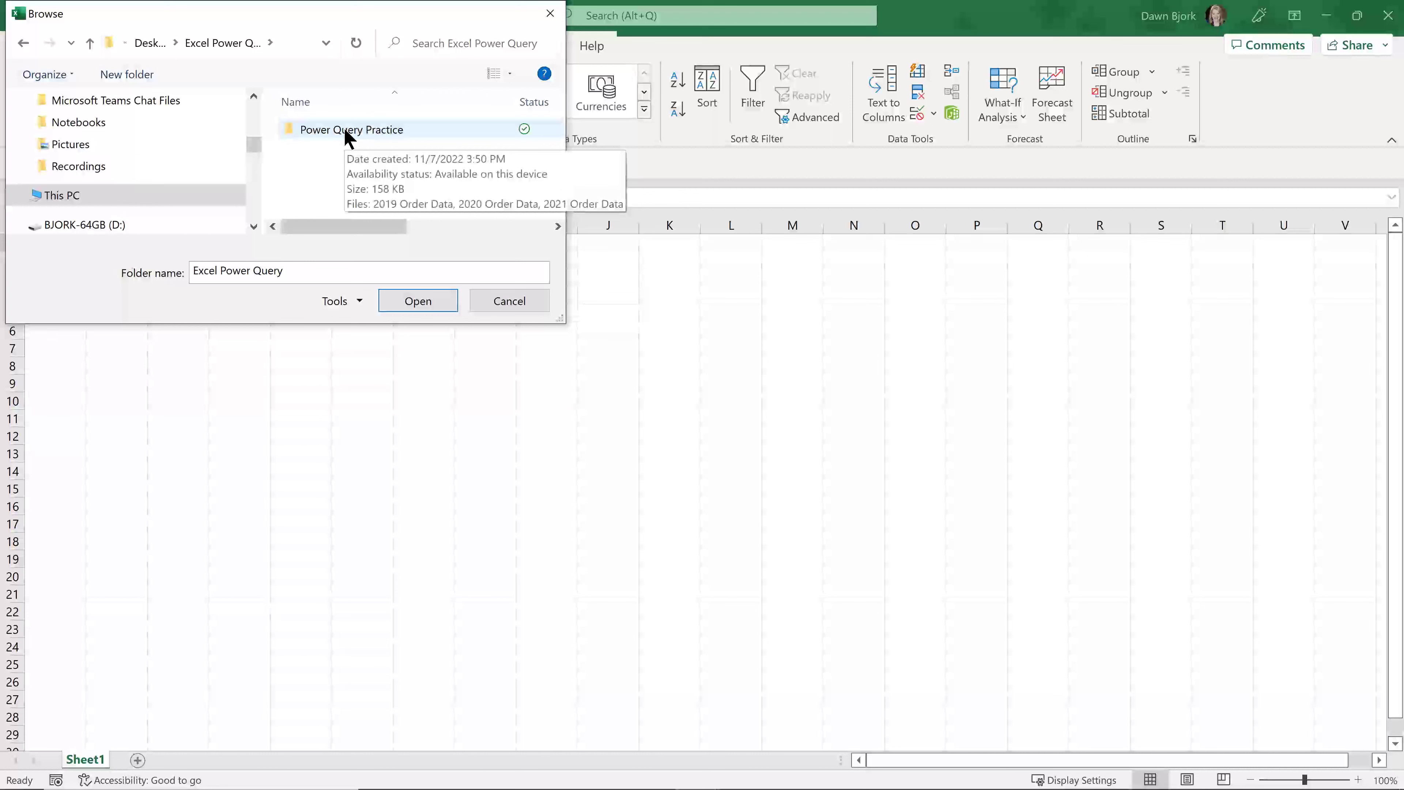
left_click(348, 138)
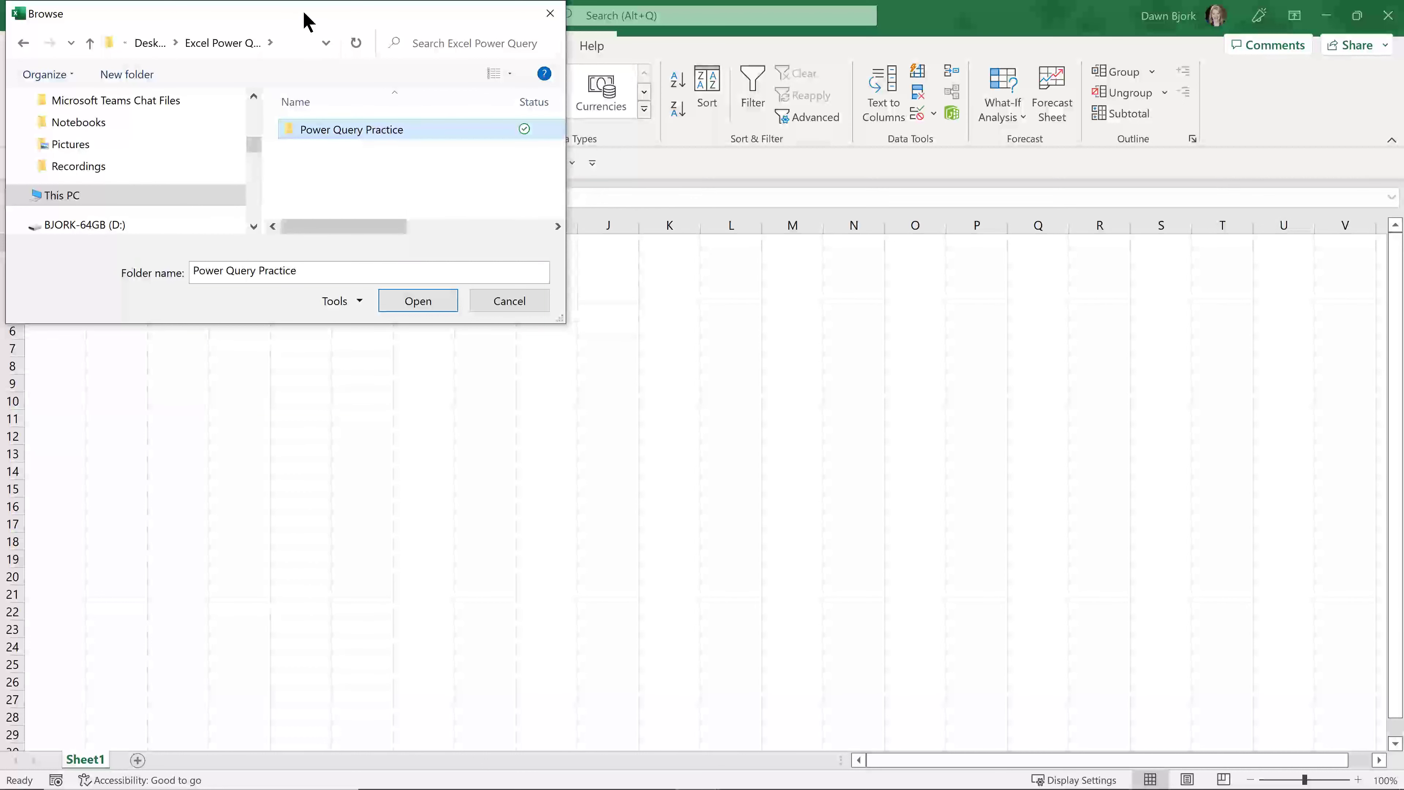
left_click_drag(306, 21, 433, 105)
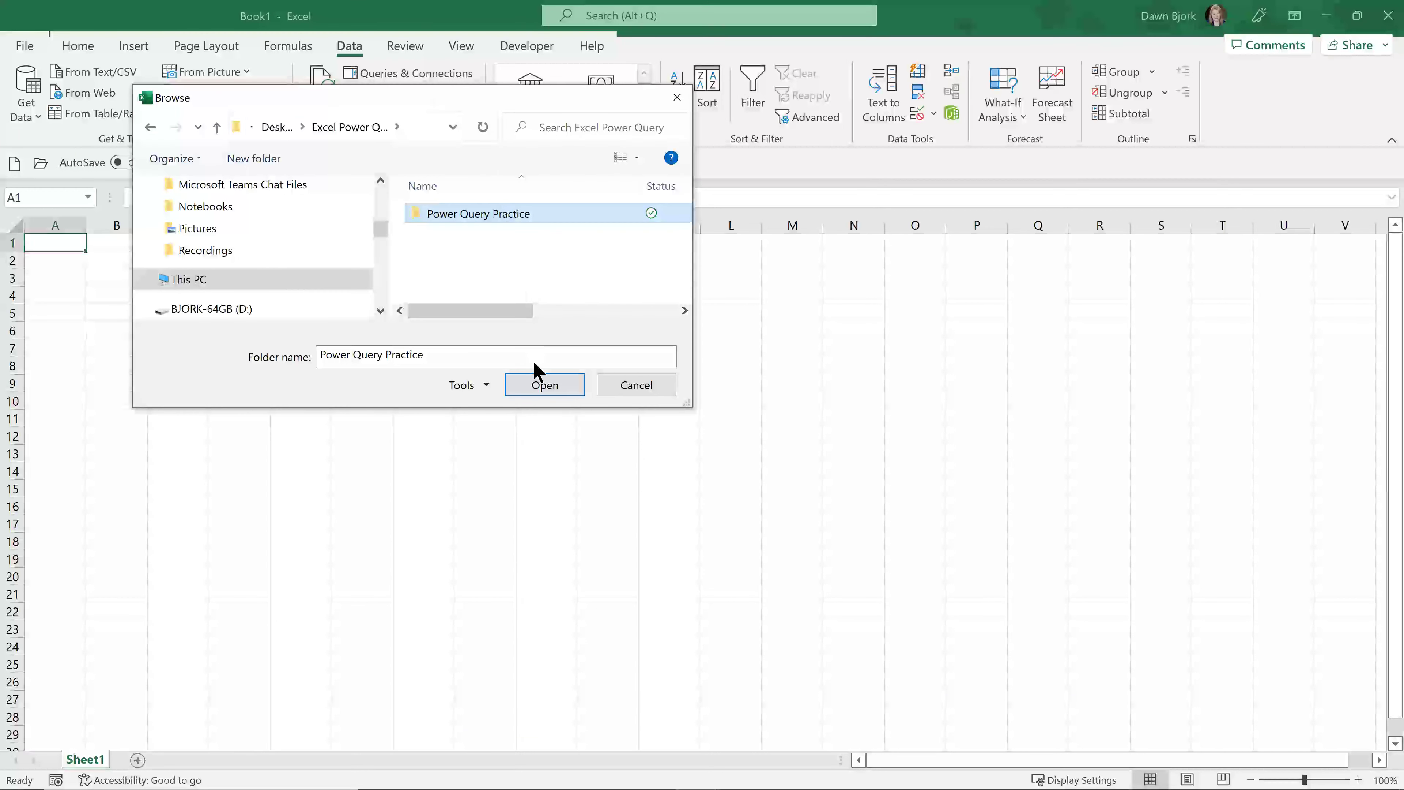
left_click(540, 387)
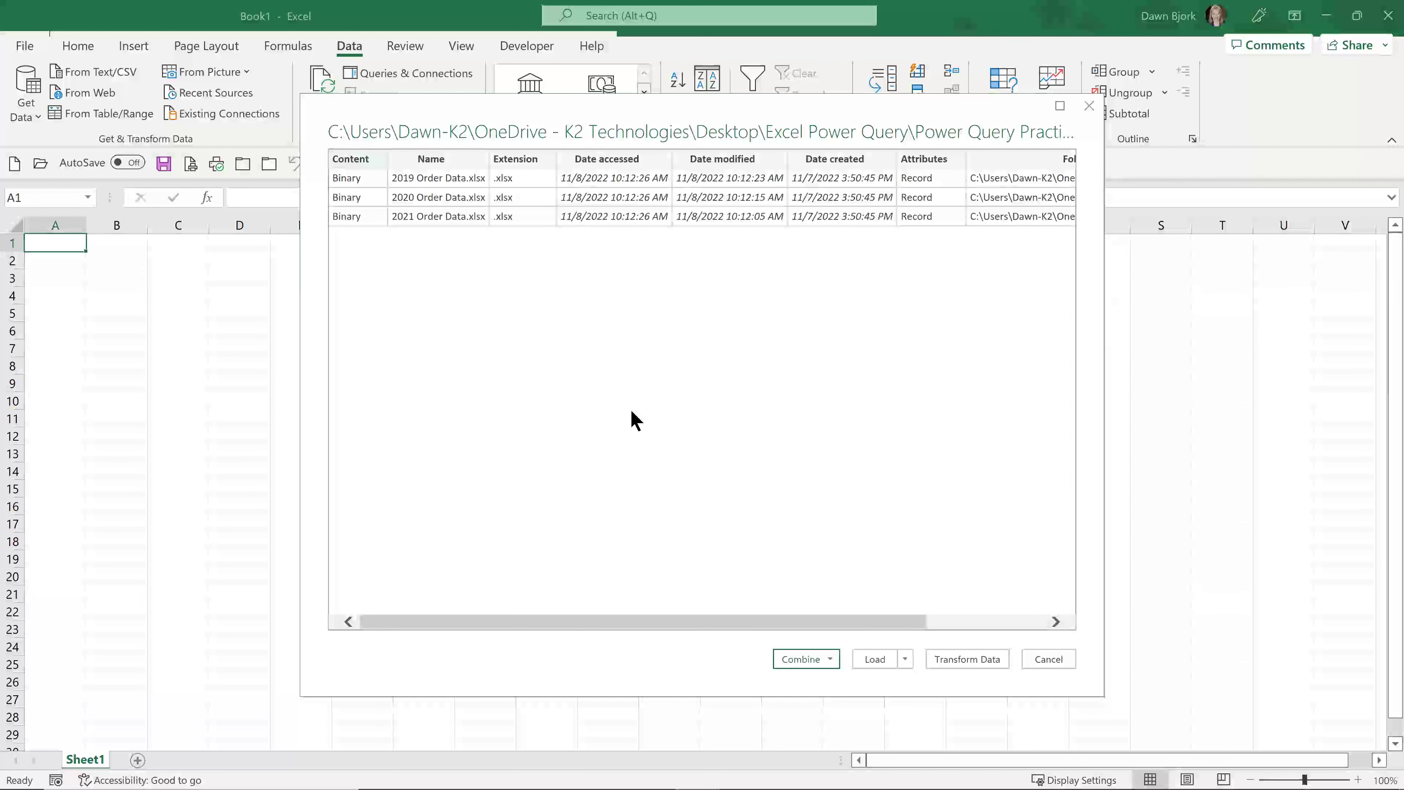
left_click(831, 660)
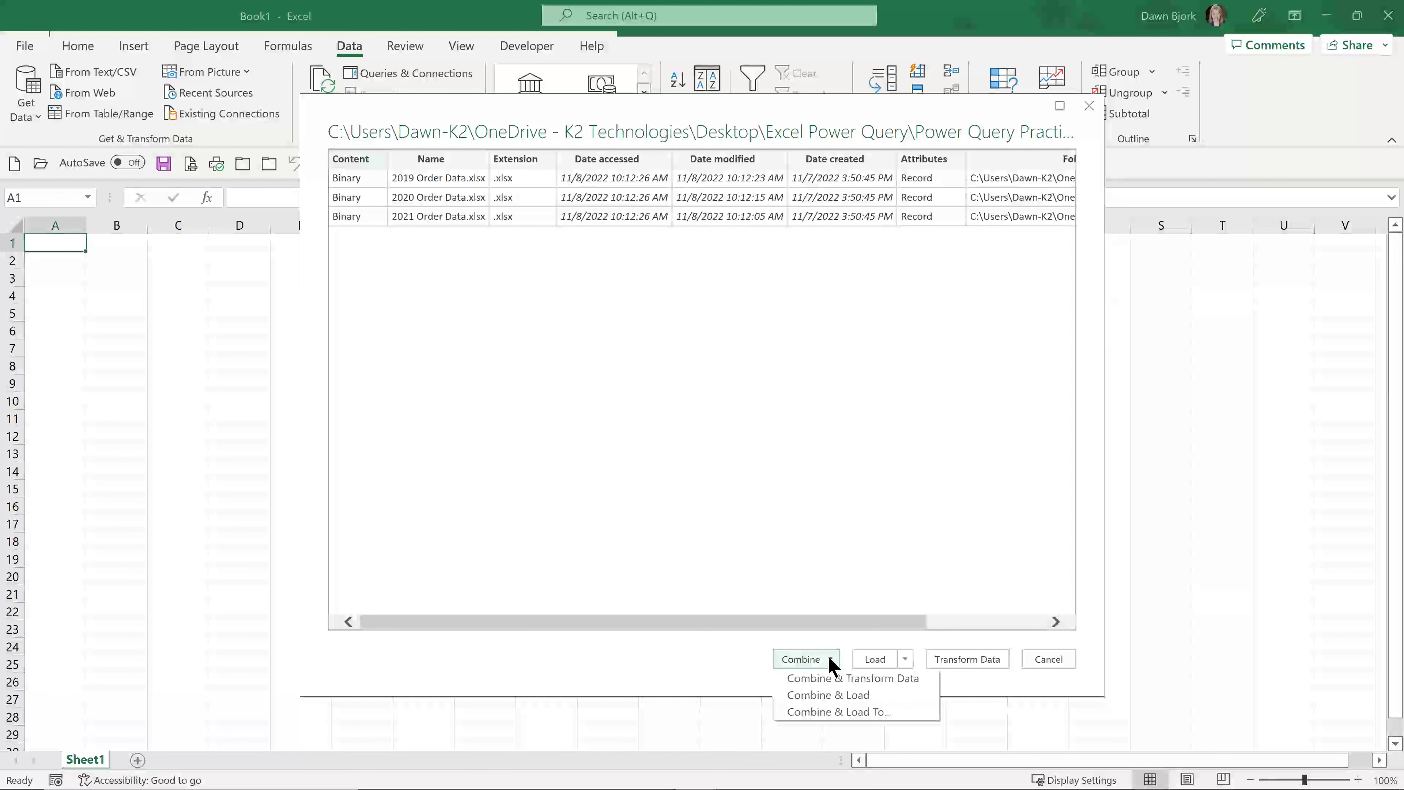
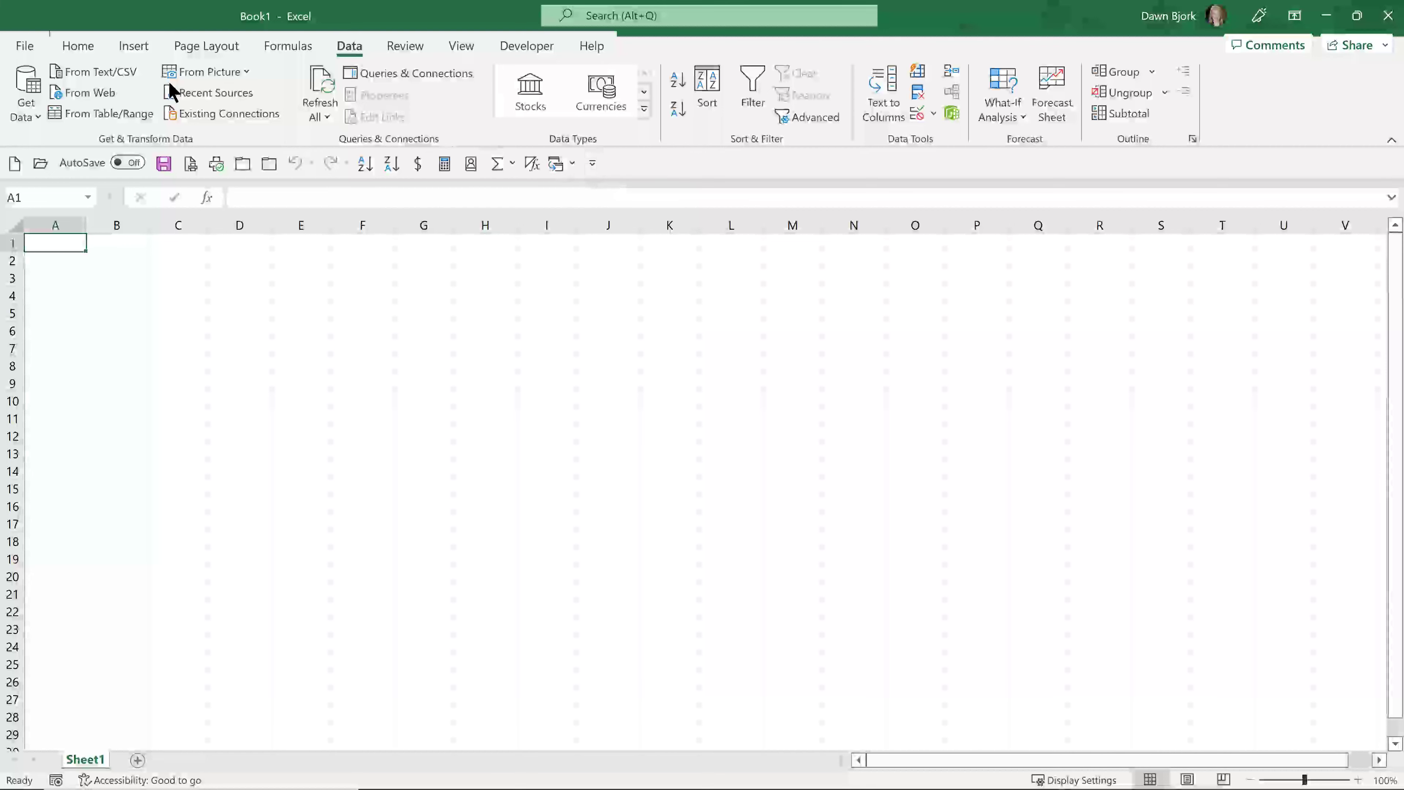
- Restart the folder import and choose the Power Query Practice folder as the data source
left_click(30, 114)
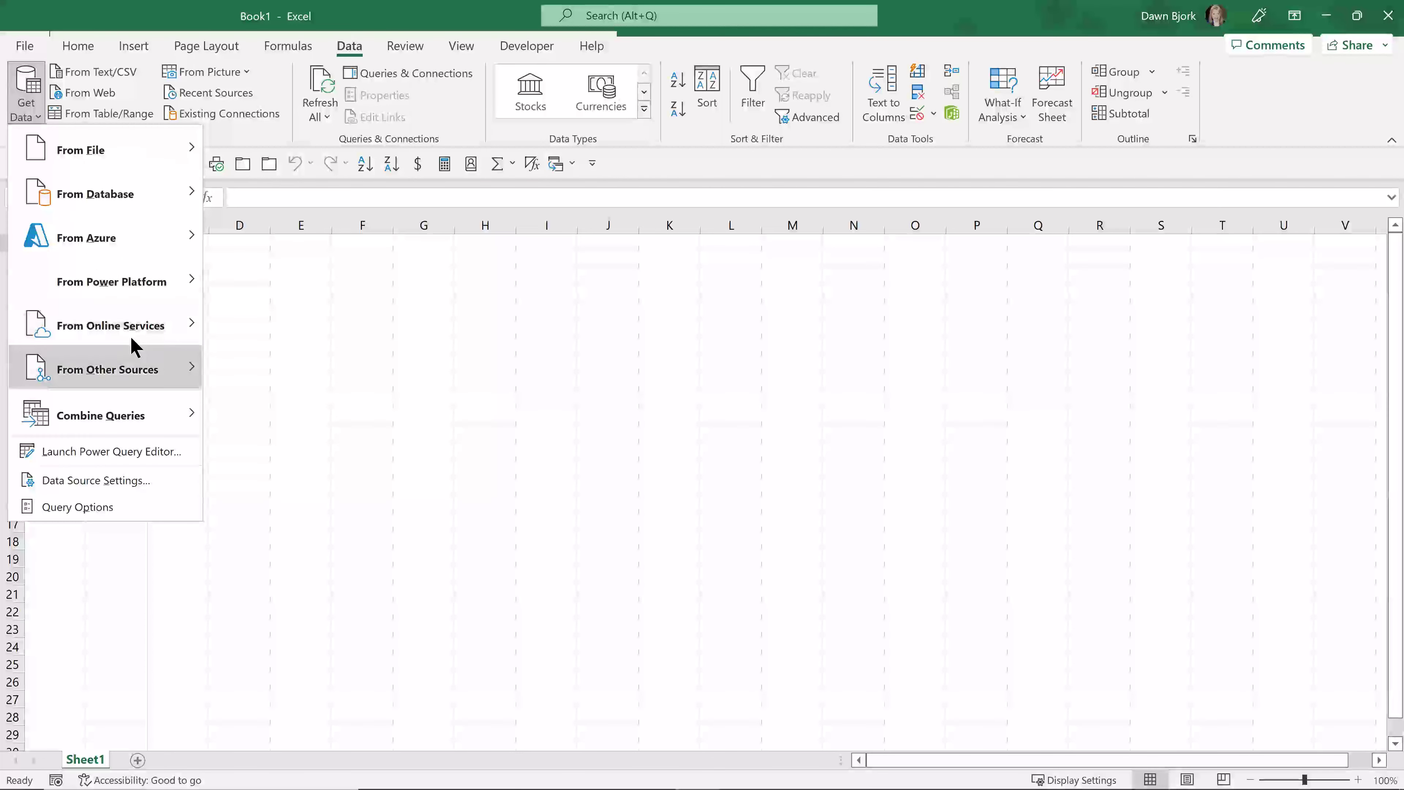
mouse_move(148, 151)
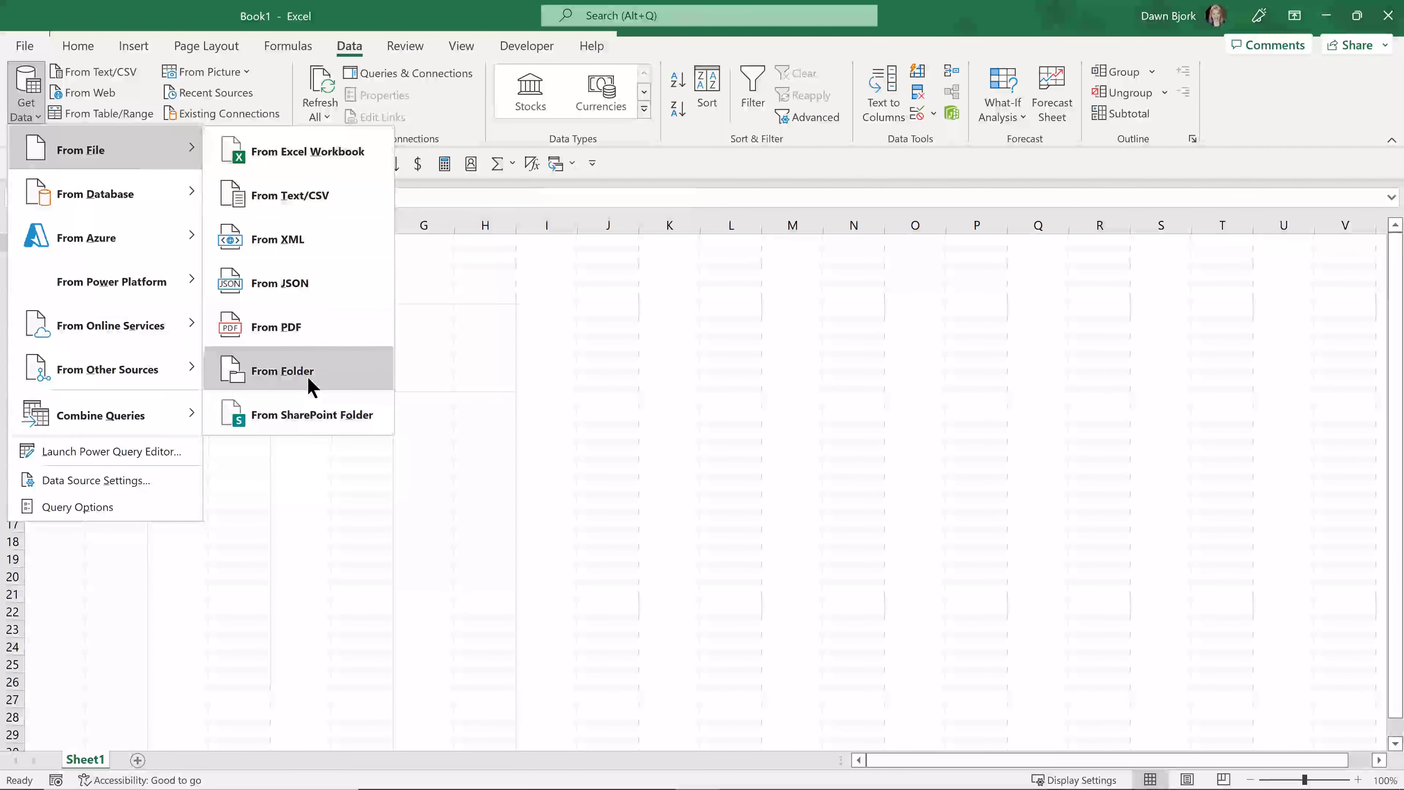
left_click(314, 387)
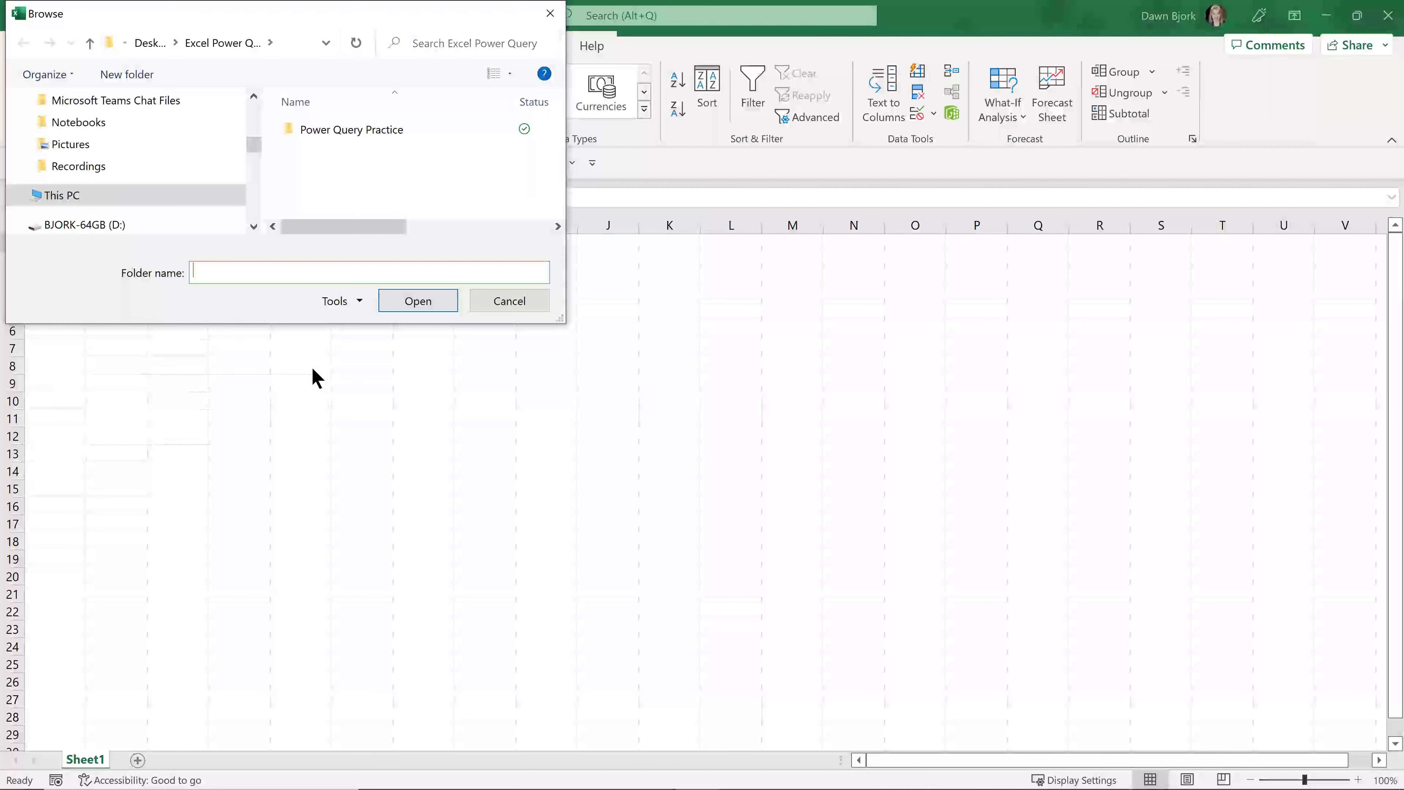
double_click(355, 134)
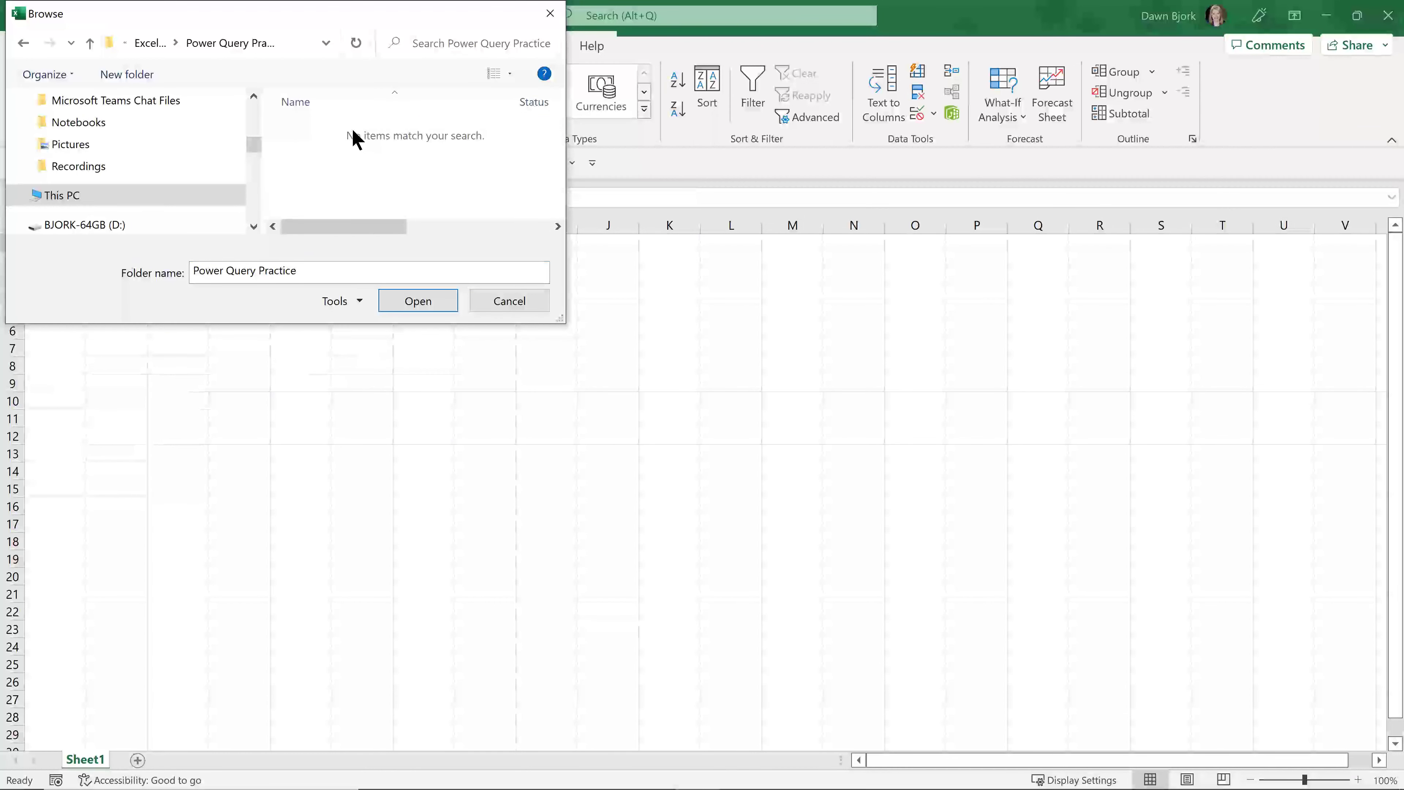
left_click(151, 44)
left_click(337, 129)
left_click(419, 300)
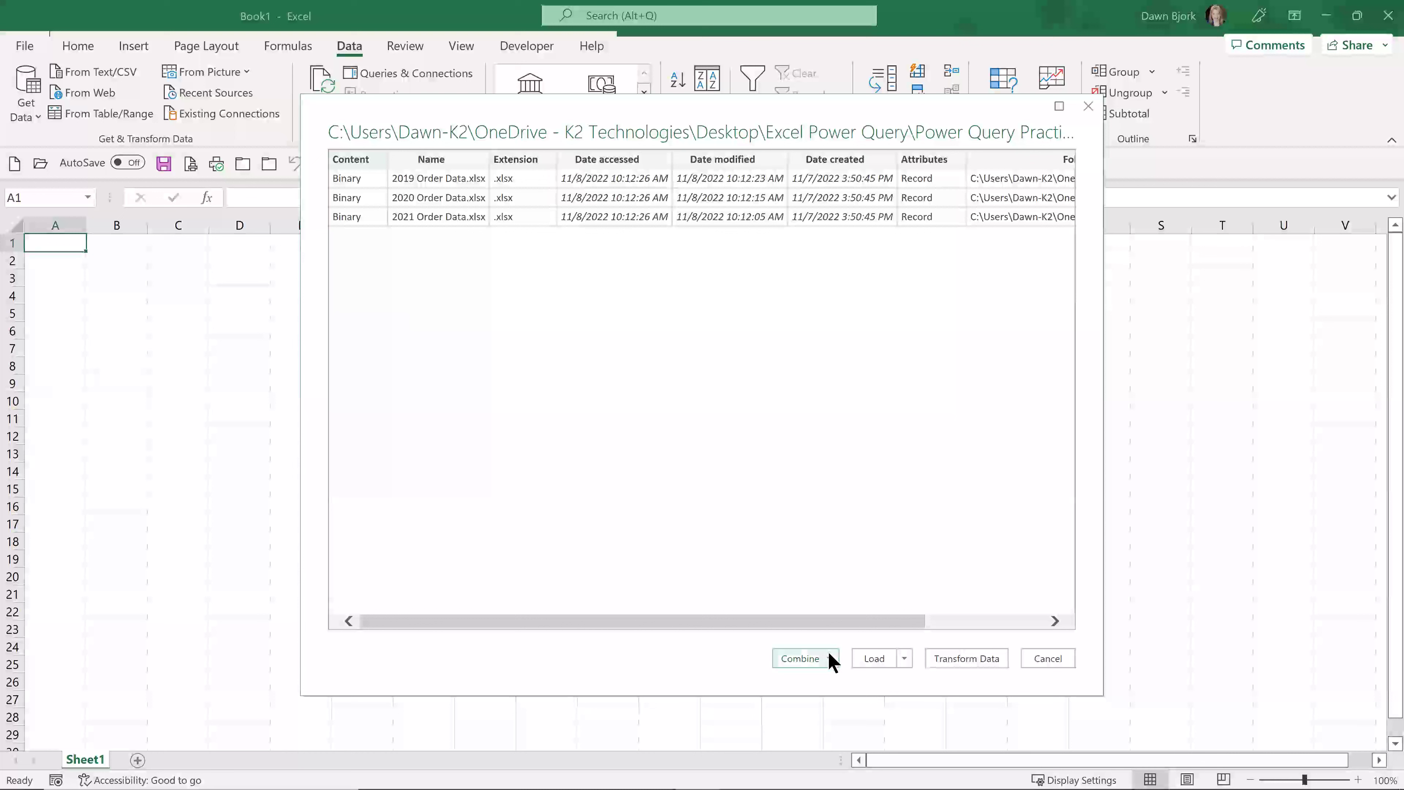
- Open the folder's file list in the Power Query Editor with Transform Data, and close it discarding the changes
left_click(830, 659)
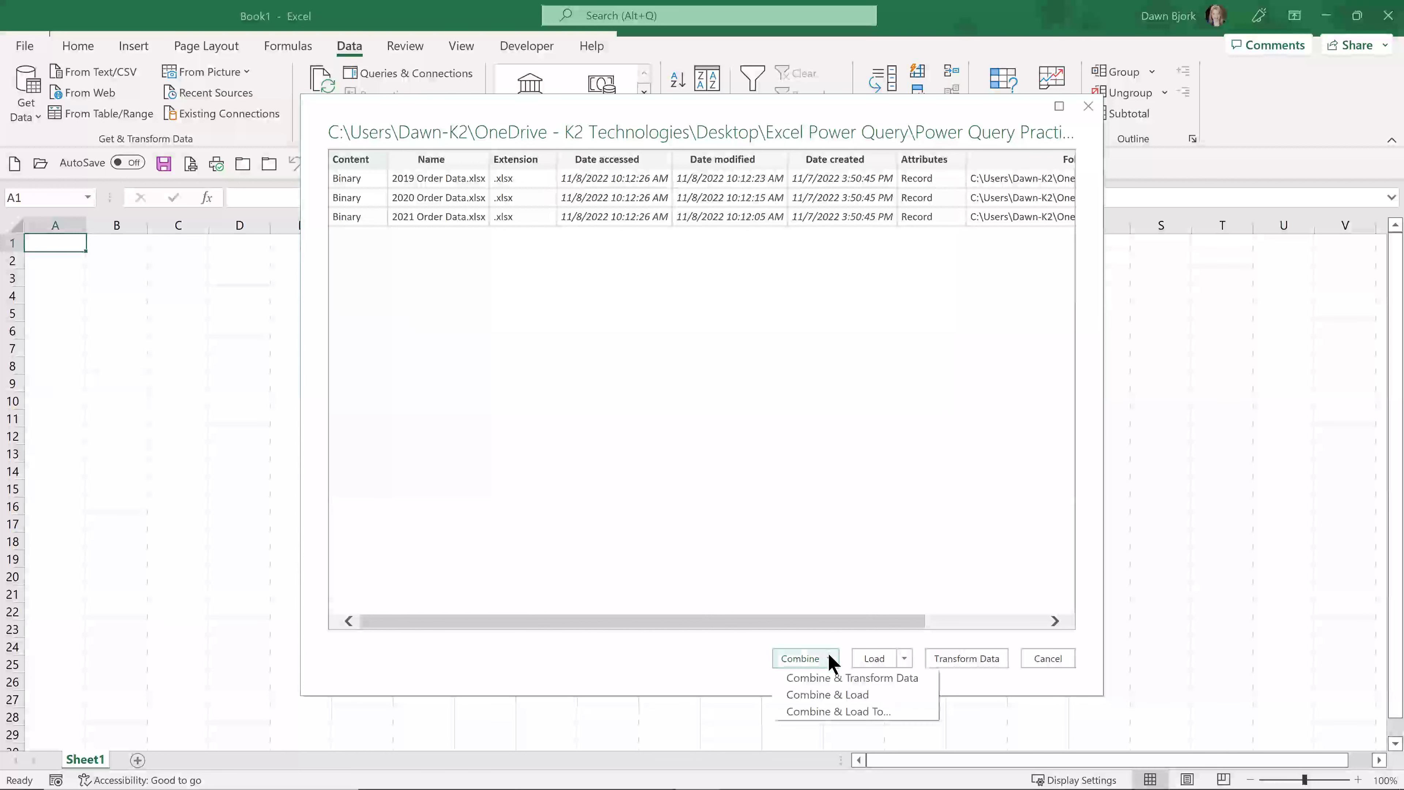
left_click(975, 659)
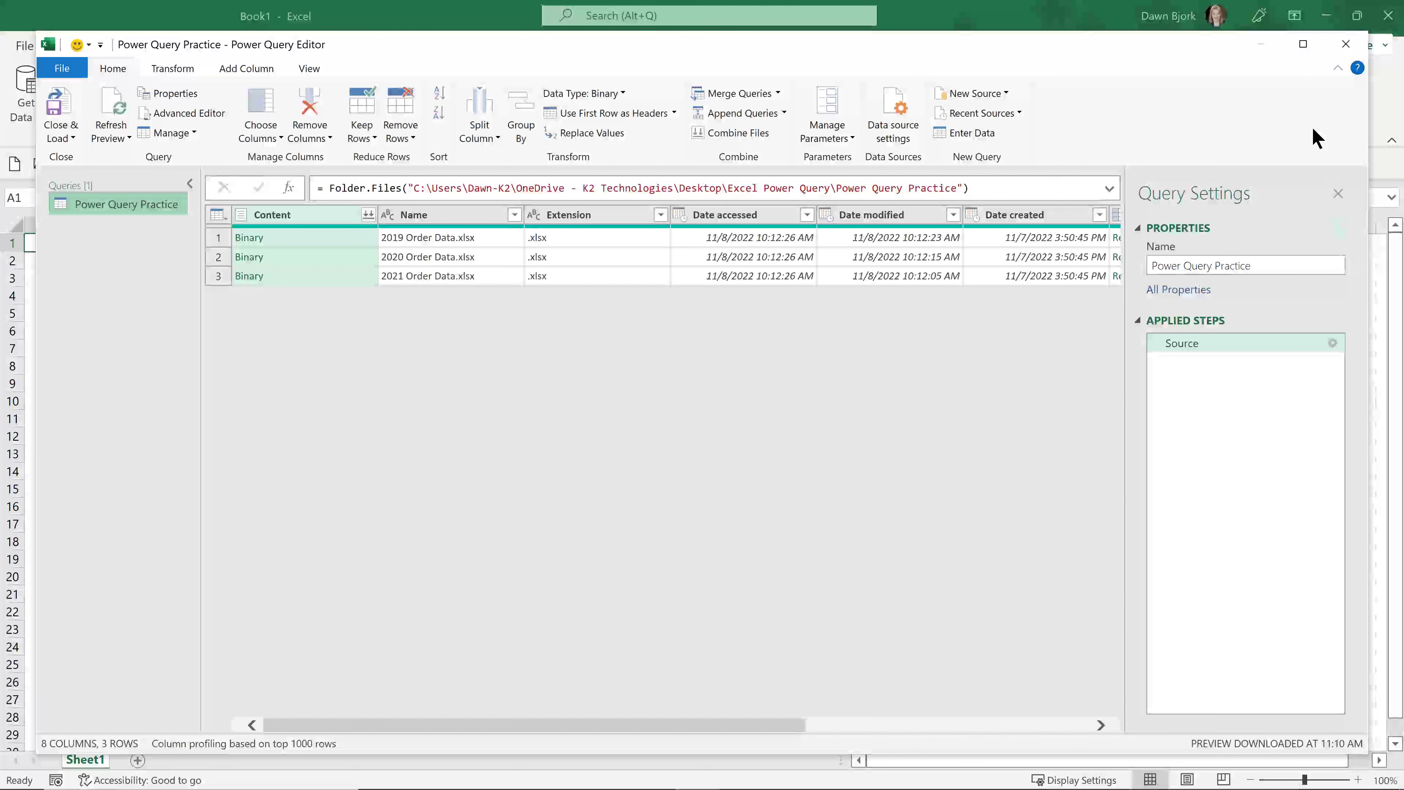
left_click(1346, 43)
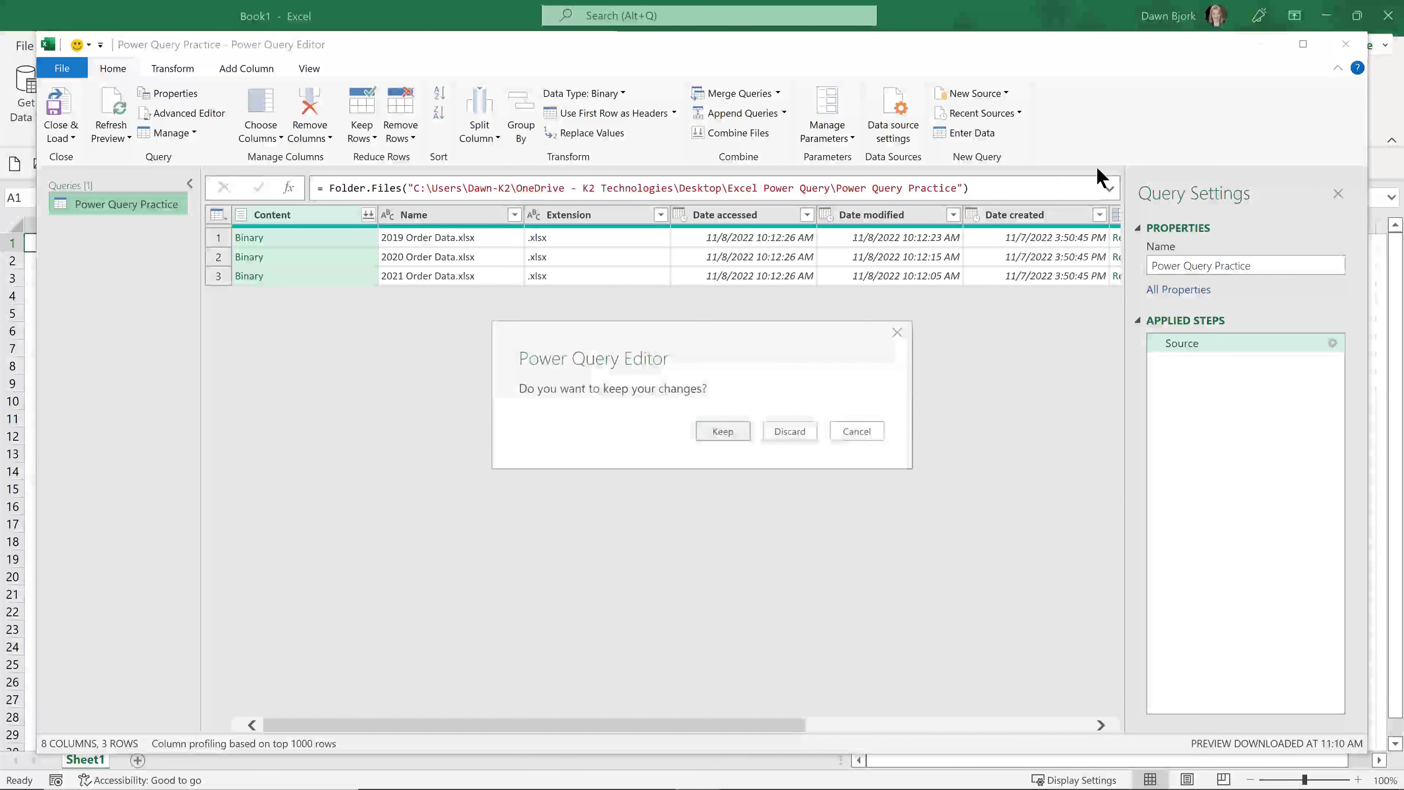
left_click(792, 438)
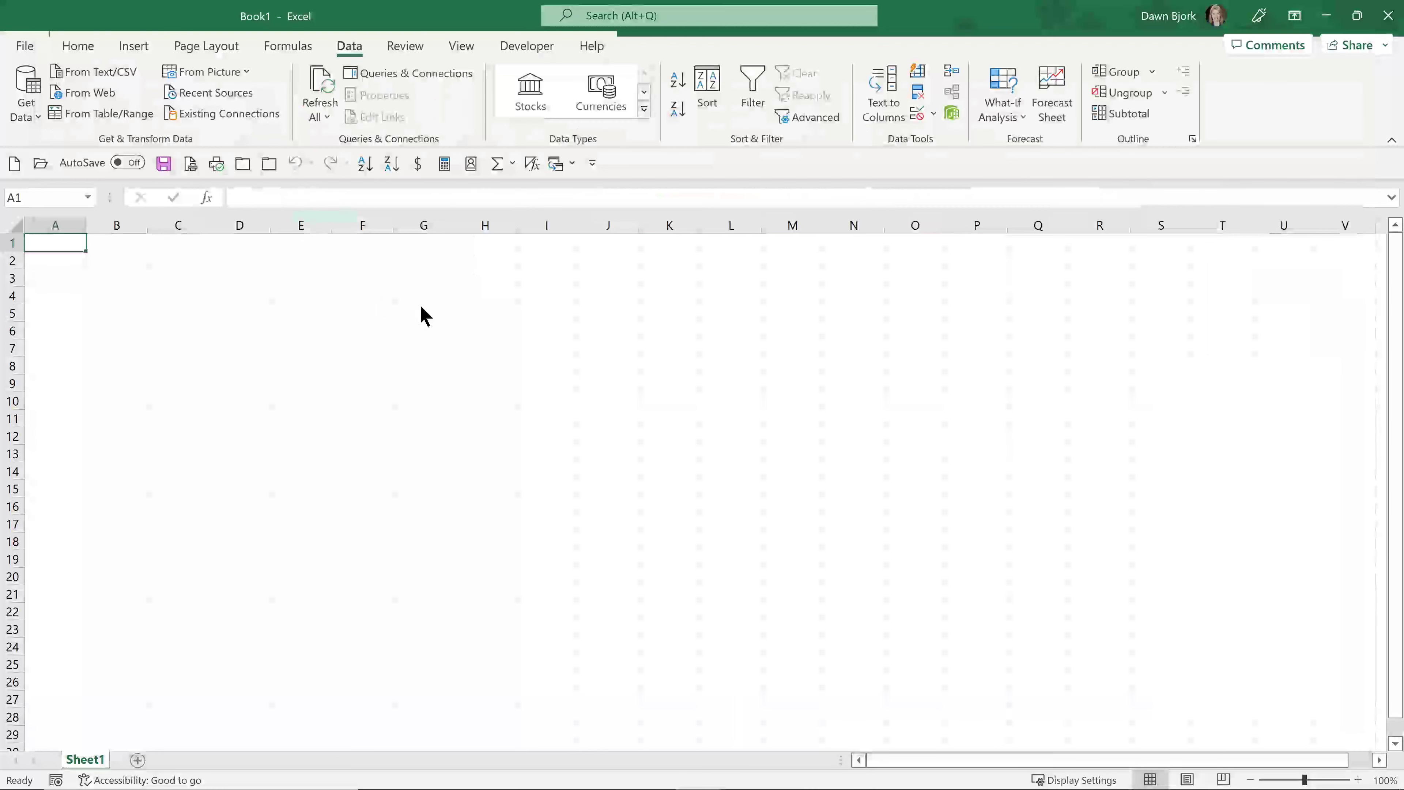
- Get data from the Power Query Practice folder and bring up the preview of its files
left_click(36, 117)
mouse_move(69, 149)
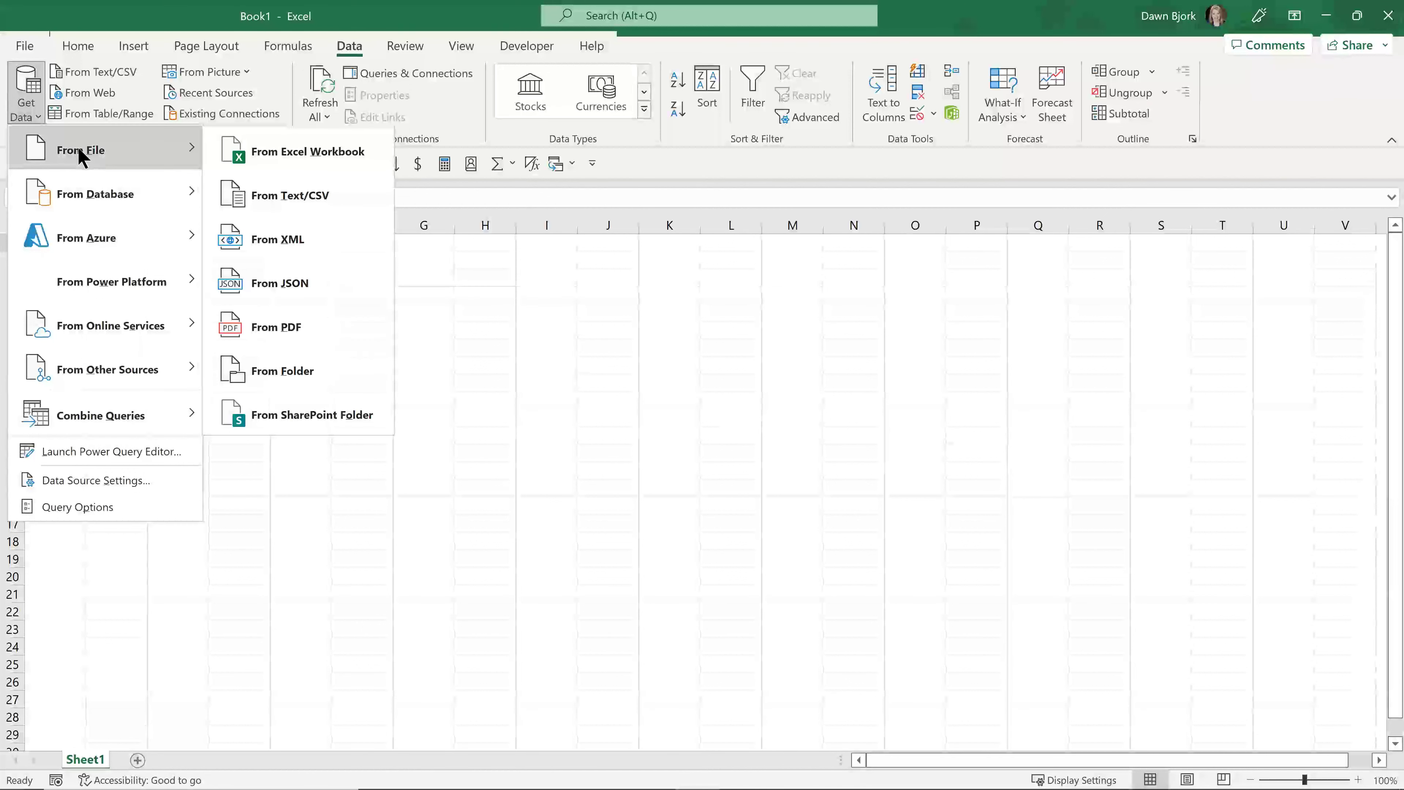
left_click(313, 371)
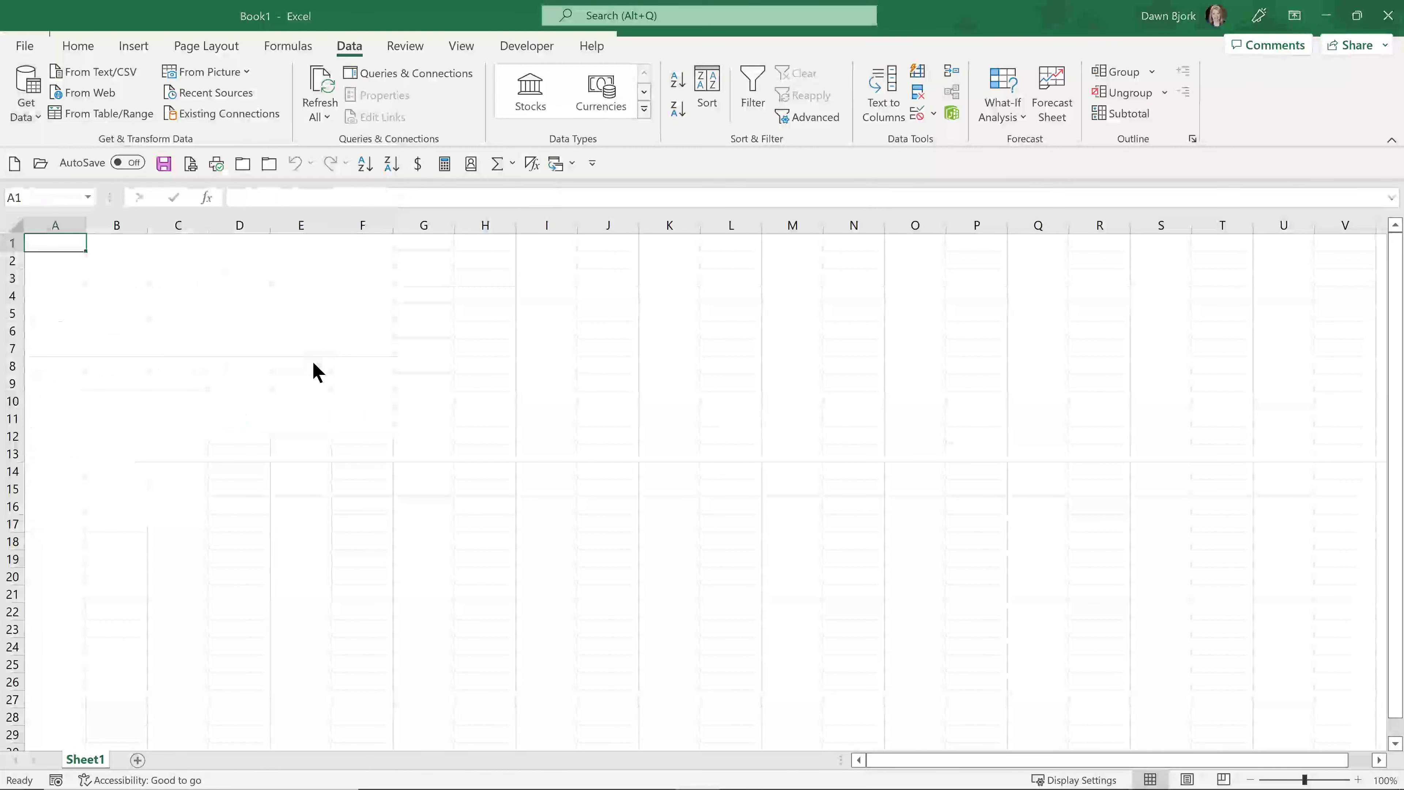
left_click(371, 133)
left_click(418, 302)
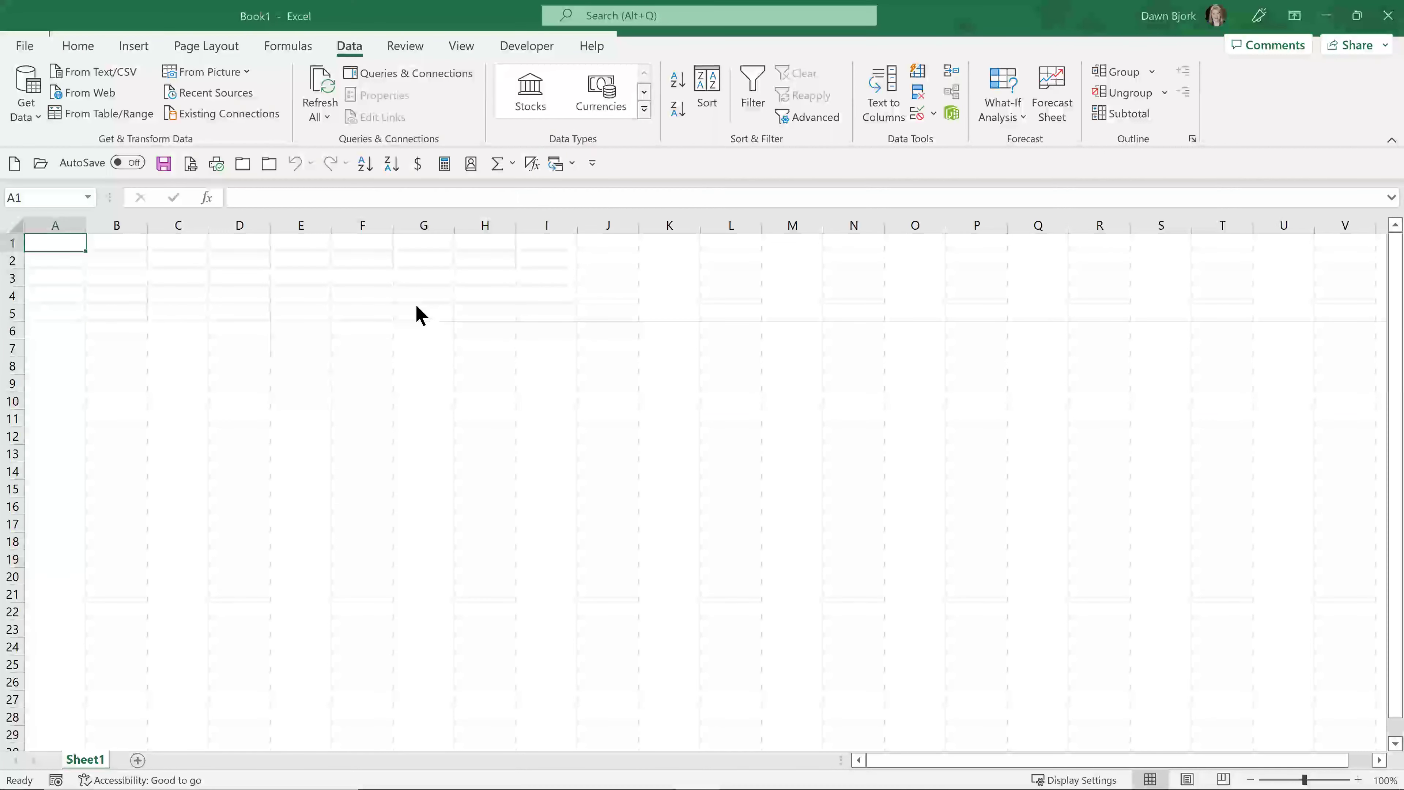
- Combine and transform the folder's files using First file as the sample and the Order Data sheet, and maximize the Power Query Editor
left_click(830, 659)
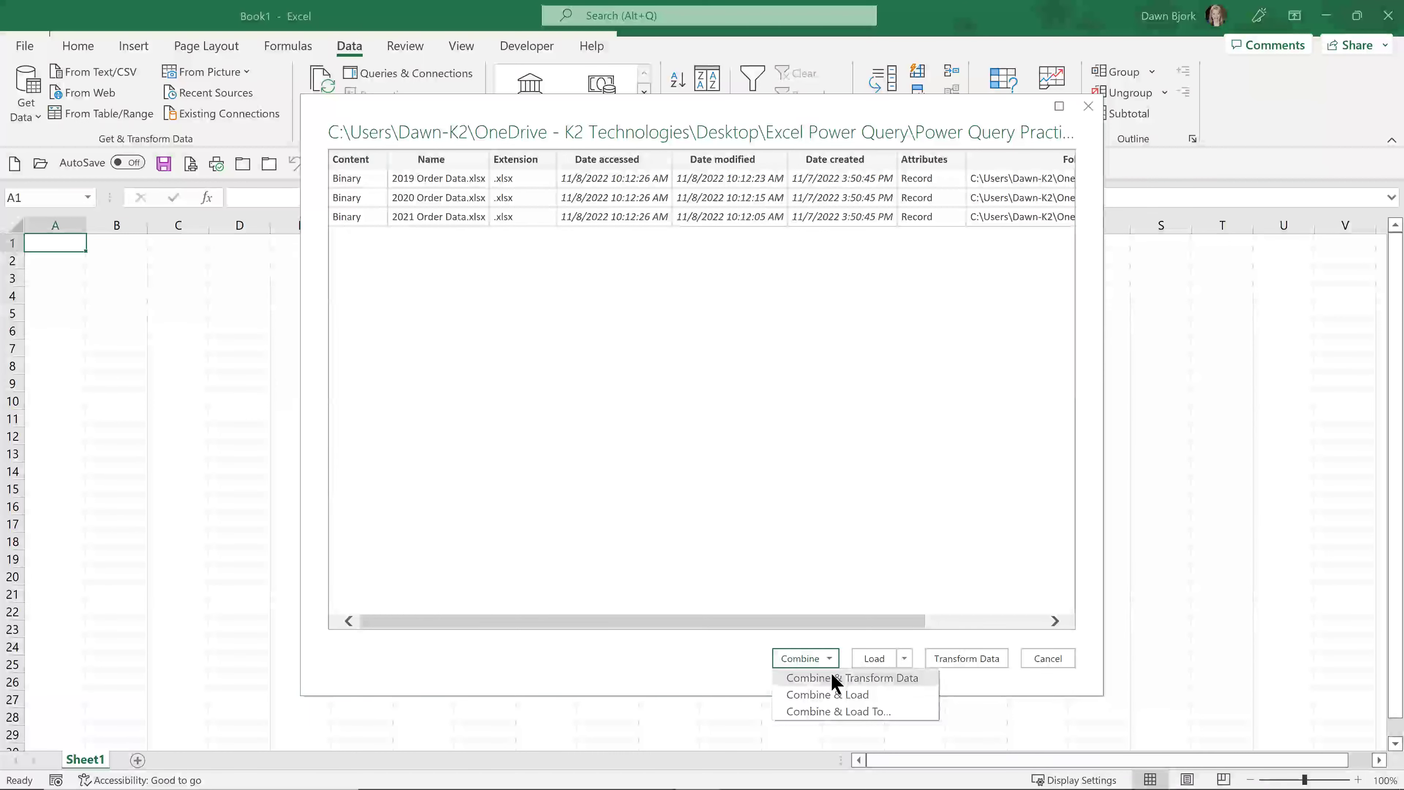
left_click(836, 679)
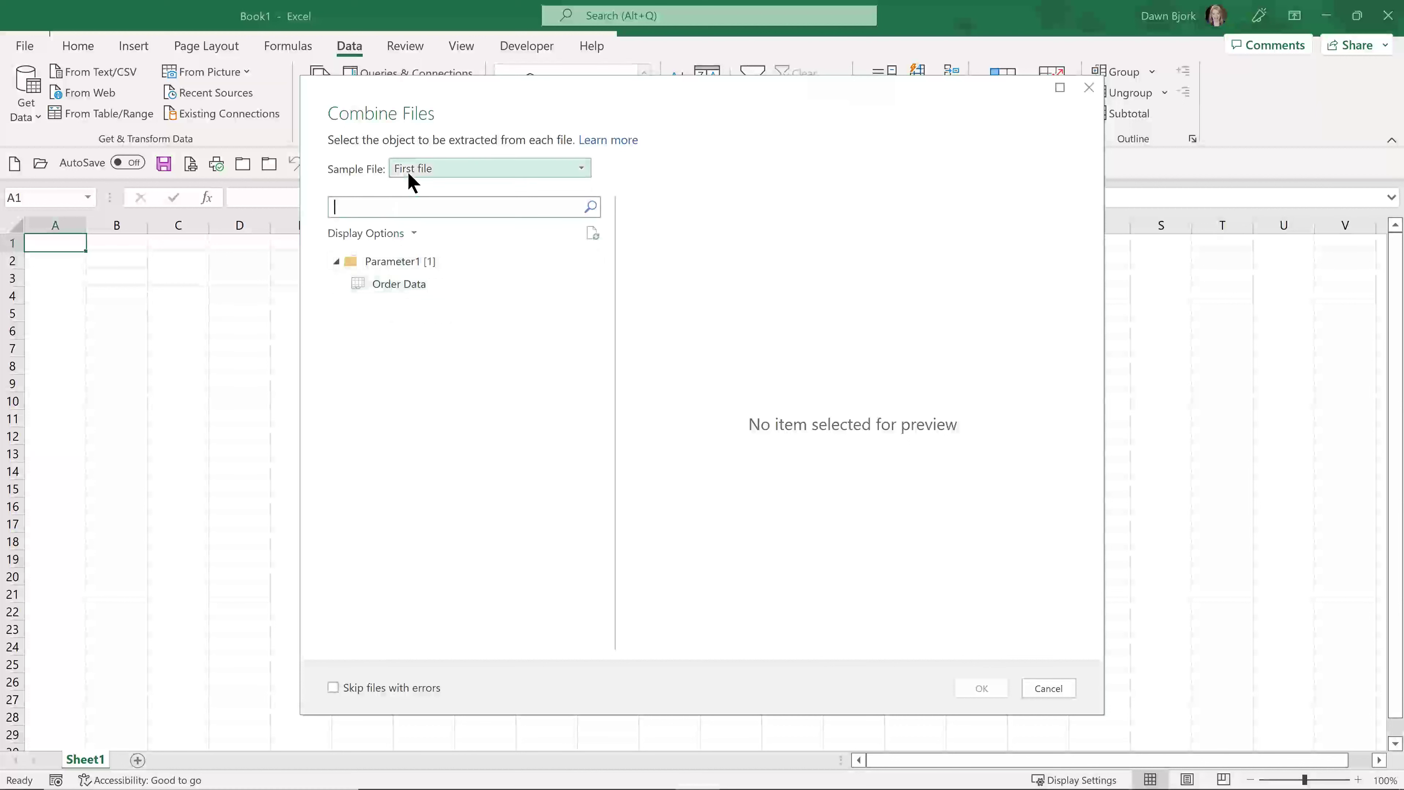
left_click(437, 176)
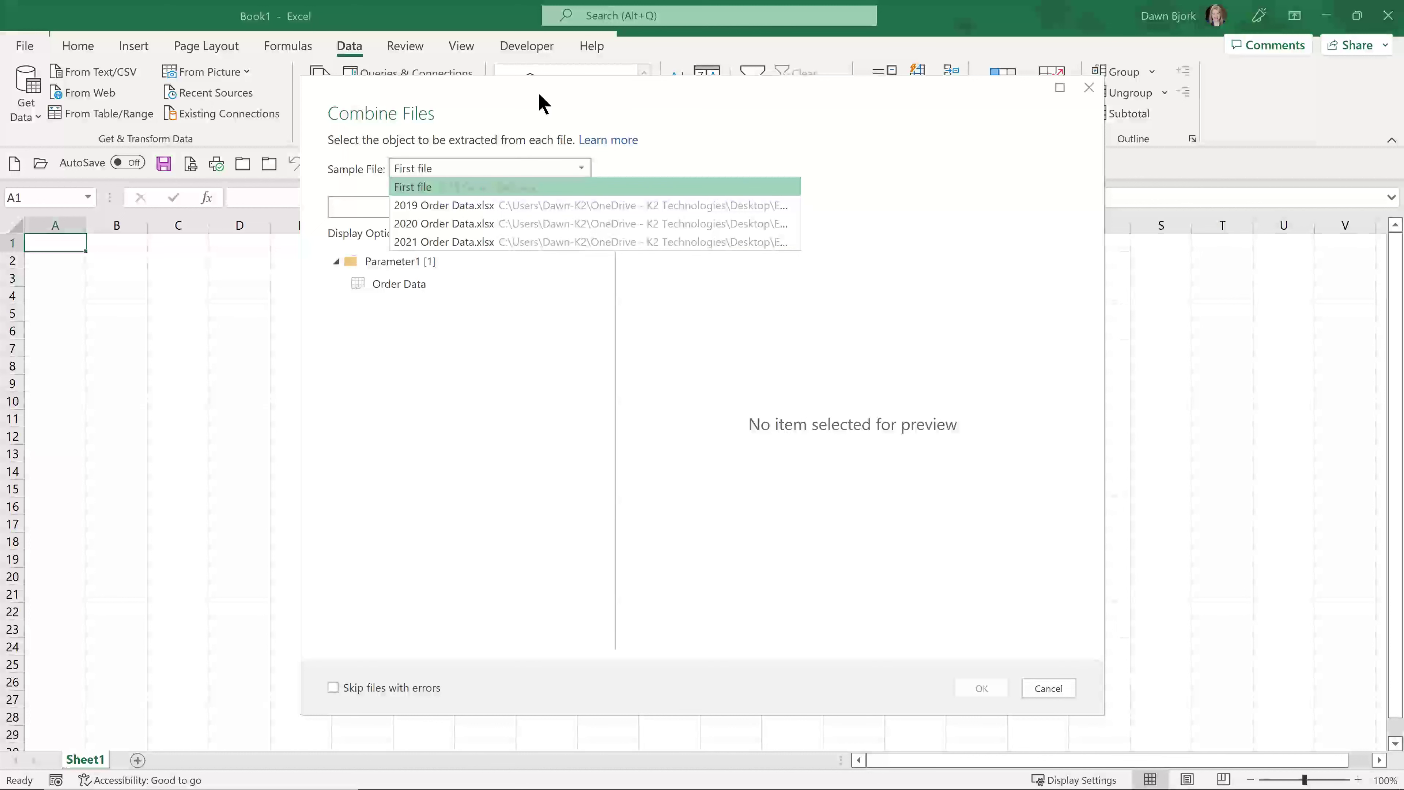
left_click(405, 286)
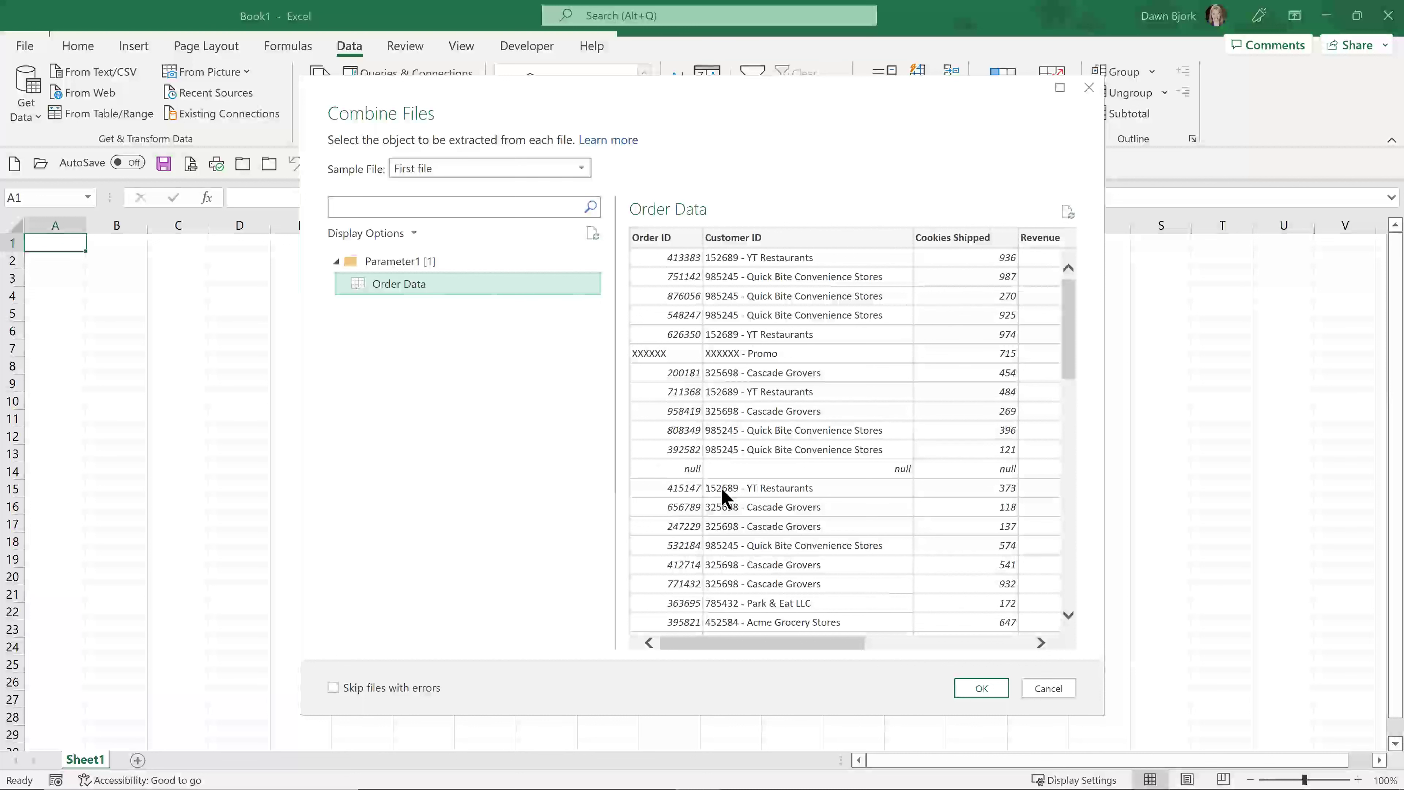
left_click(982, 688)
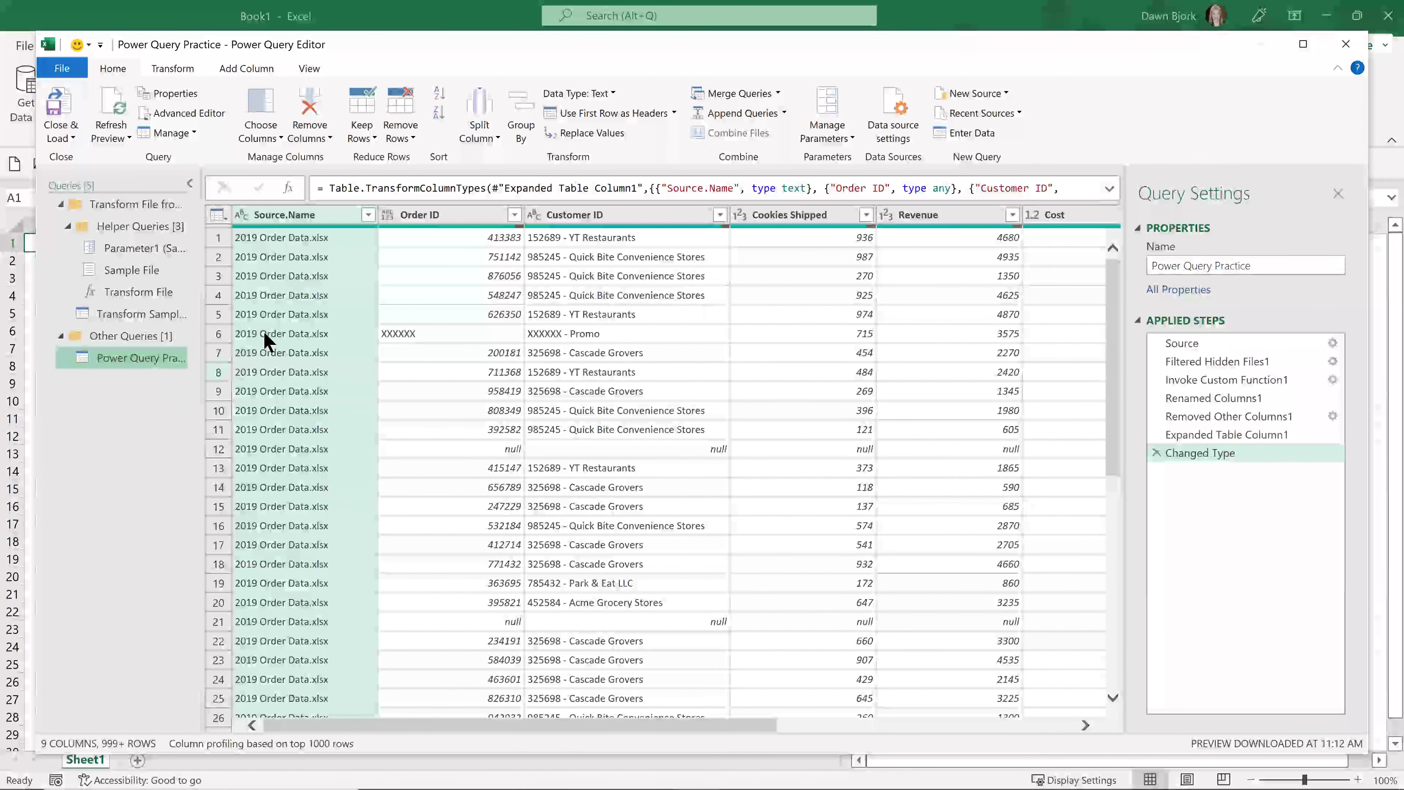
left_click(1304, 44)
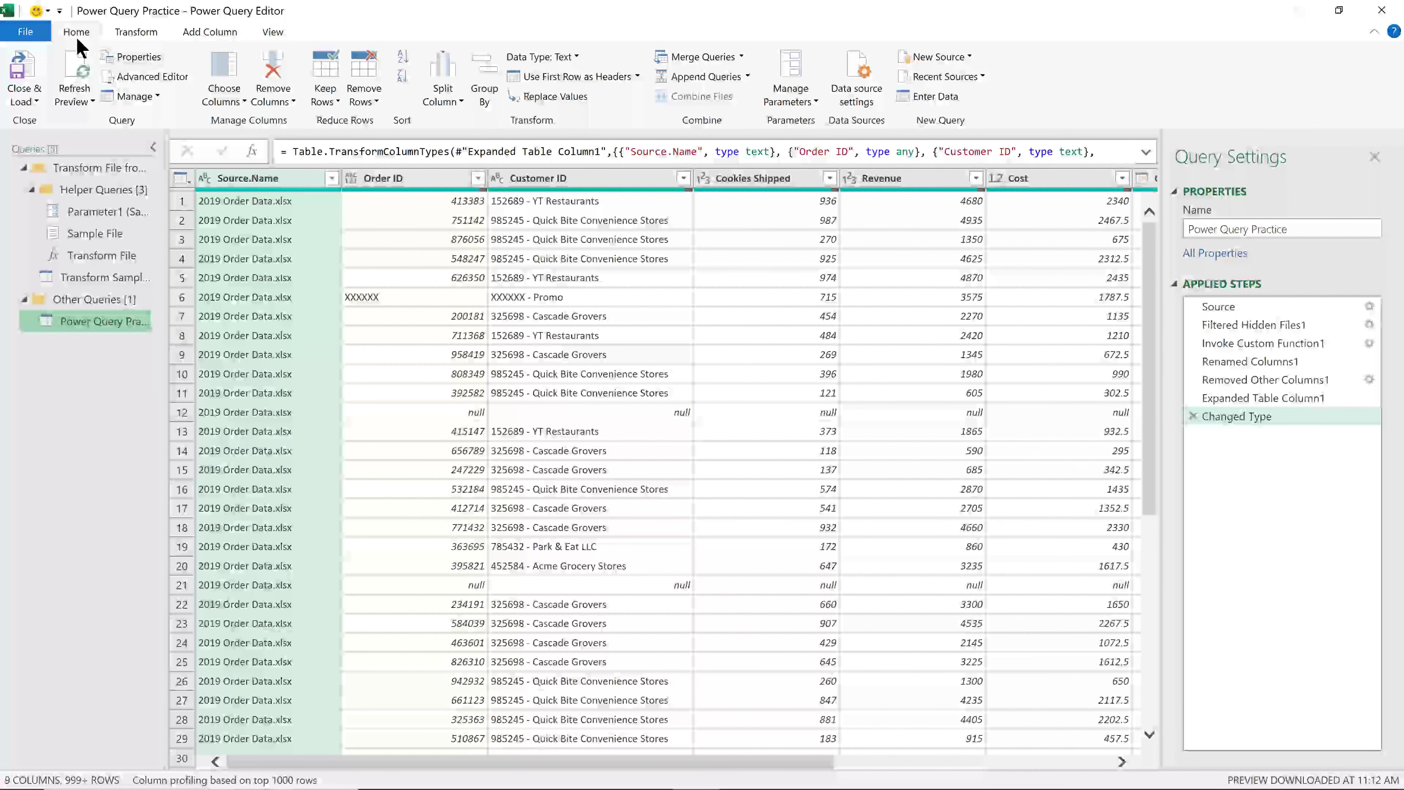
- Remove the Source.Name column from the combined query
left_click(291, 103)
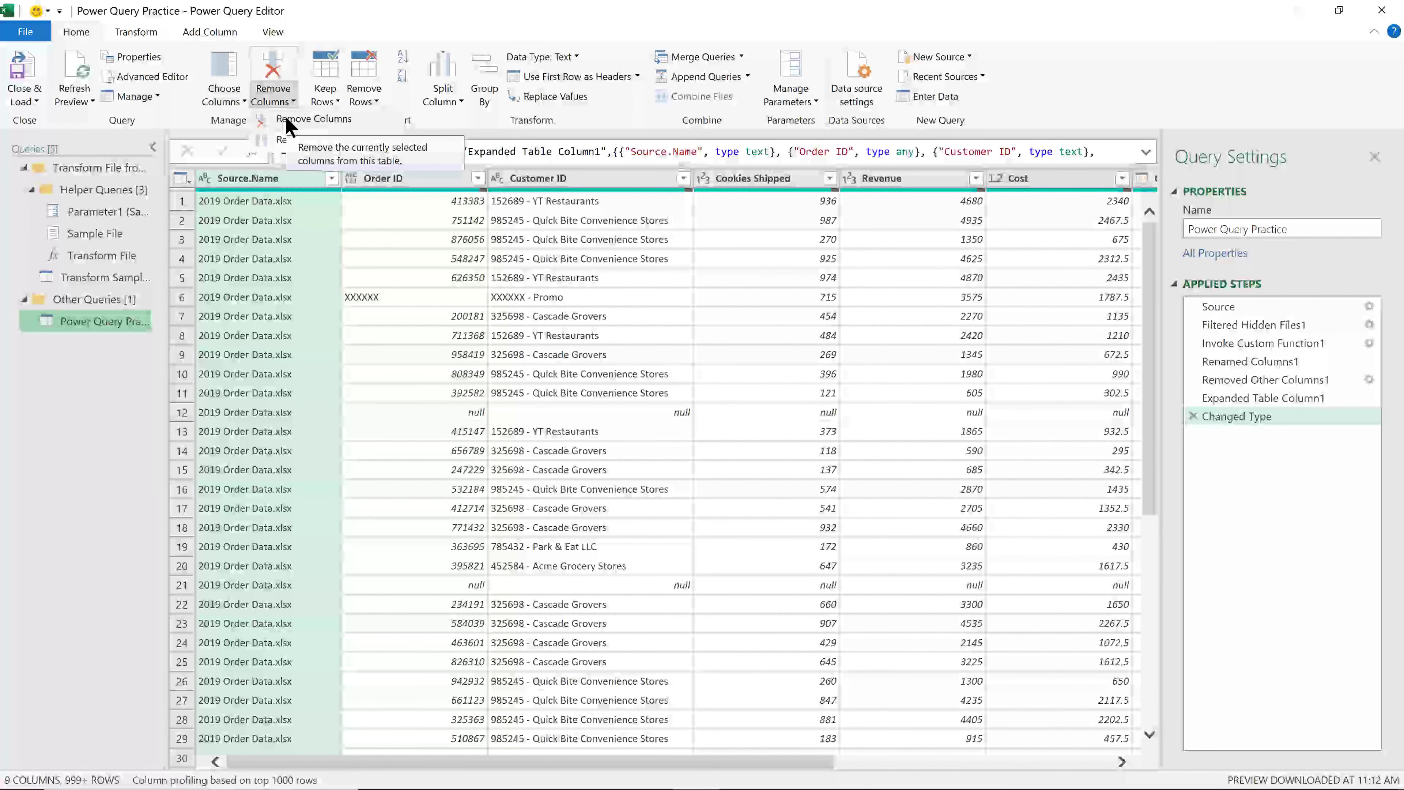
left_click(402, 178)
left_click(404, 182)
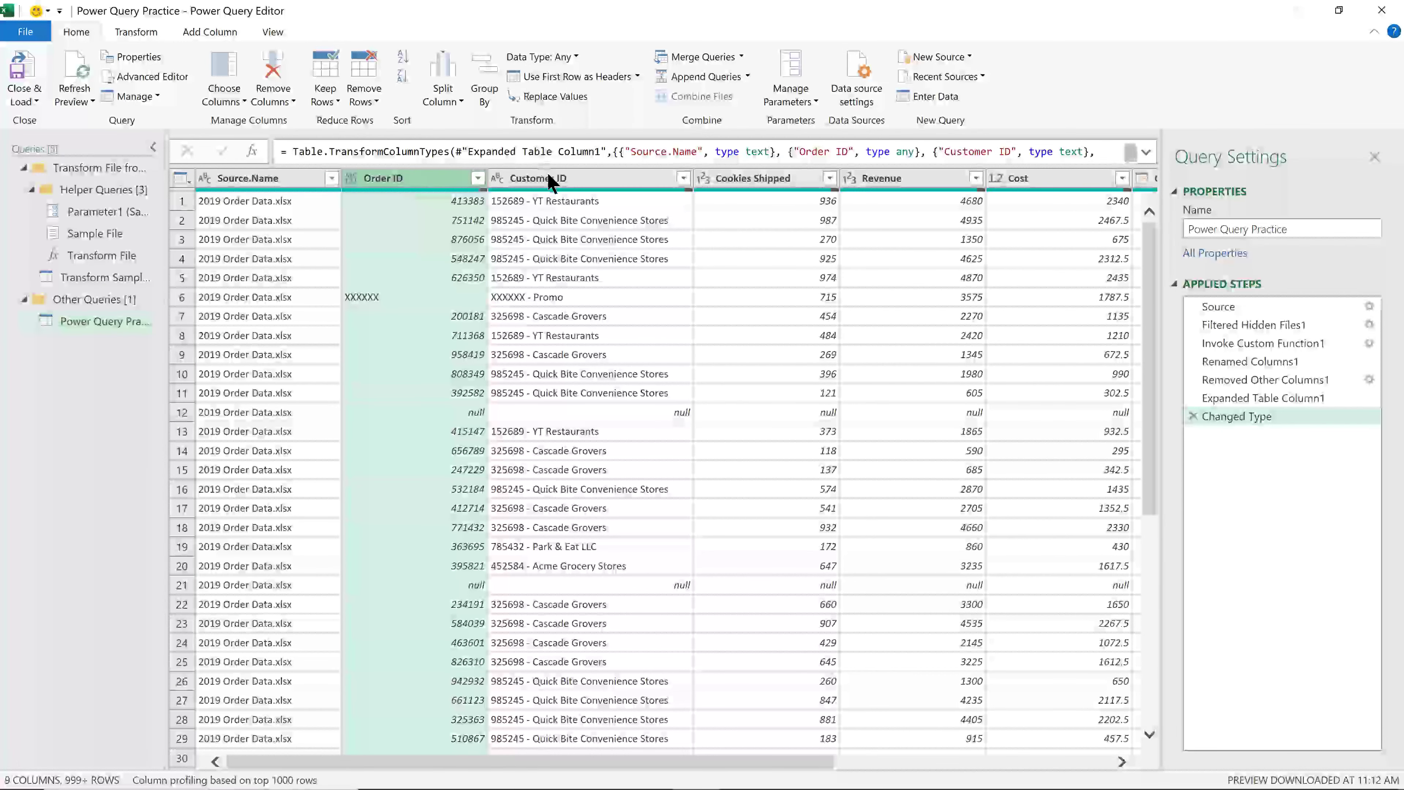
left_click(548, 178)
left_click(286, 182, "ctrl")
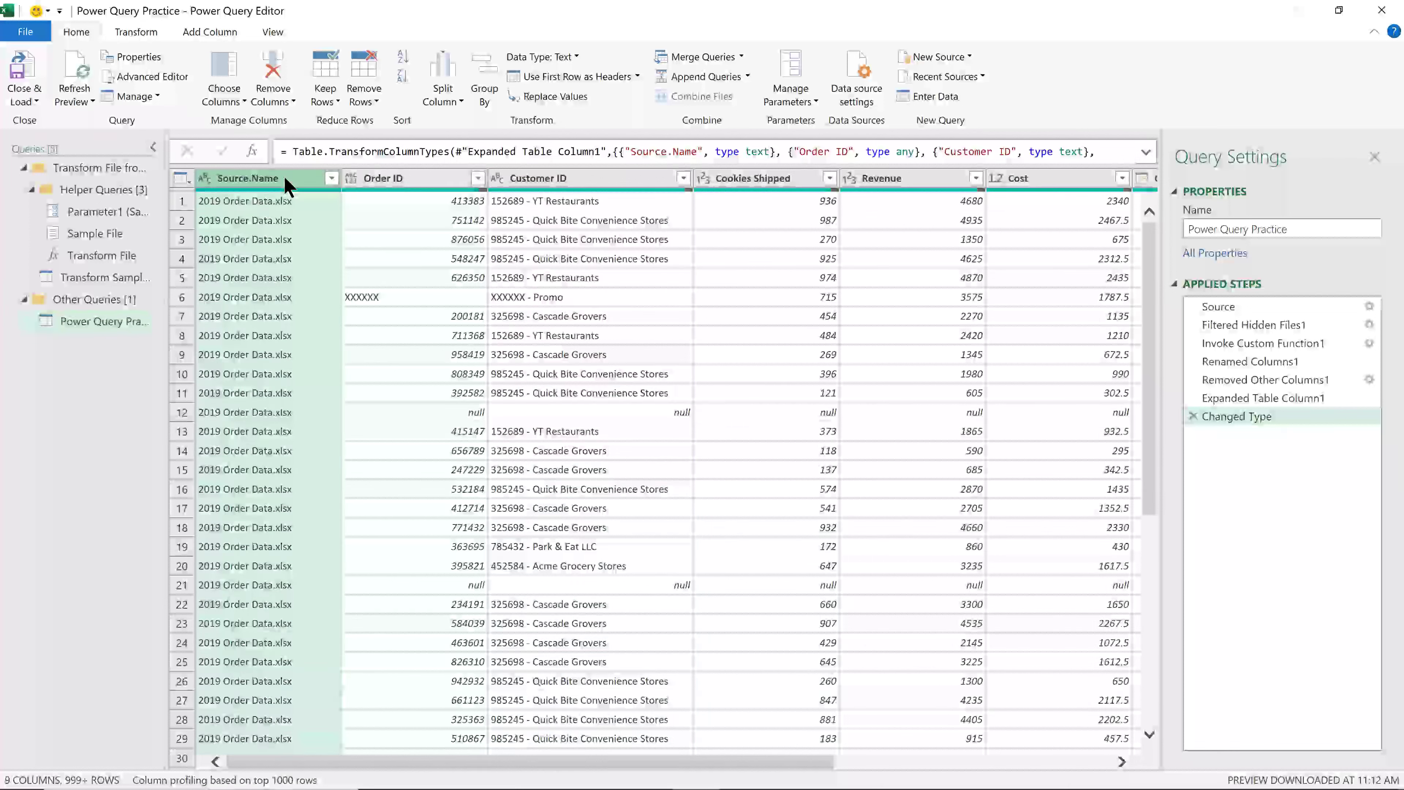
left_click(282, 97)
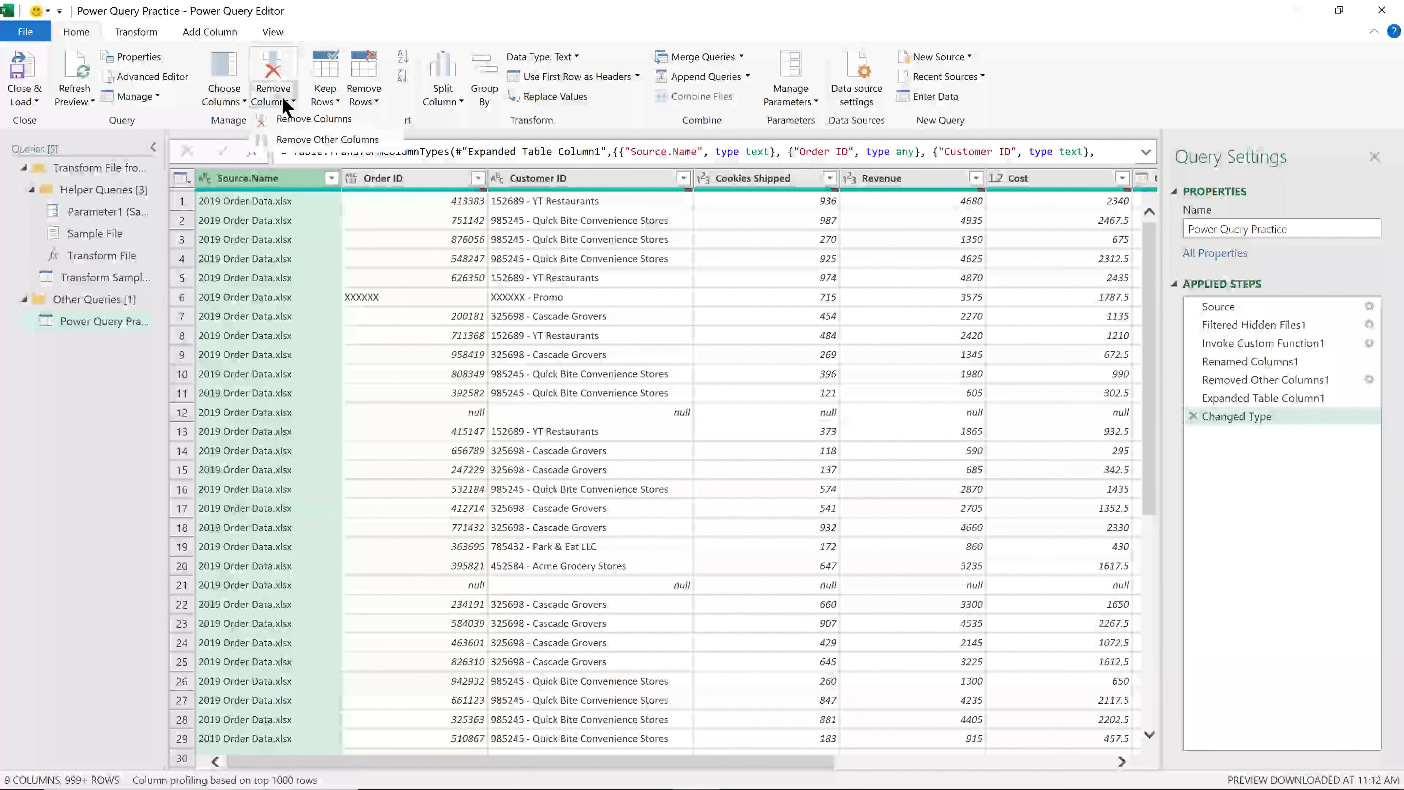
left_click(289, 119)
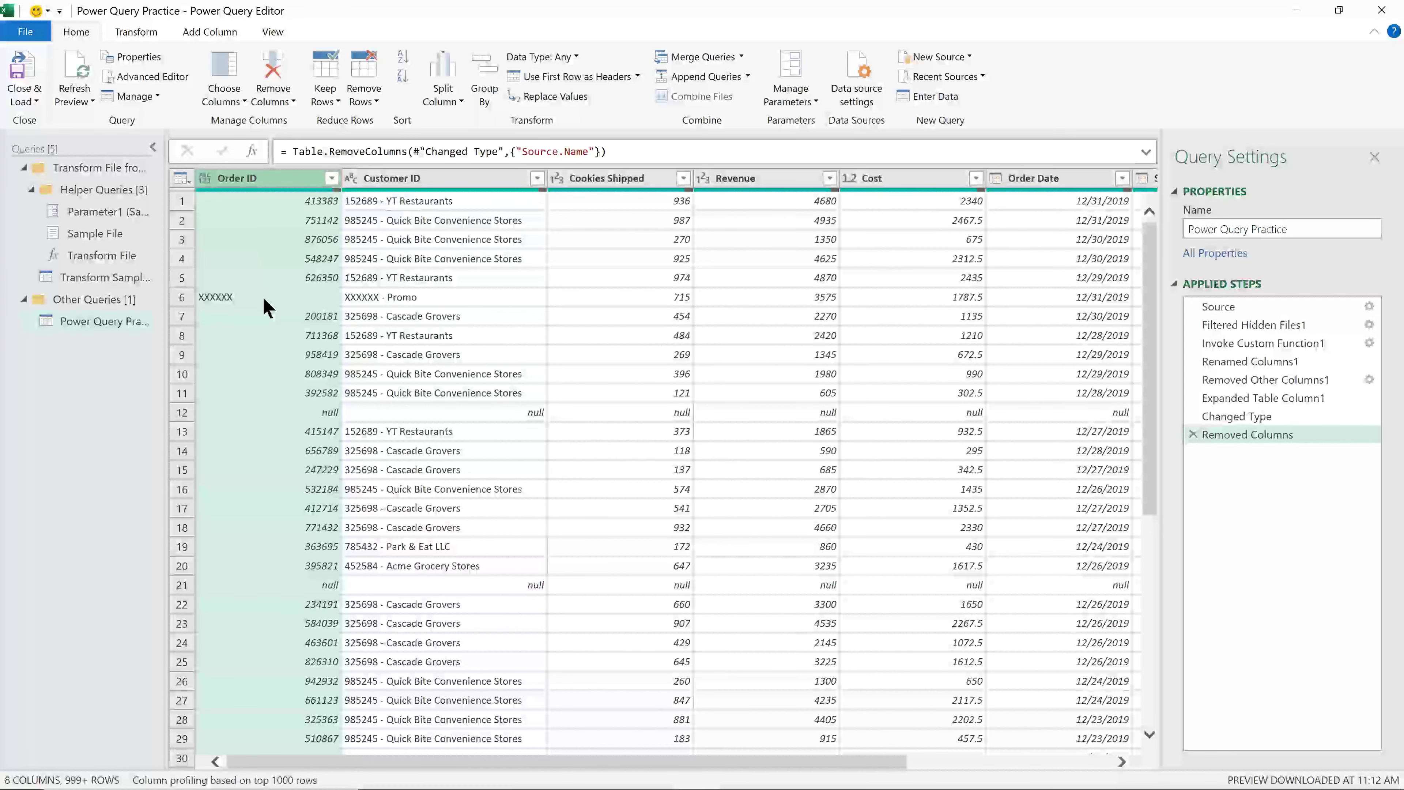
- Filter the Order ID column to exclude the rows with the value XXXXXX
left_click(331, 178)
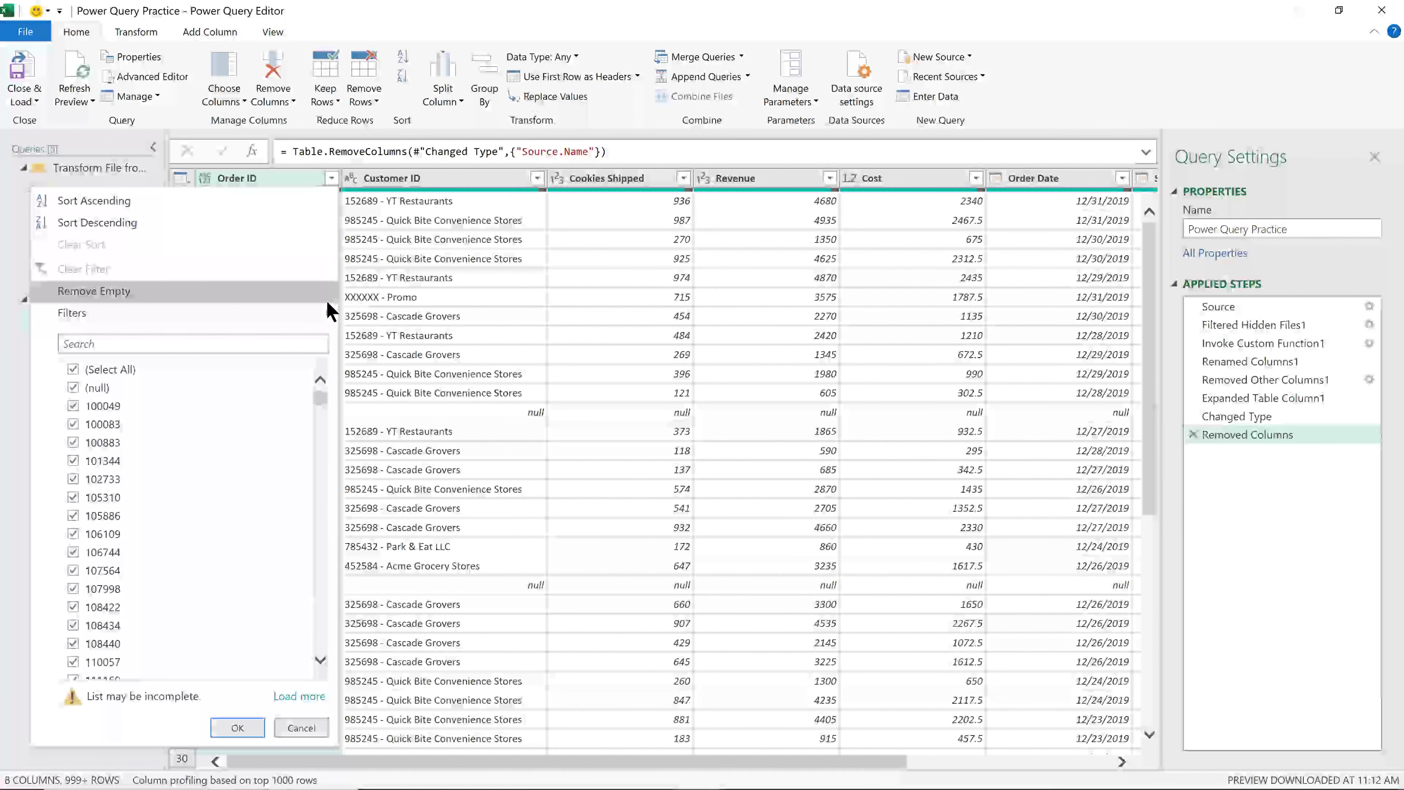
left_click_drag(321, 399, 312, 672)
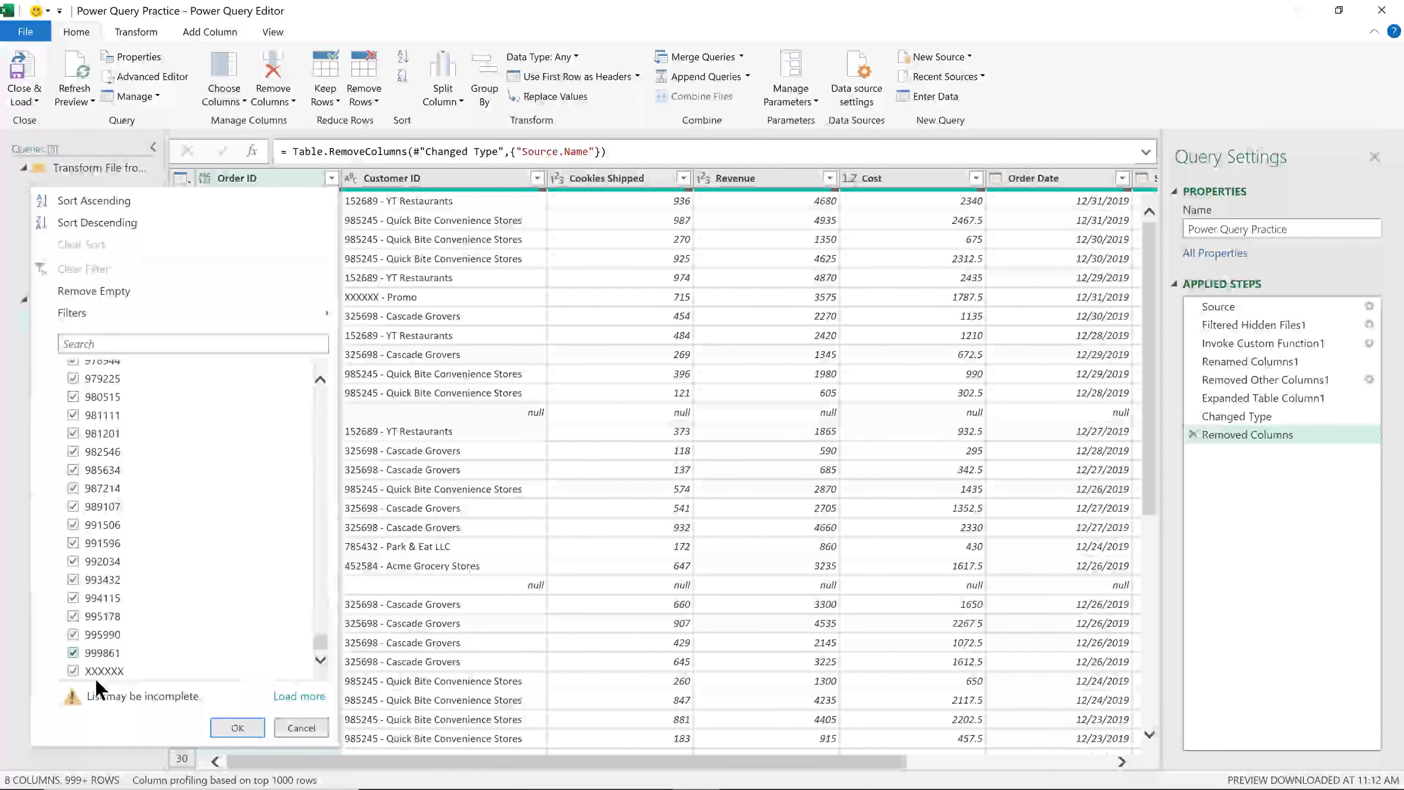
left_click(73, 672)
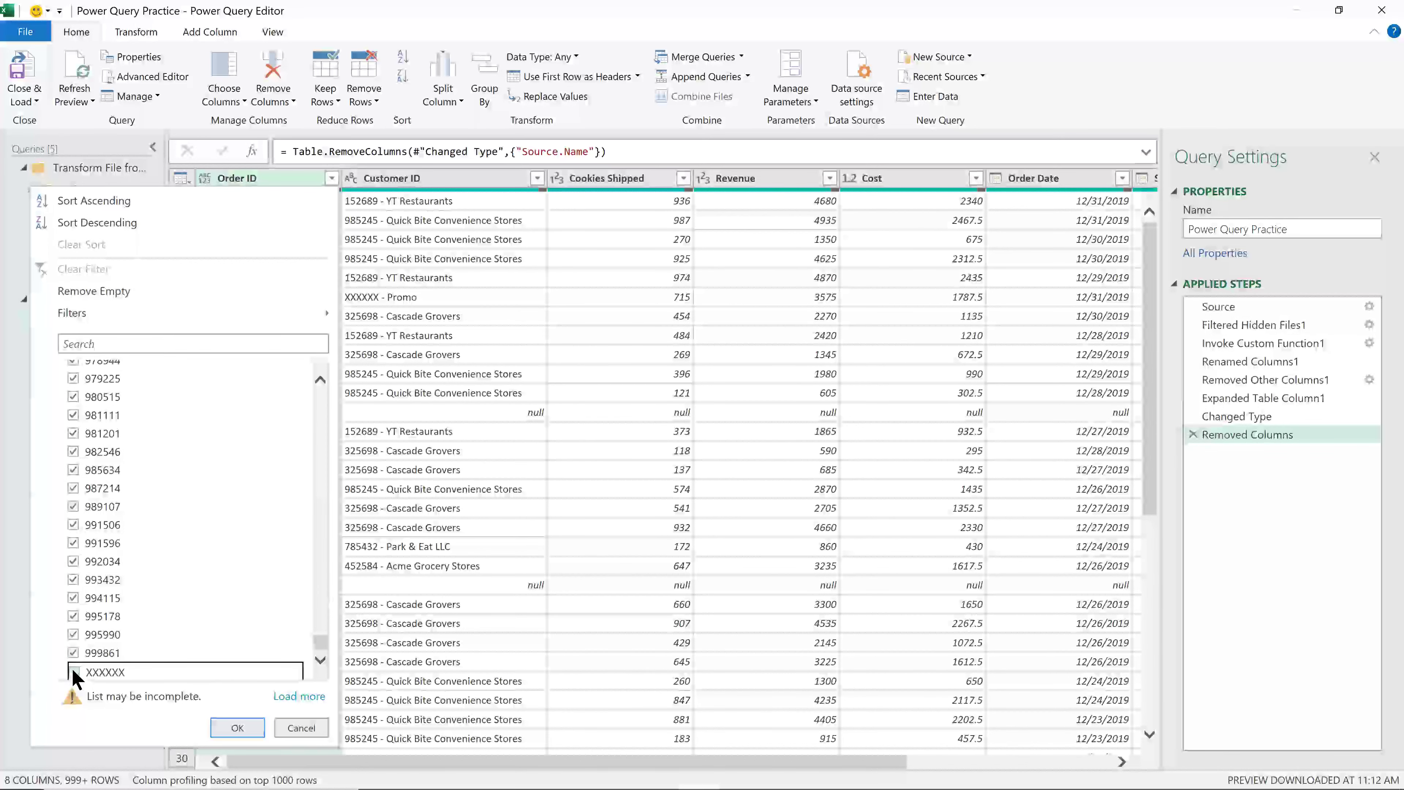
left_click(238, 728)
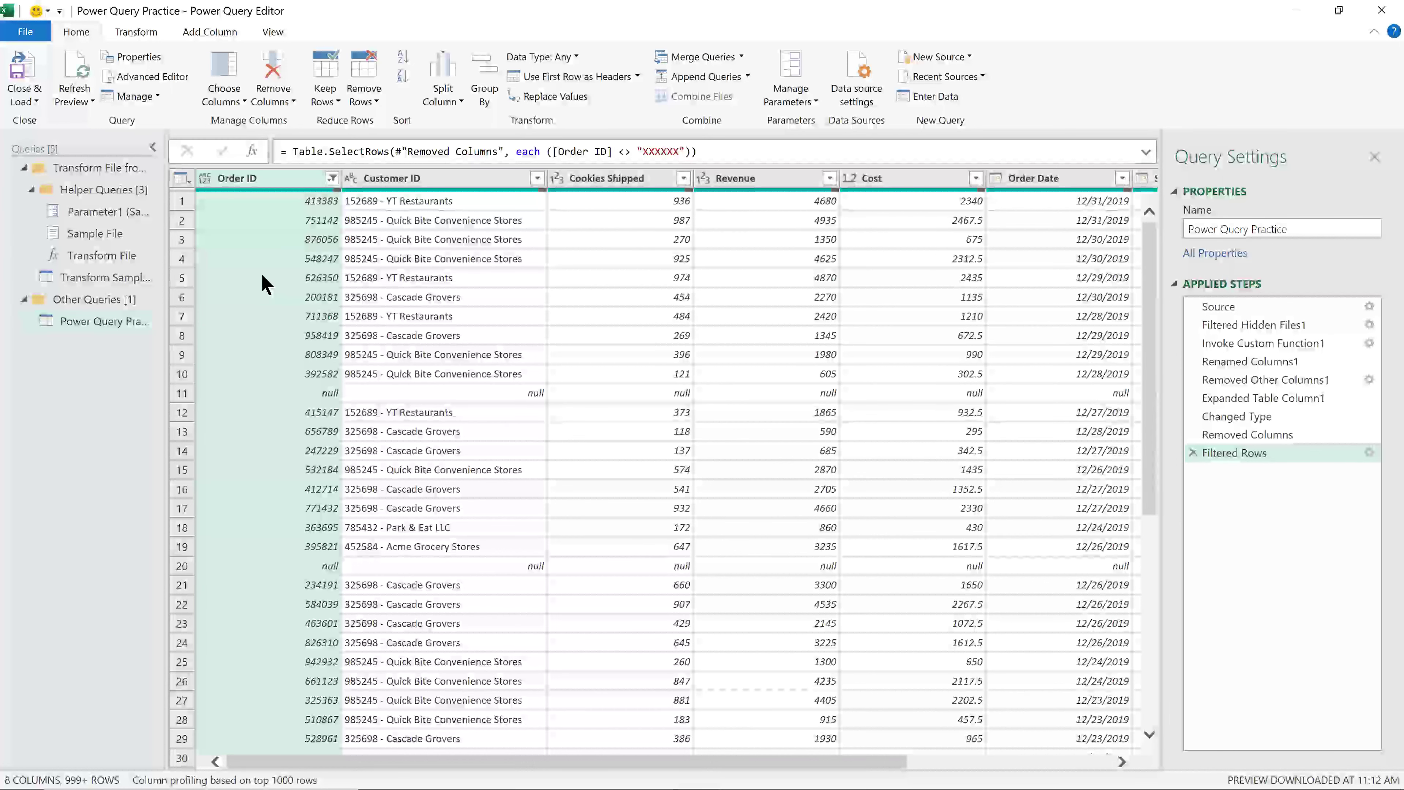
- Split the Customer ID column at each occurrence of a custom delimiter, a hyphen with a space on either side
left_click(403, 180)
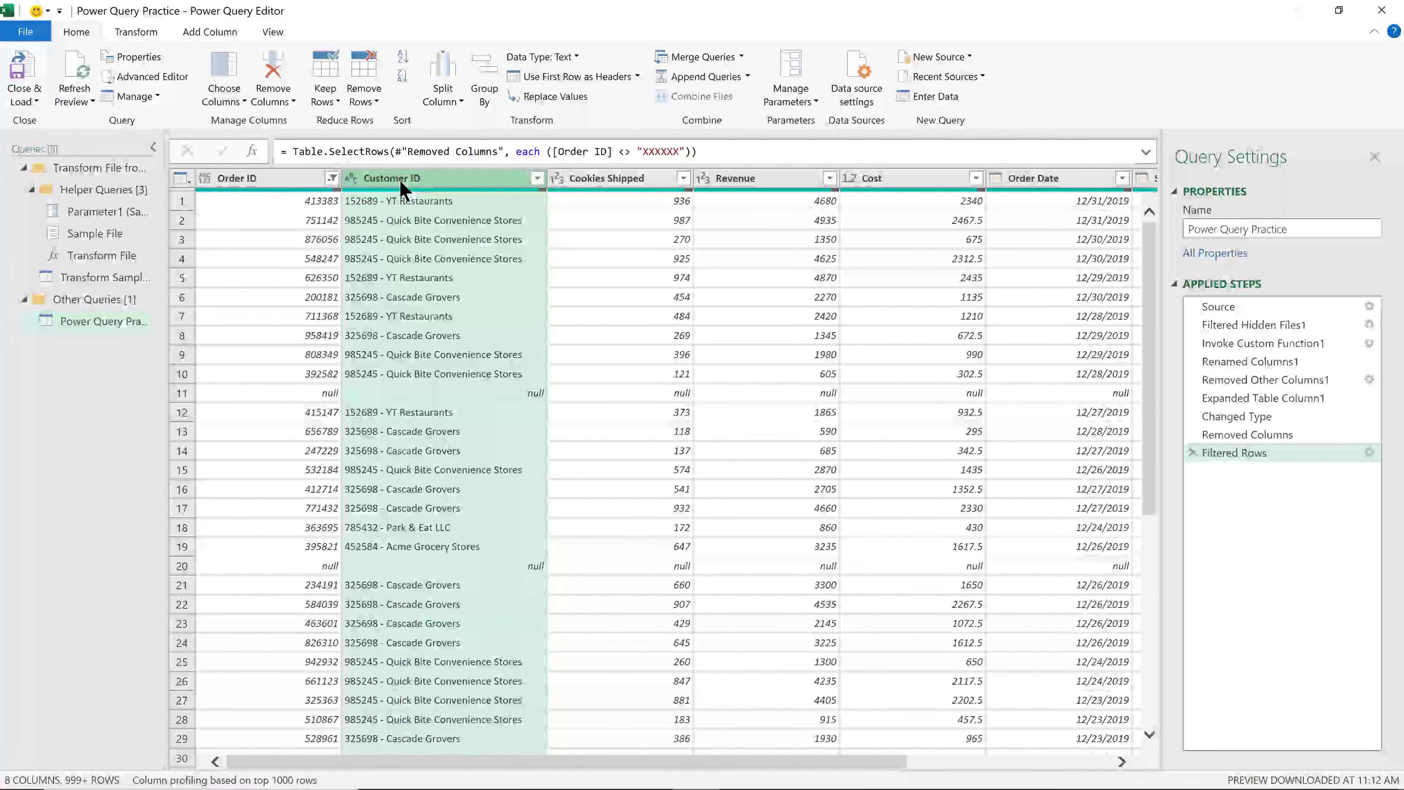
right_click(403, 188)
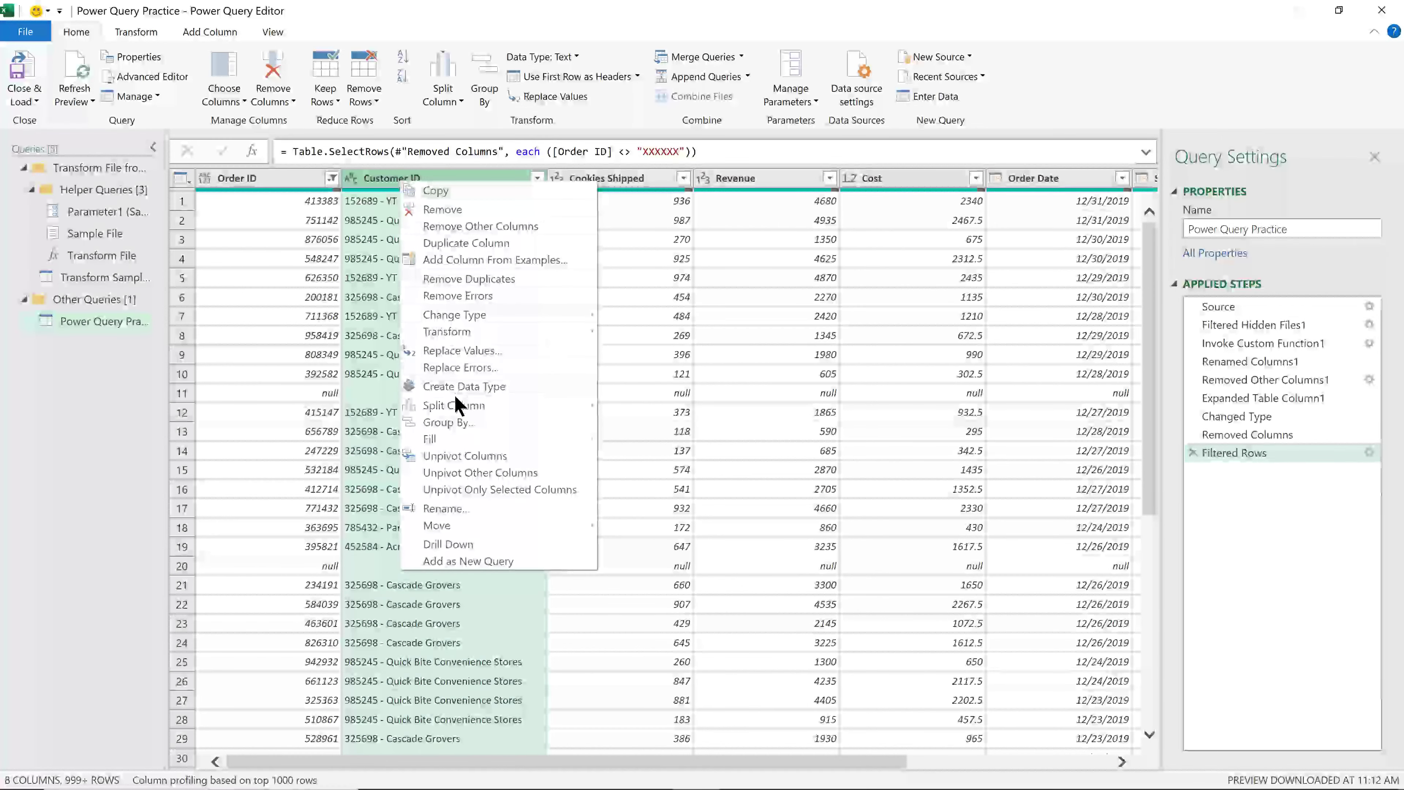
mouse_move(455, 402)
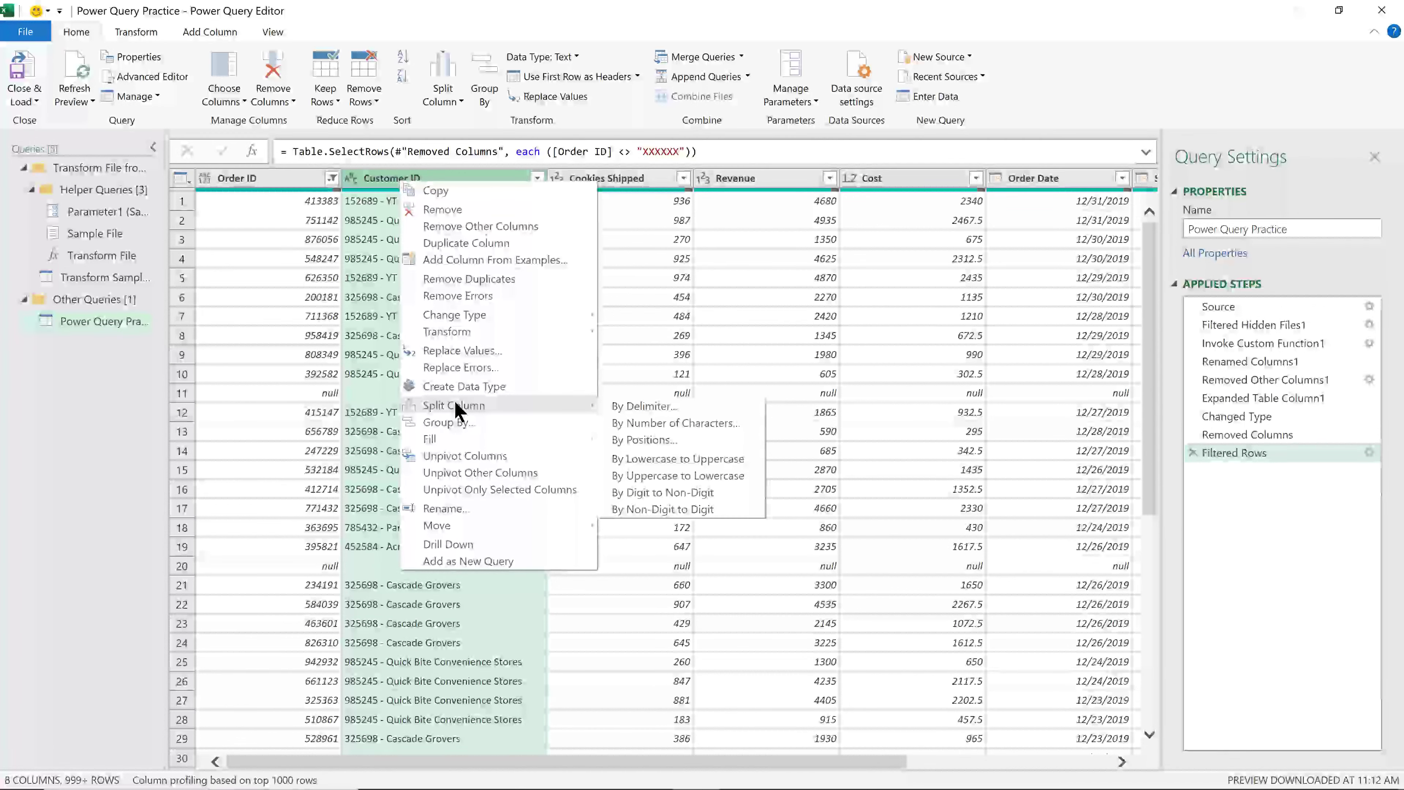
left_click(626, 408)
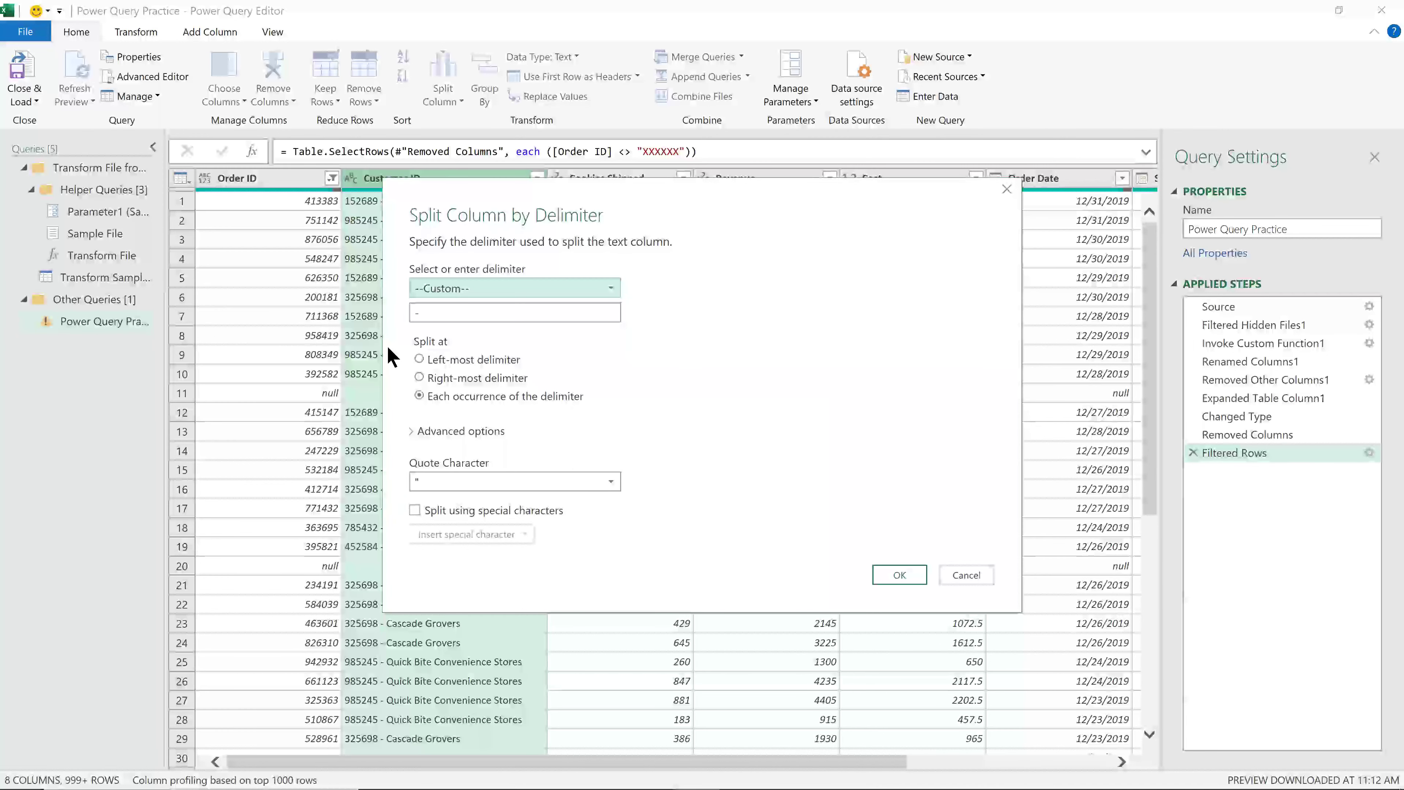
left_click(440, 313)
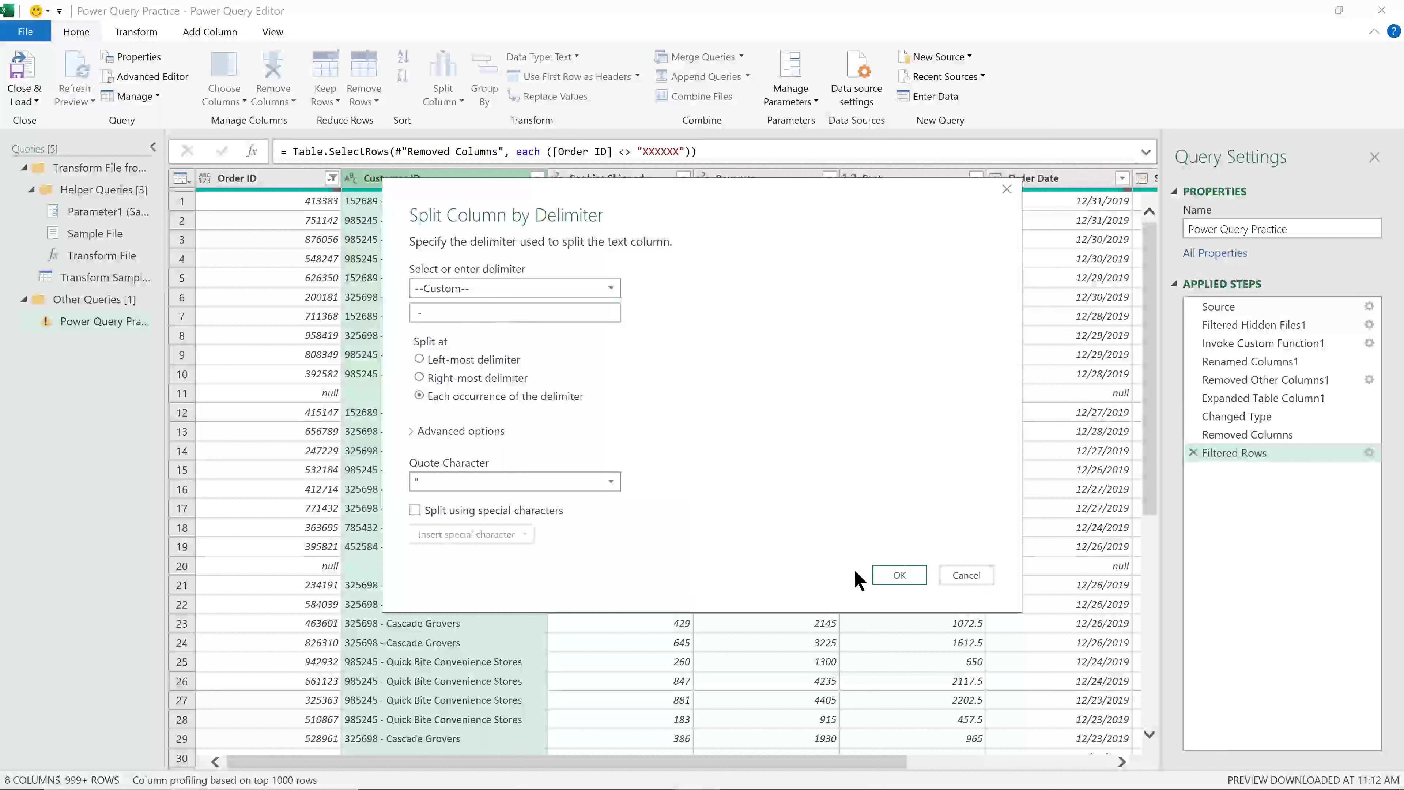
left_click(907, 578)
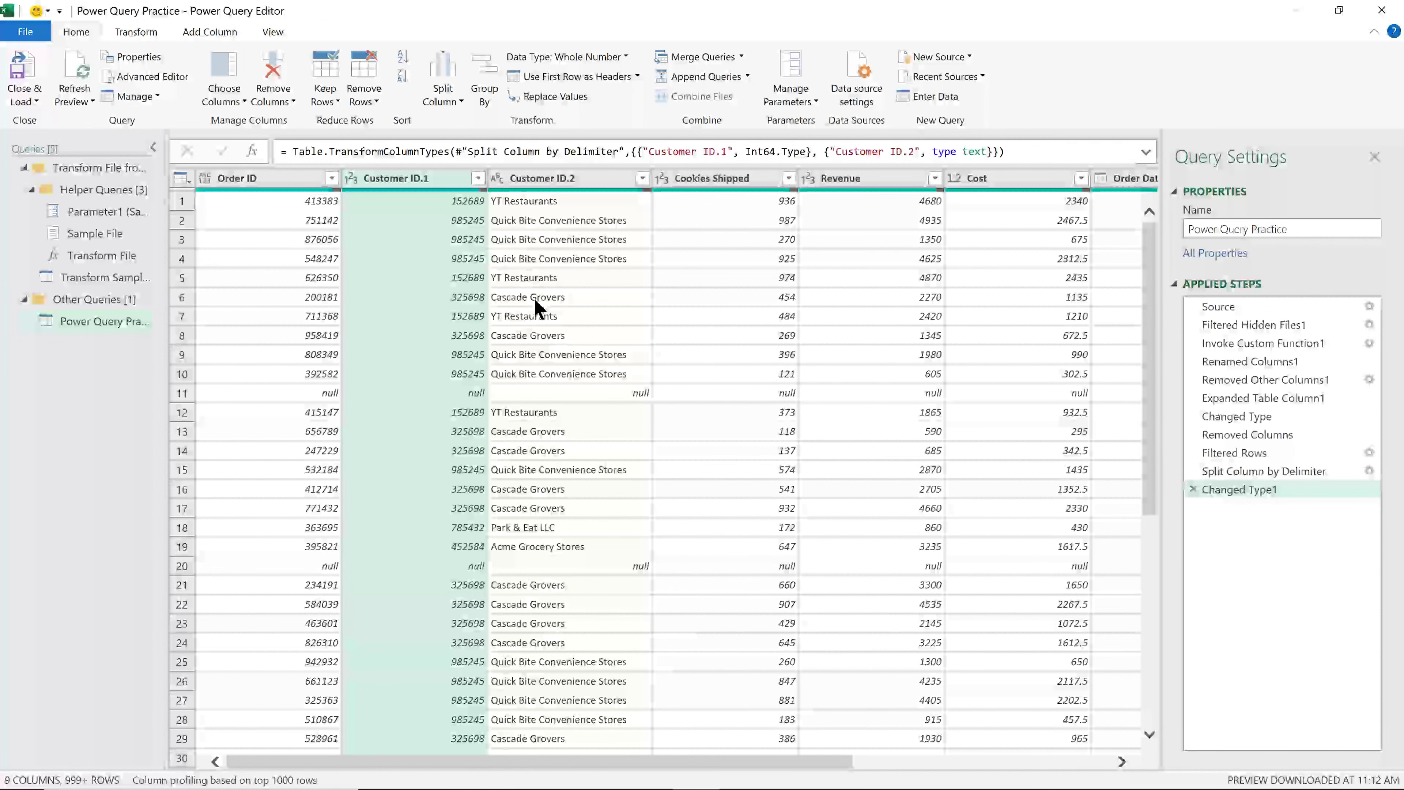
- Rename the Customer ID.1 column as Customer ID
double_click(393, 182)
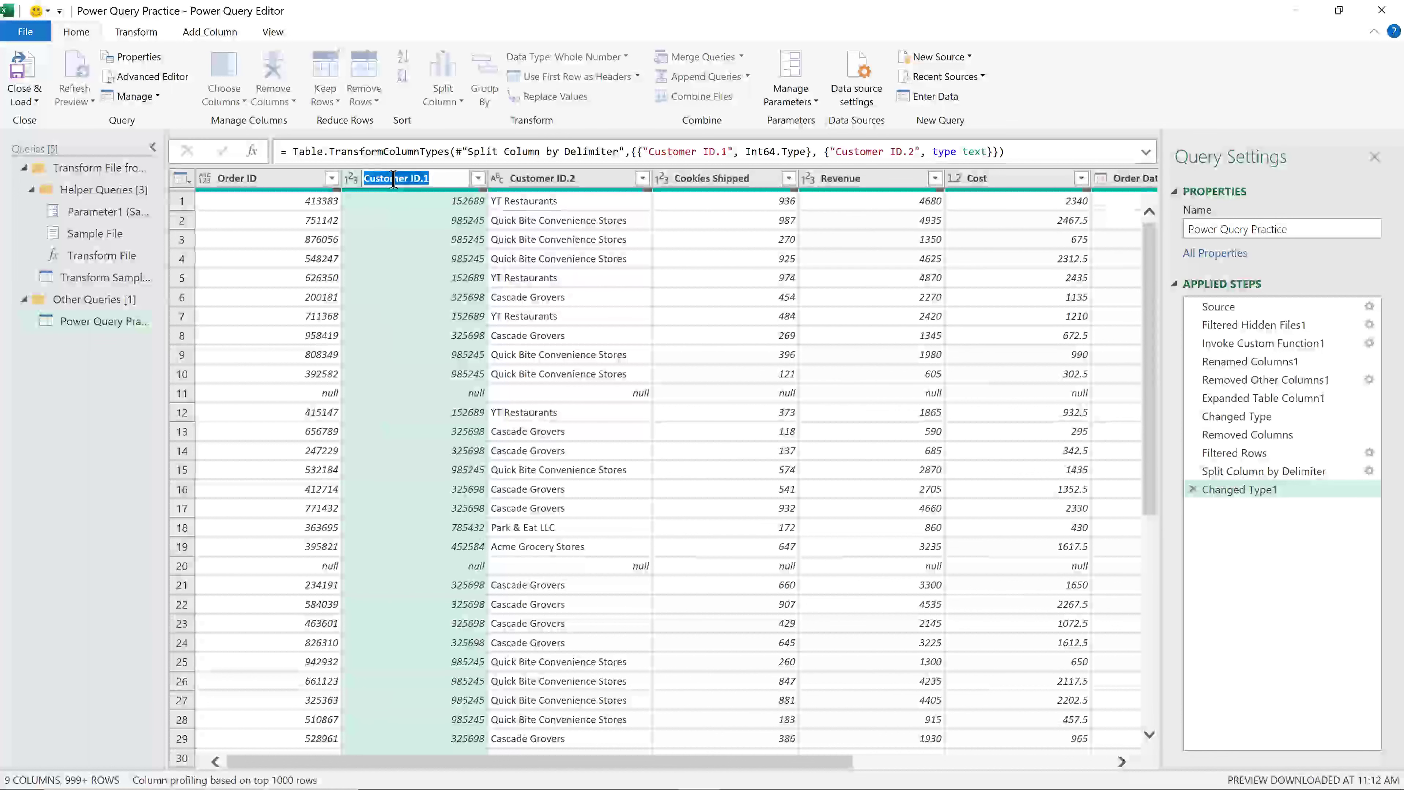
key("End")
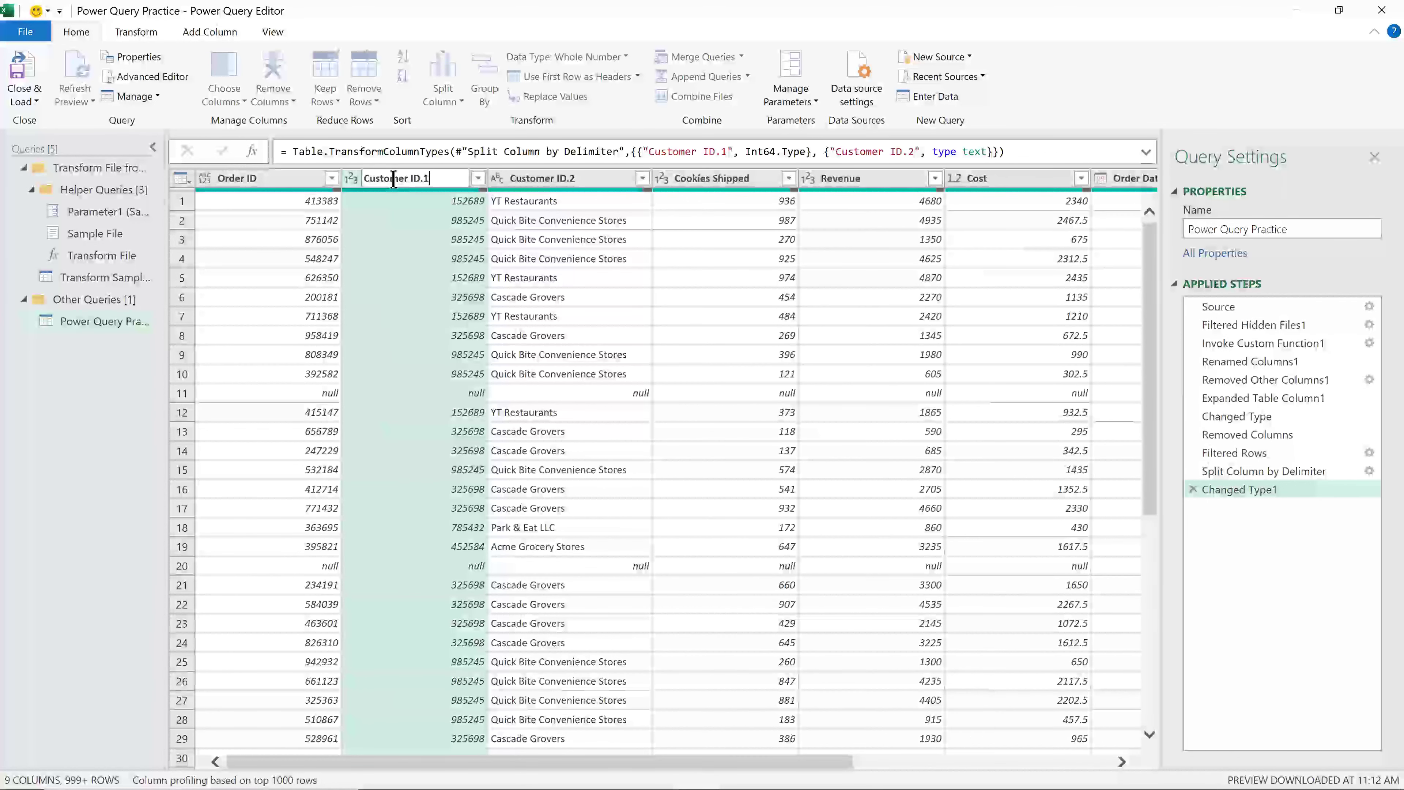
key("Return")
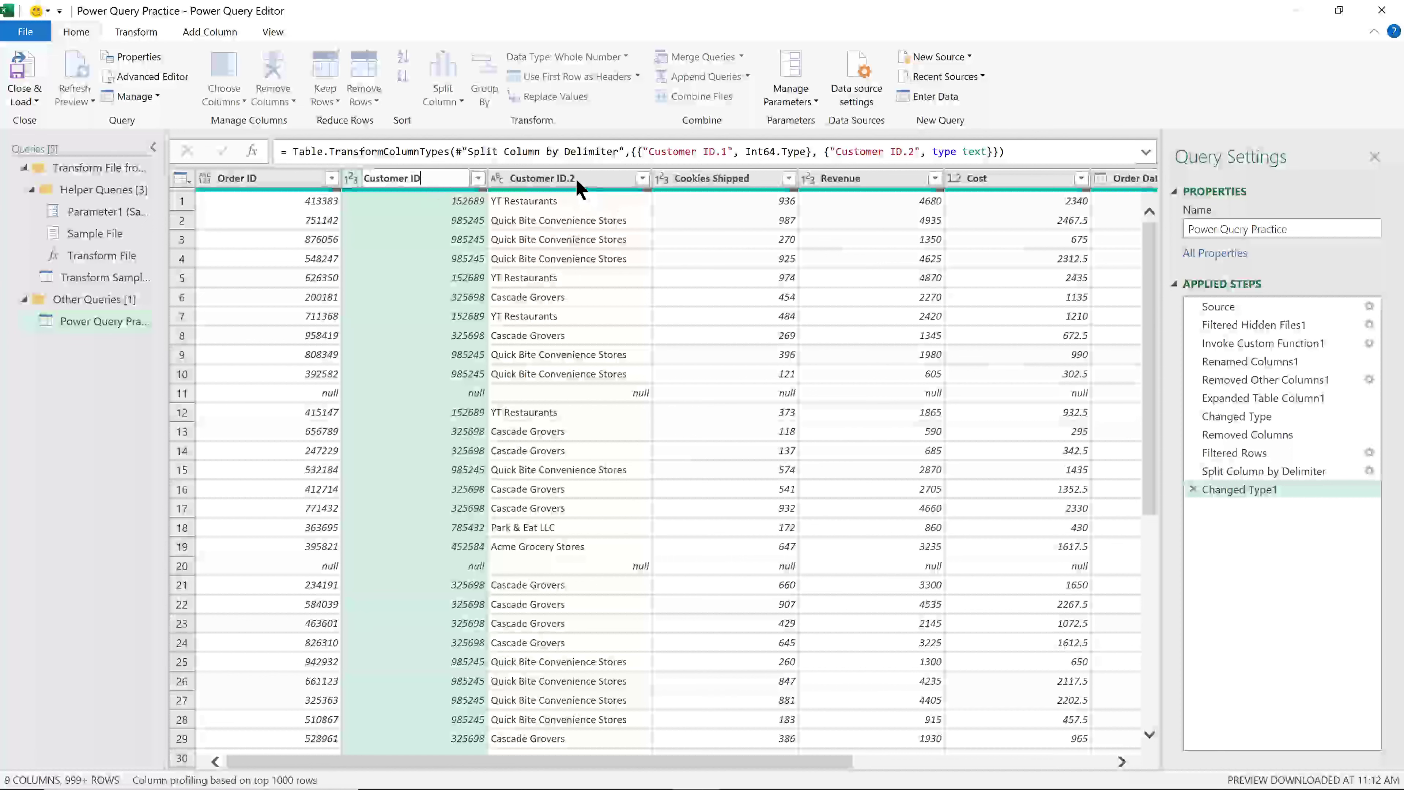
- Rename the Customer ID.2 column as Customer Name
left_click(577, 178)
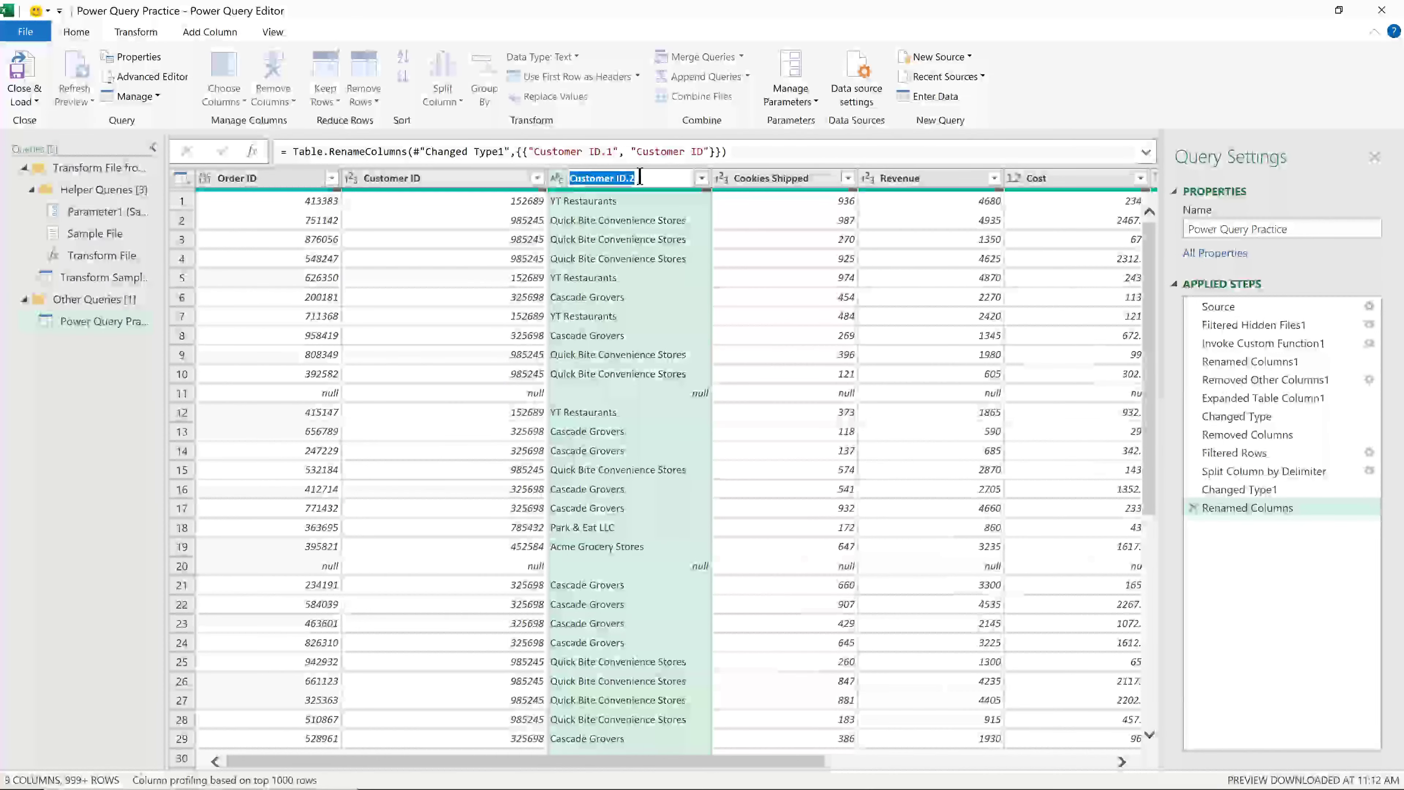
key("BackSpace")
key("BackSpace")
key("BackSpace")
key("BackSpace")
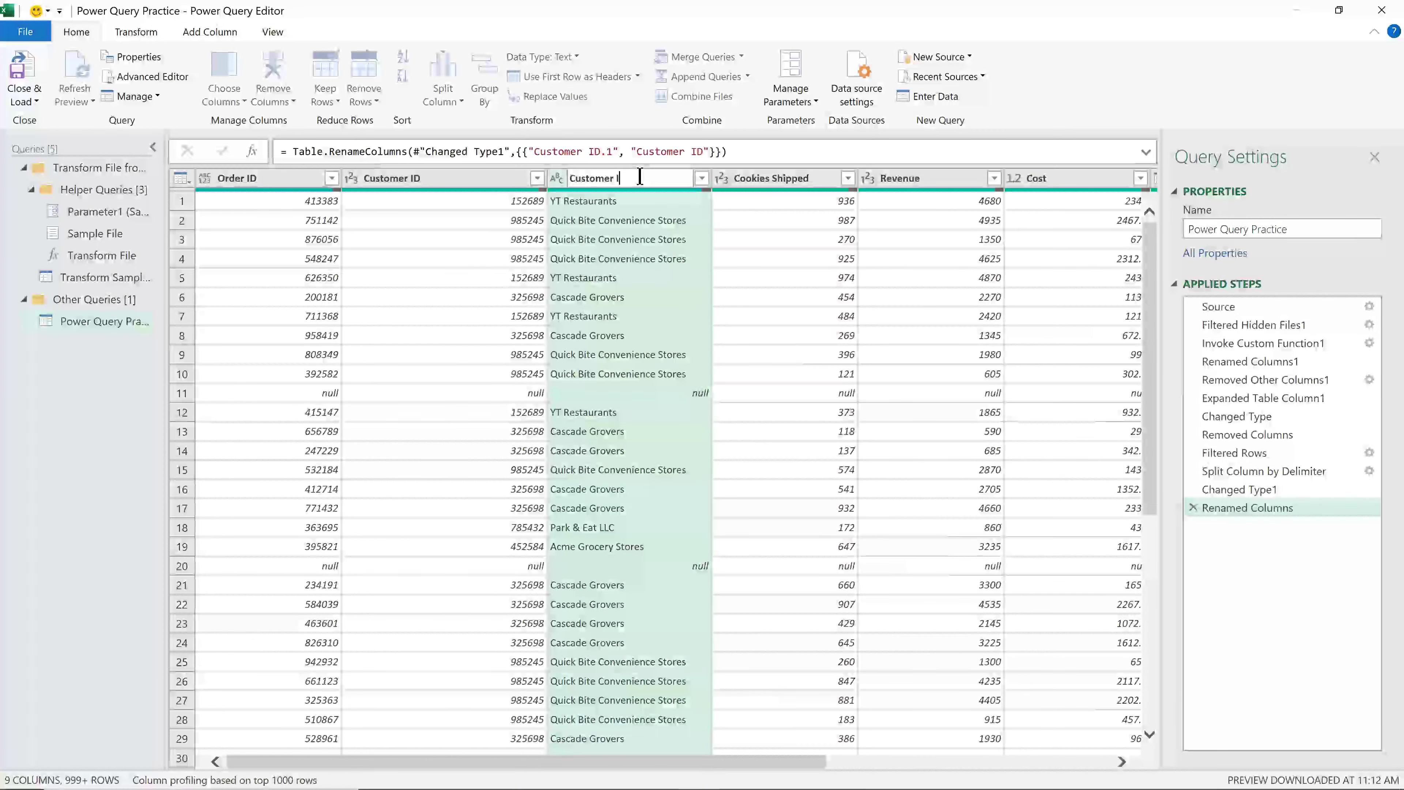
type("Name")
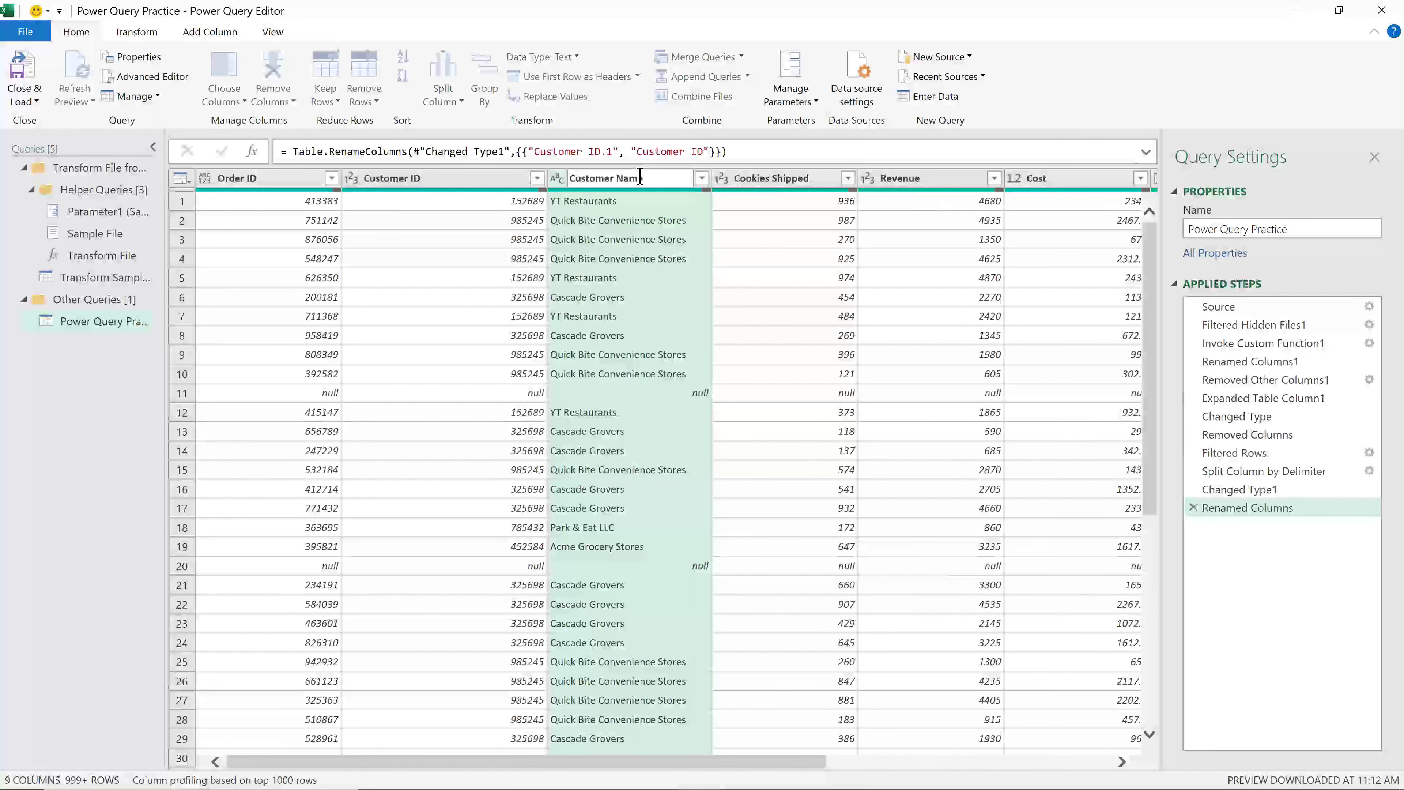
key("Return")
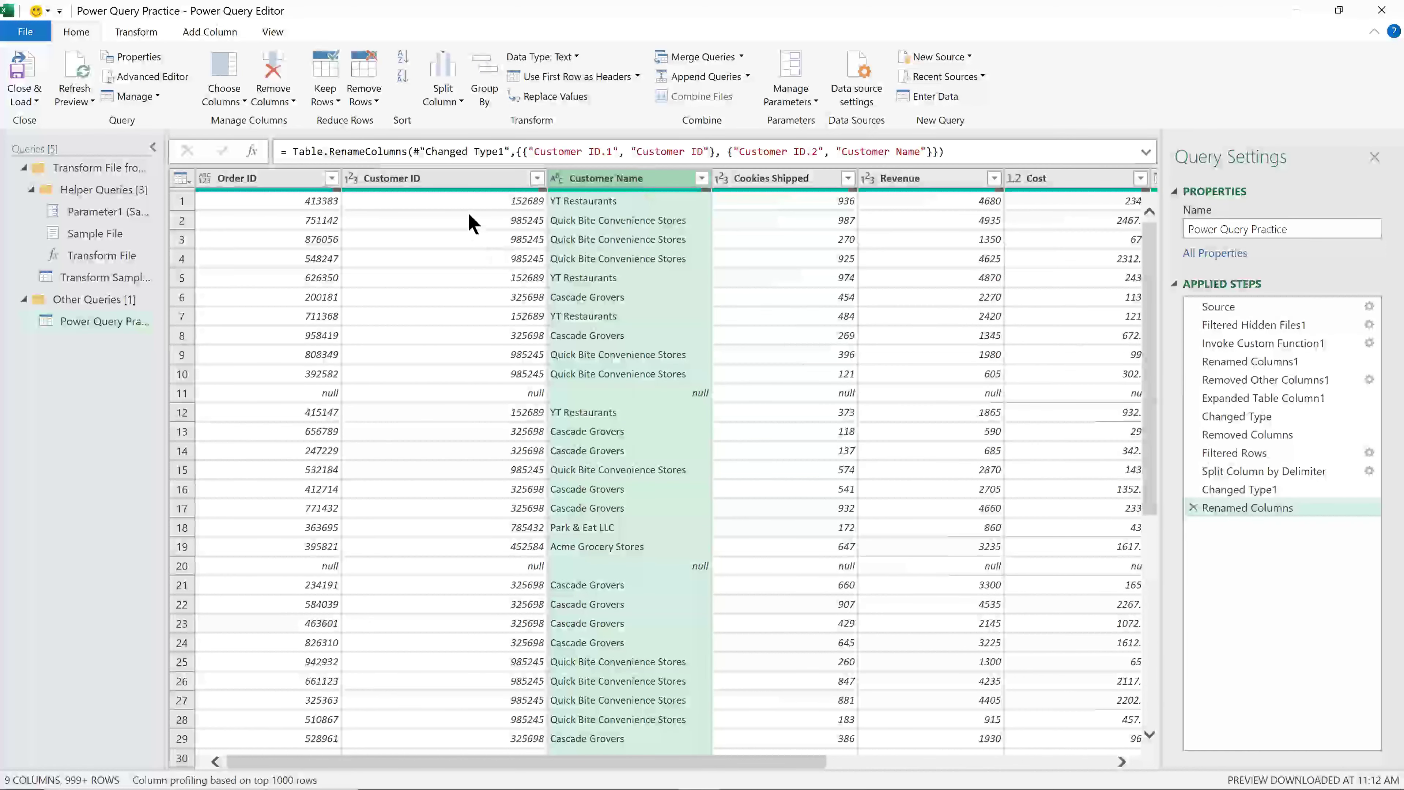
- Narrow the Customer ID column and collapse the list of queries to make room for the data
left_click_drag(539, 184, 438, 191)
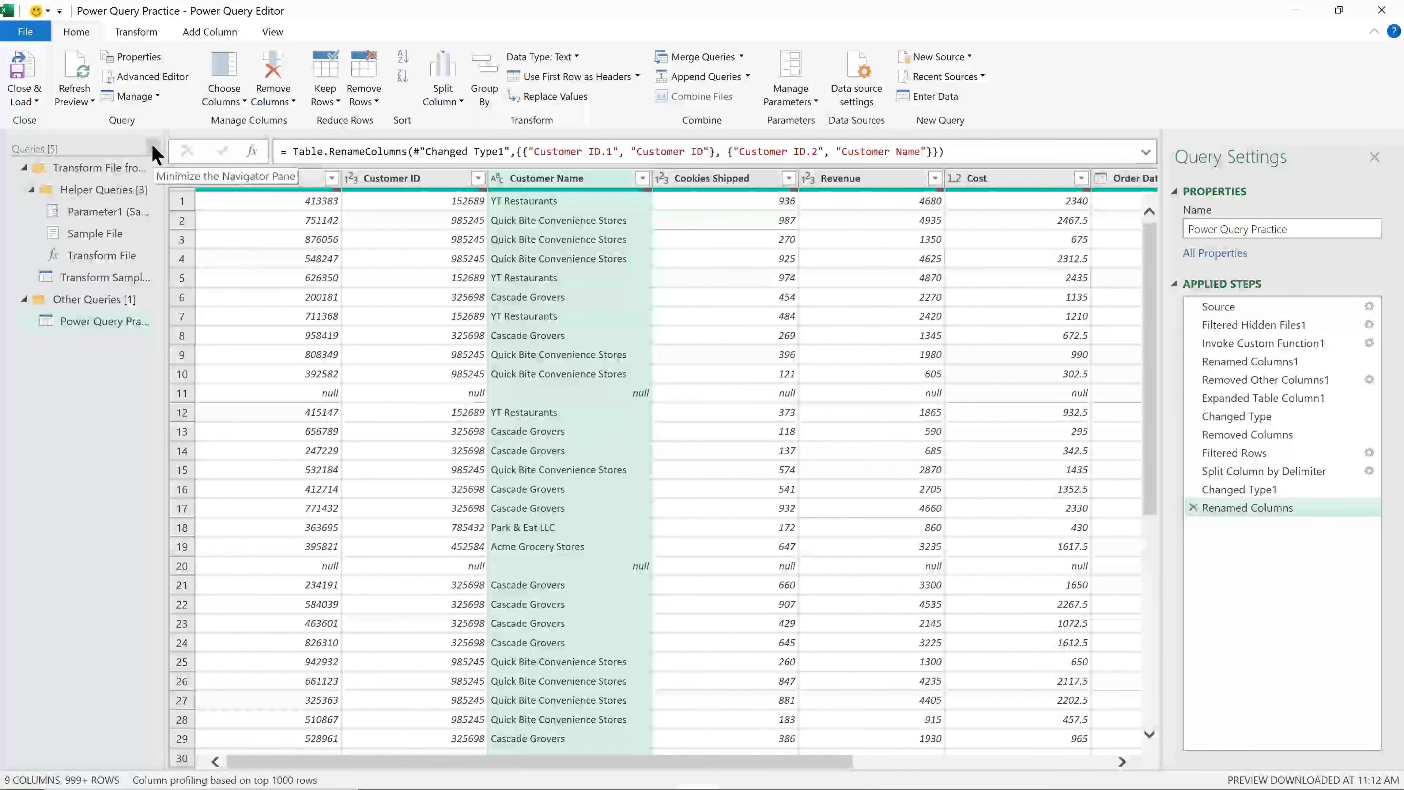
left_click(155, 152)
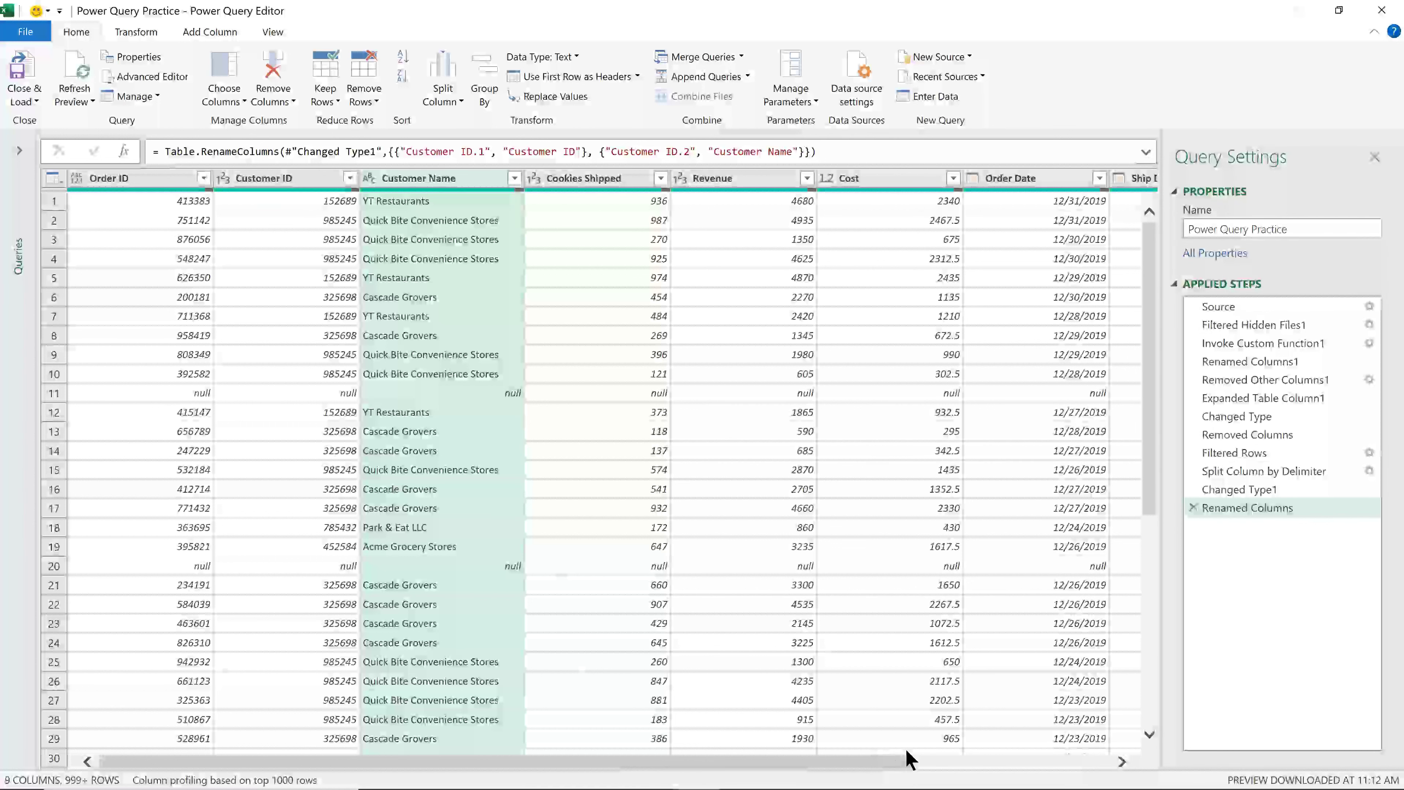
- Add a calculated column that subtracts Cost from Revenue using the standard Subtract operation
left_click(971, 764)
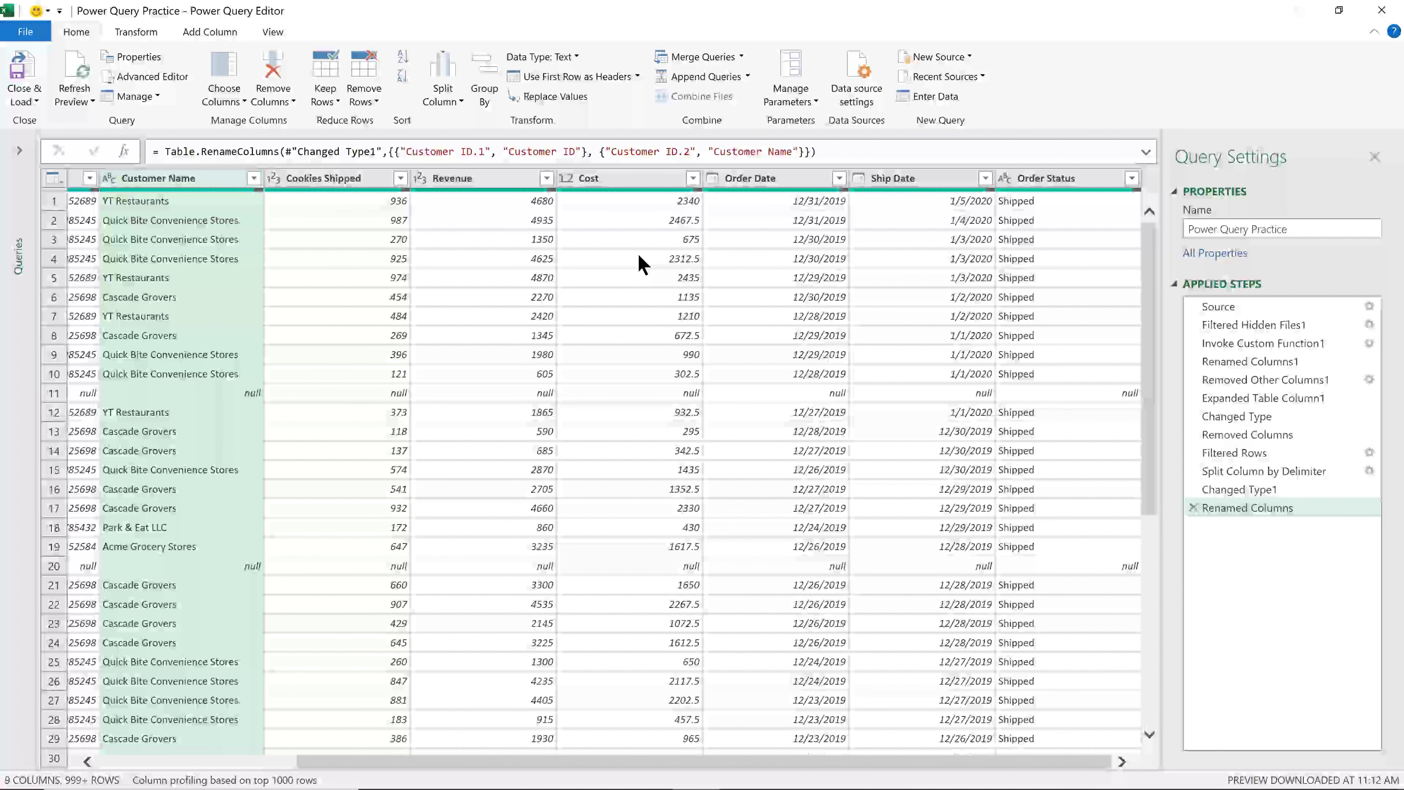
left_click(458, 180)
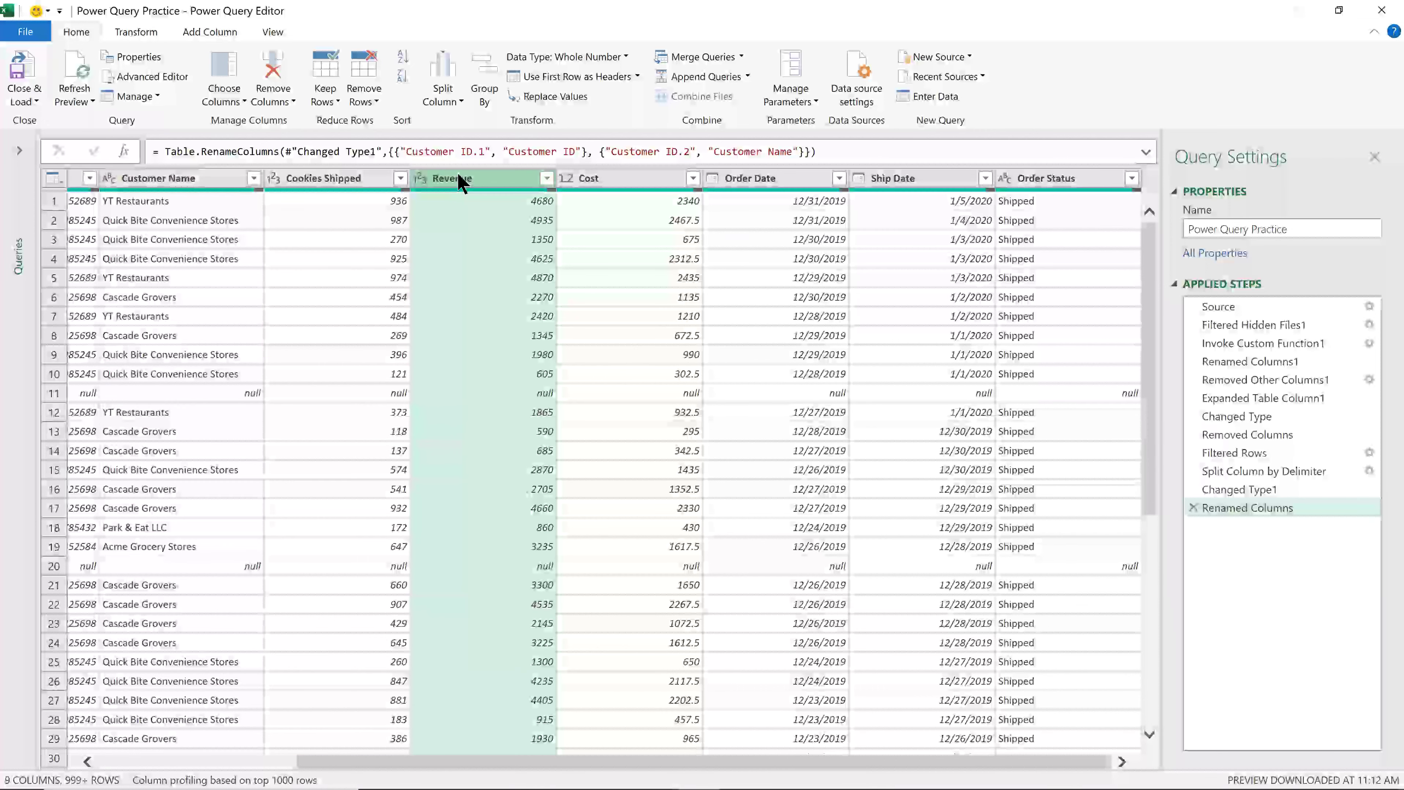
left_click(615, 180, "ctrl")
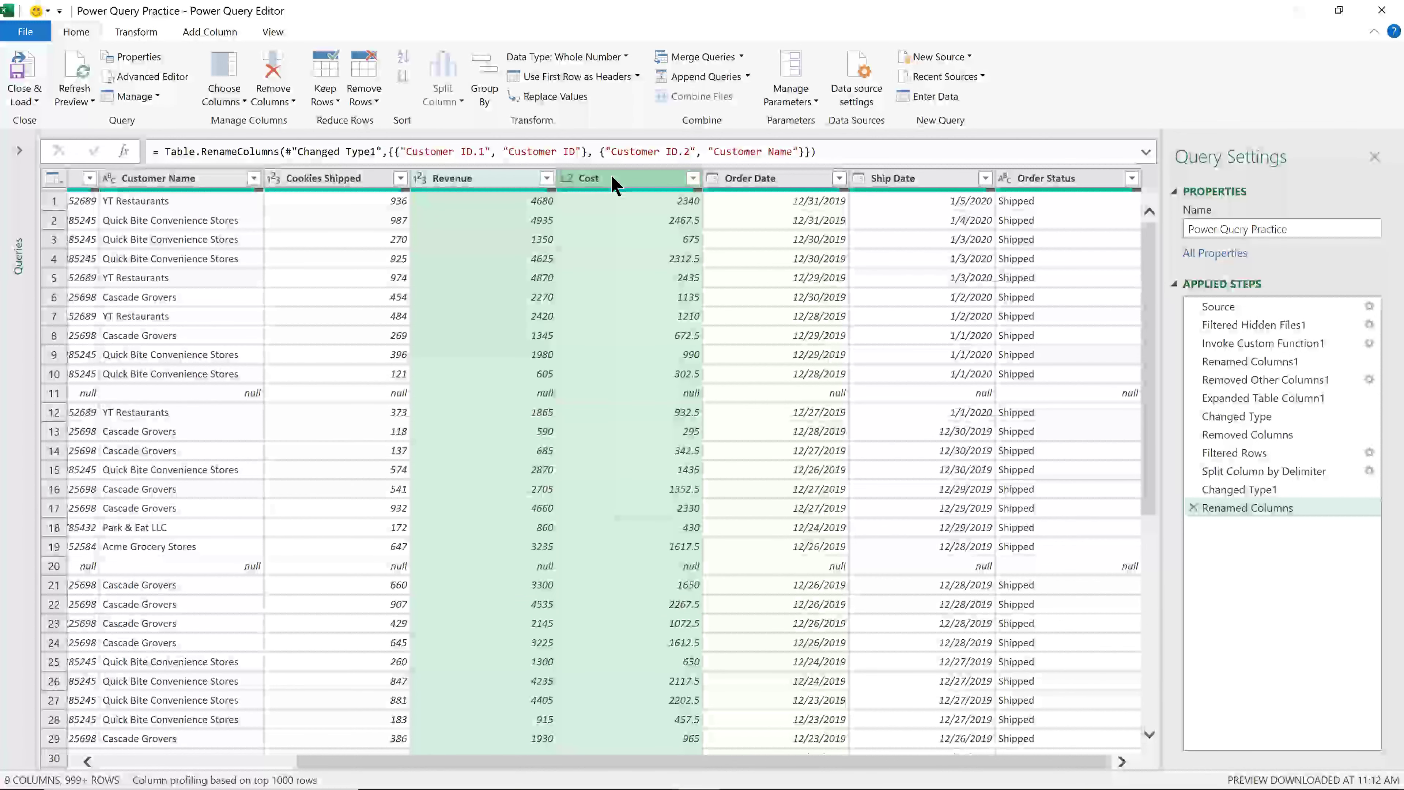
left_click(218, 33)
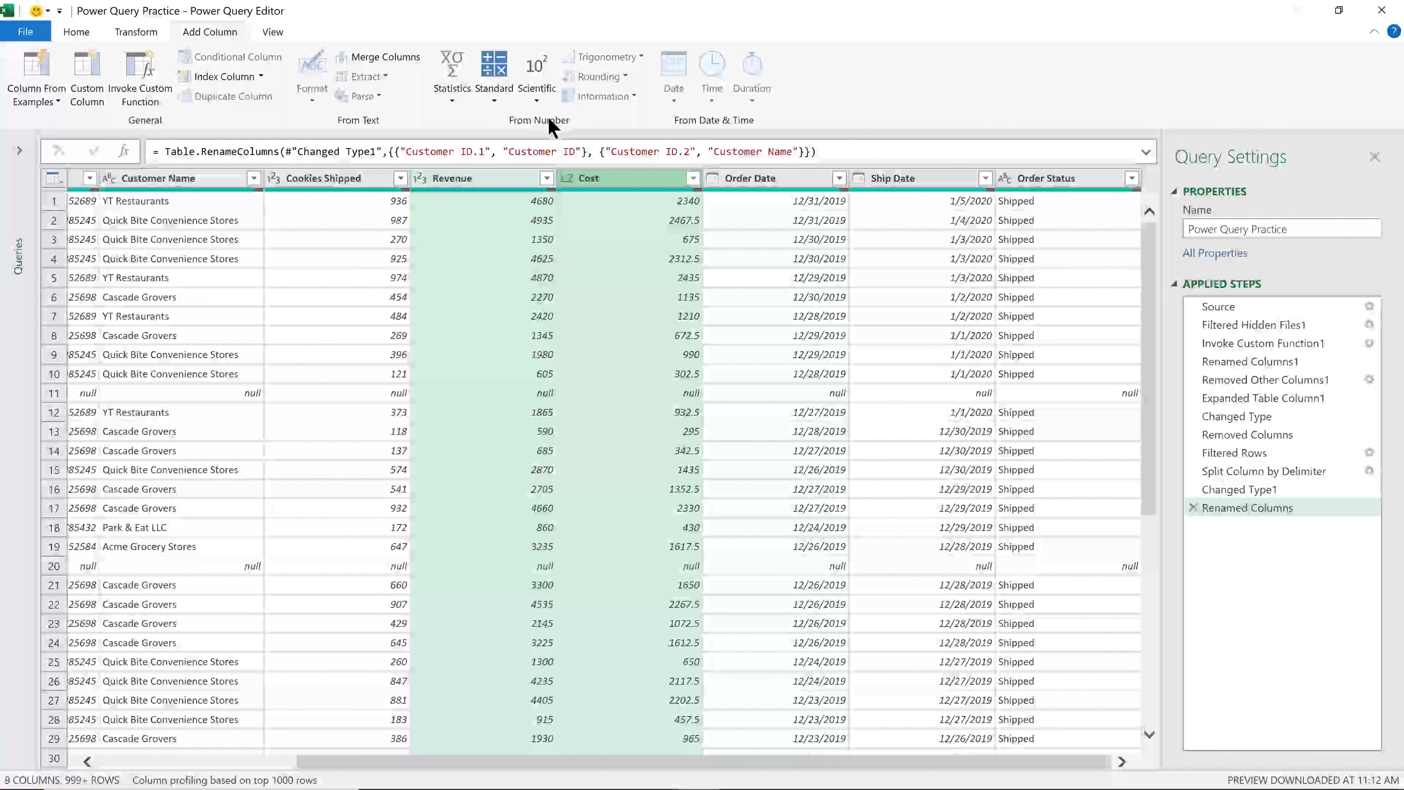
left_click(494, 105)
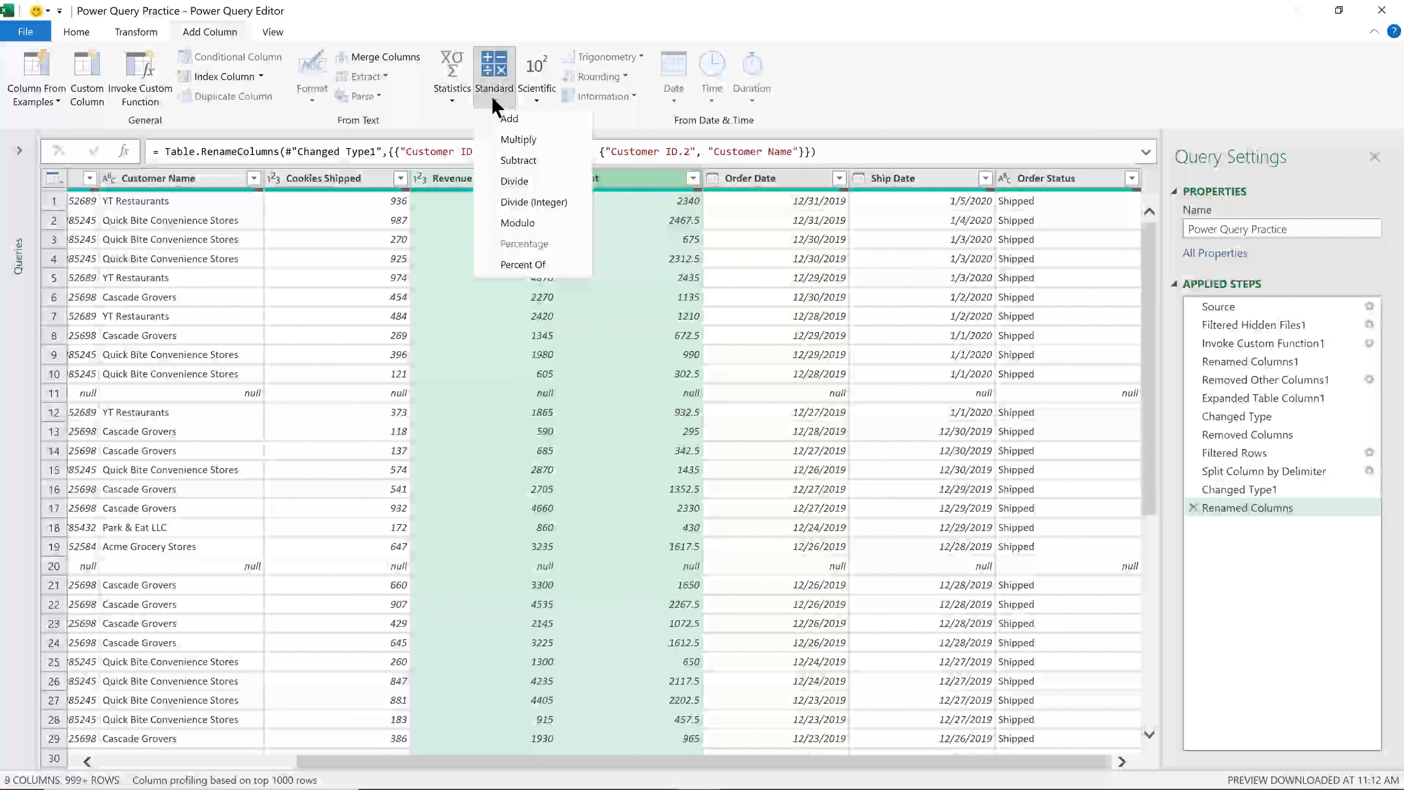
left_click(518, 161)
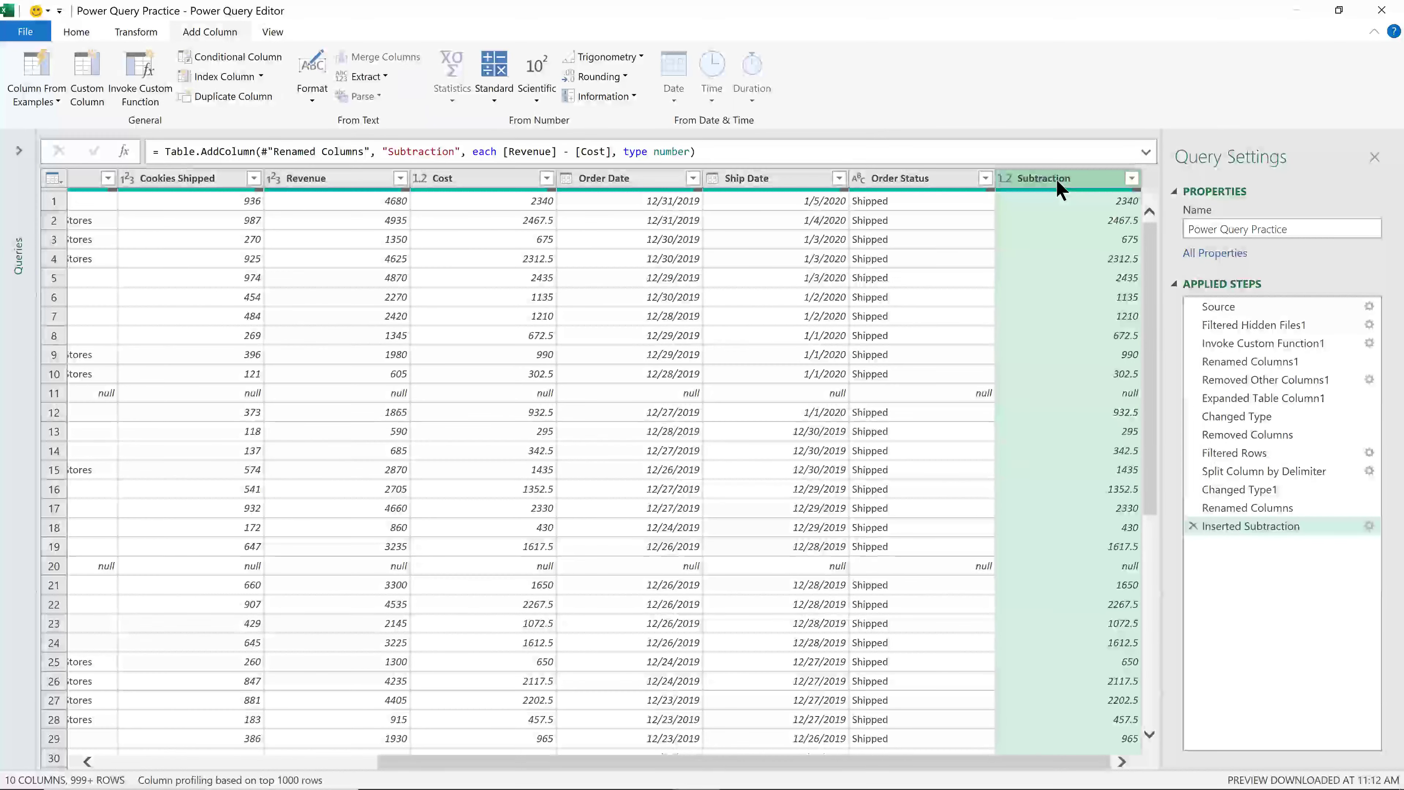
- Move the Subtraction column between Cost and Order Date and rename it Profit
left_click_drag(1058, 188, 621, 191)
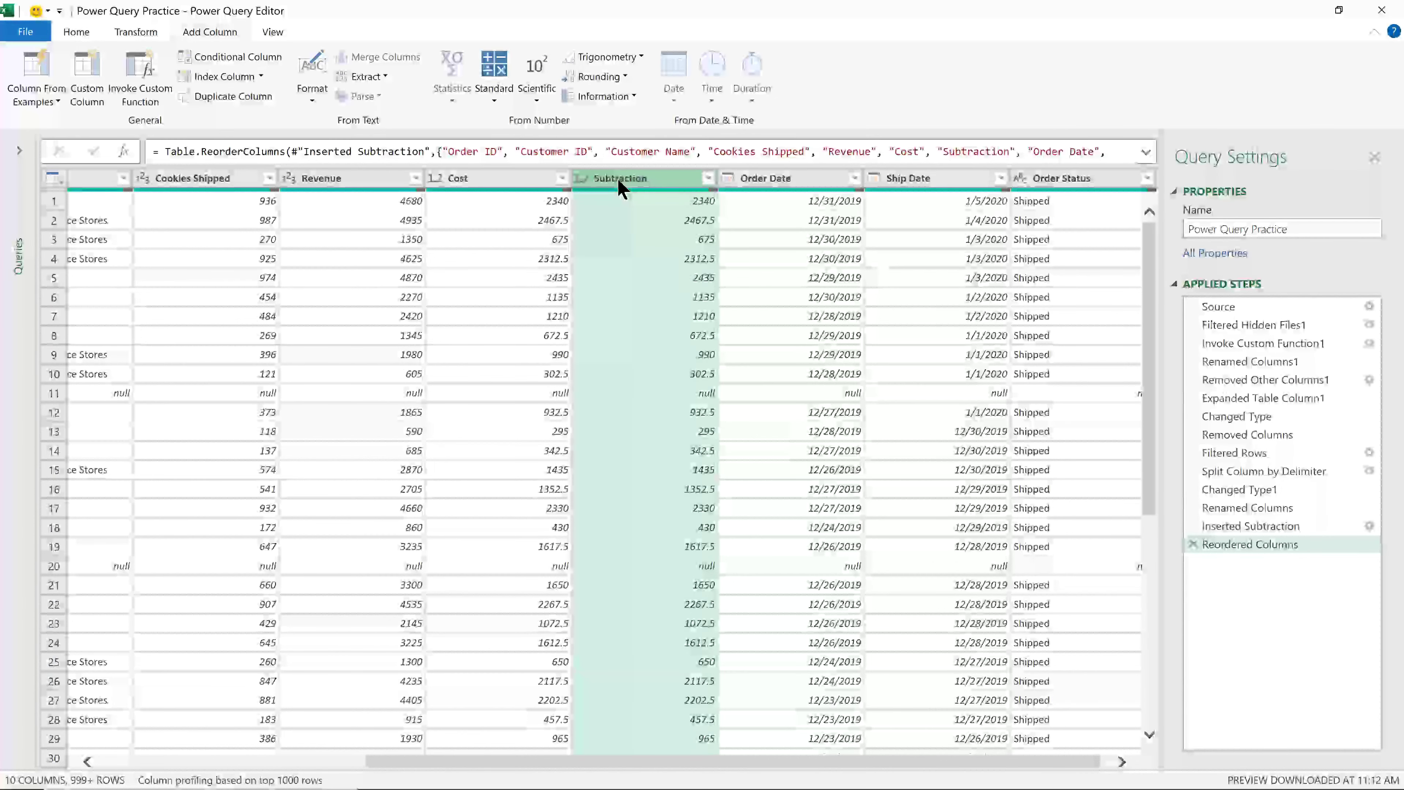
double_click(618, 179)
type("P")
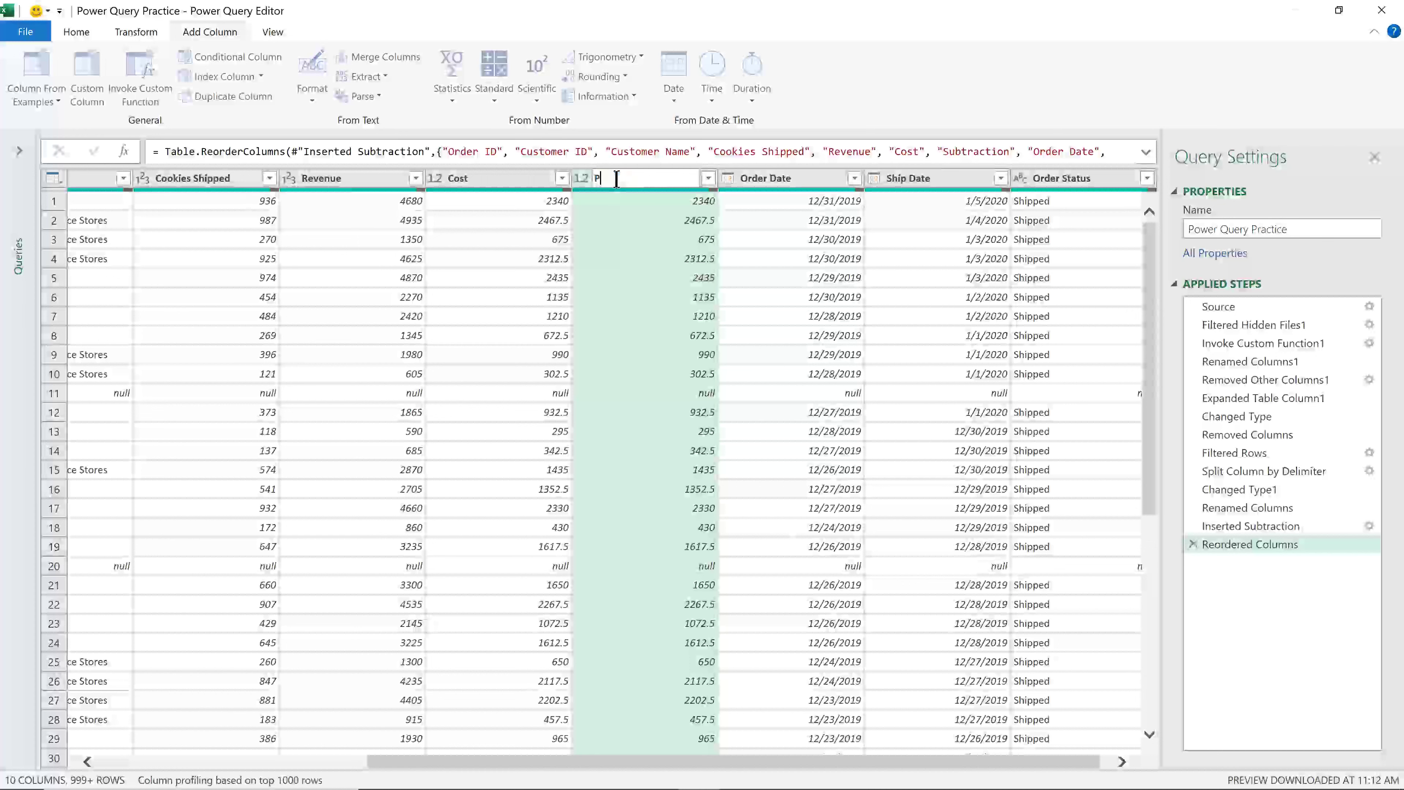
type("rofit")
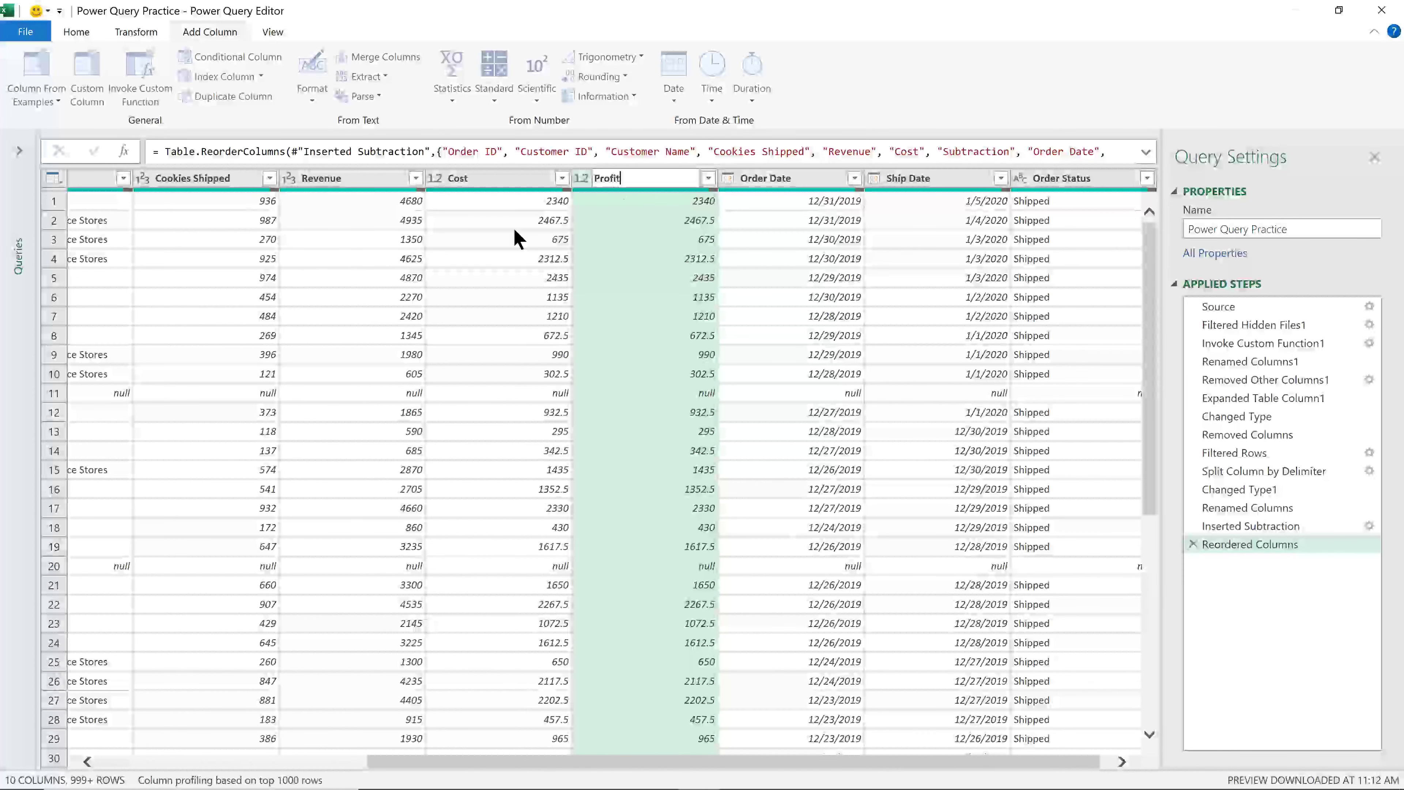
key("Return")
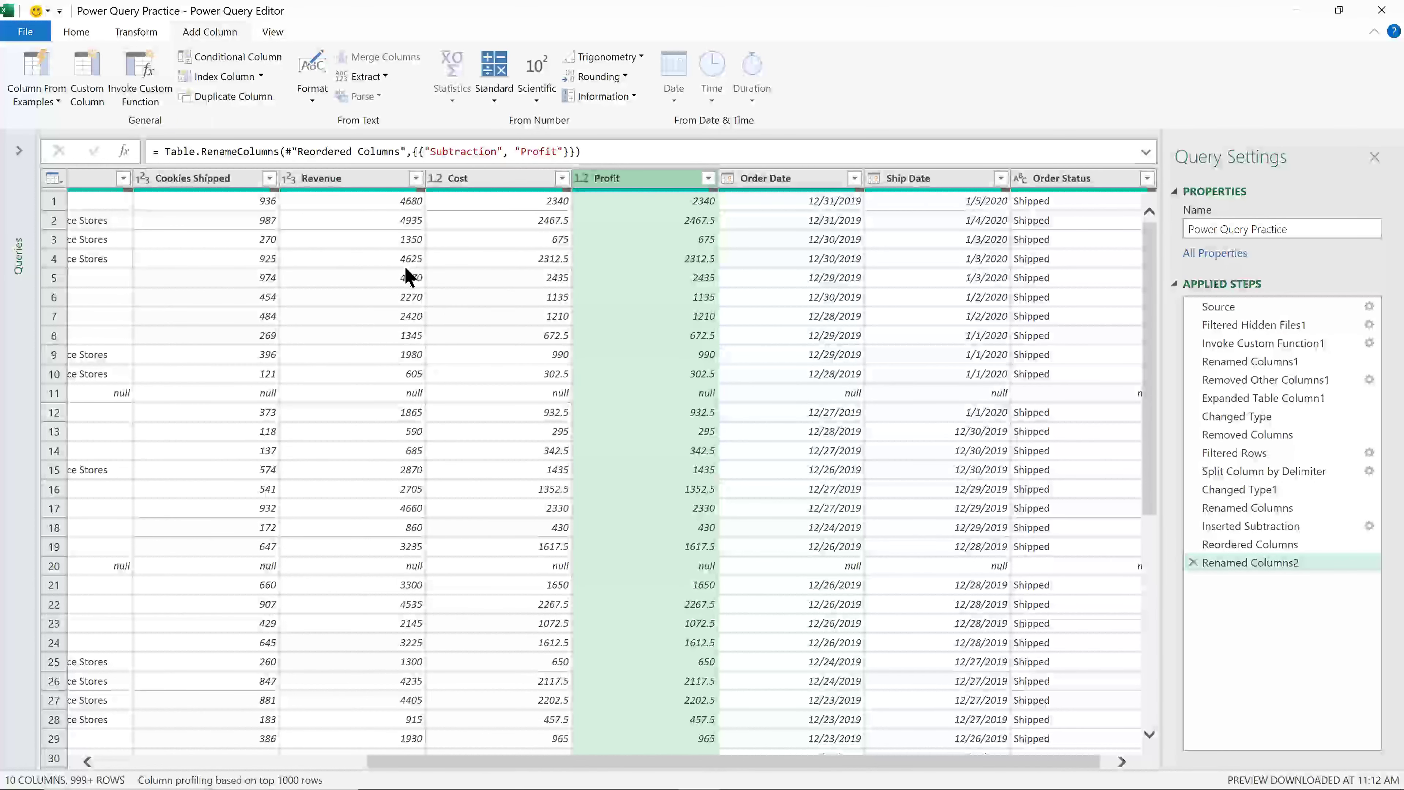
- Change the data type of the Revenue, Cost and Profit columns to Currency
left_click(351, 178)
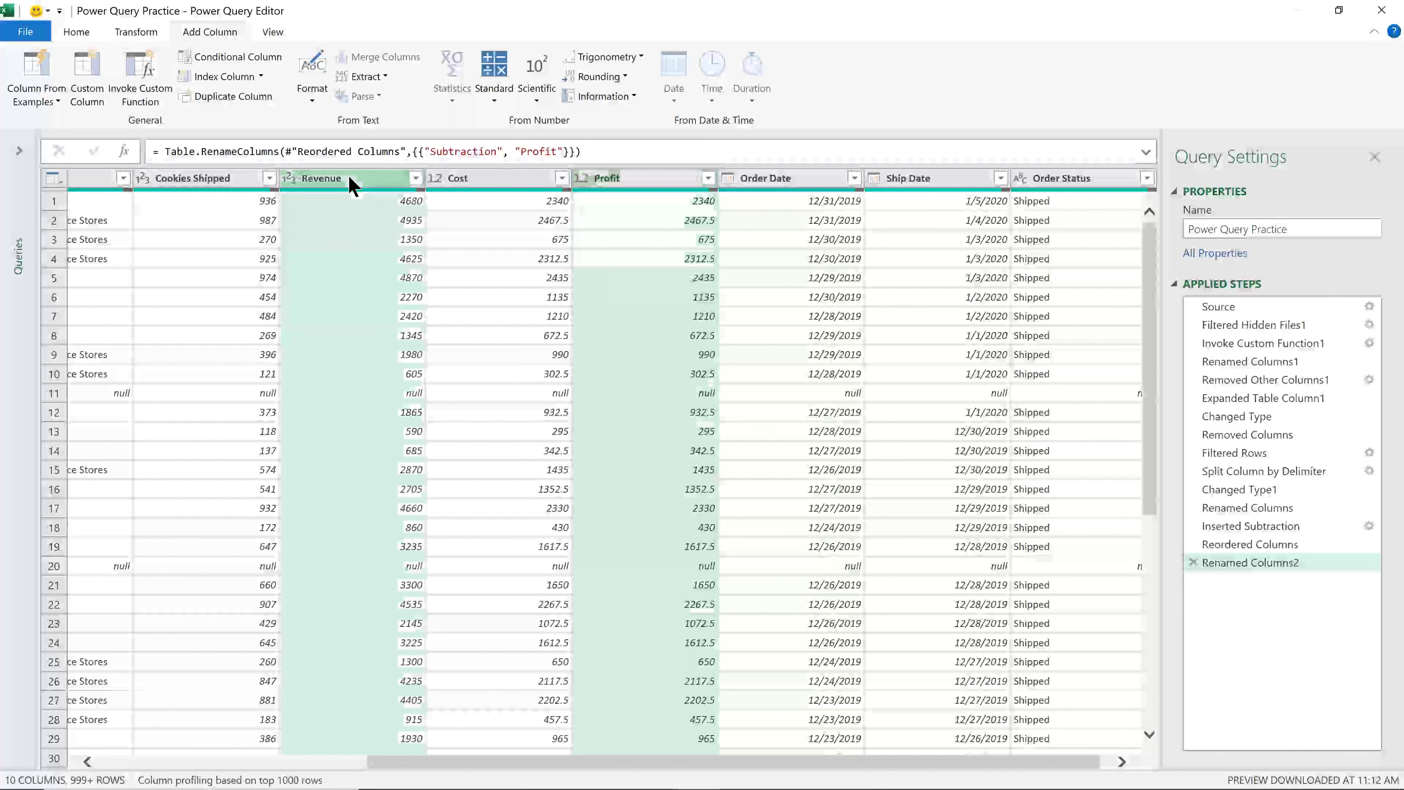
left_click(467, 179, "ctrl")
left_click(603, 179, "ctrl")
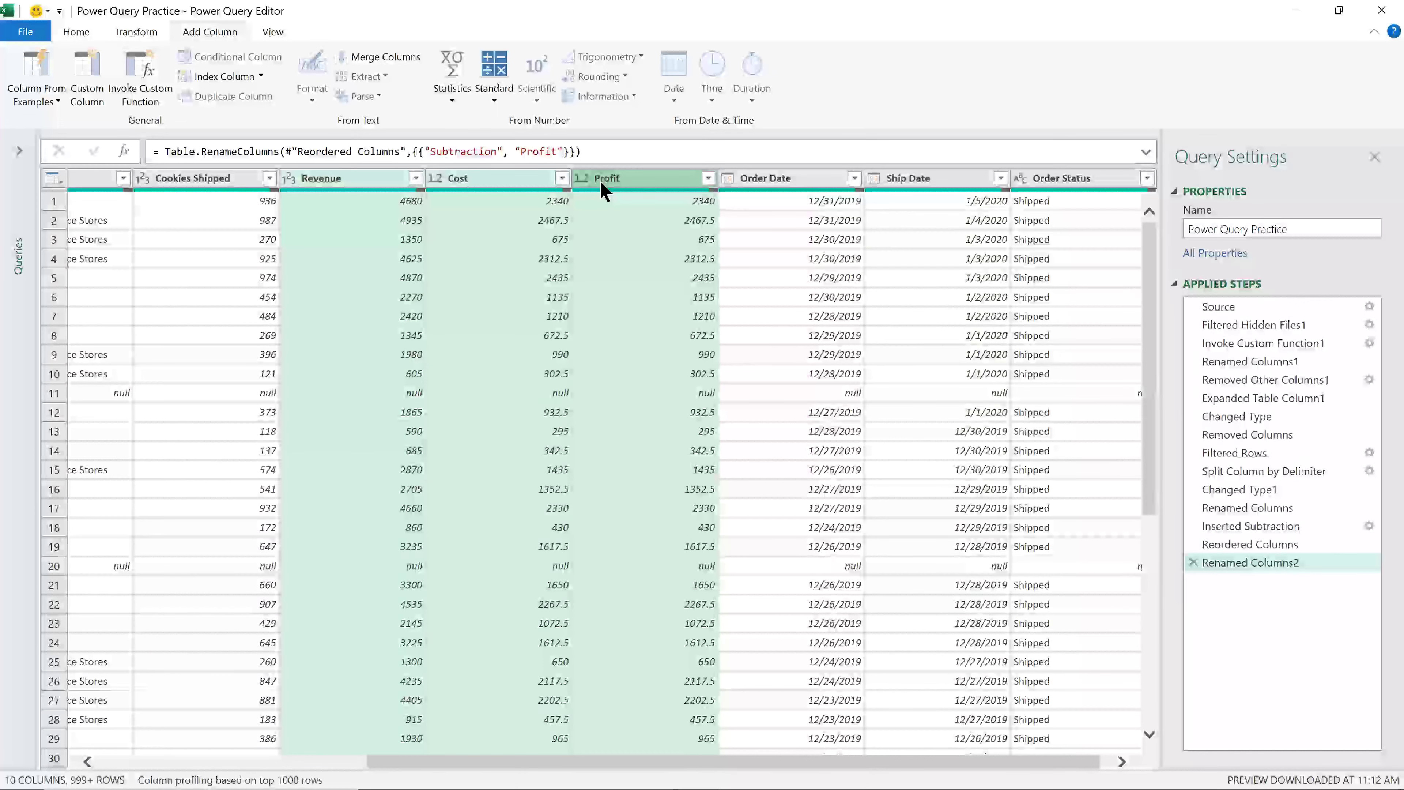
right_click(605, 191)
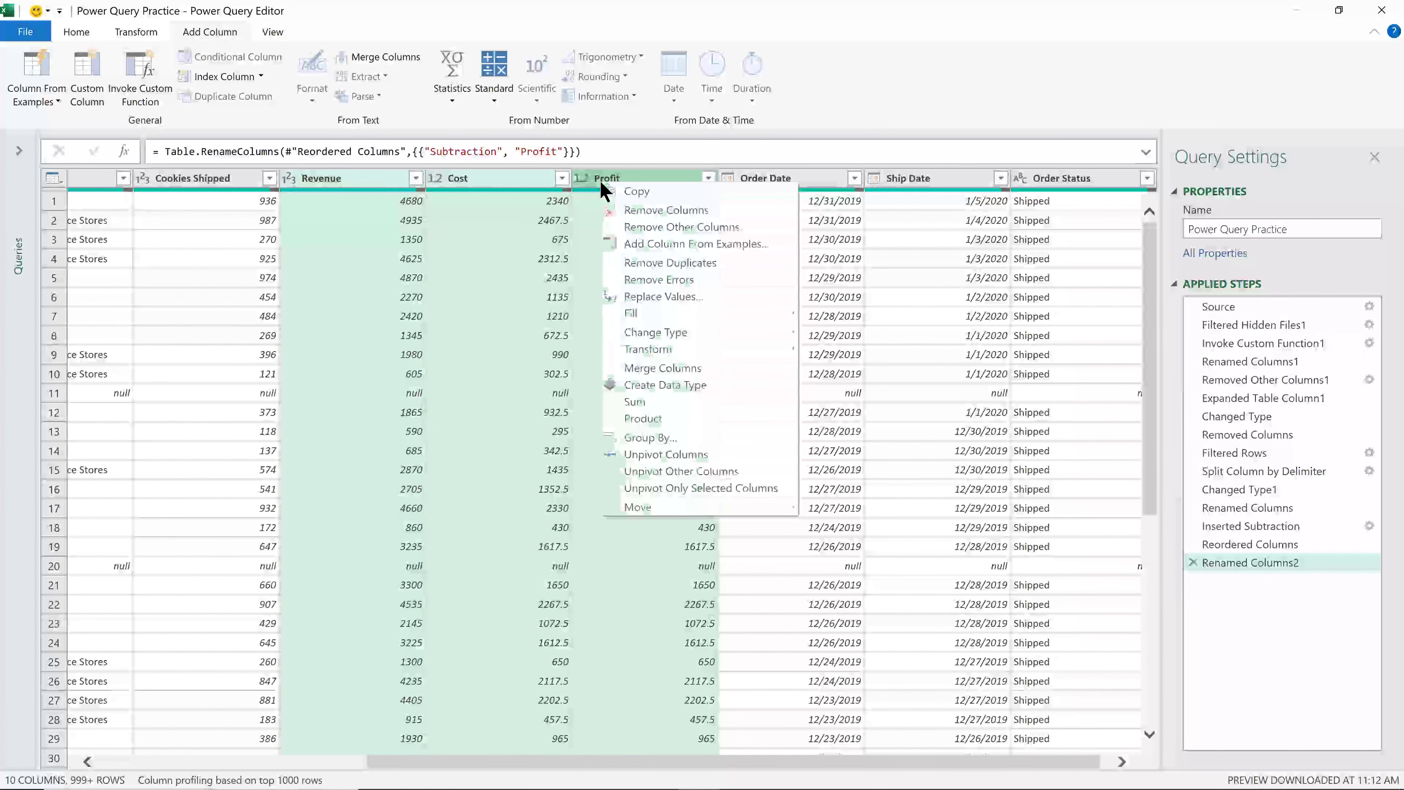
mouse_move(654, 339)
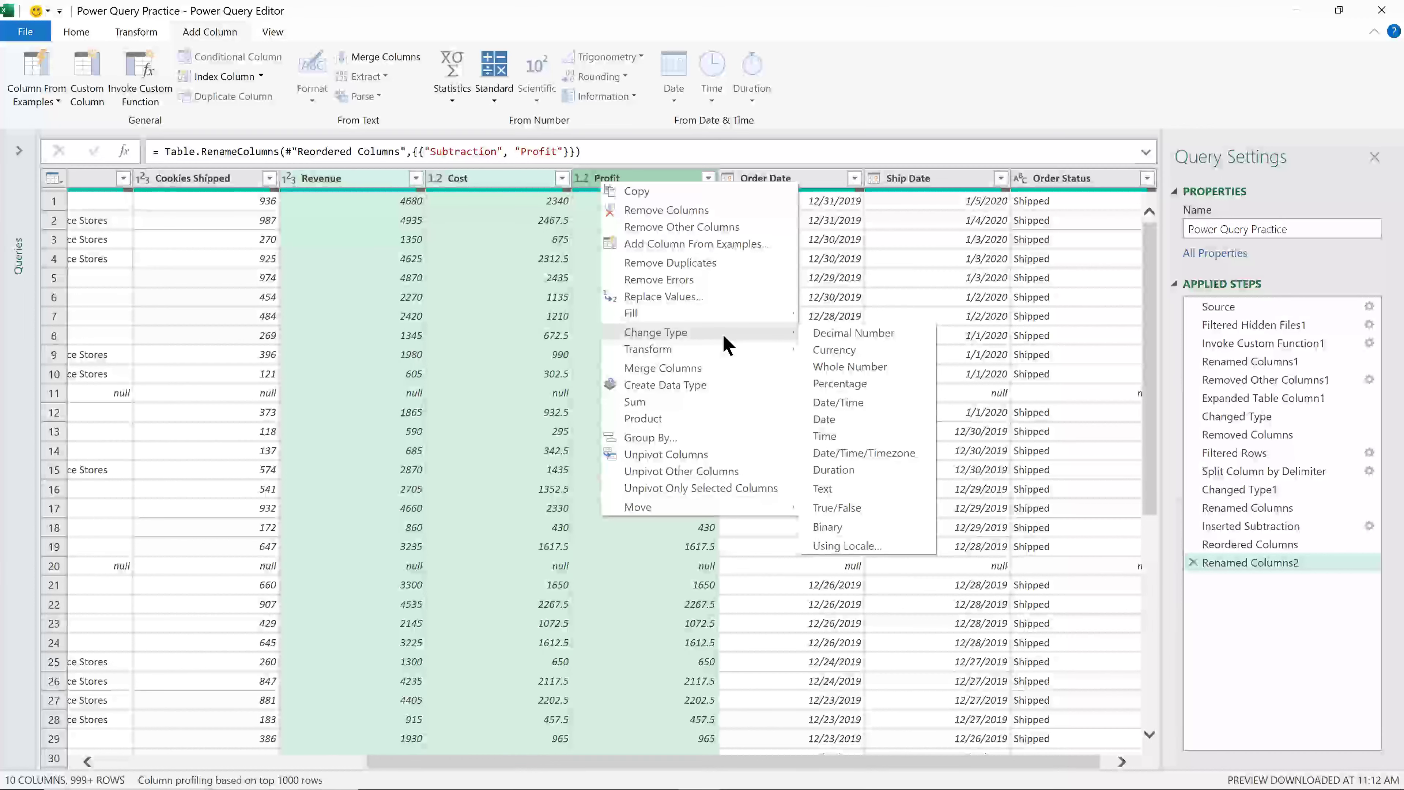
left_click(870, 351)
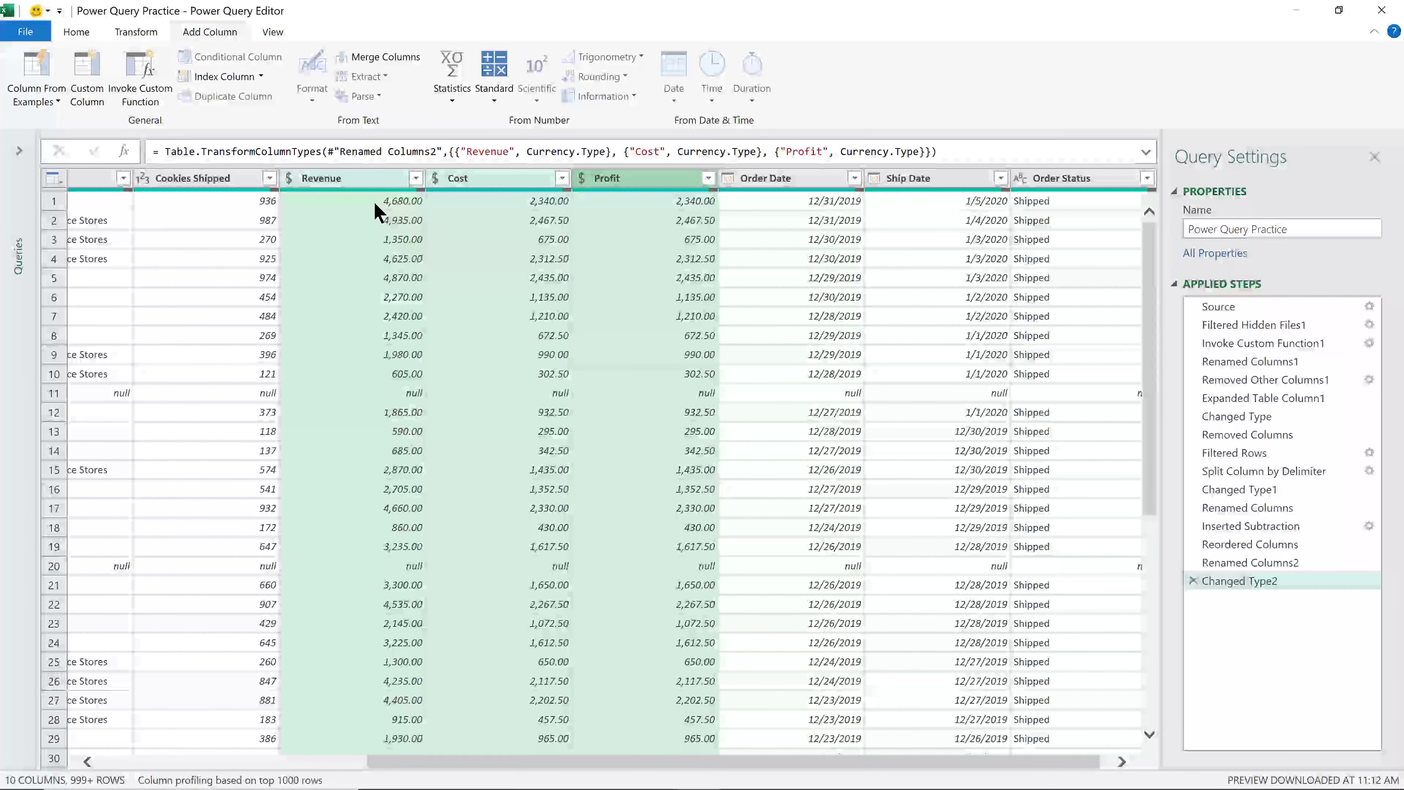
- Remove the blank rows from the query's data
left_click(352, 202)
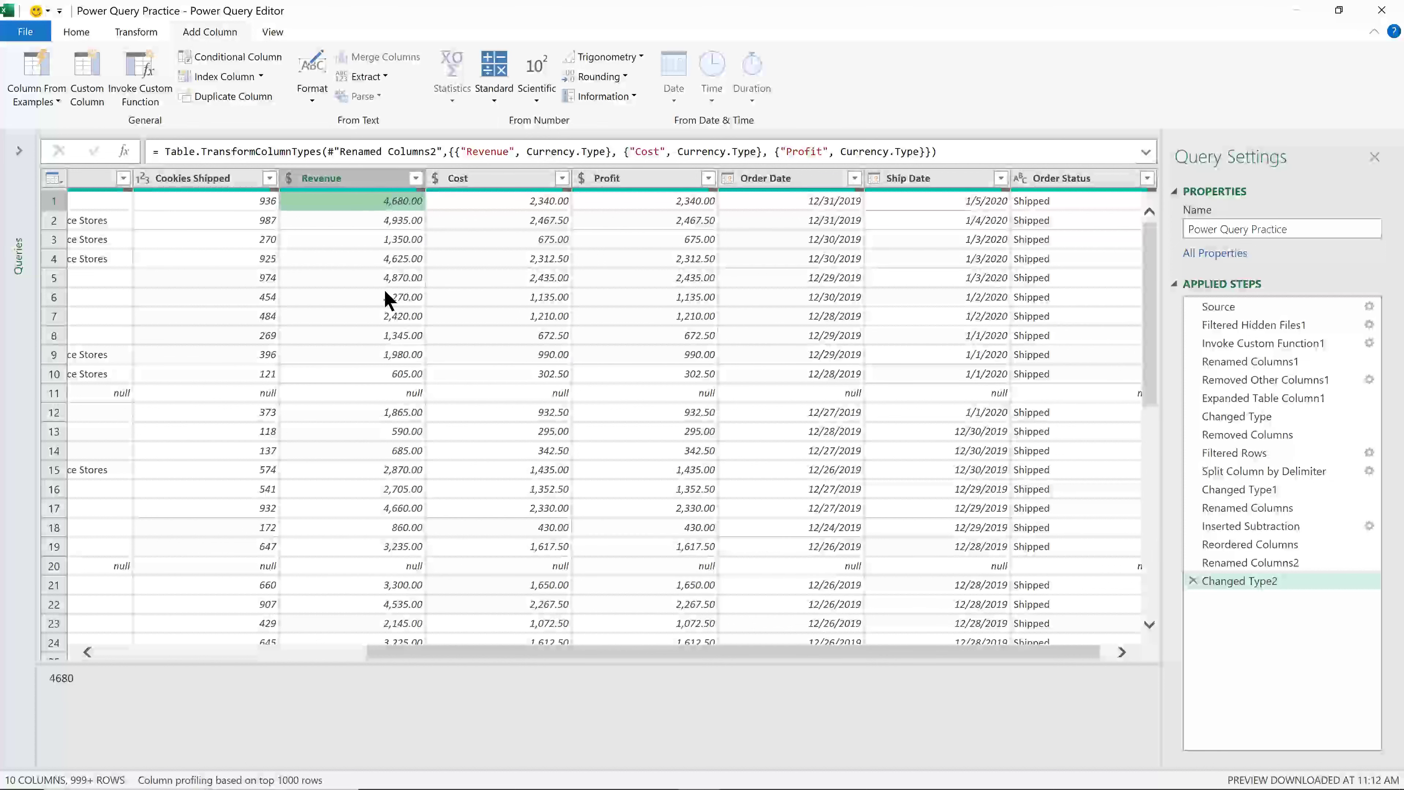
key("ctrl+Home")
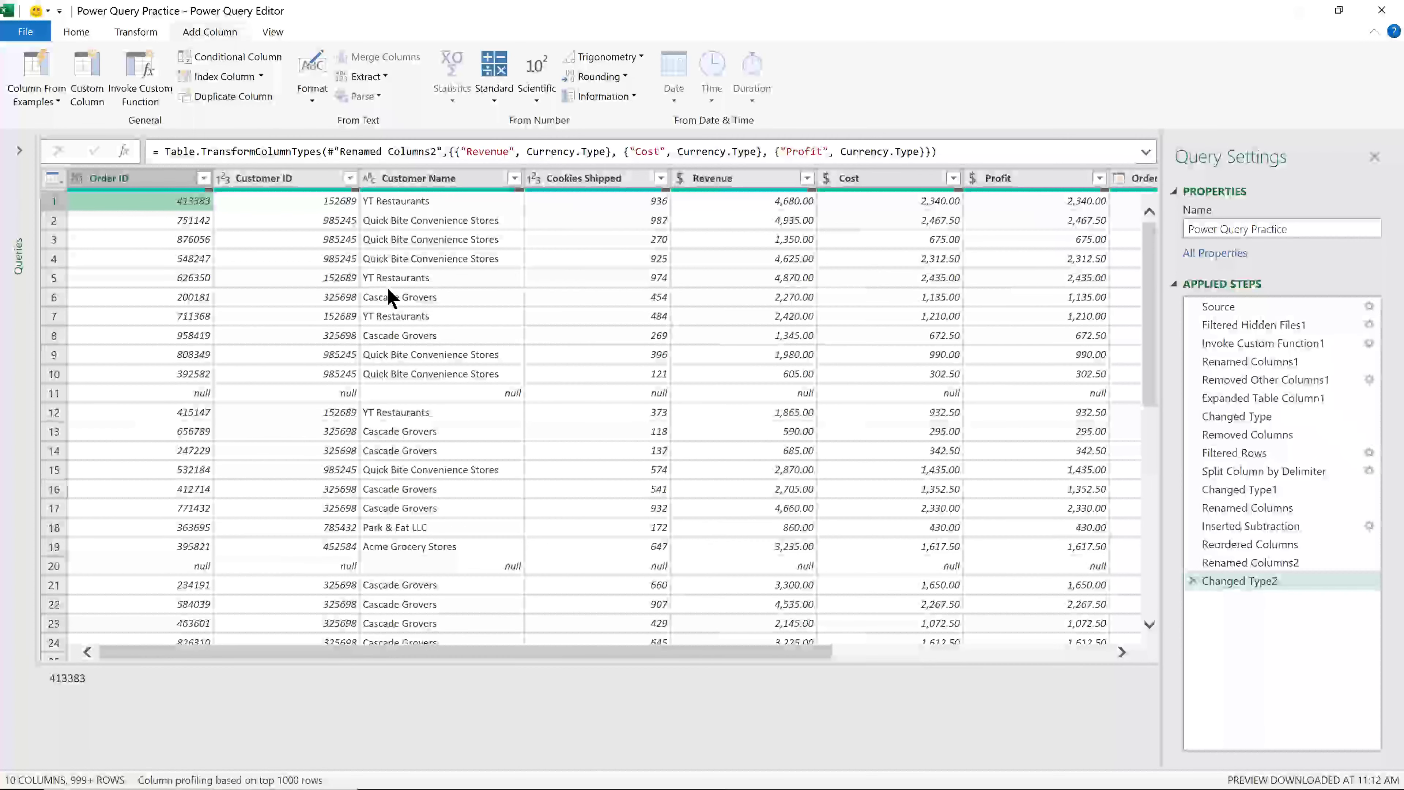
left_click(76, 32)
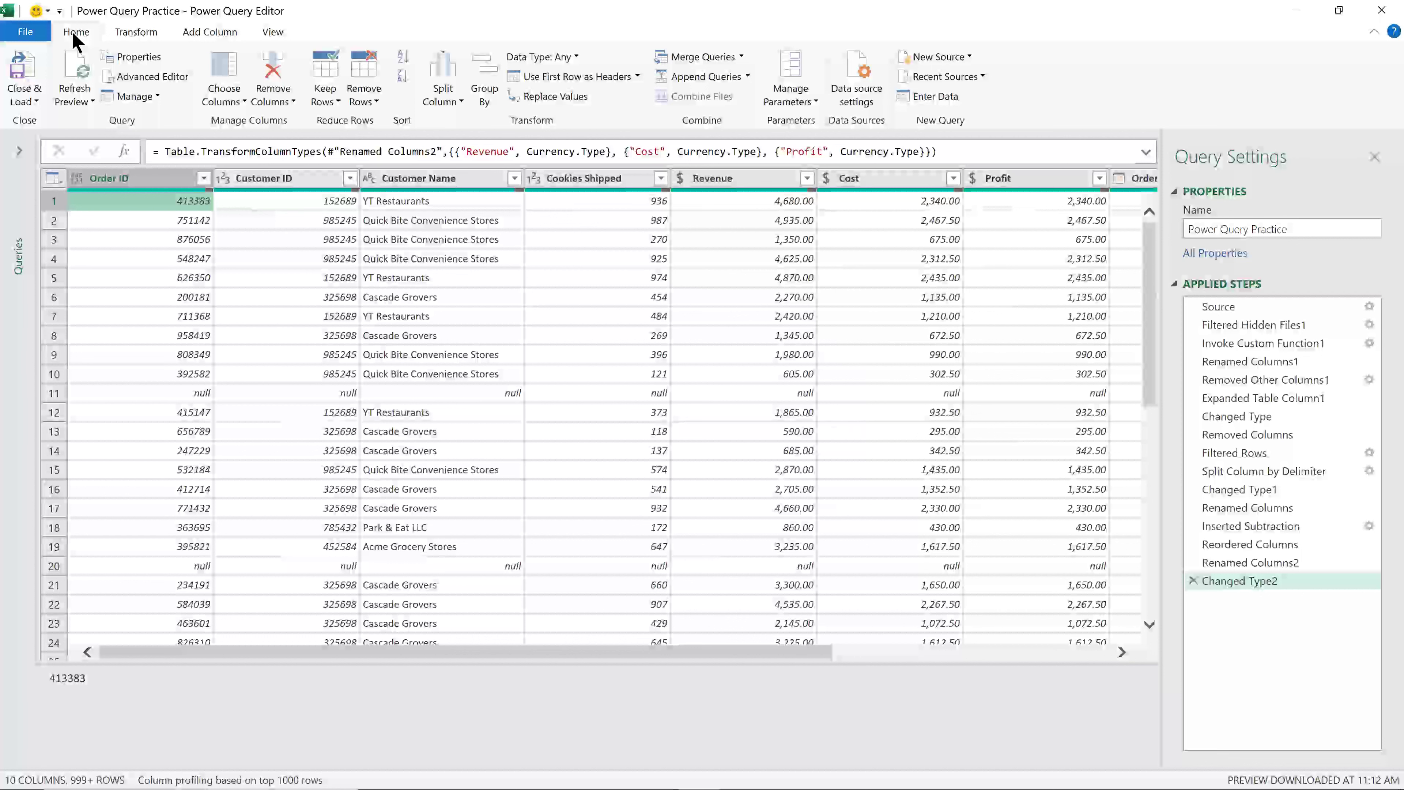
left_click(369, 101)
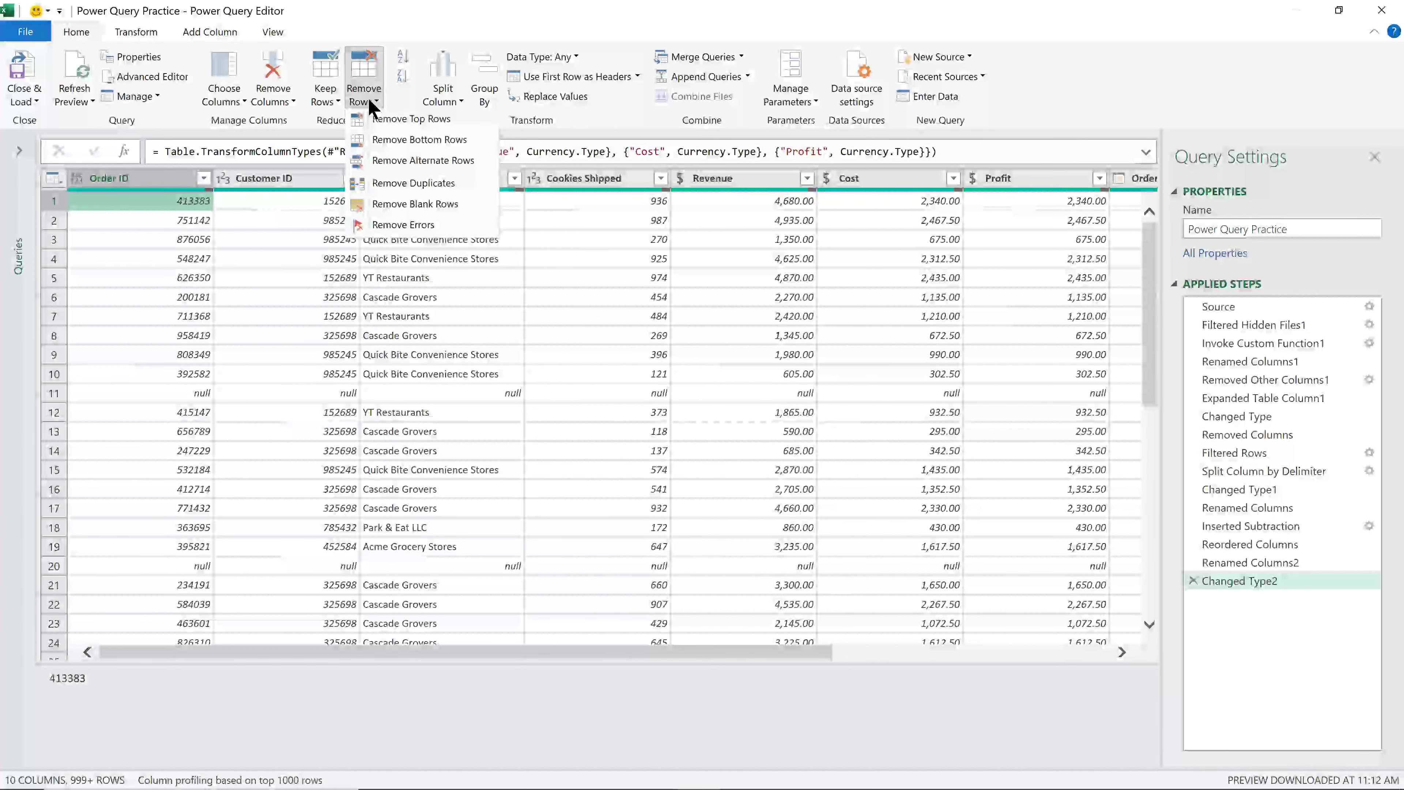
left_click(399, 205)
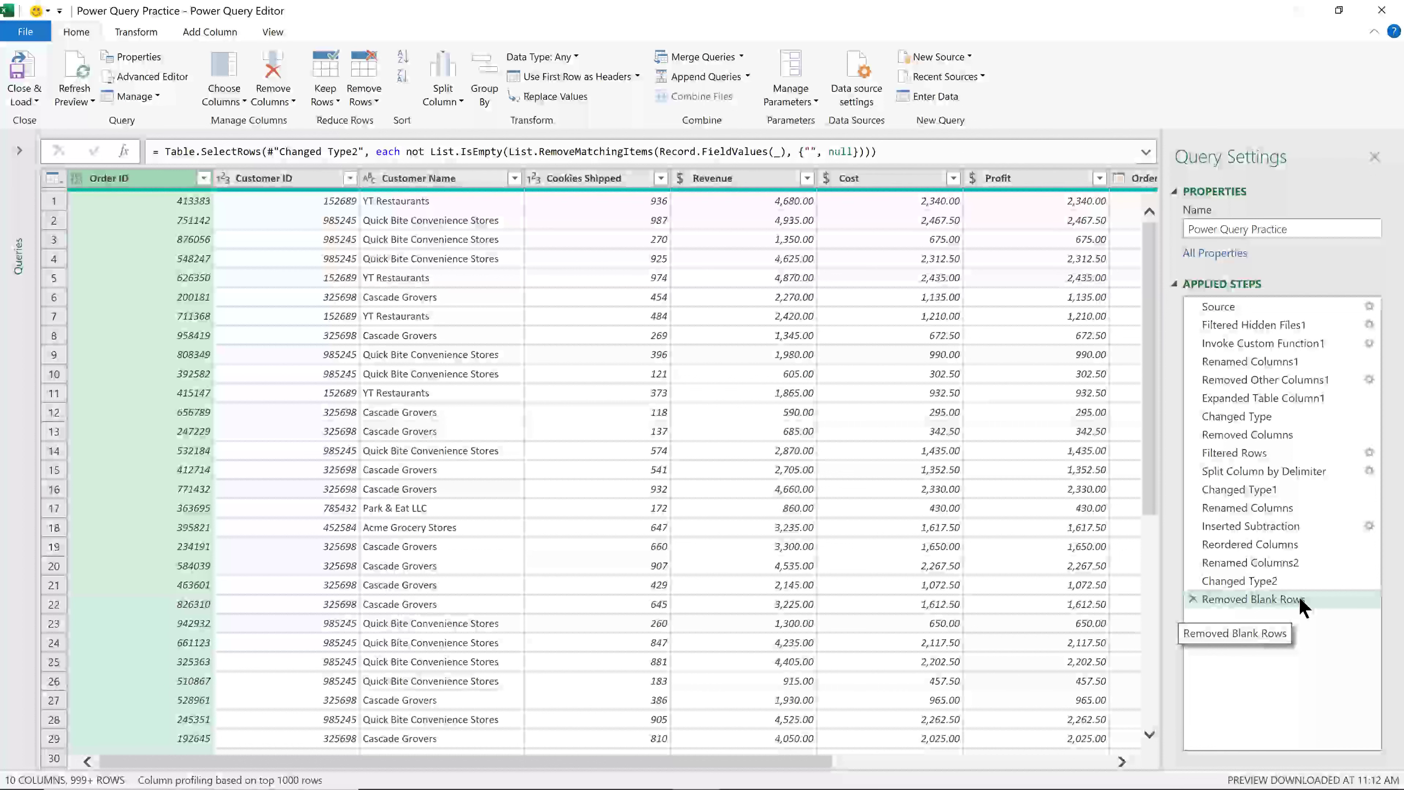
- Move the Removed Blank Rows step directly after Removed Columns in the applied steps and return to the final Changed Type2 step
left_click_drag(1302, 605, 1289, 451)
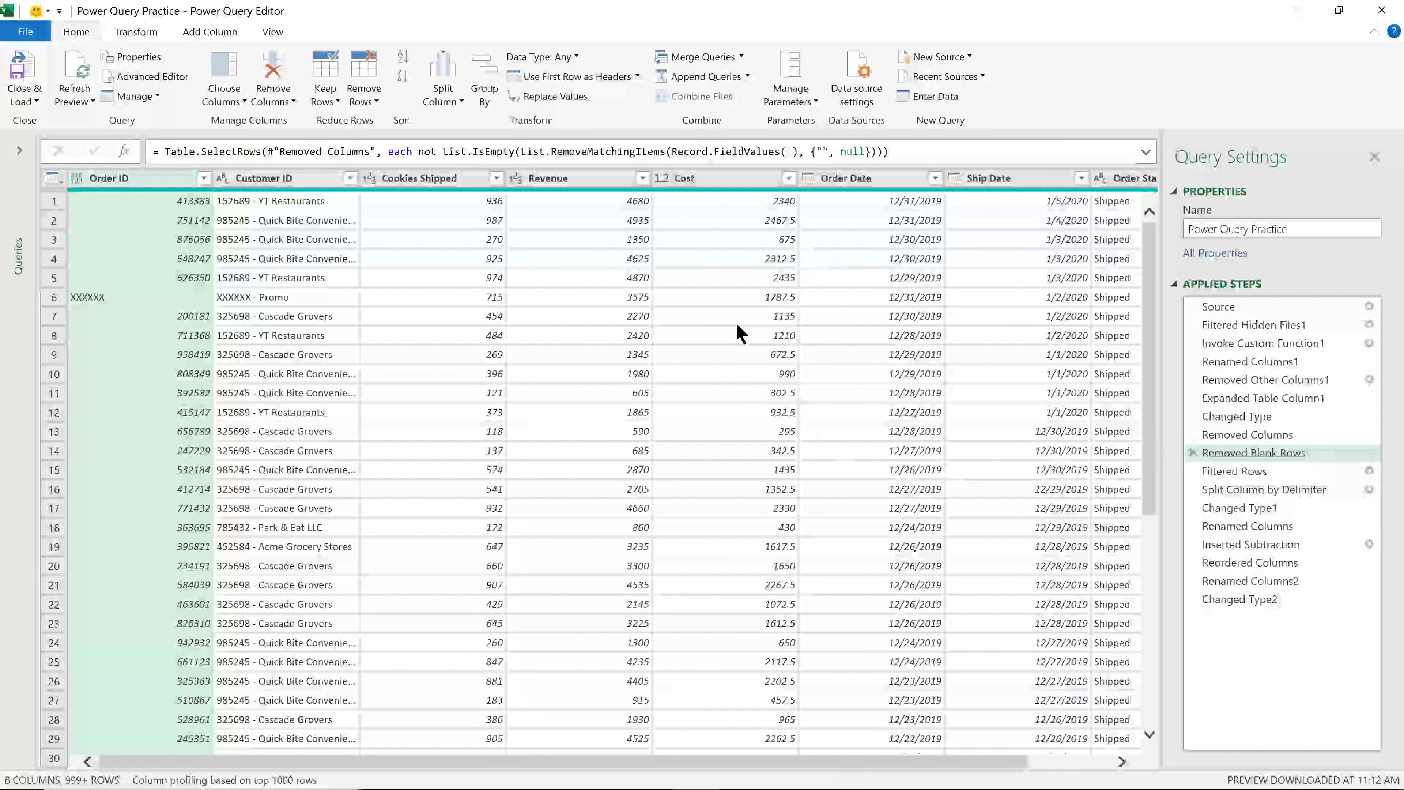
left_click(1281, 581)
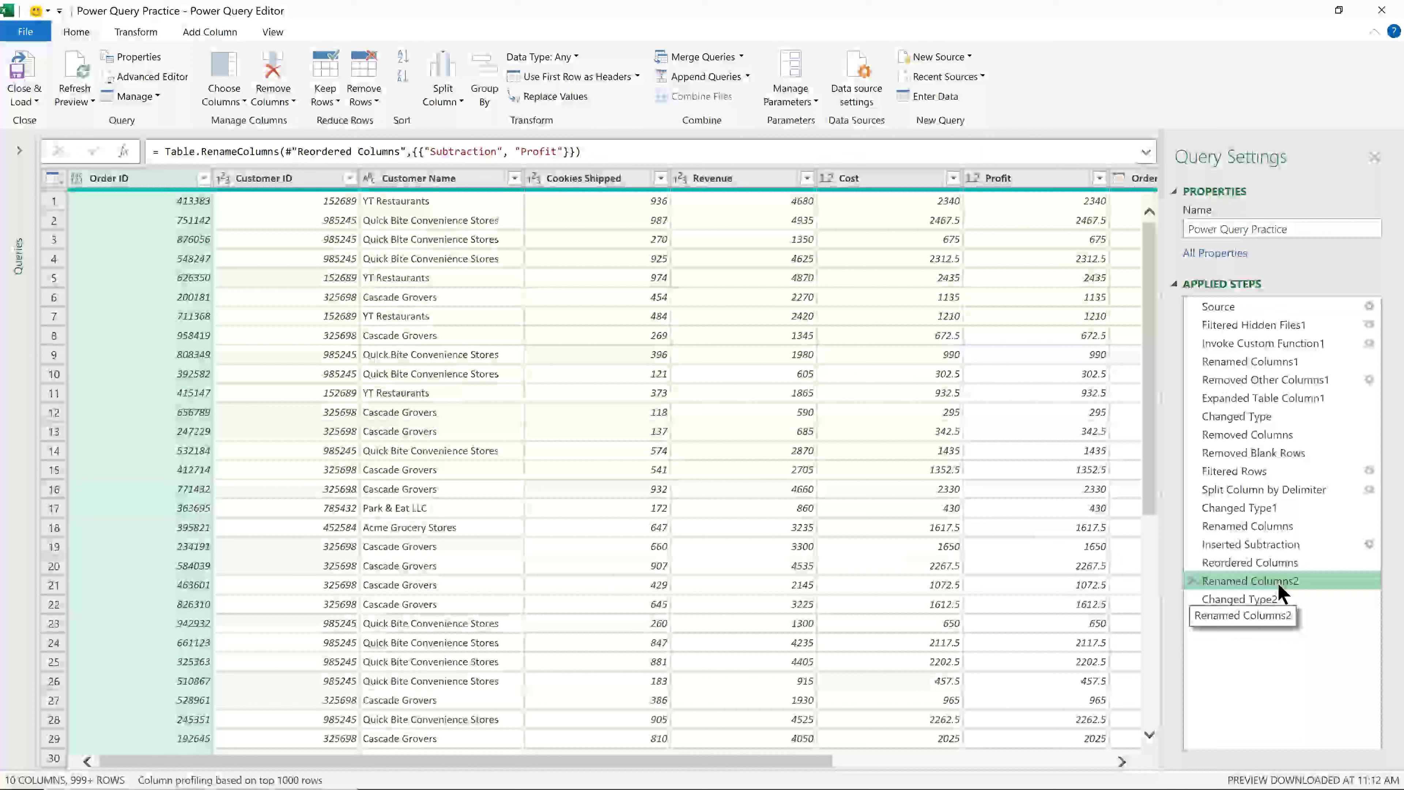
left_click(1261, 599)
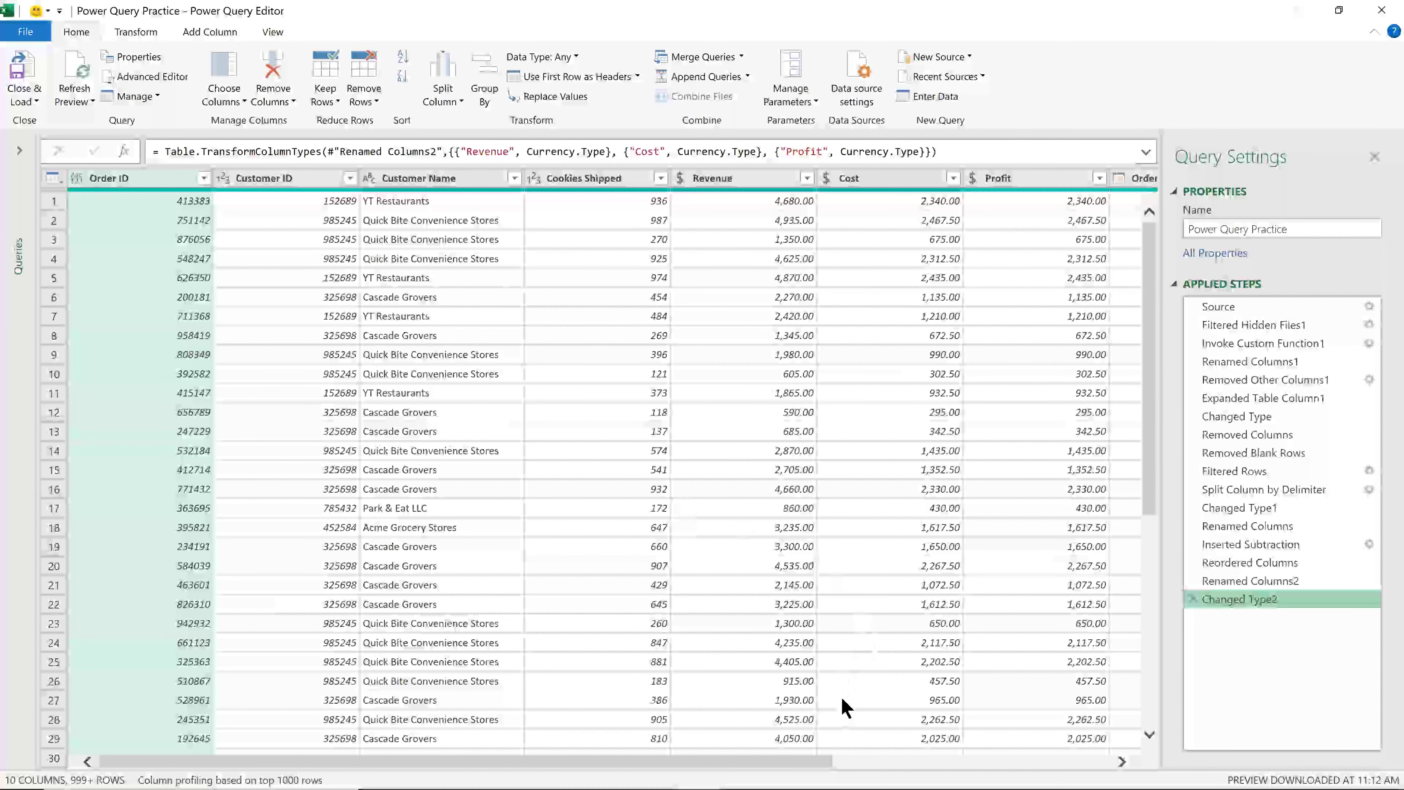
- Add a column that subtracts Order Date from Ship Date in days
left_click_drag(809, 762, 1059, 766)
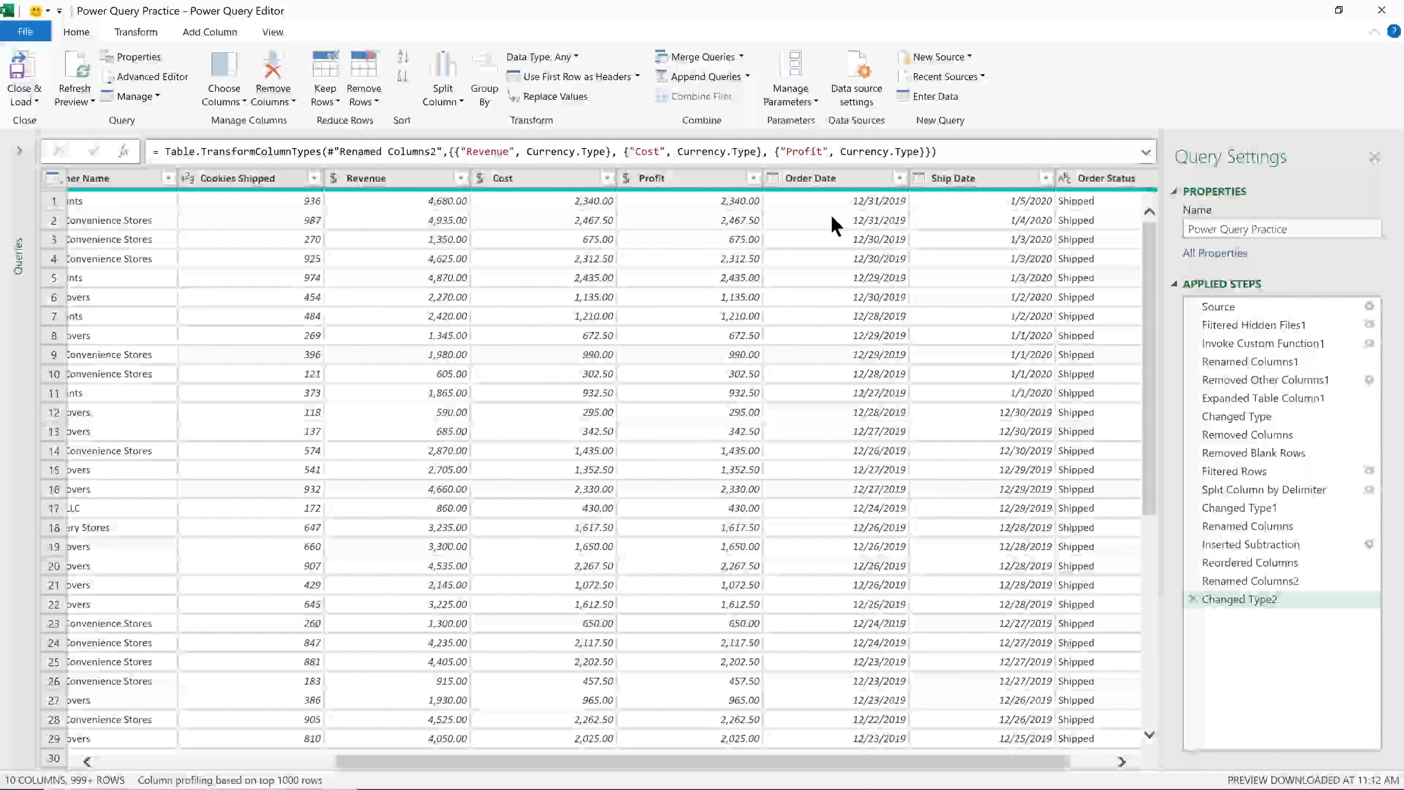
left_click(971, 178)
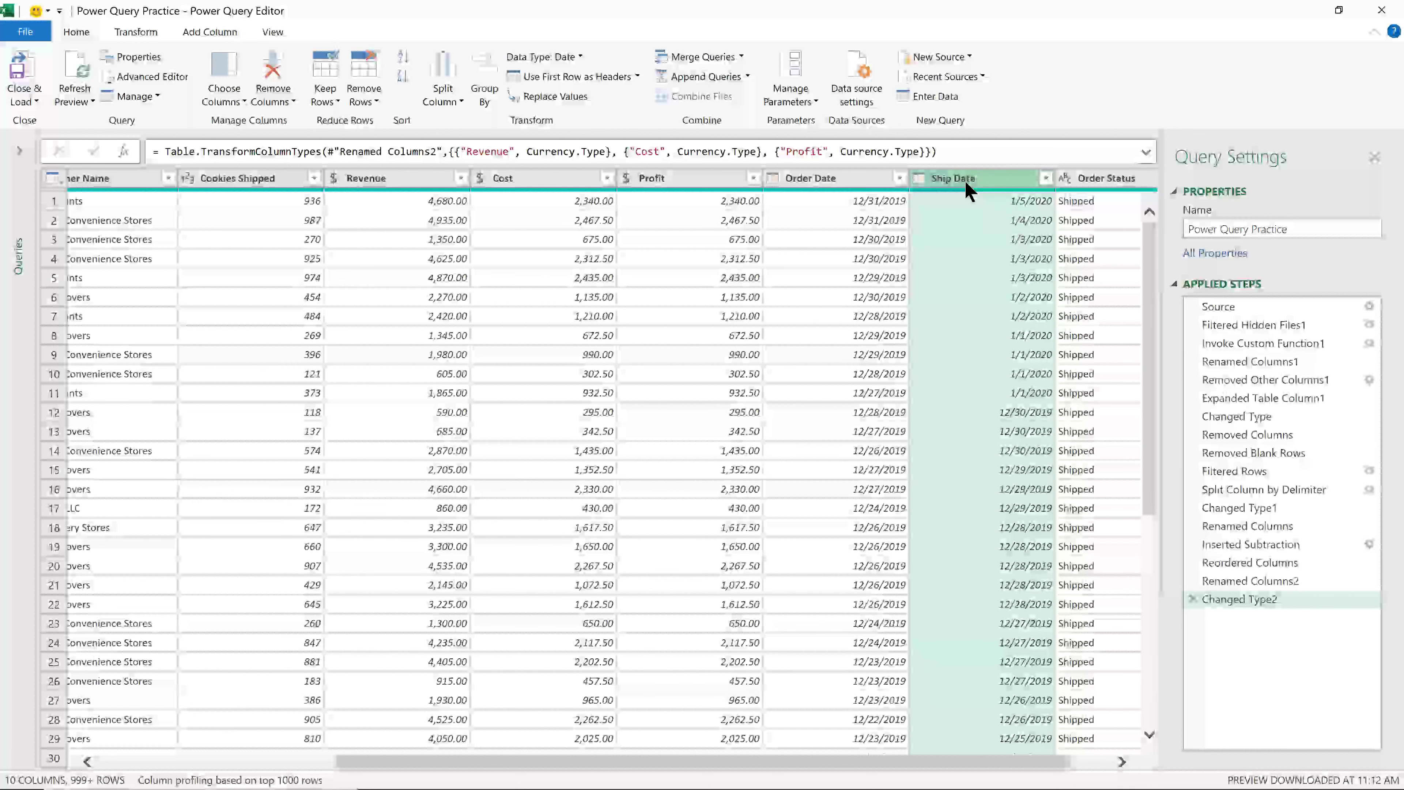
left_click(835, 178, "ctrl")
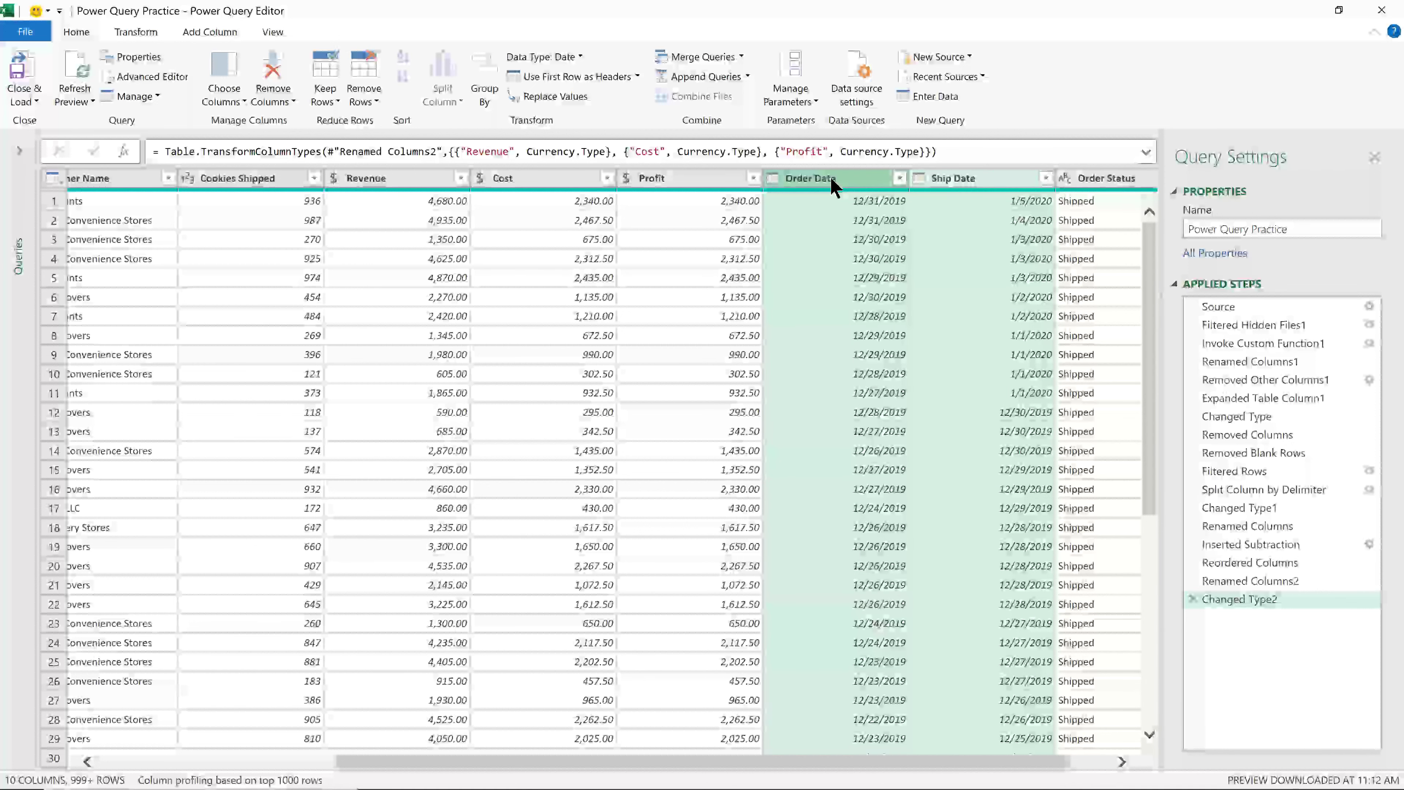
left_click(213, 32)
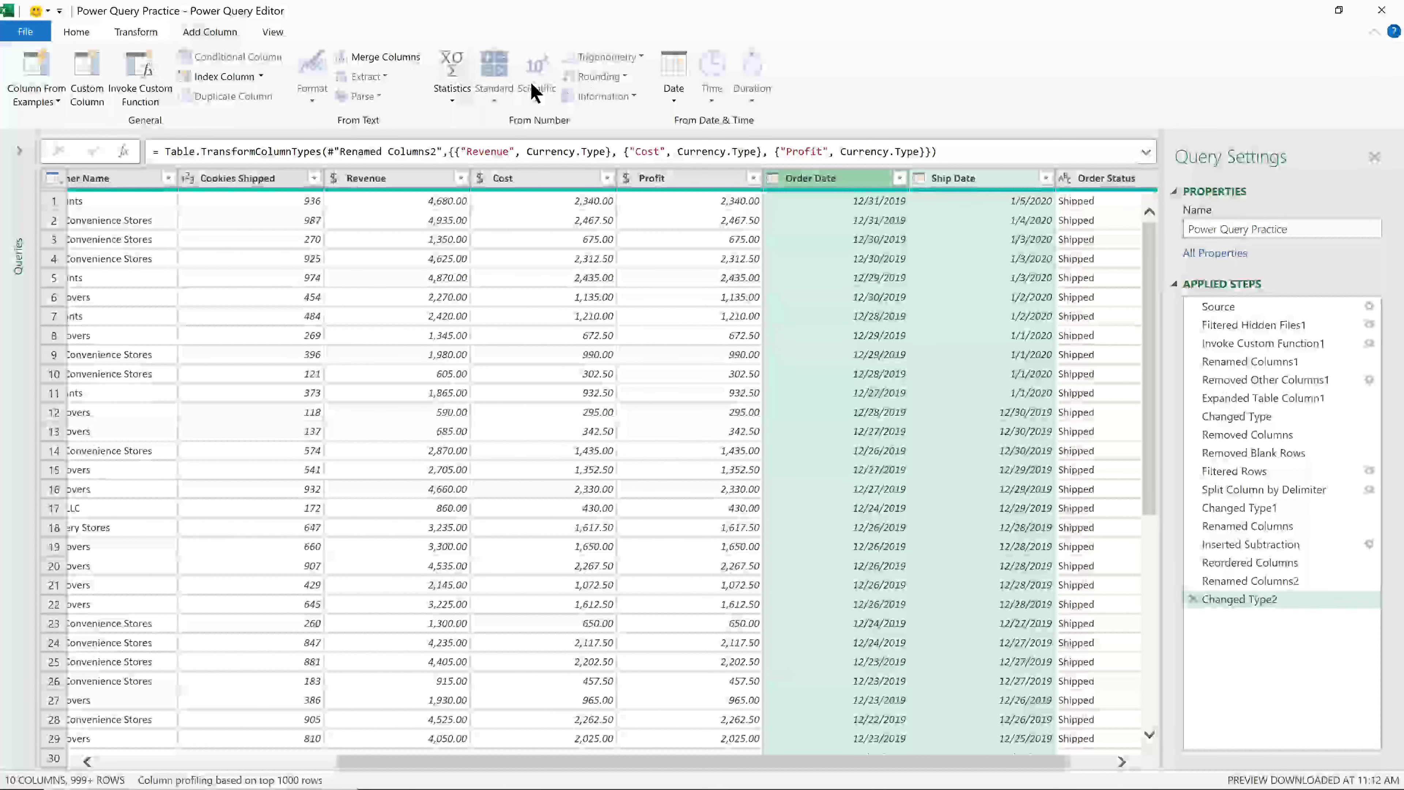
left_click(675, 105)
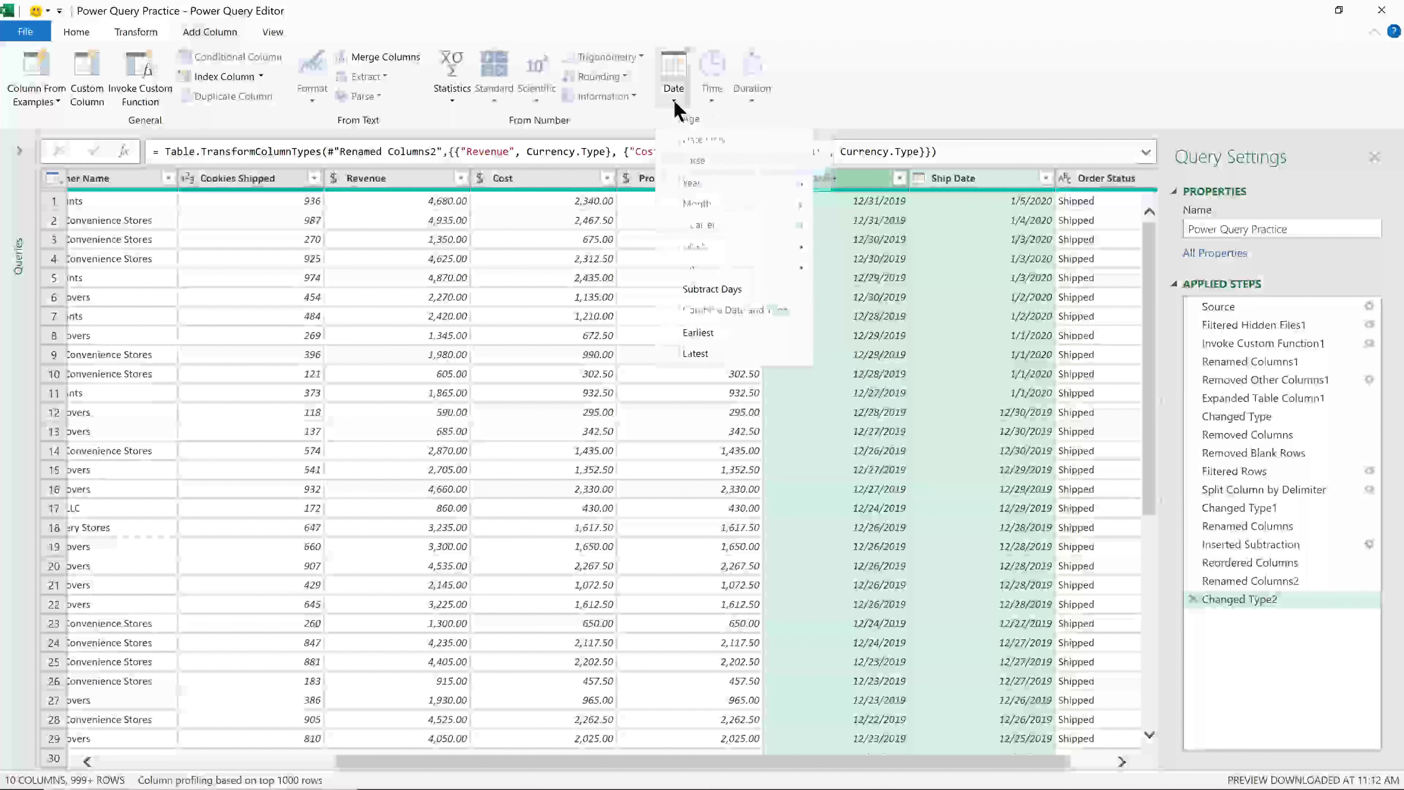
left_click(728, 291)
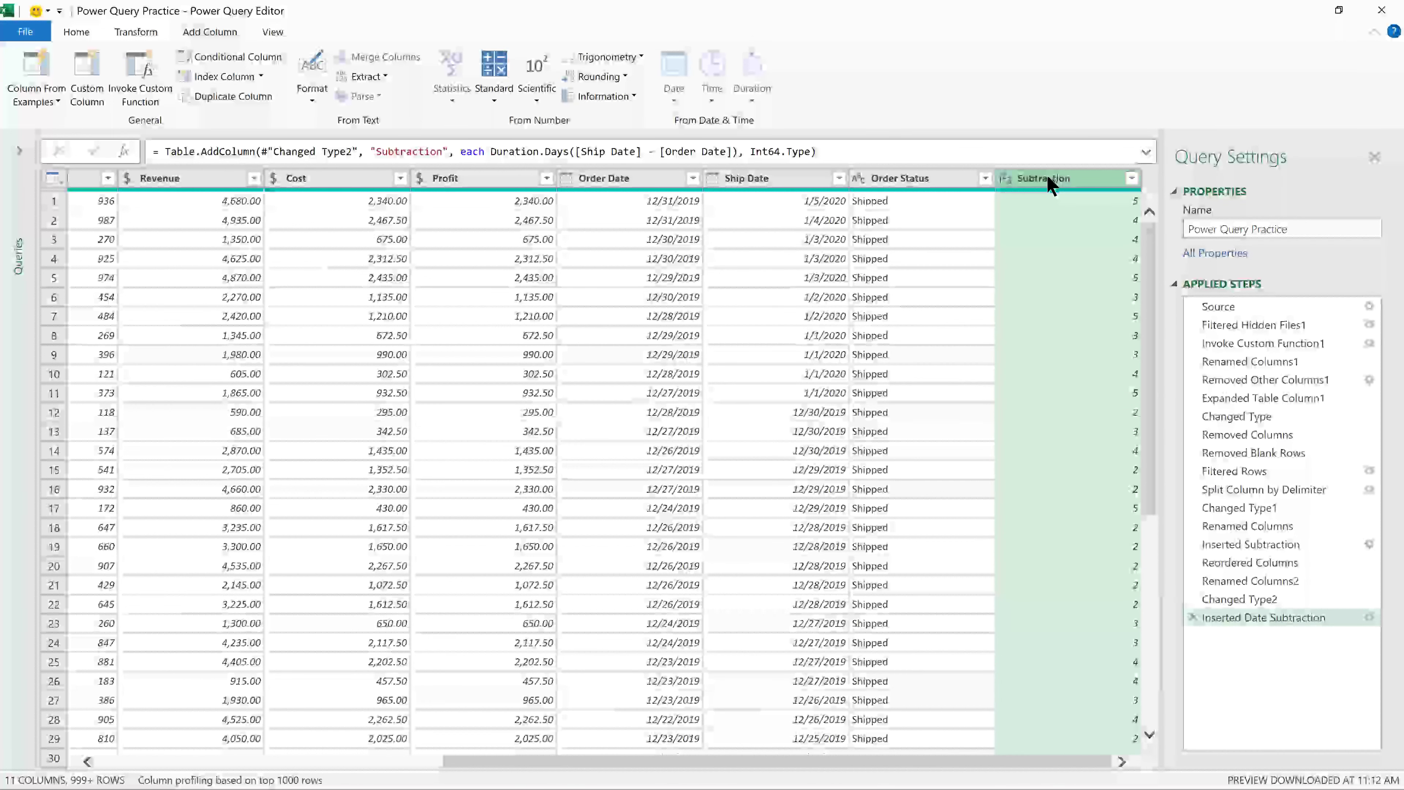
- Move the Subtraction column between Ship Date and Order Status and rename it Days to Ship
left_click_drag(1050, 186, 907, 186)
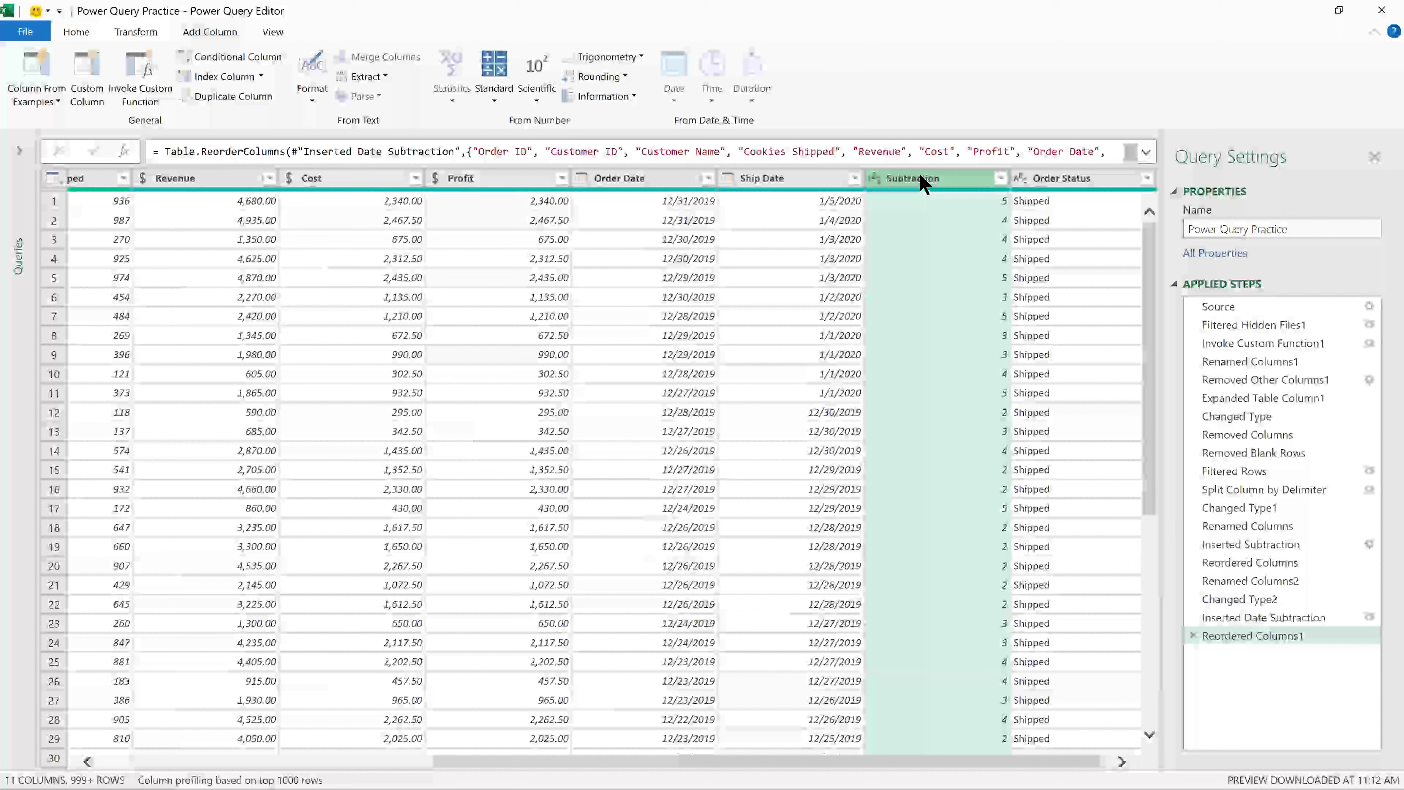
double_click(922, 180)
type("D")
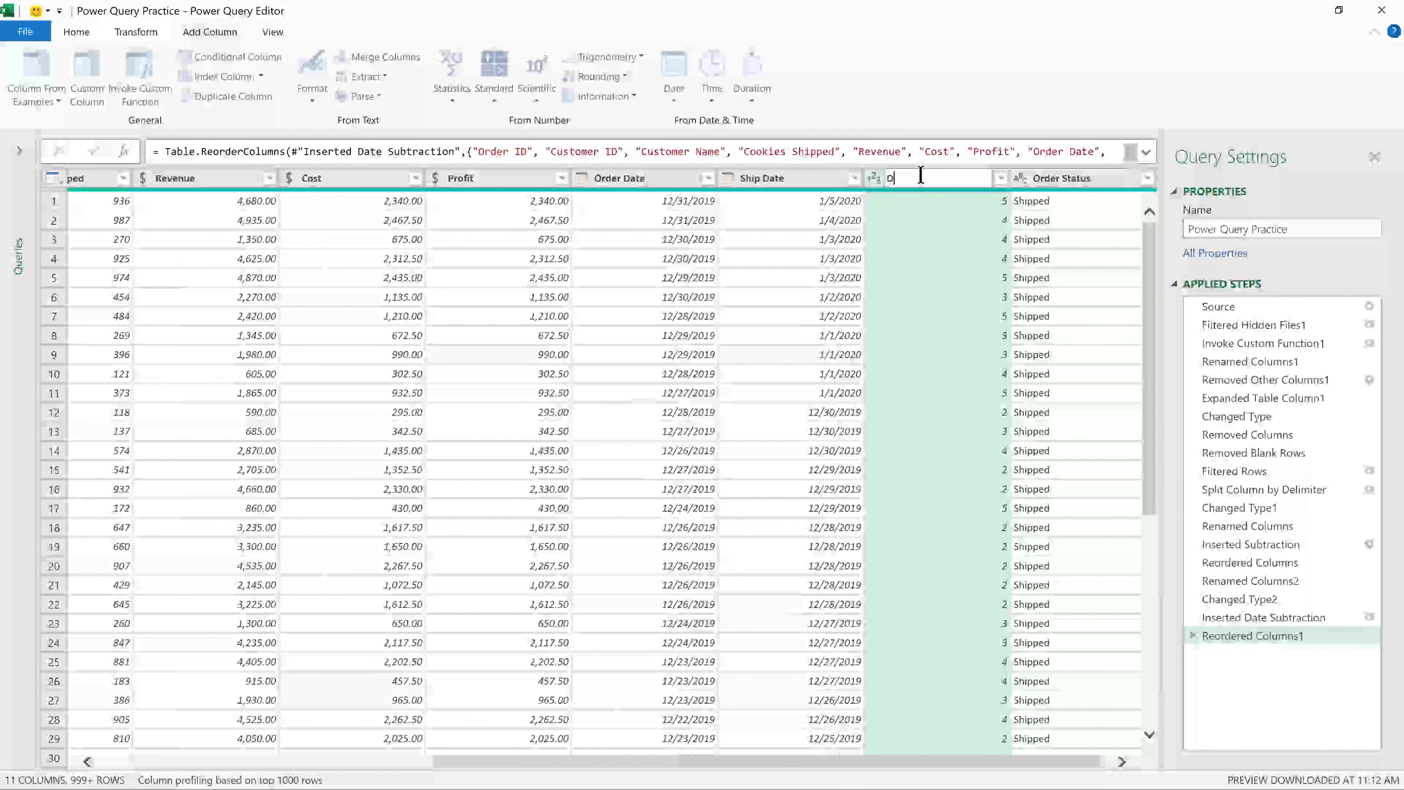
type("ays to Ship")
key("Return")
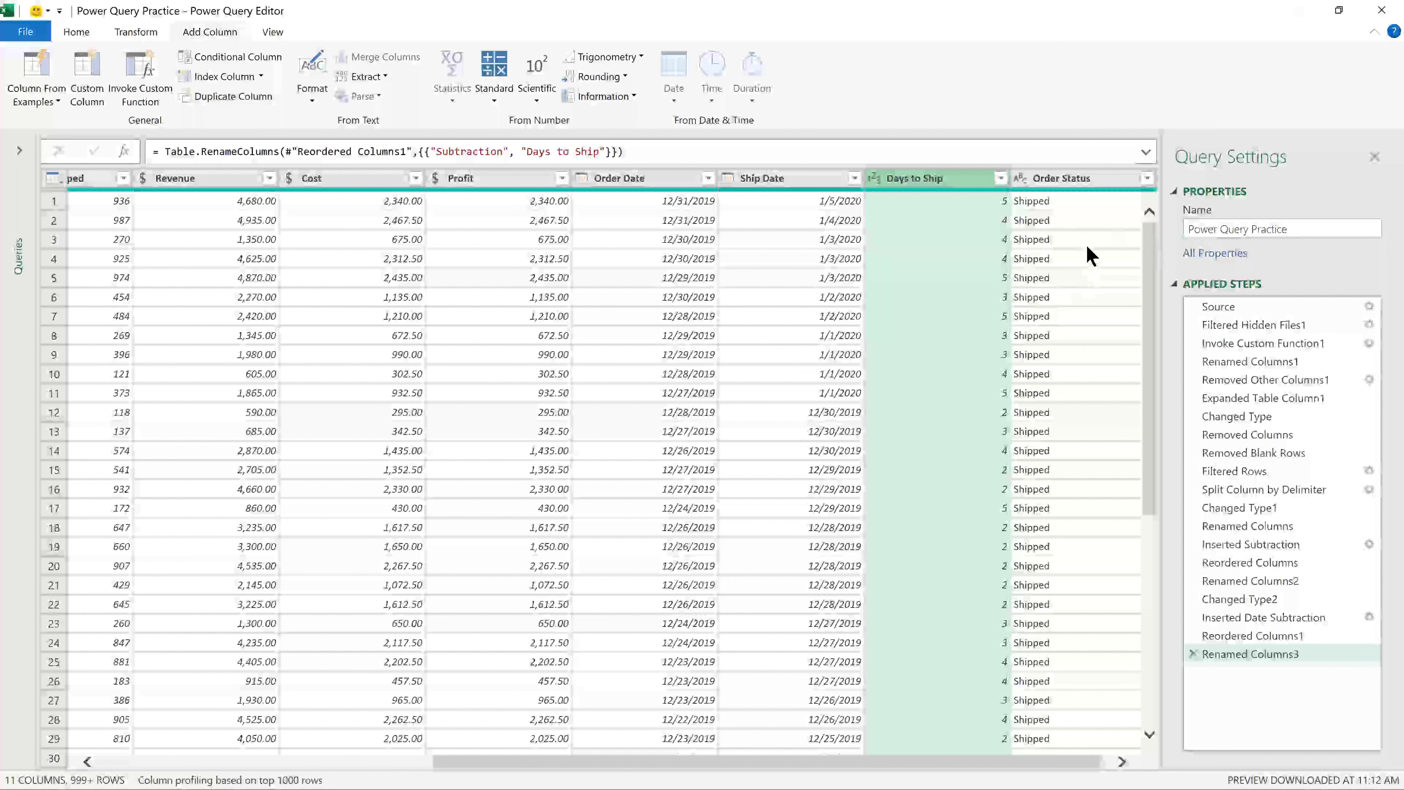
- Remove the Order Status column and undo the removal by deleting its applied step
left_click(1057, 183)
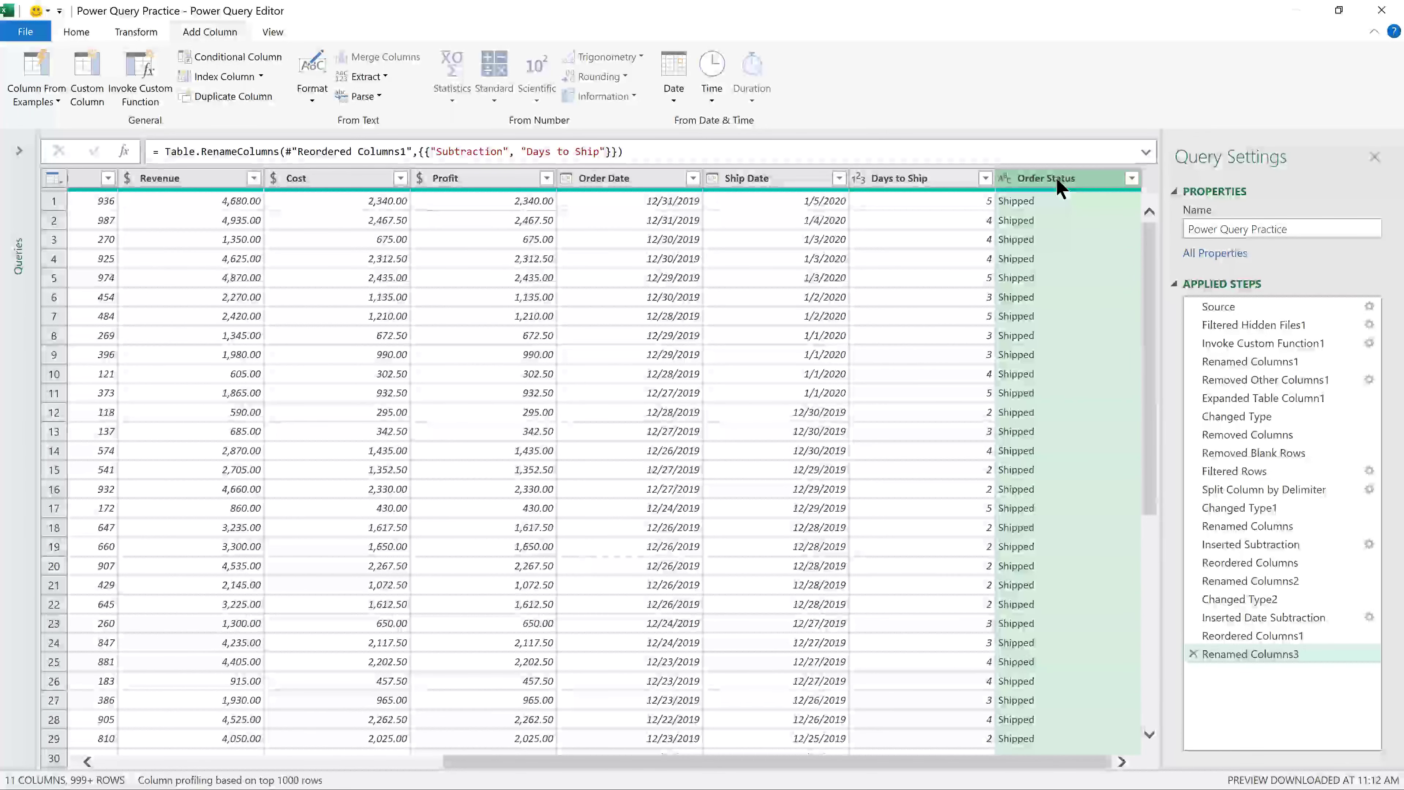
right_click(1057, 187)
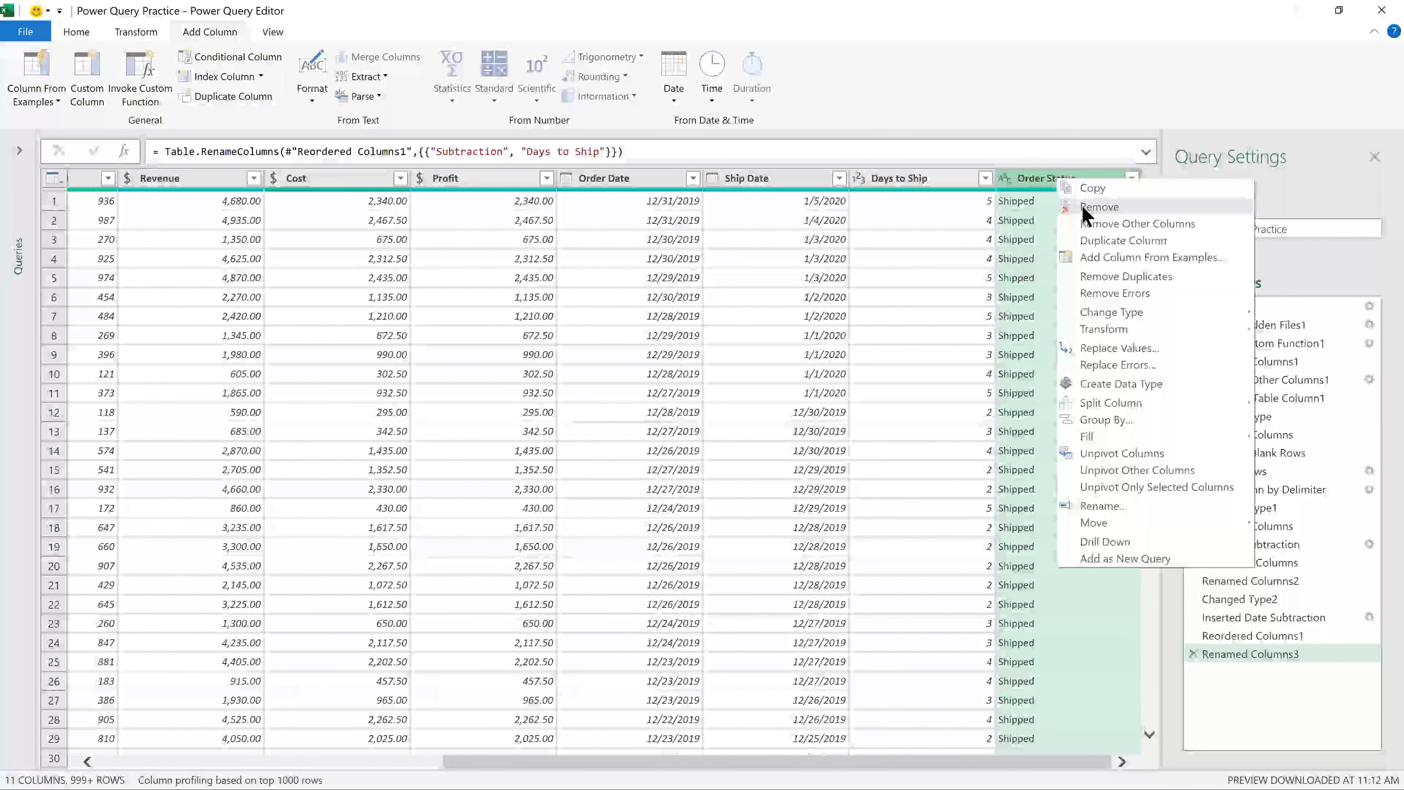
left_click(1099, 207)
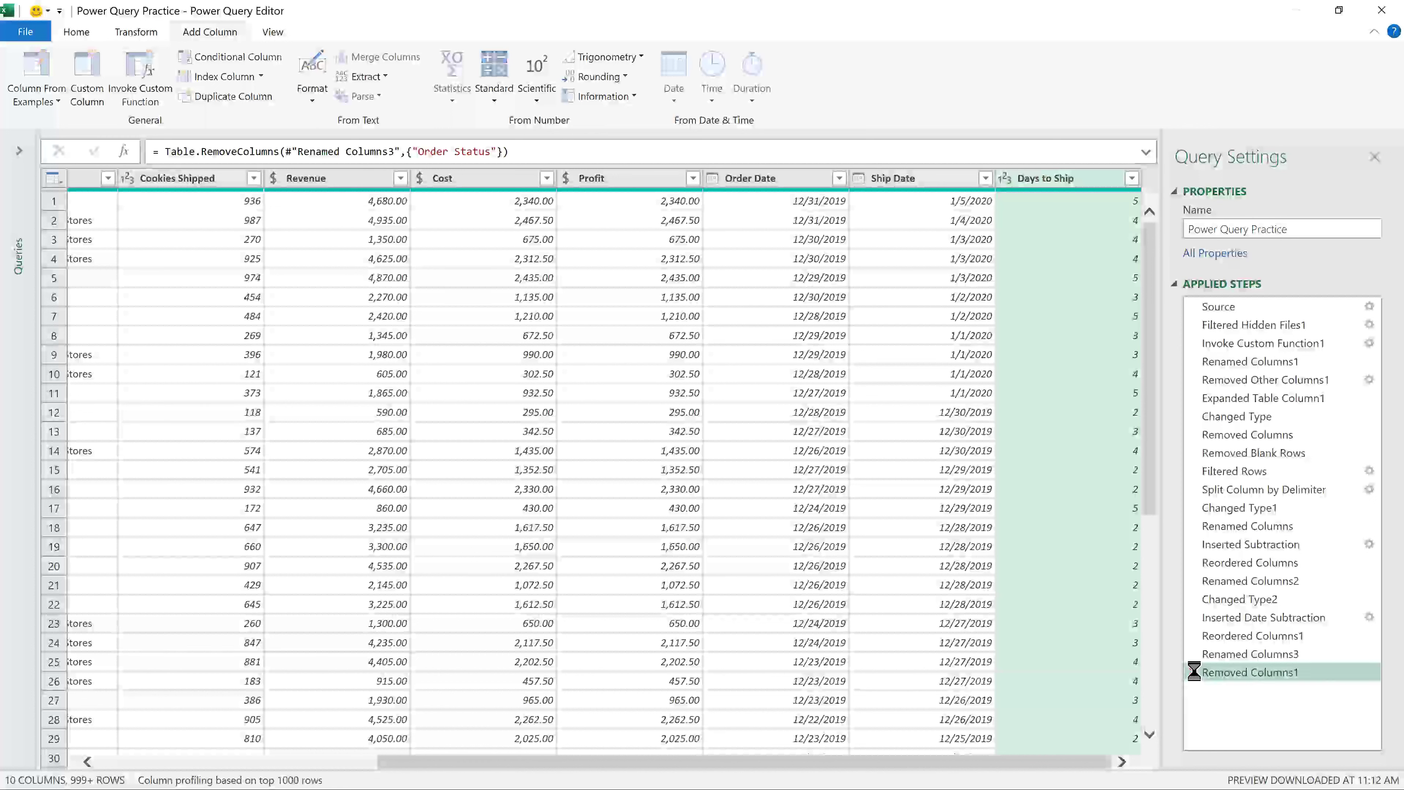
left_click(1192, 672)
left_click_drag(1042, 762, 1106, 763)
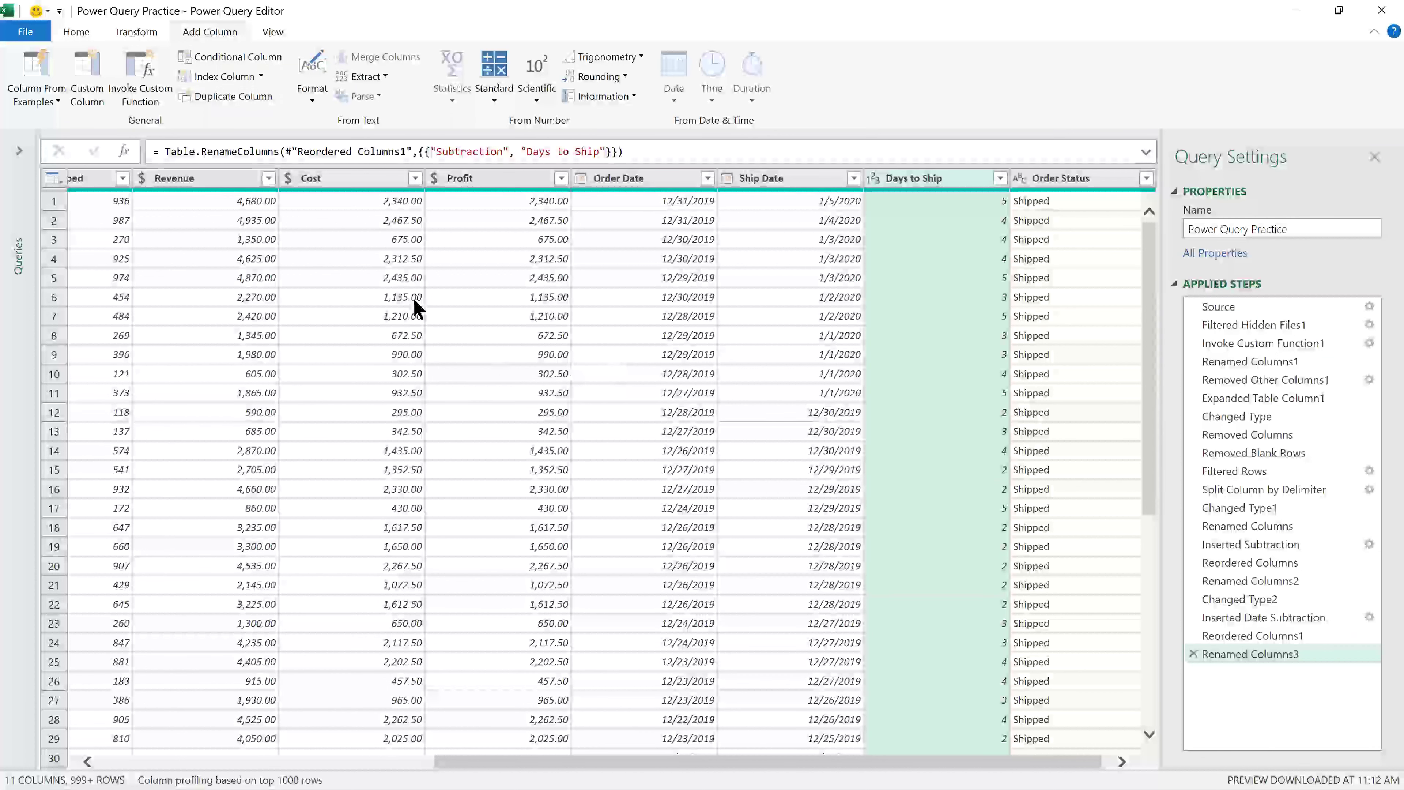
- Close the query editor and load the cleaned data into an Excel worksheet
left_click(77, 34)
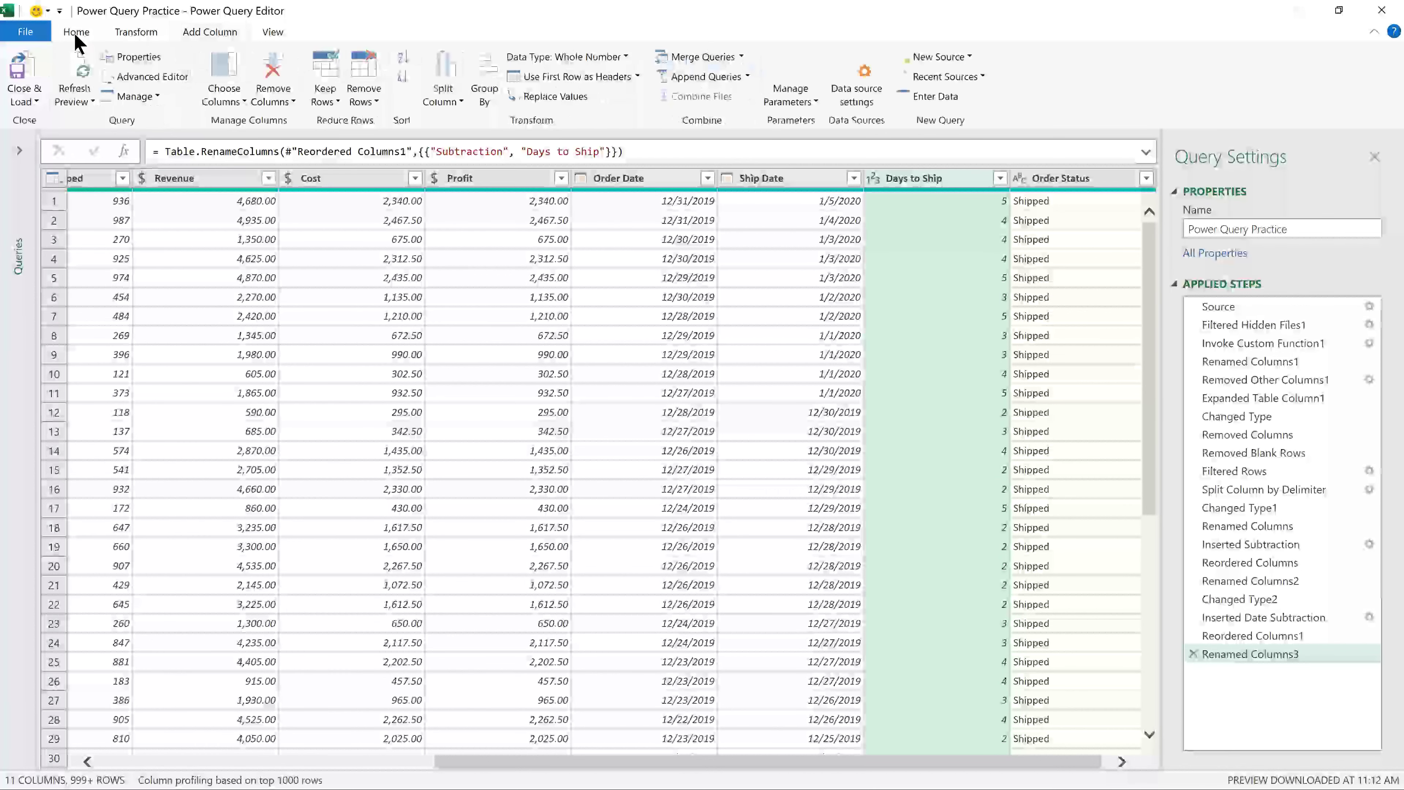
left_click(34, 105)
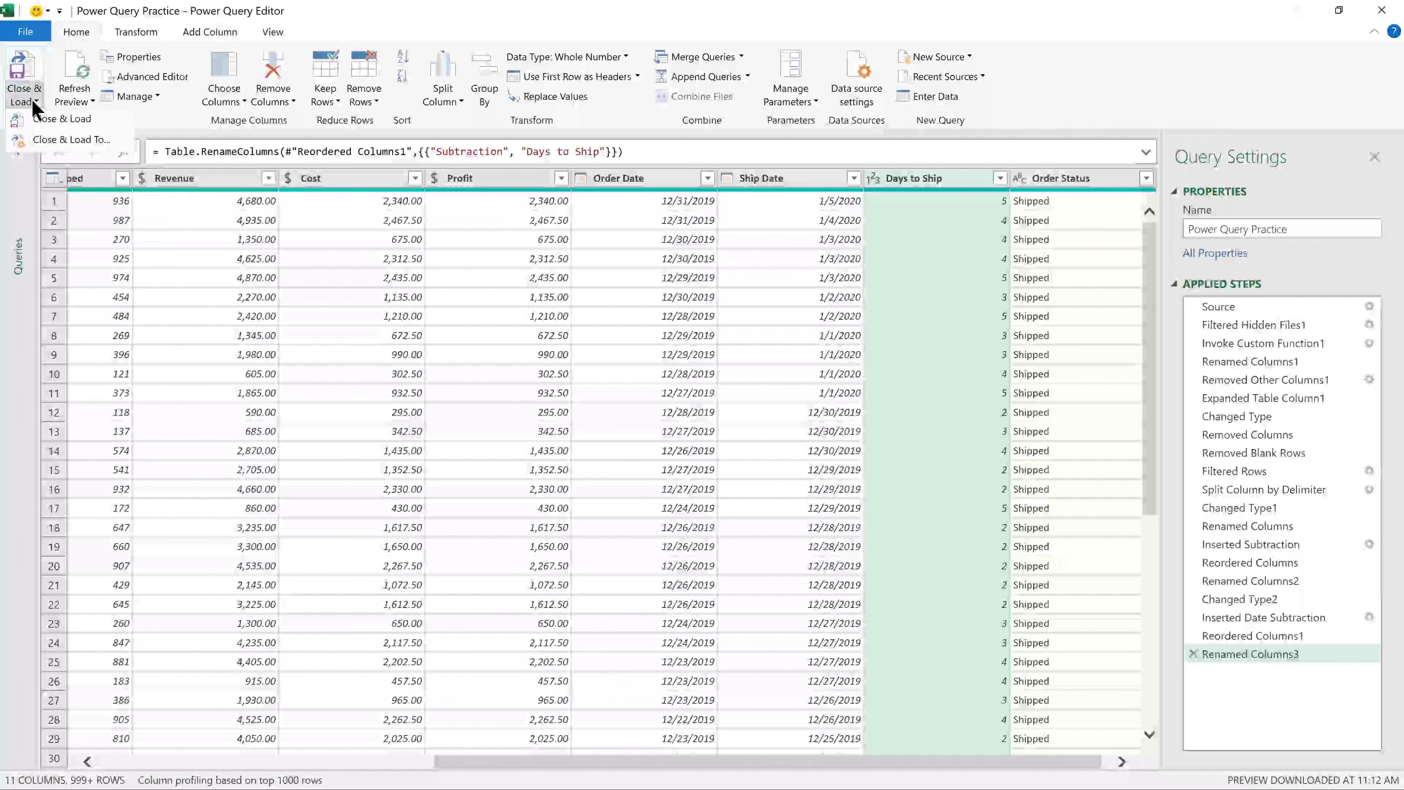
left_click(37, 123)
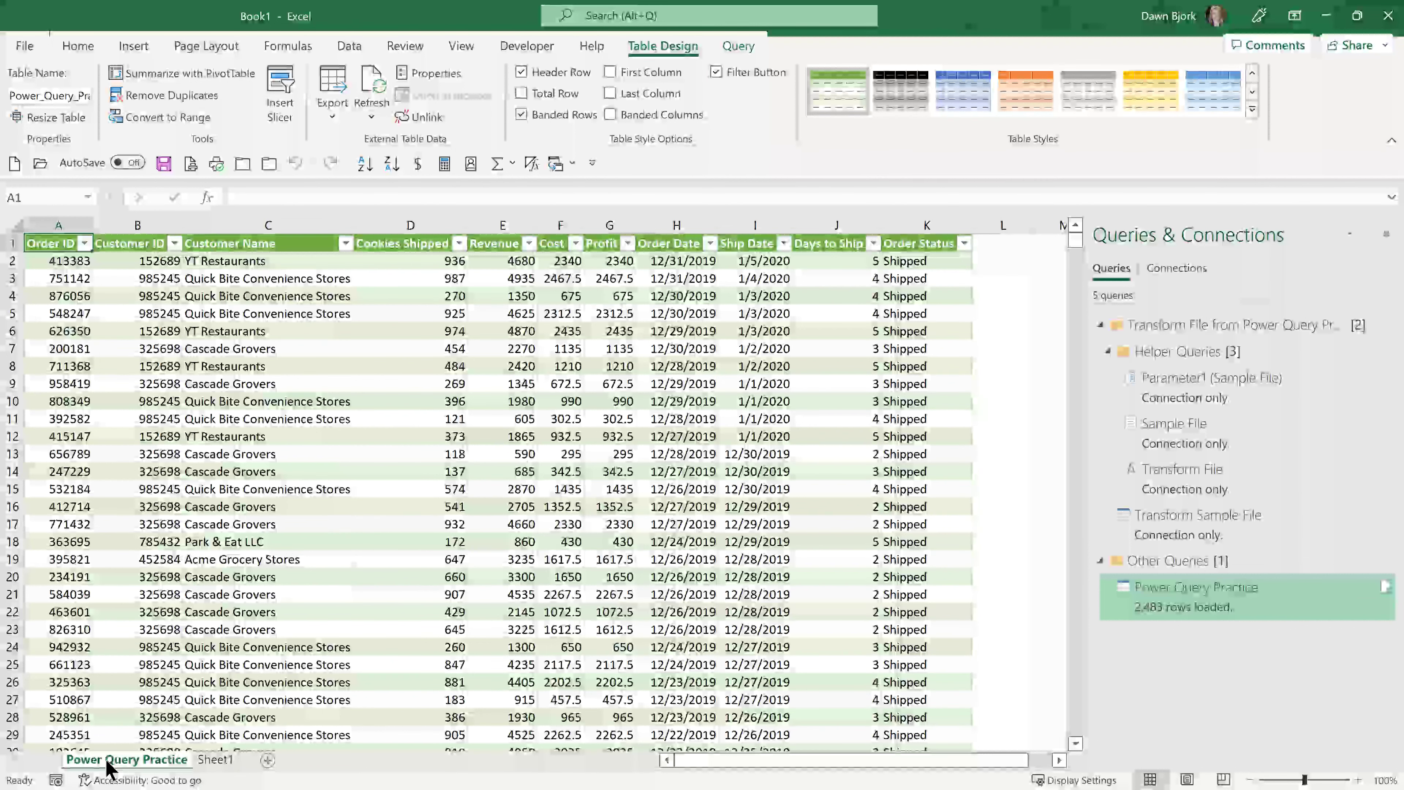
left_click(131, 298)
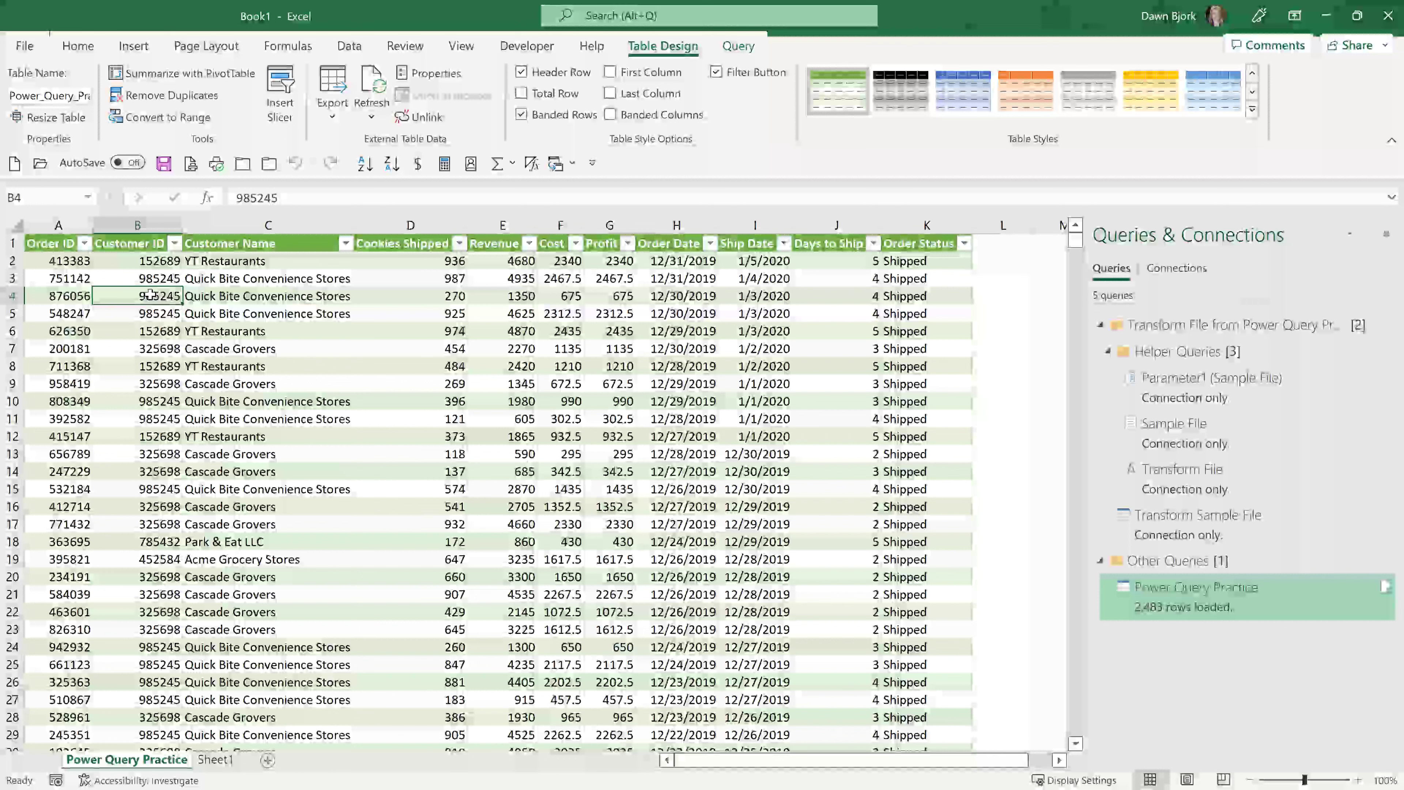
- Save the workbook as Power Query Results in the OneDrive Documents folder
left_click(167, 164)
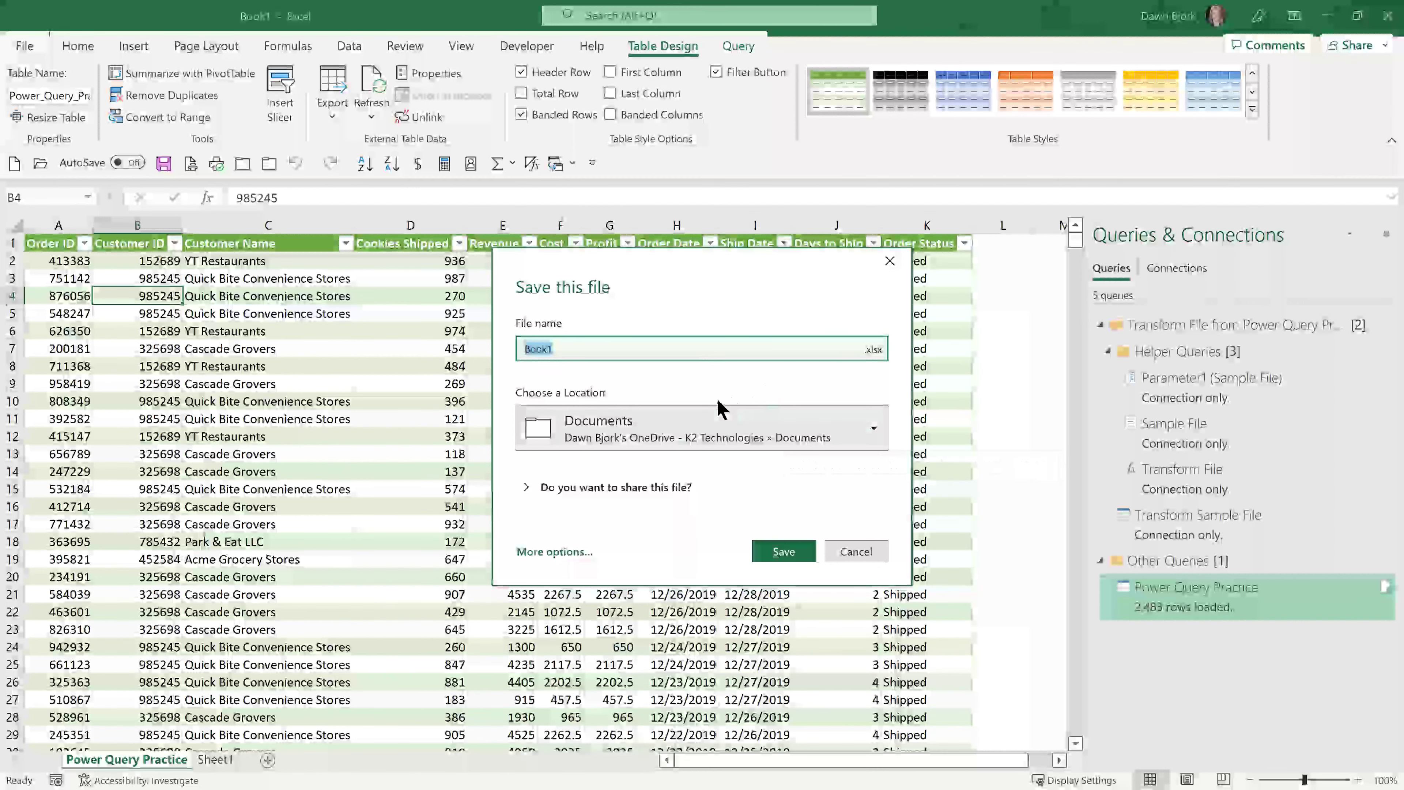
type("Power Query Results")
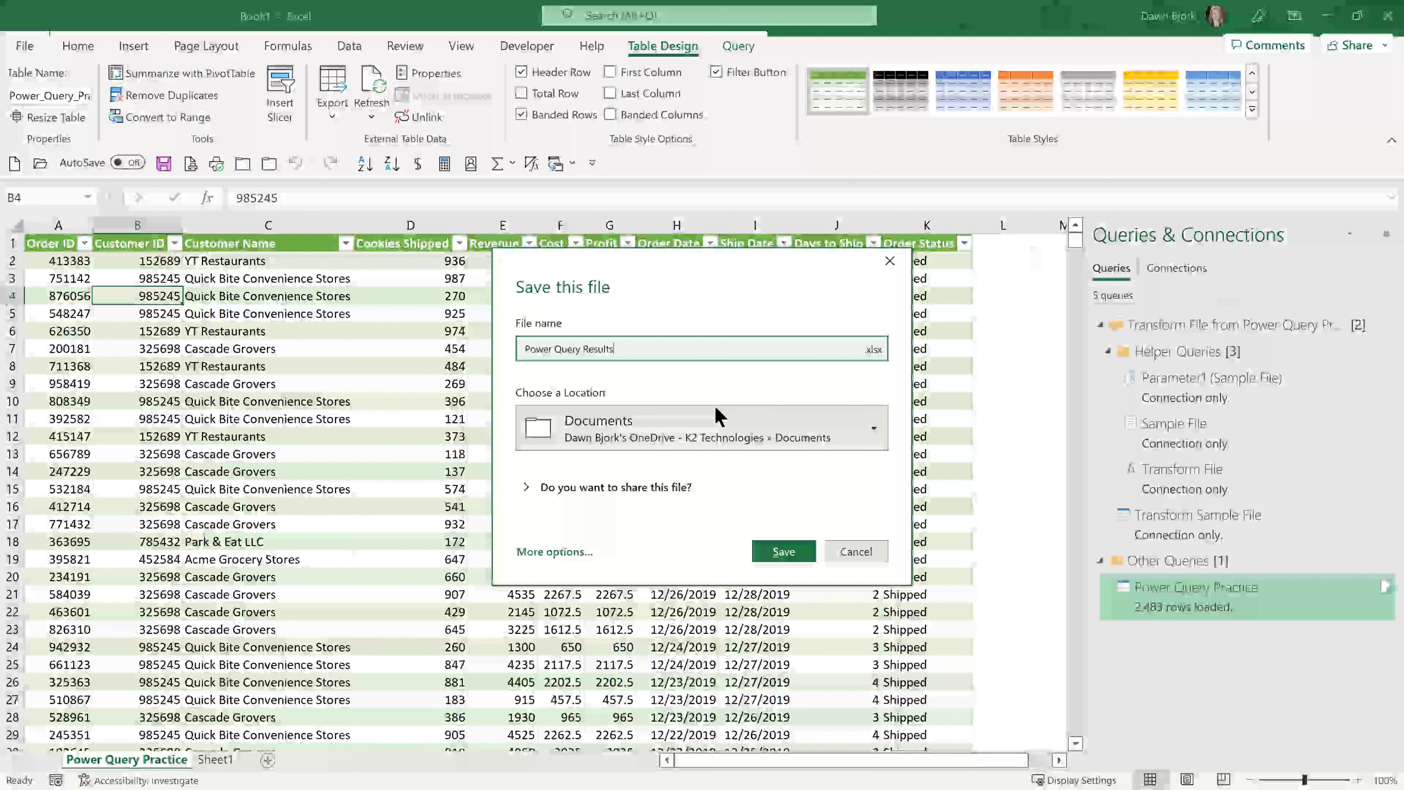
left_click(769, 429)
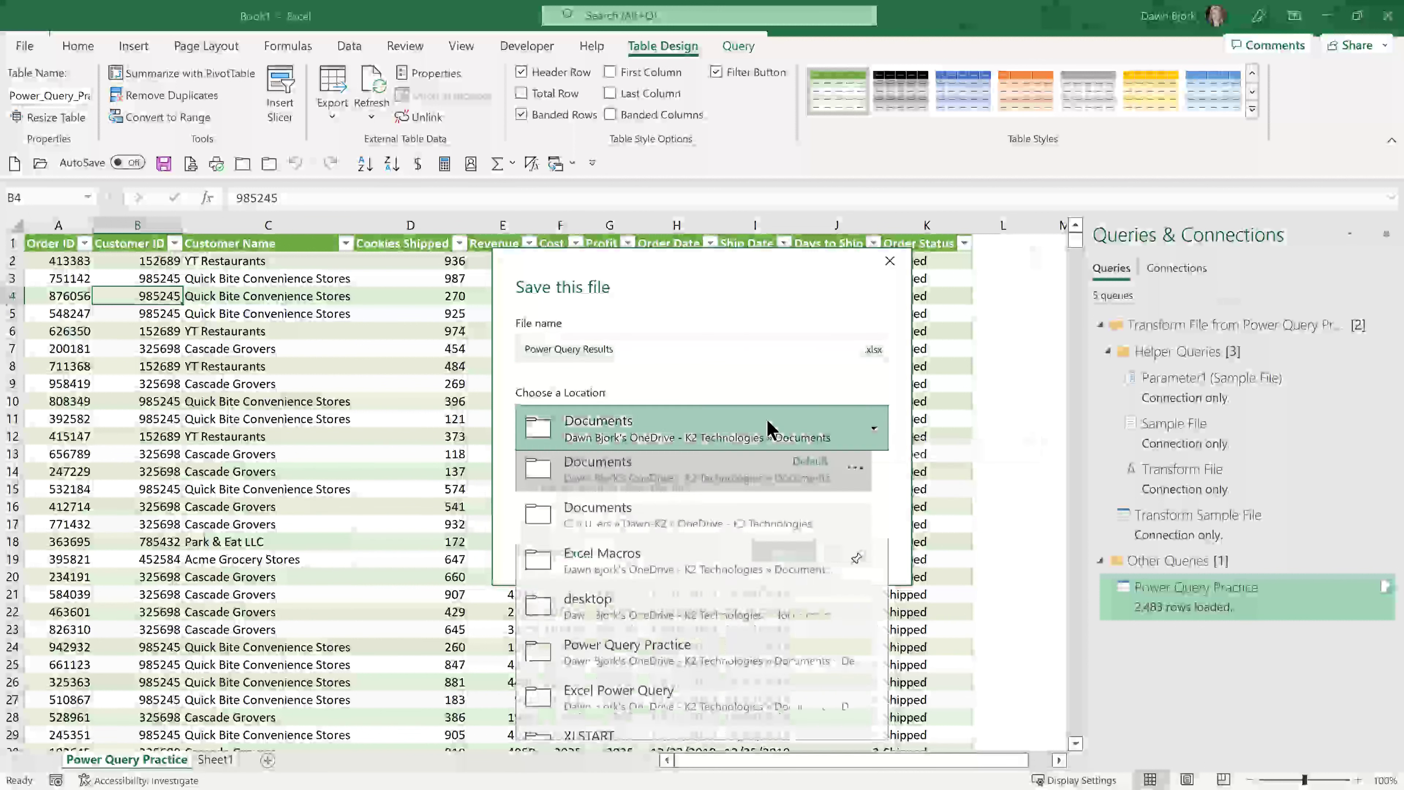
left_click(698, 440)
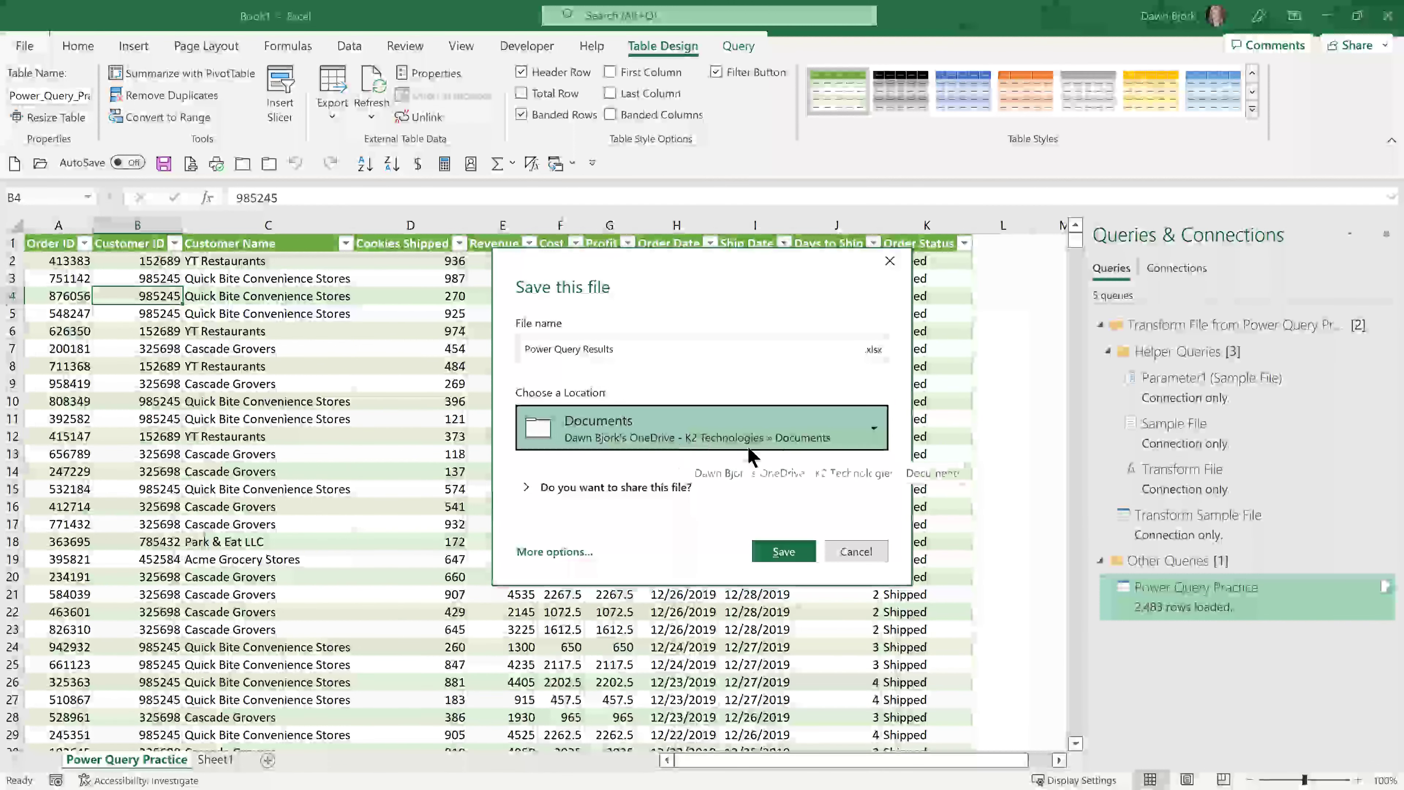
left_click(873, 433)
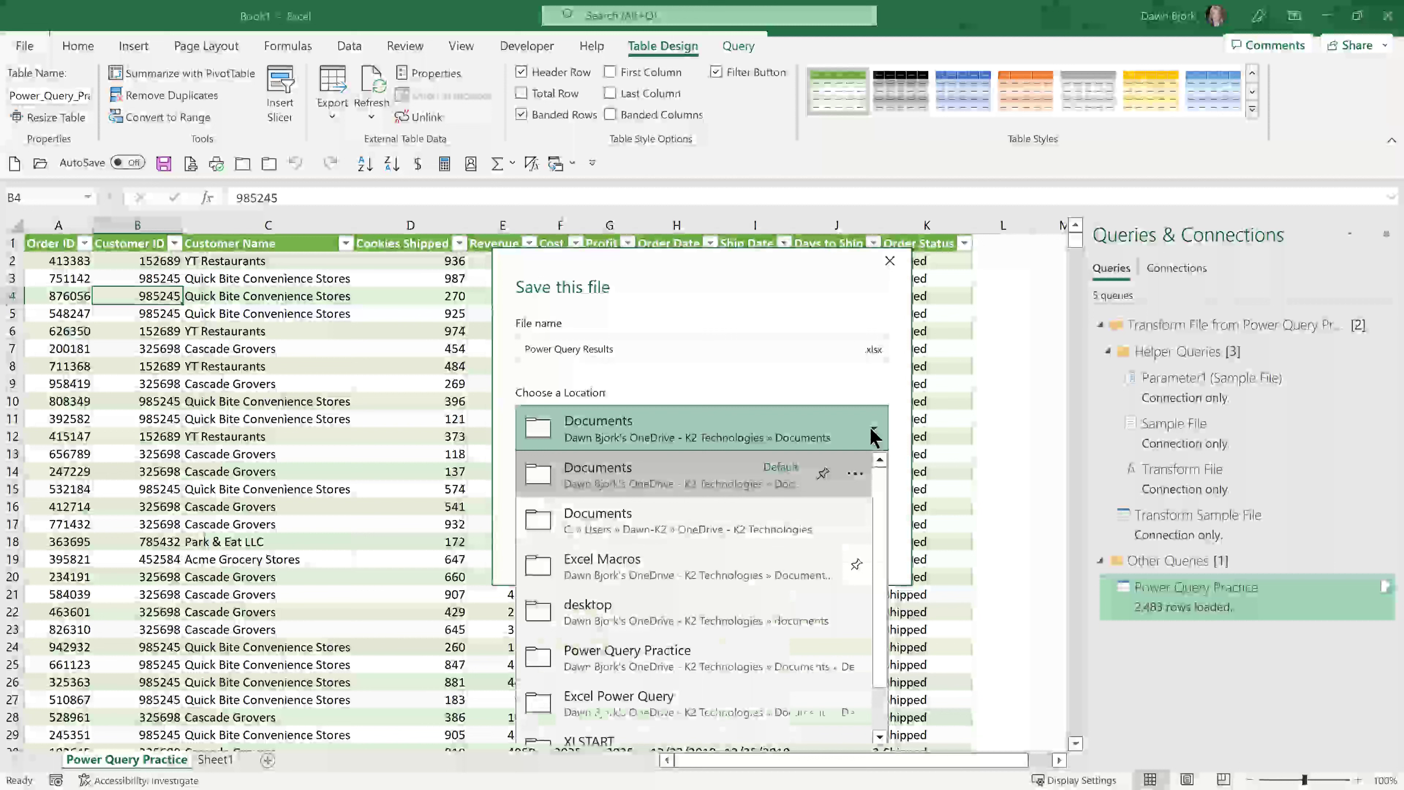
left_click(872, 434)
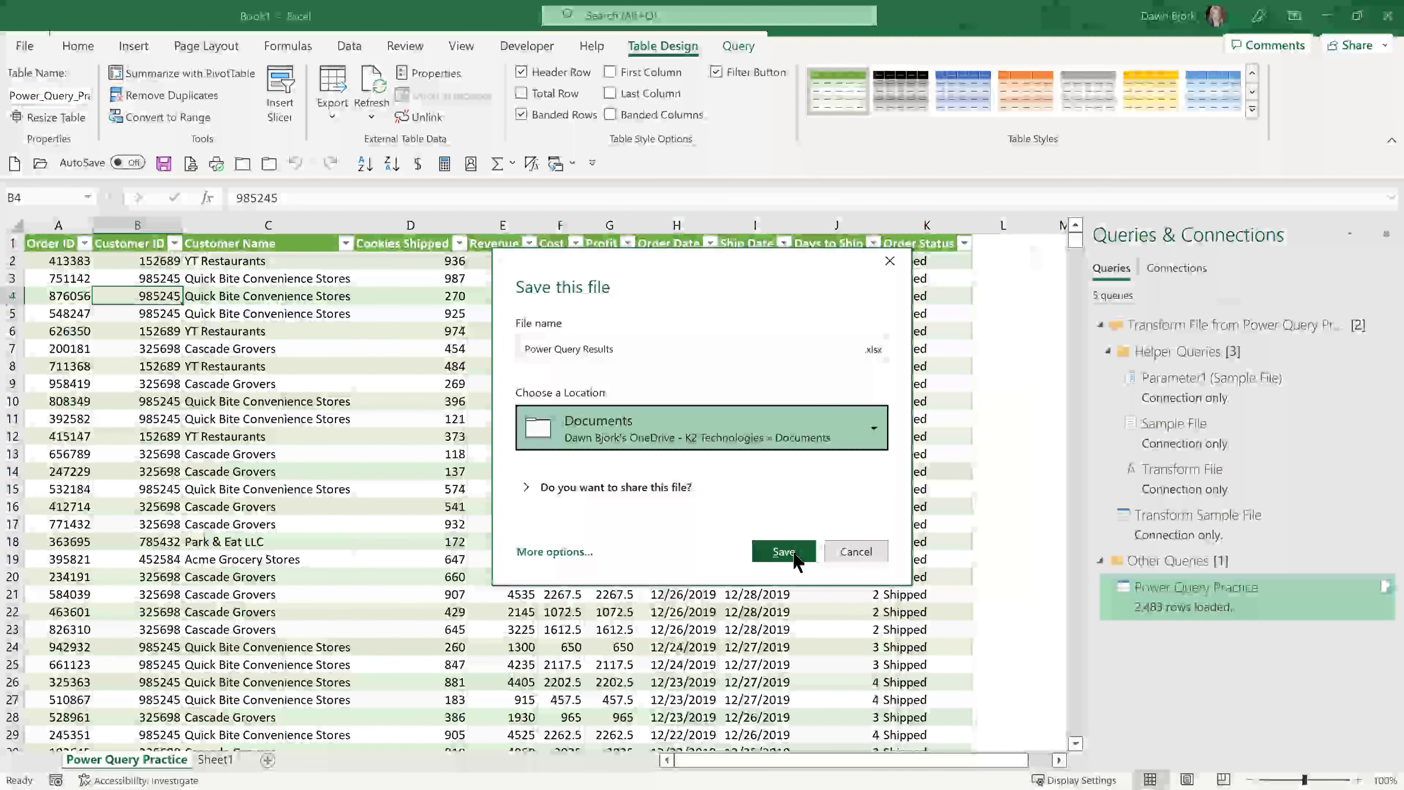
left_click(783, 551)
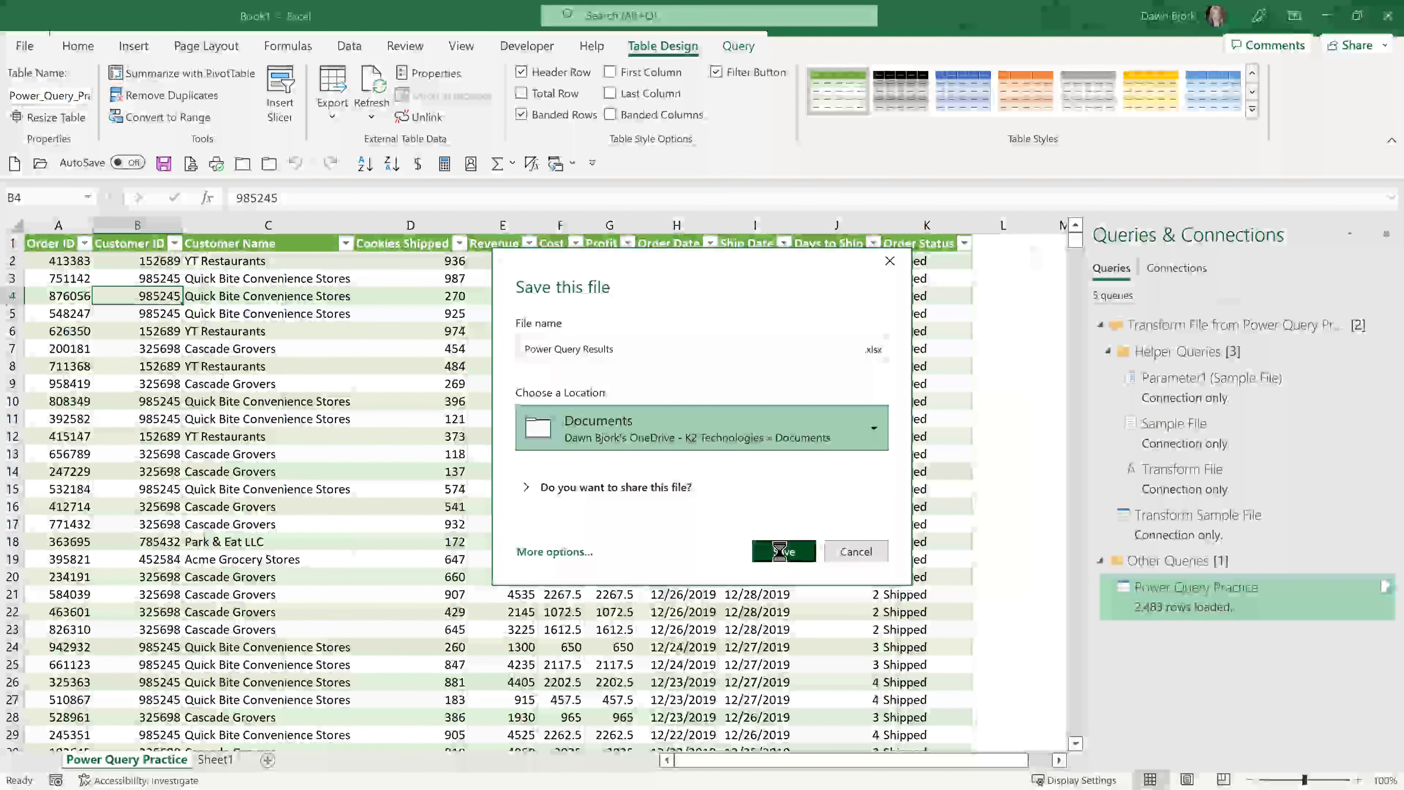
- Apply the Accounting number format to the Revenue, Cost and Profit columns and widen them equally
left_click(277, 264)
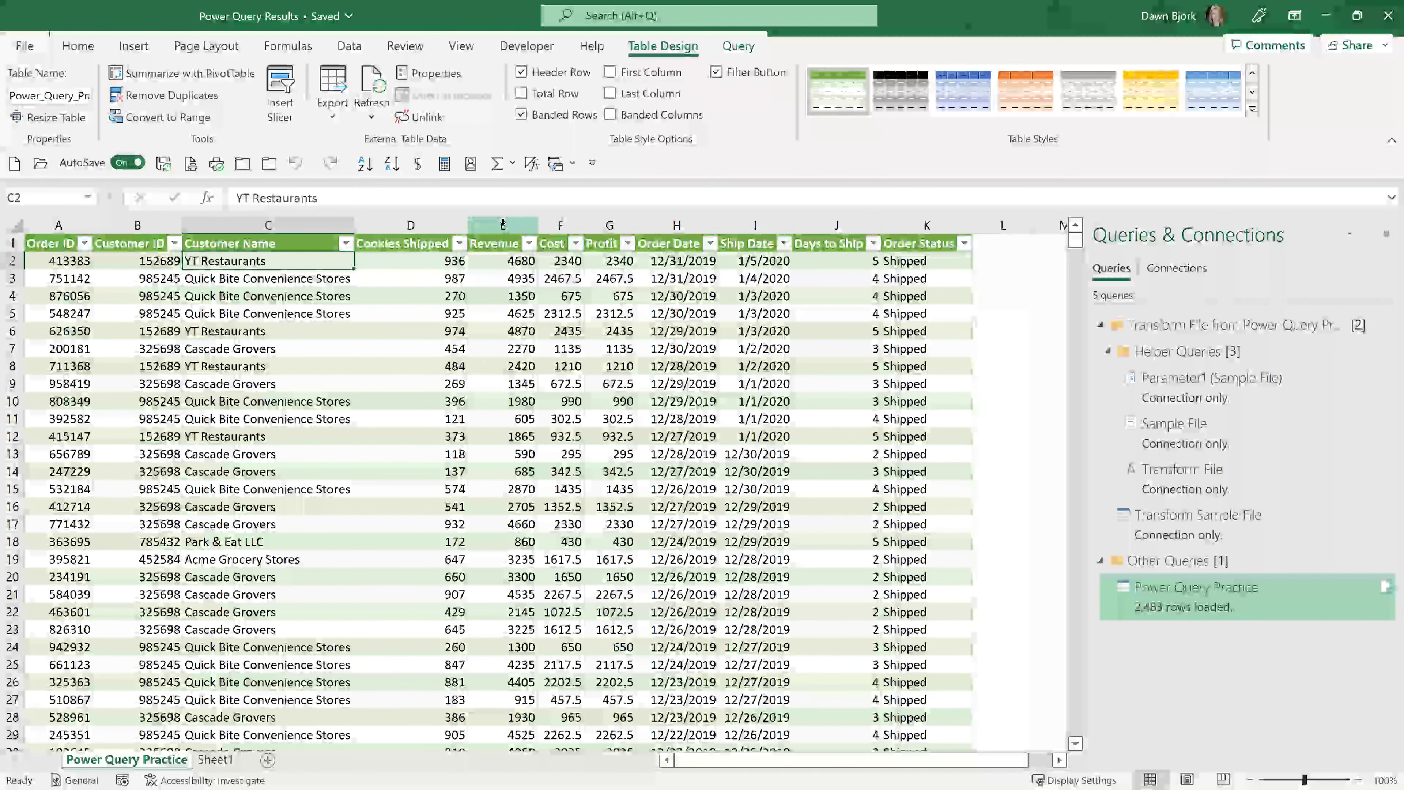
left_click_drag(502, 225, 608, 226)
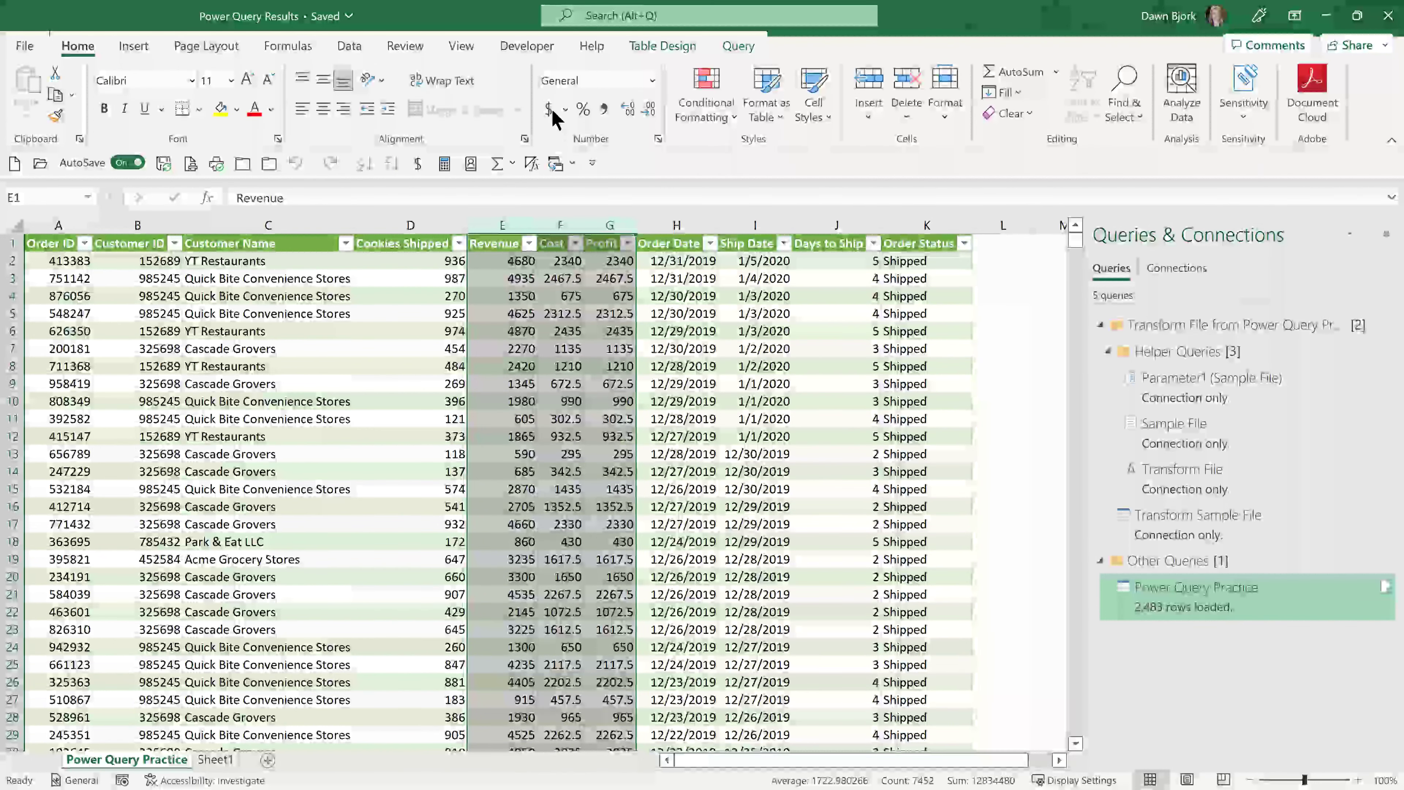
left_click(548, 109)
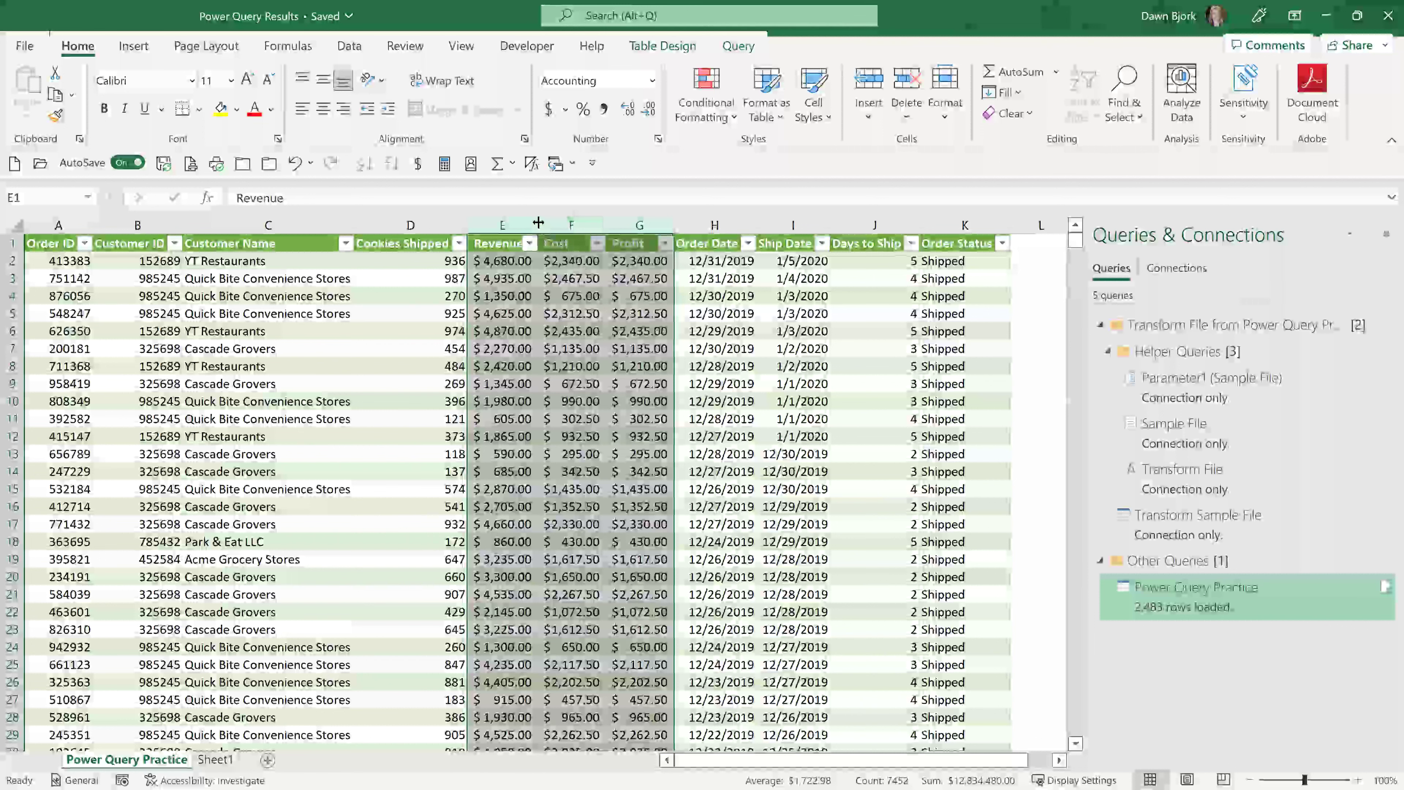
left_click_drag(538, 223, 572, 226)
left_click(529, 261)
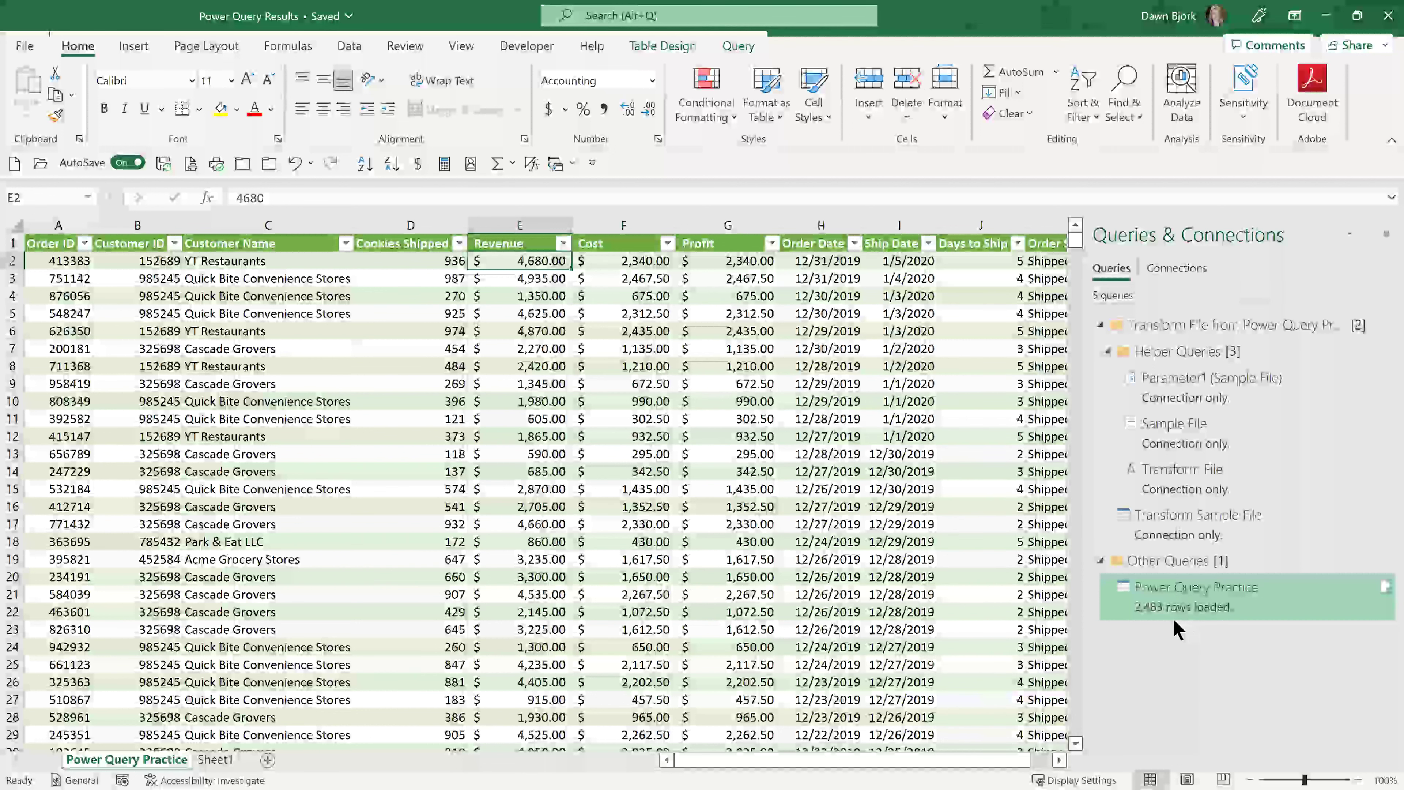
- Examine the loaded queries and preview the Power Query Practice query's columns, load status and data source
mouse_move(1142, 618)
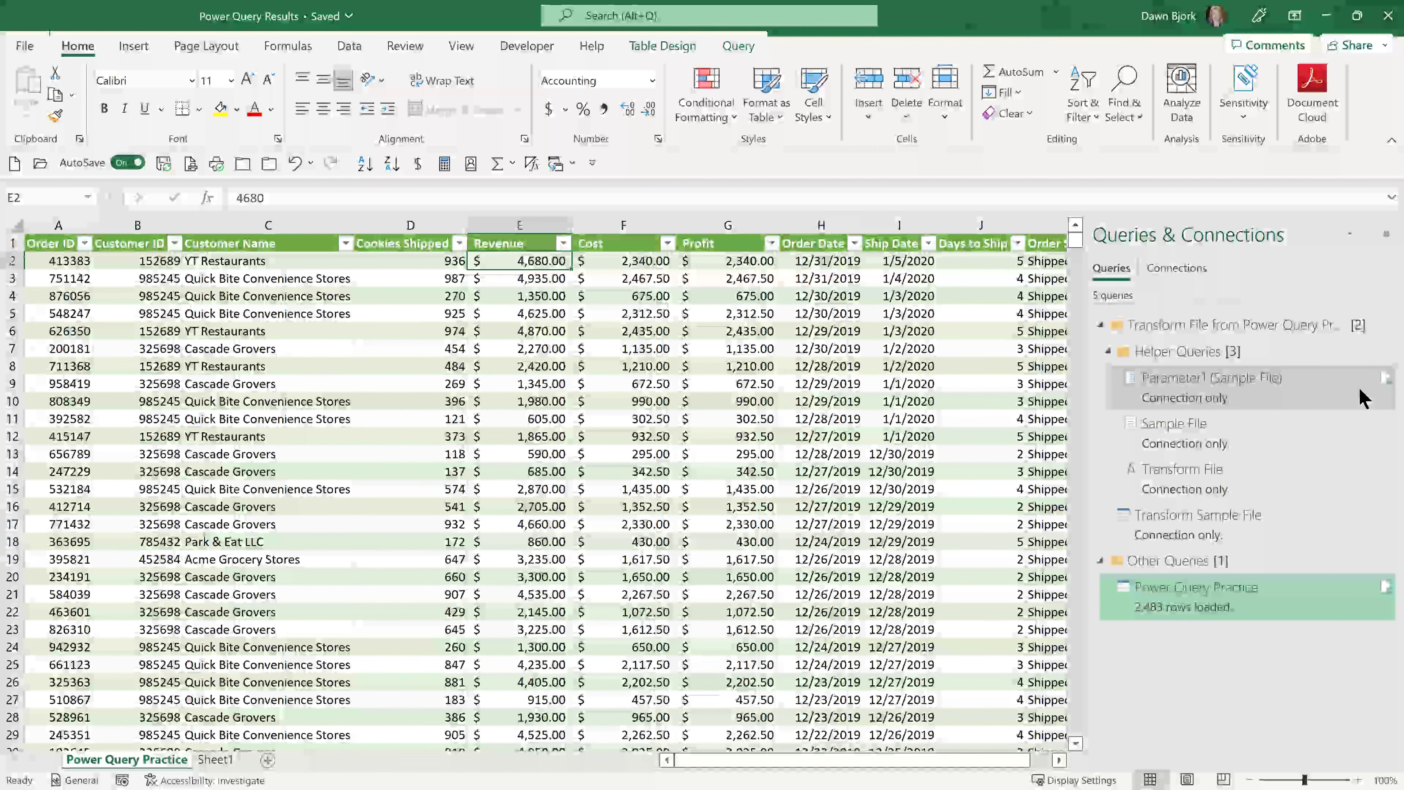
mouse_move(1363, 397)
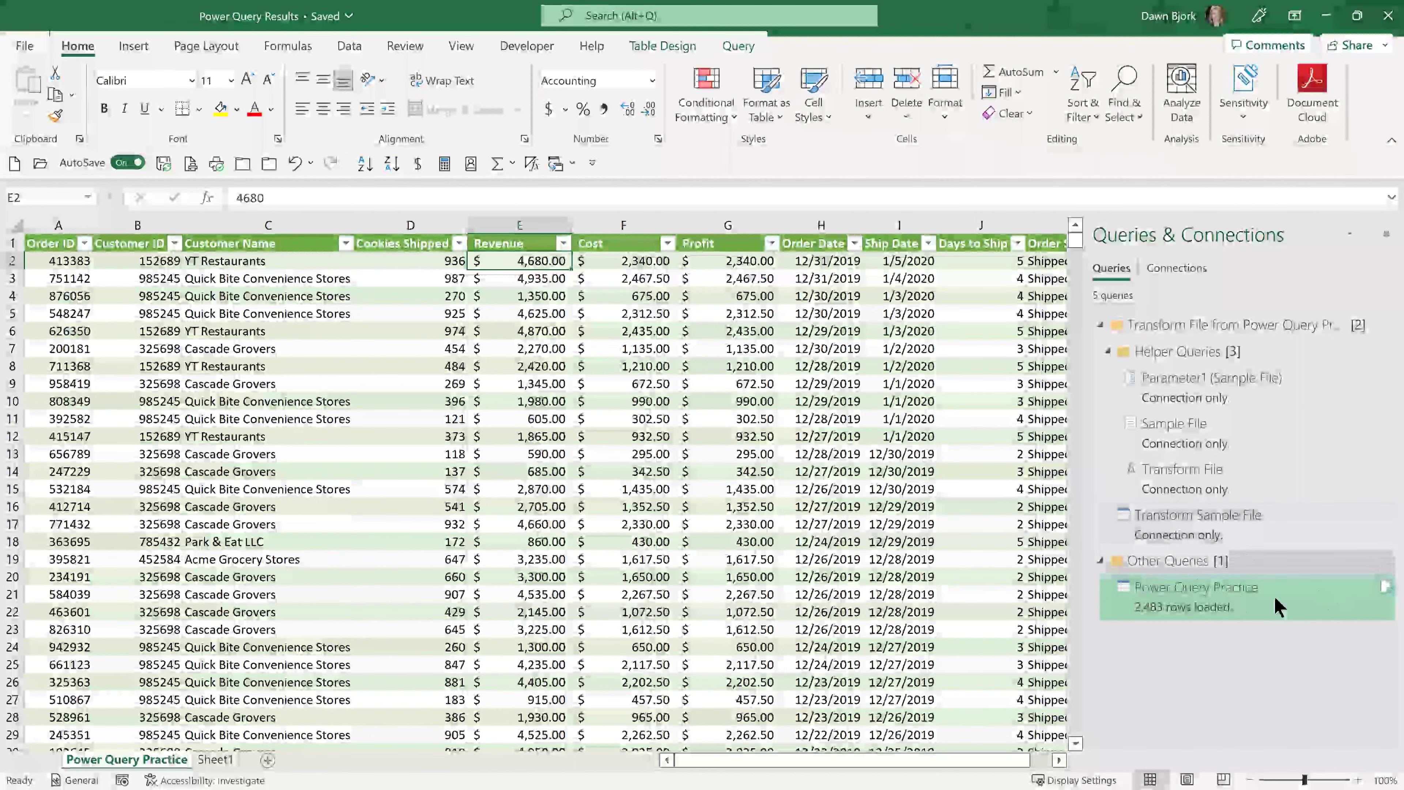
mouse_move(1261, 607)
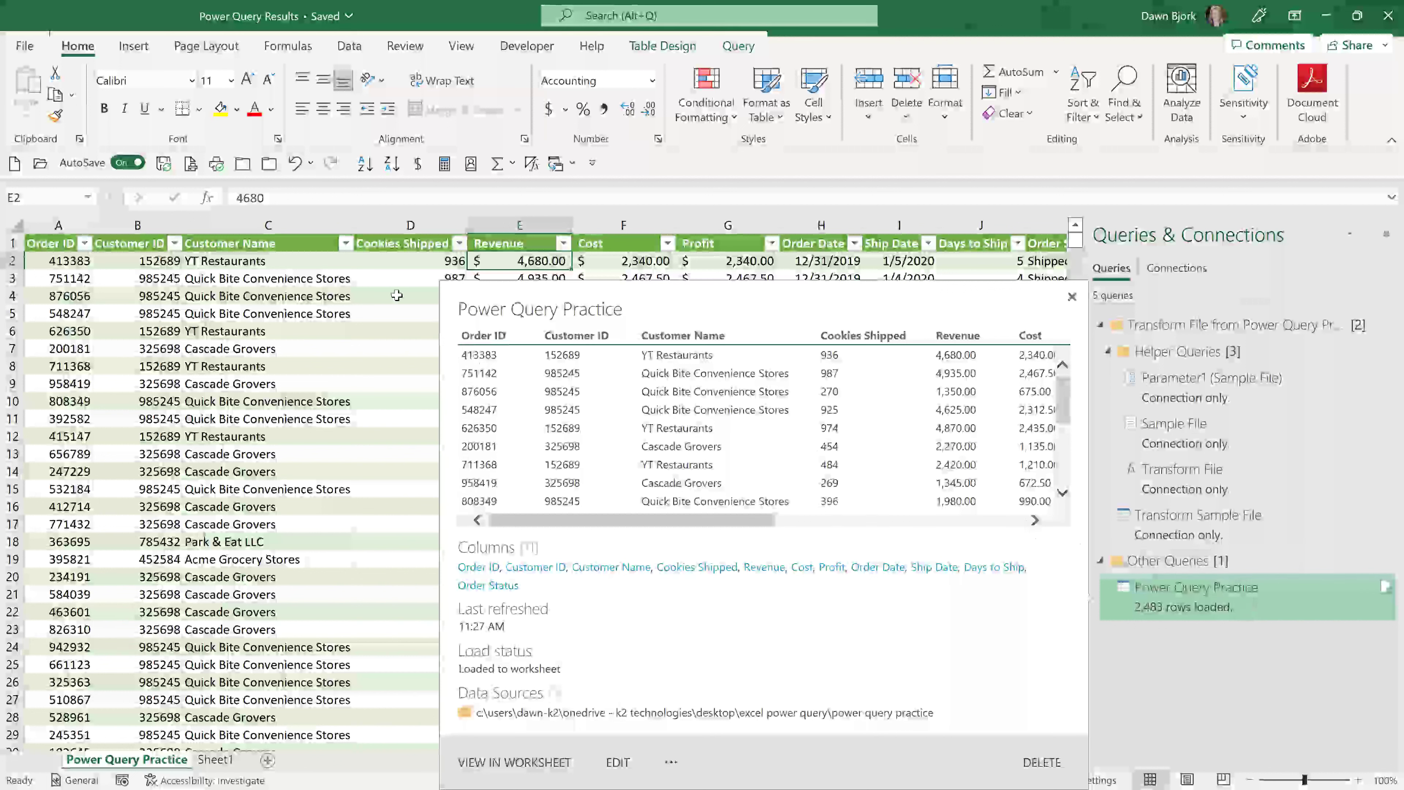
left_click(331, 294)
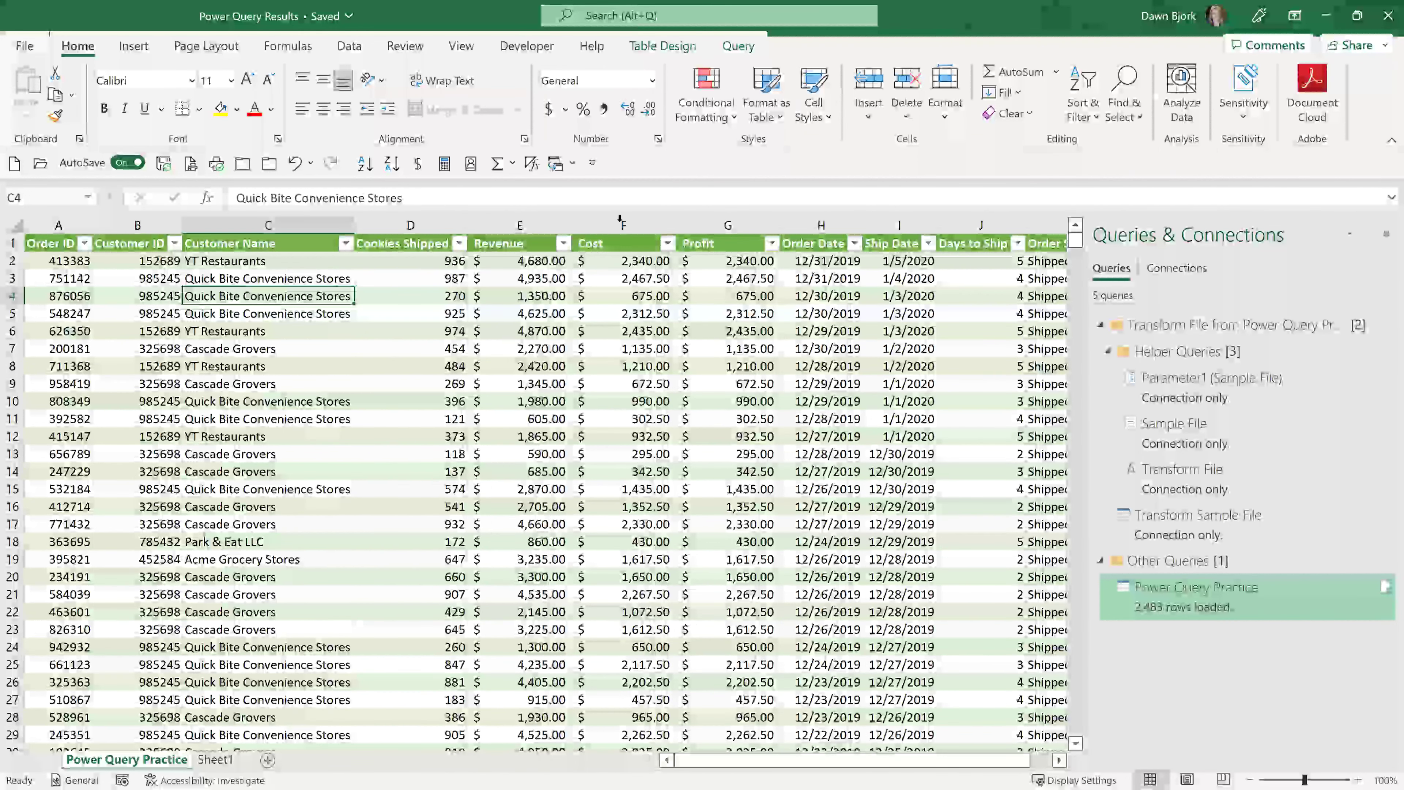
- Reopen the Power Query Practice query in the editor to review its applied steps, then close and load it back
left_click(738, 48)
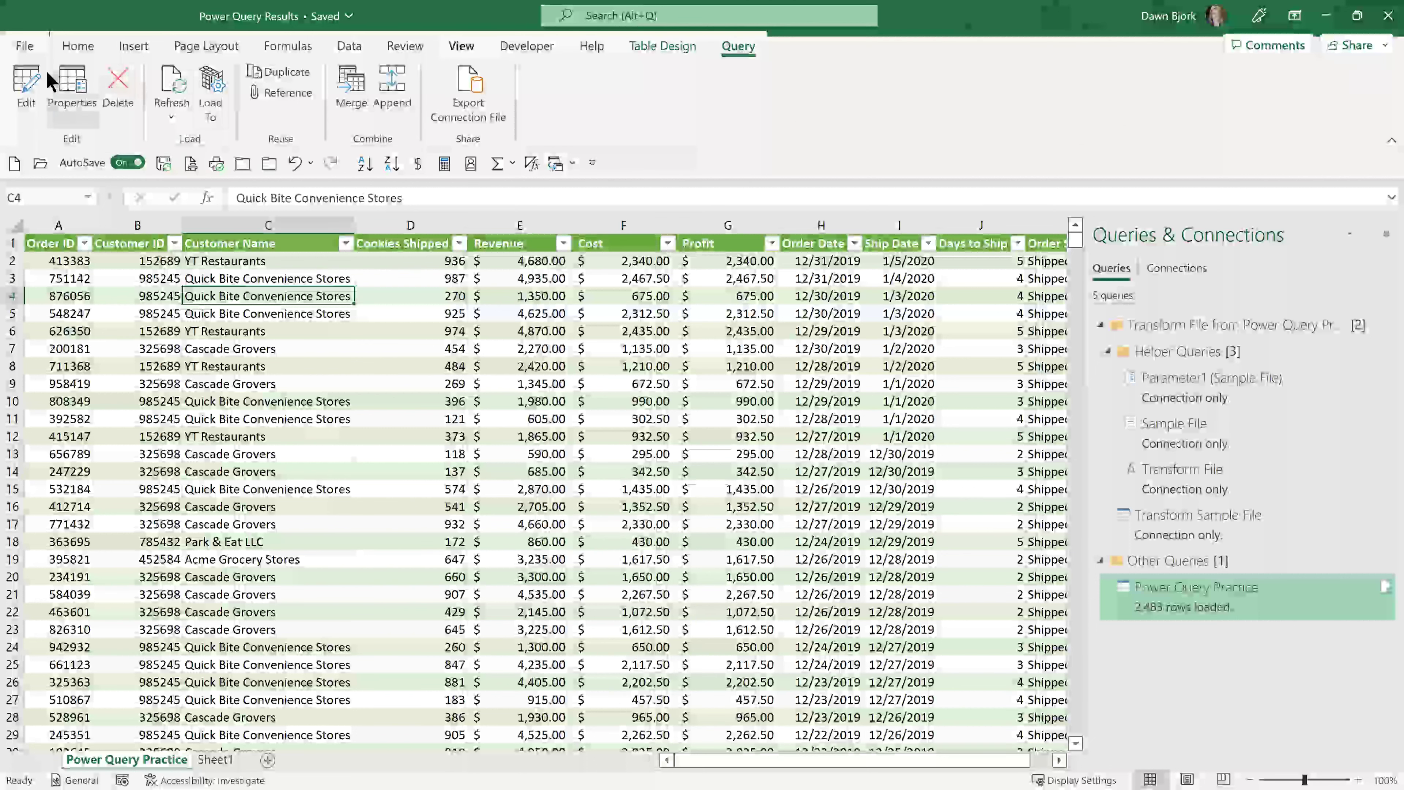
left_click(28, 84)
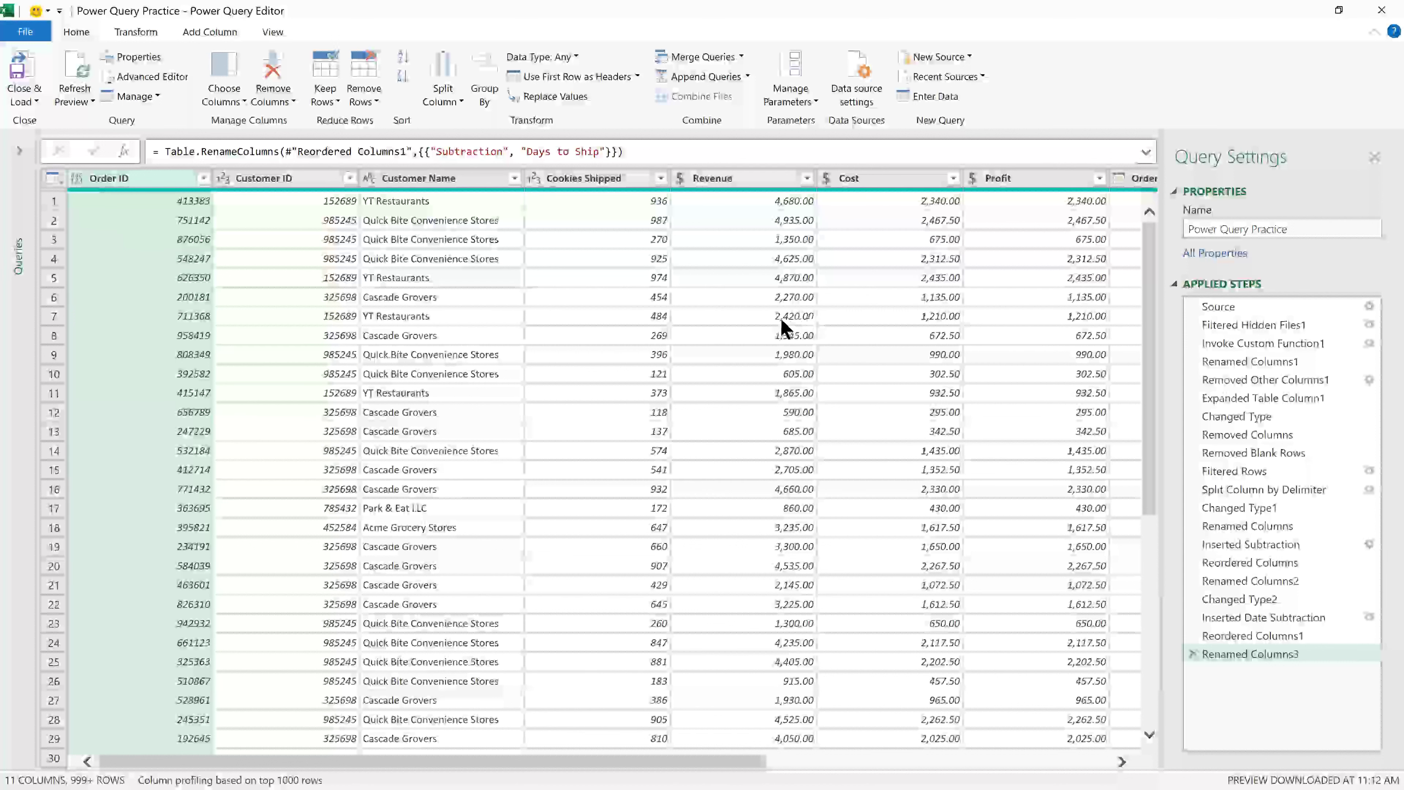
left_click(32, 101)
left_click(39, 118)
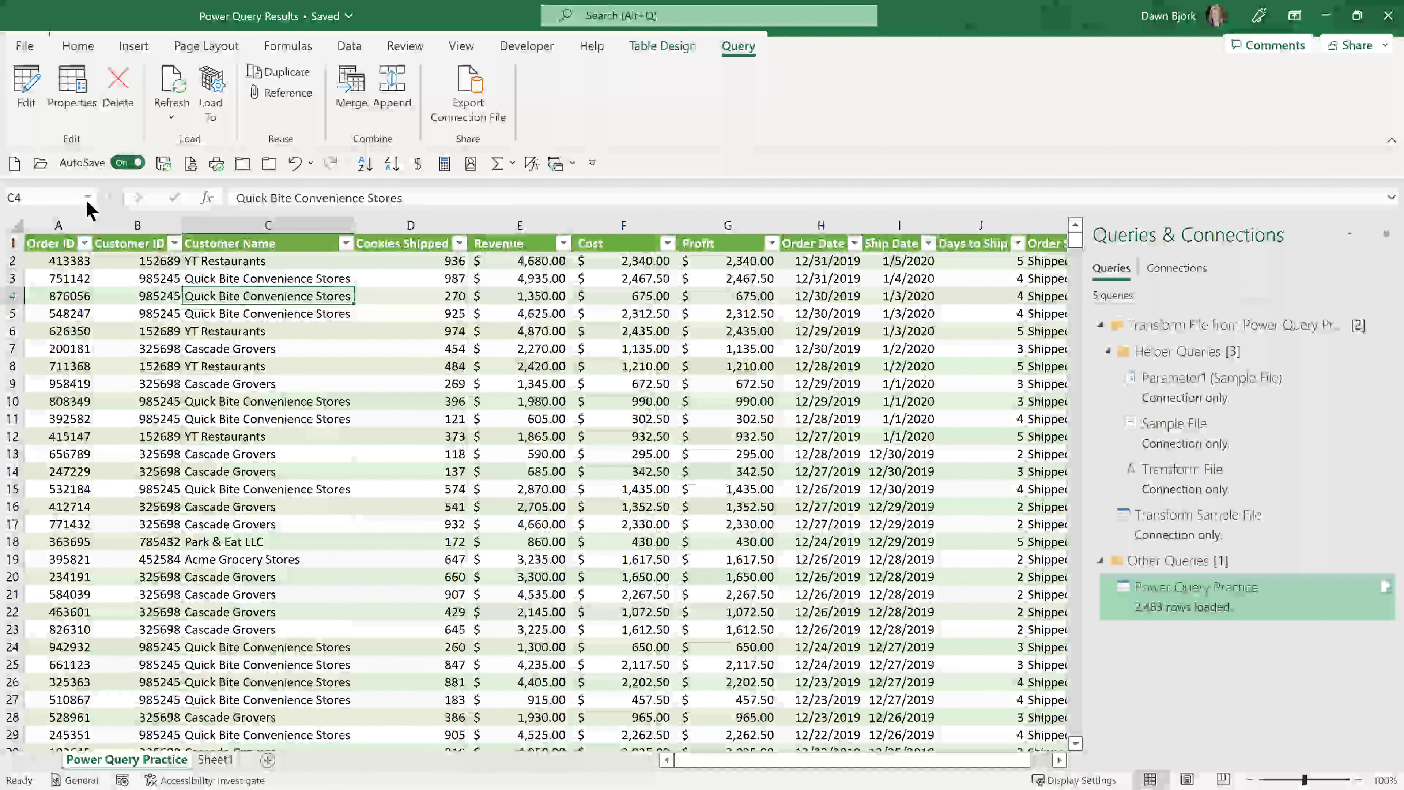
- Create a blank workbook and load the Order Data sheet from 2022 Orders-Duplicates in the Desktop's Excel Power Query folder
left_click(14, 164)
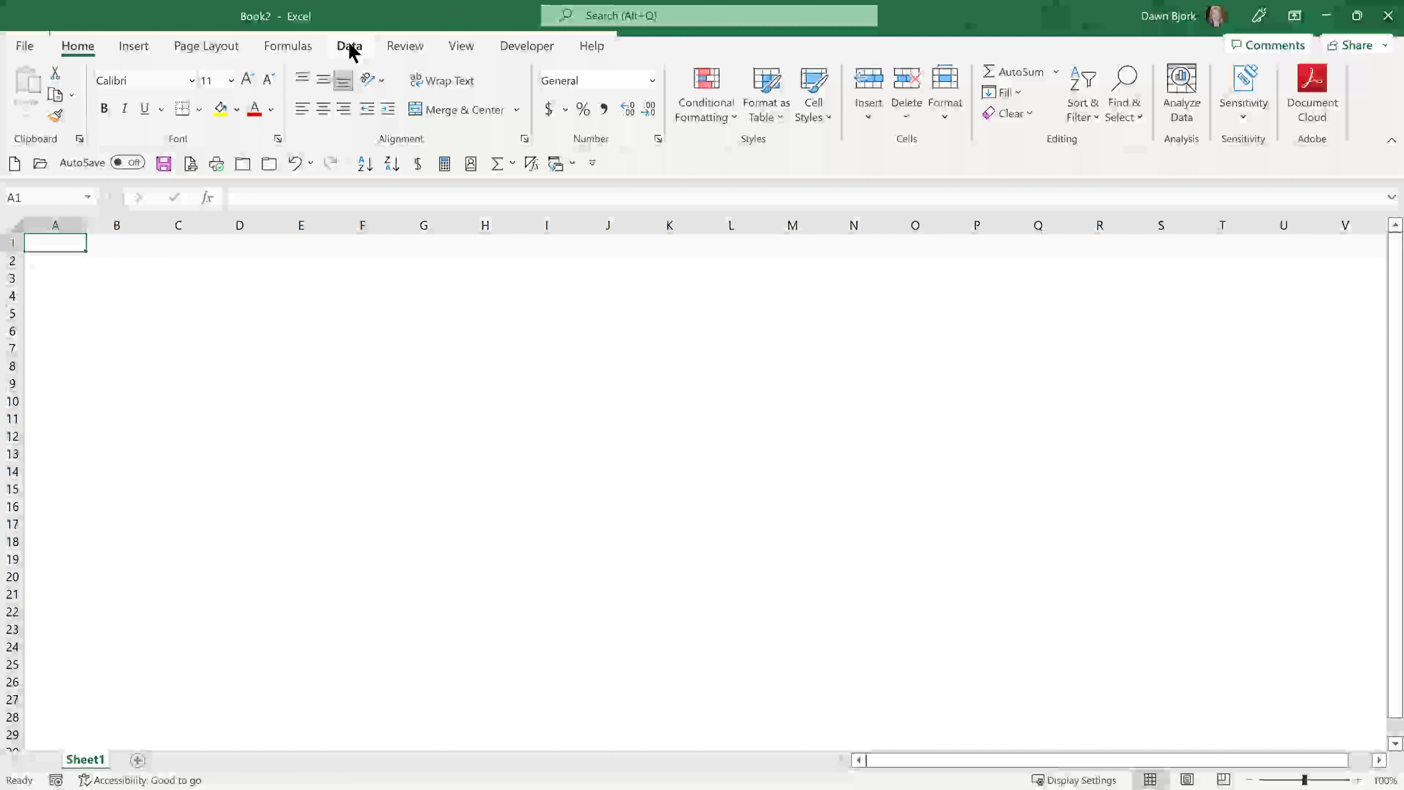
left_click(350, 47)
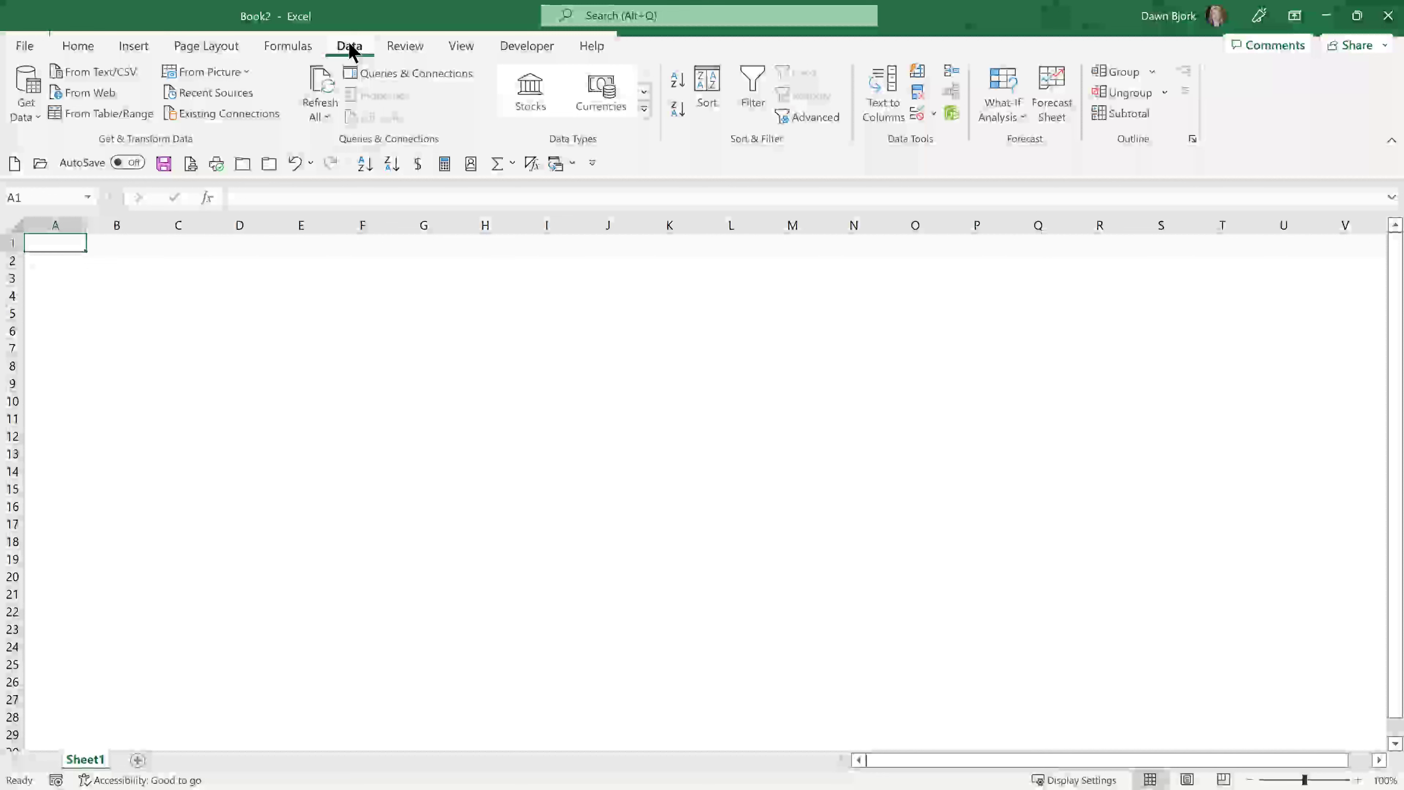
left_click(30, 115)
mouse_move(61, 159)
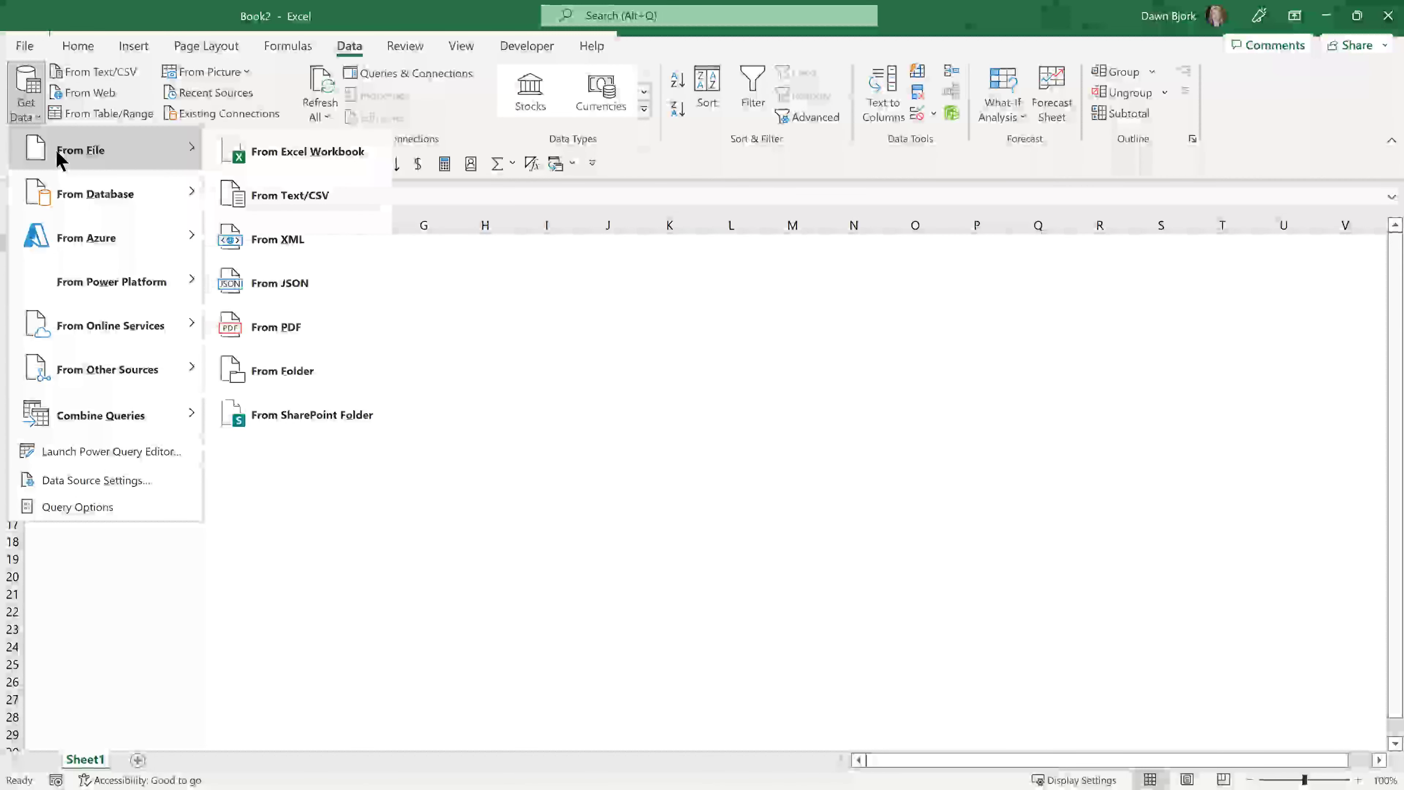
left_click(333, 156)
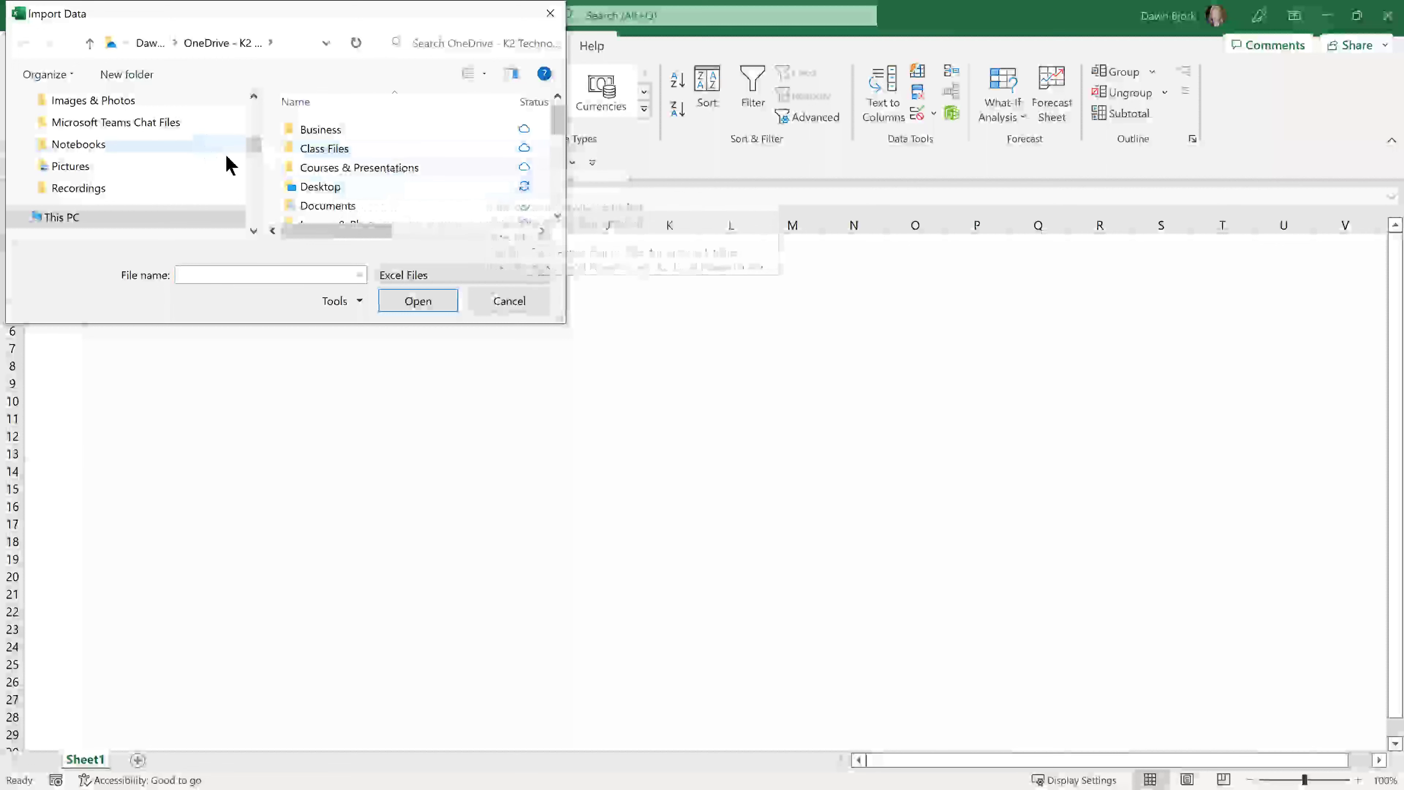
scroll(252, 125, "up", 5)
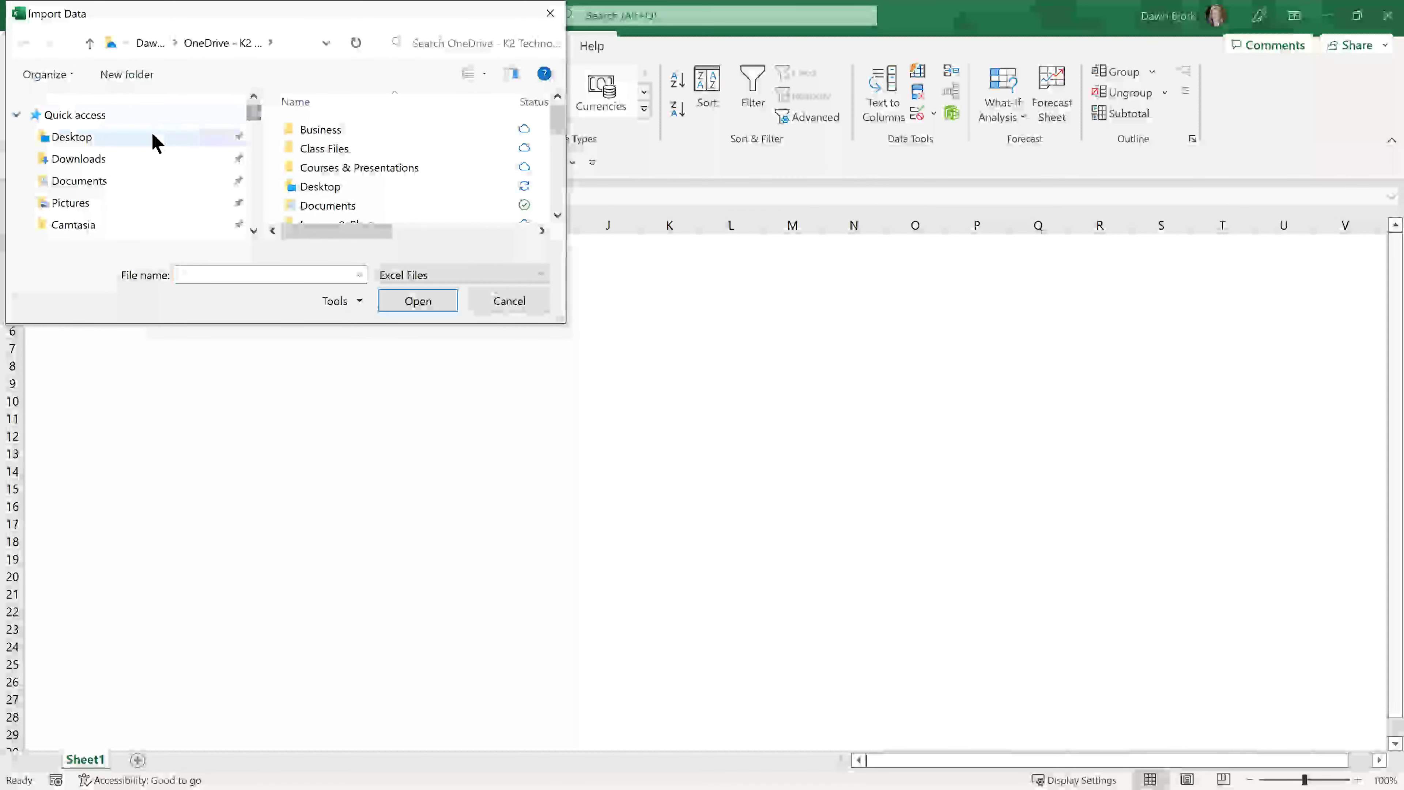
left_click(154, 138)
double_click(369, 131)
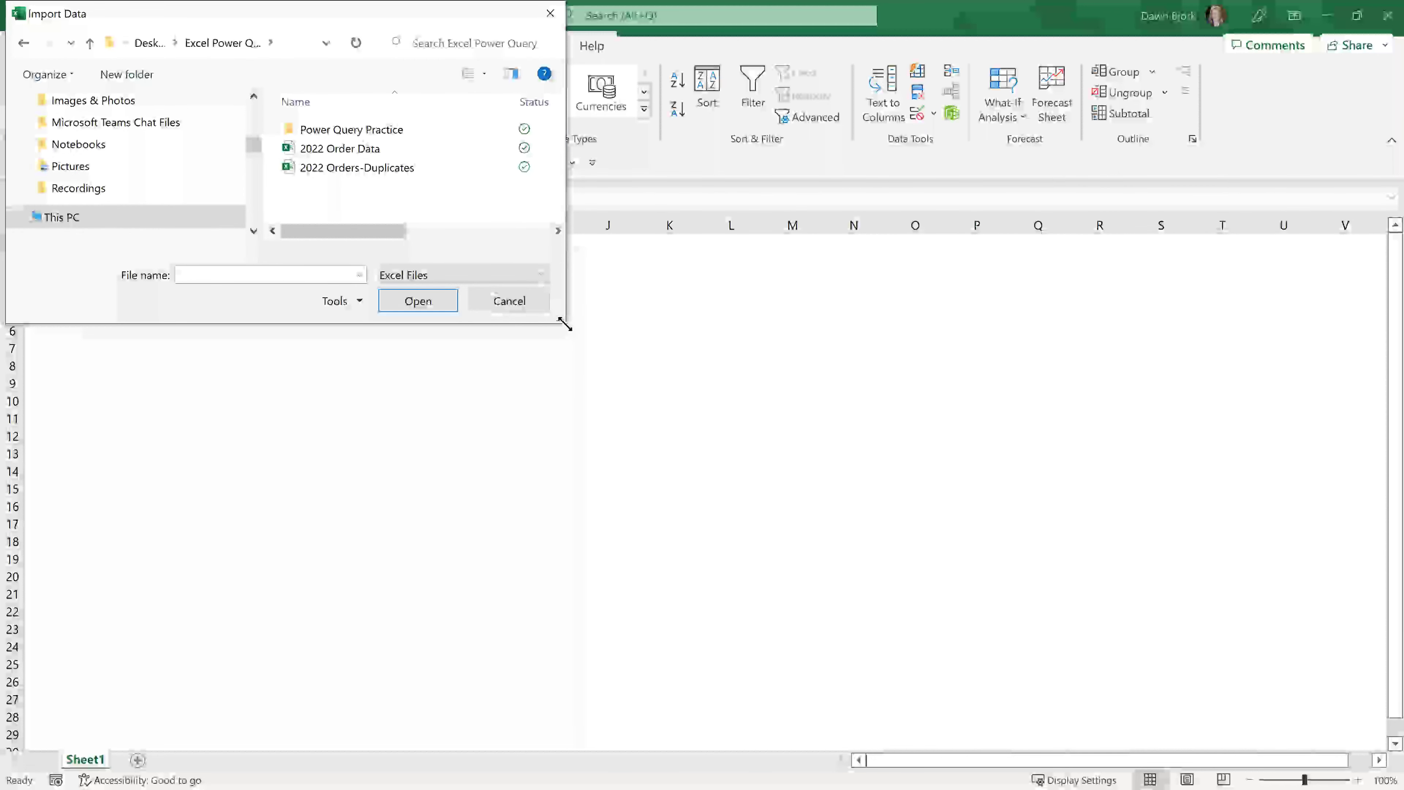
left_click_drag(564, 324, 694, 441)
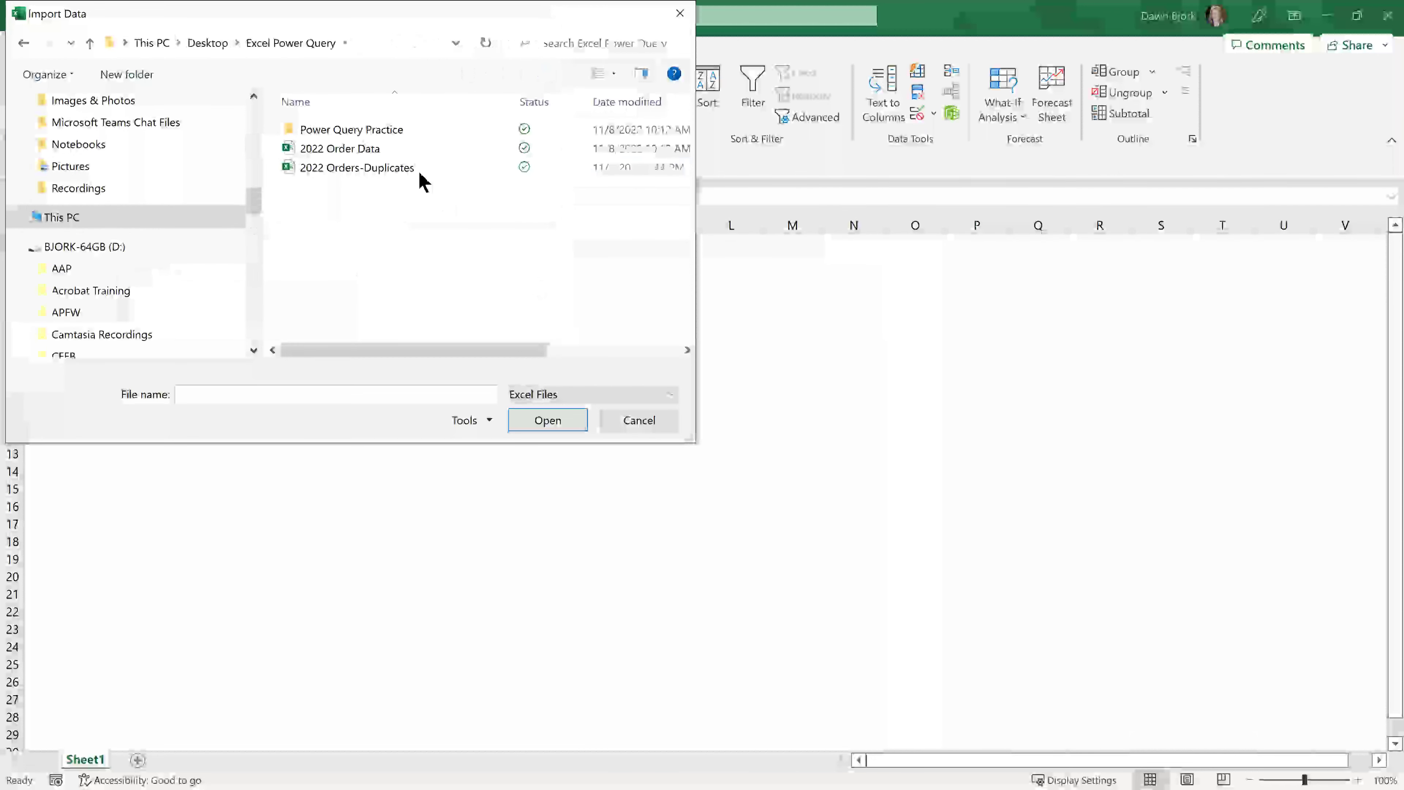
double_click(372, 169)
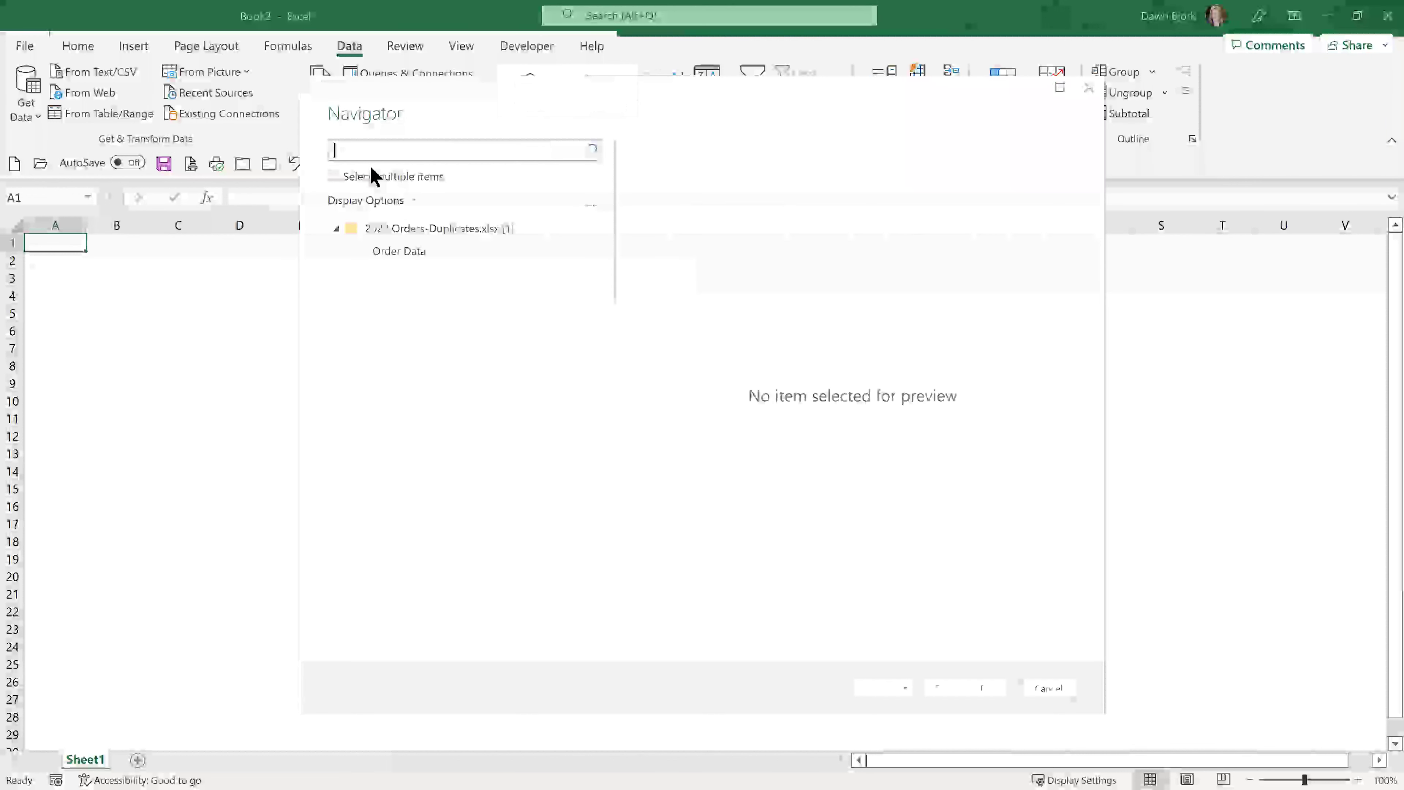
left_click(394, 255)
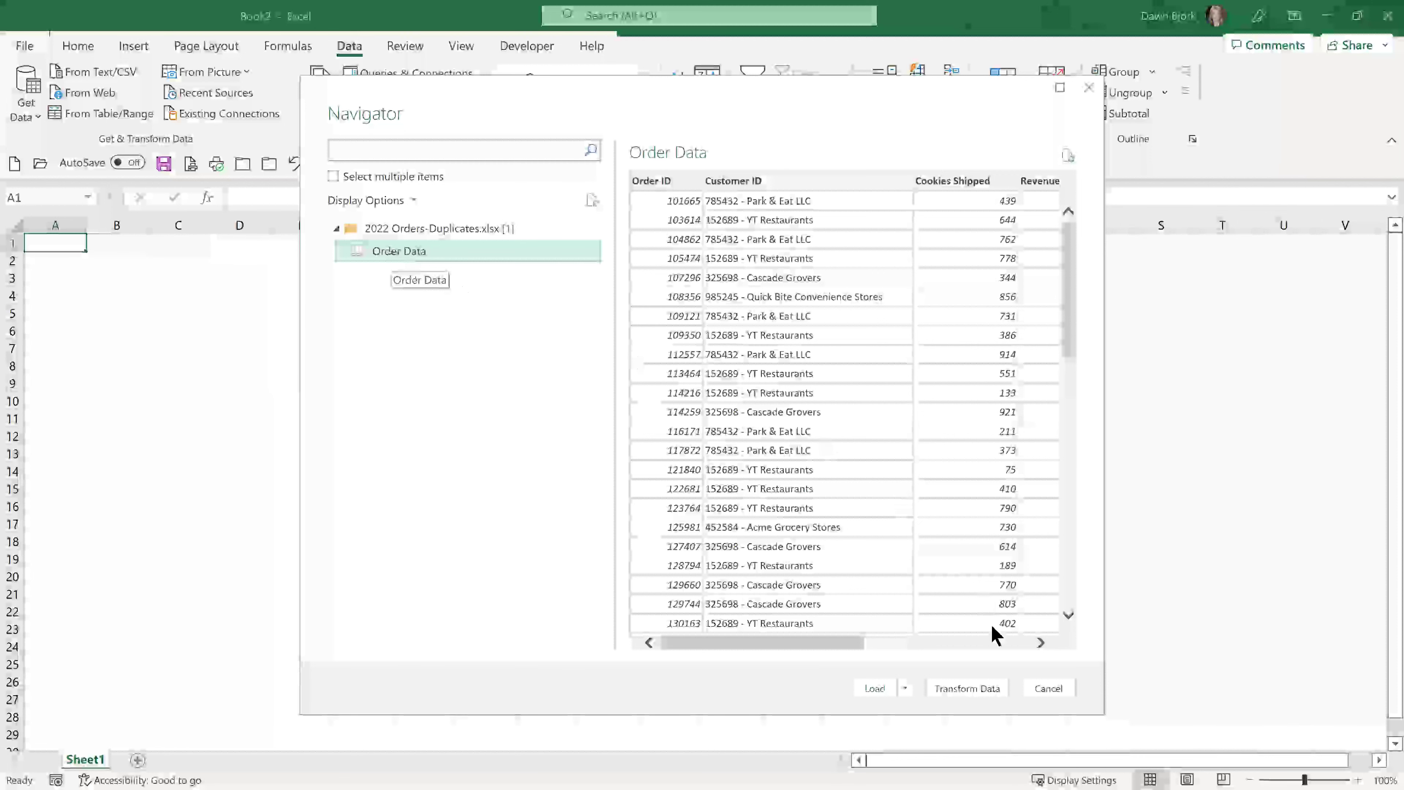
left_click(873, 690)
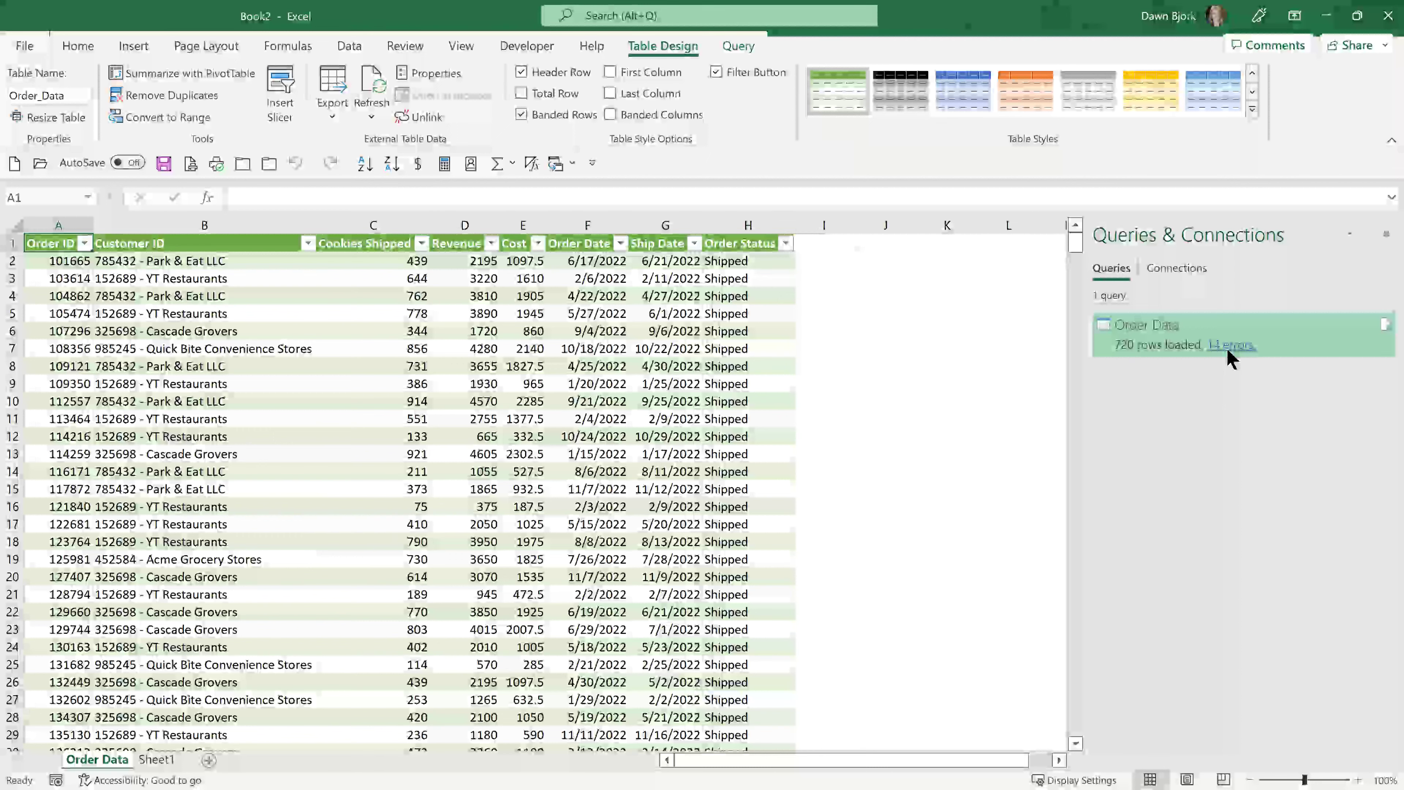
- Examine the rows with load errors in the Order Data query and close the editor, discarding the changes
mouse_move(1227, 357)
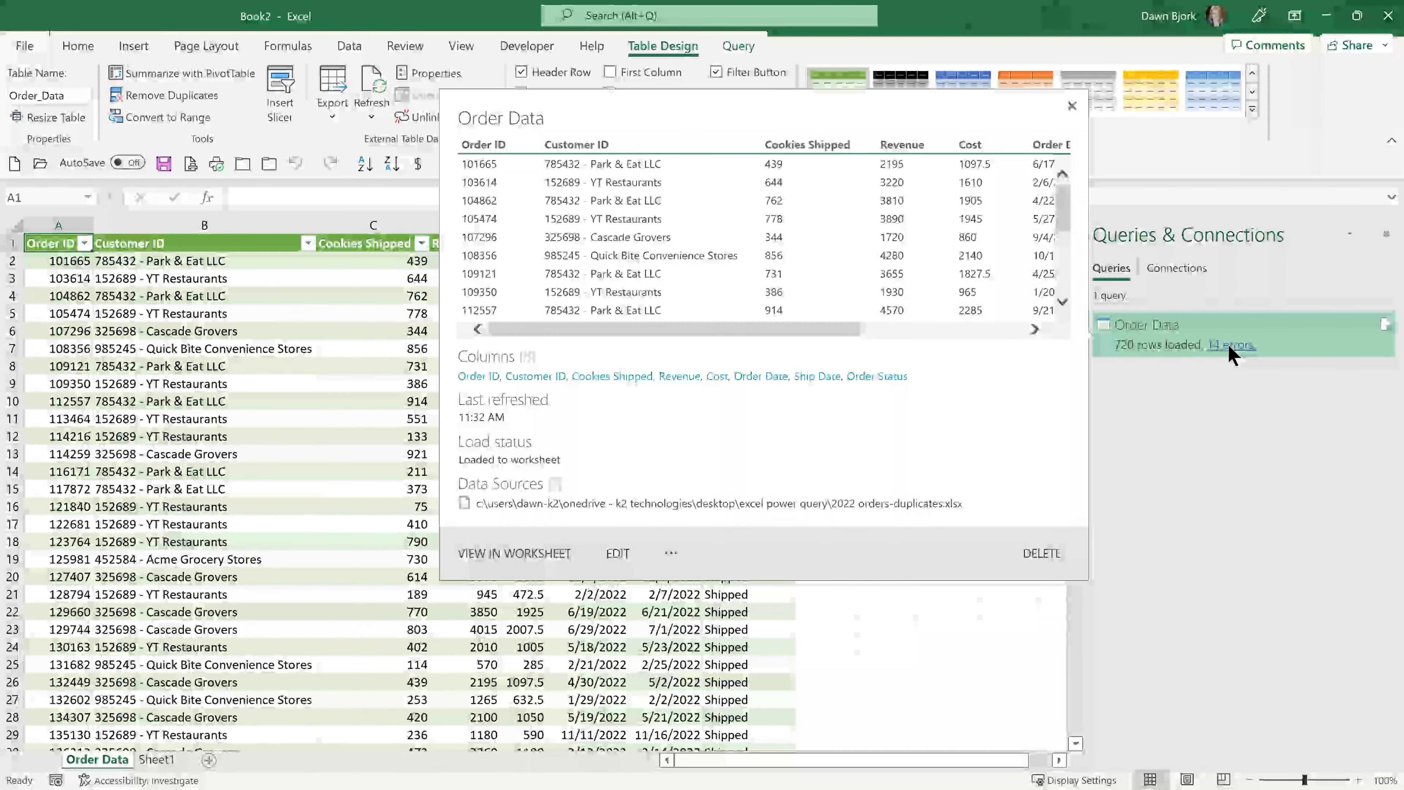
left_click(1229, 345)
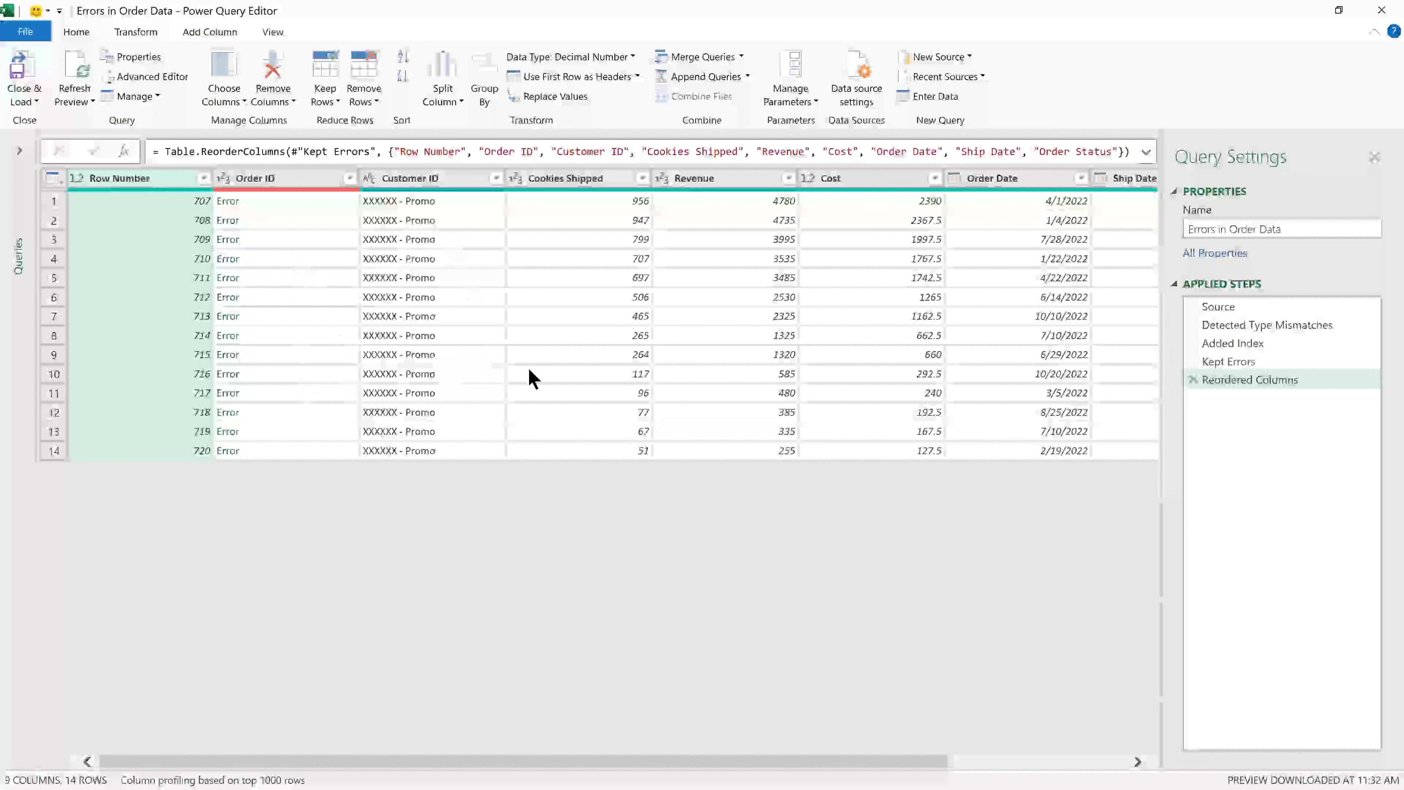
left_click(1382, 11)
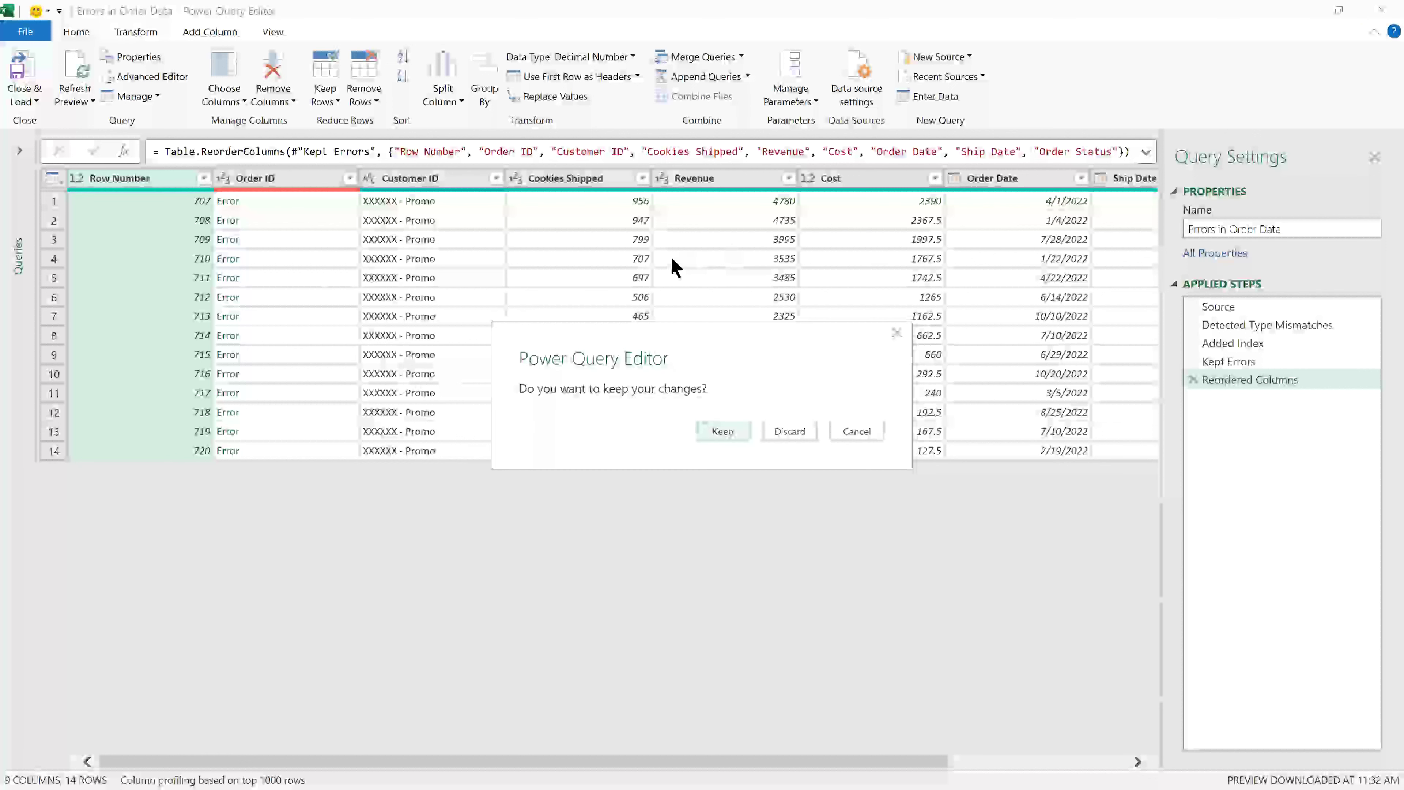
left_click(798, 433)
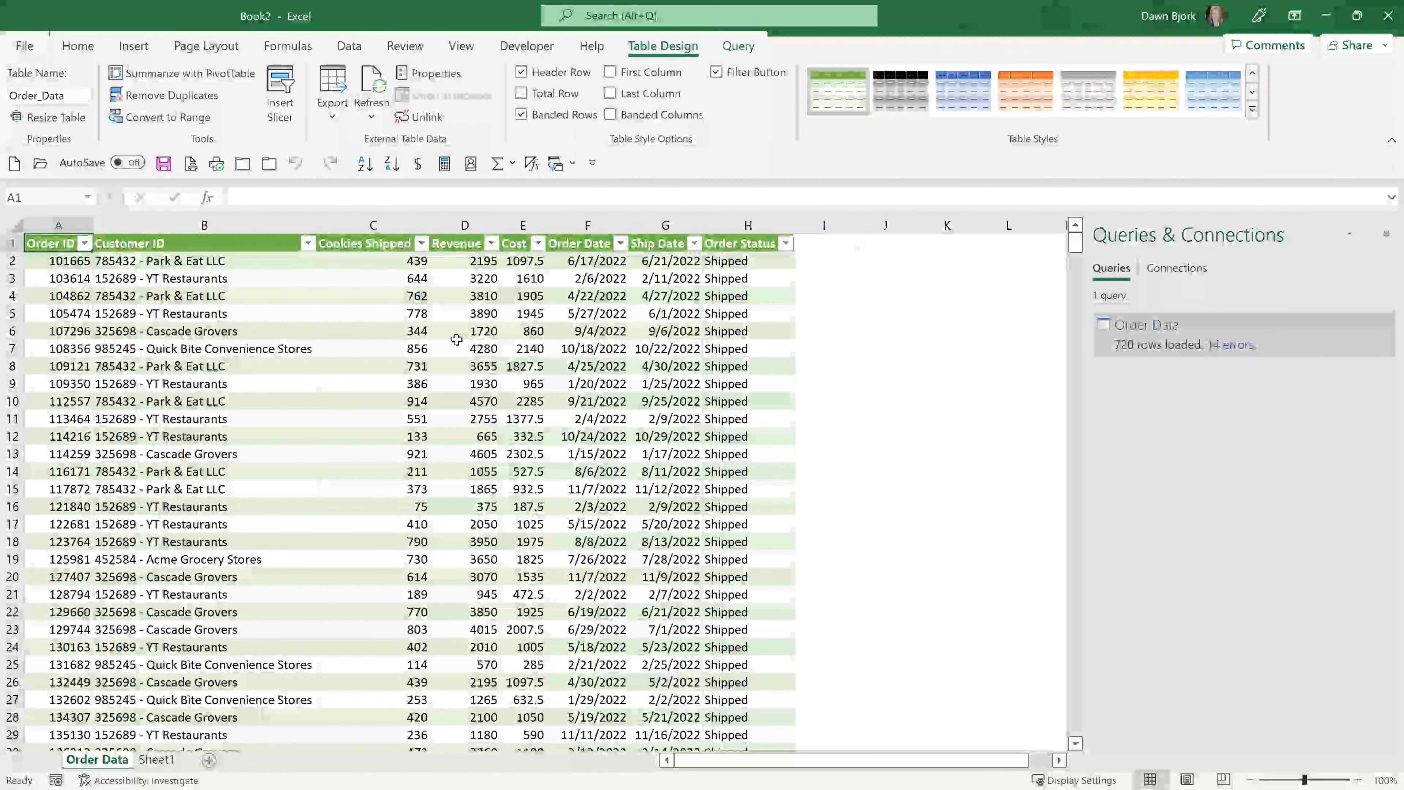
- Open the Order Data query for editing in the Power Query Editor
left_click(275, 296)
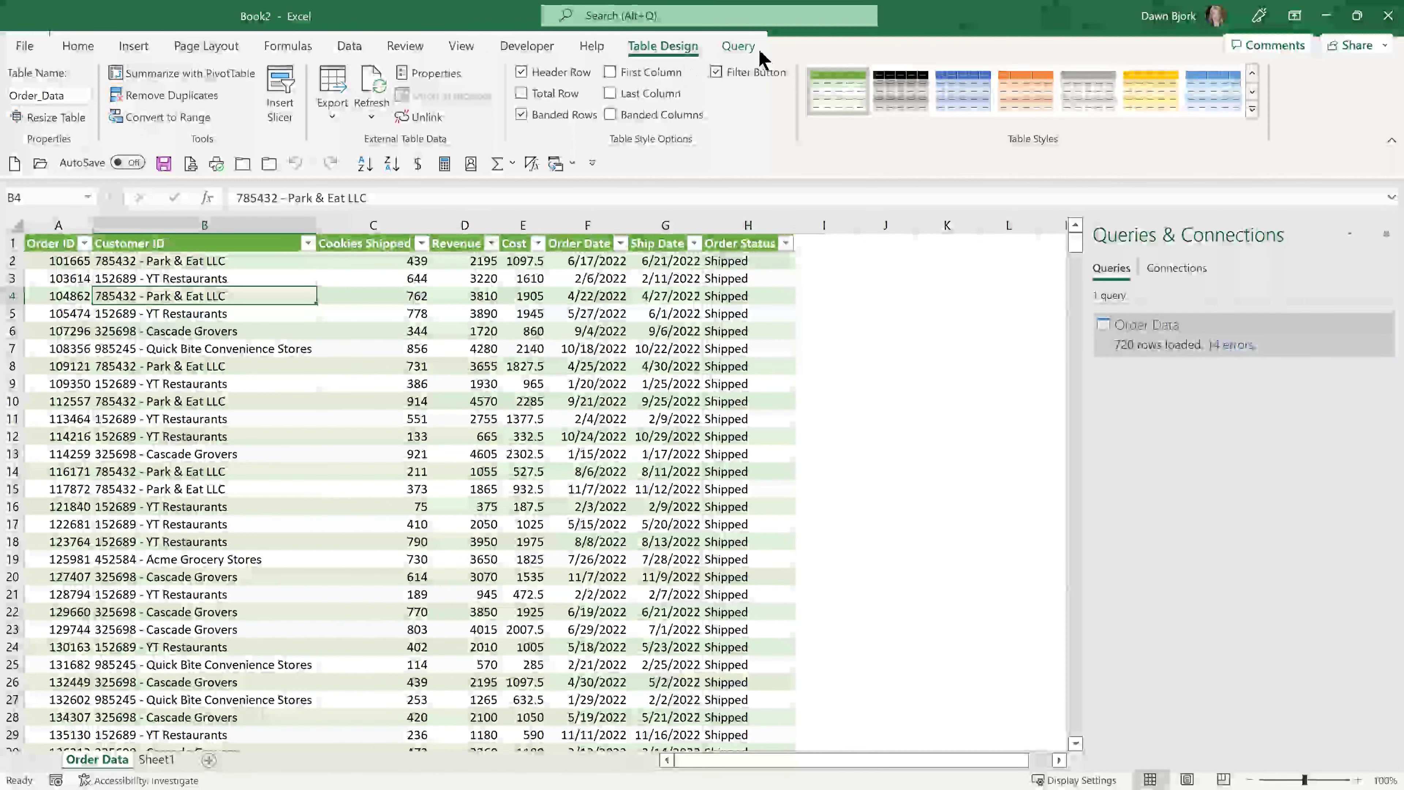
left_click(746, 46)
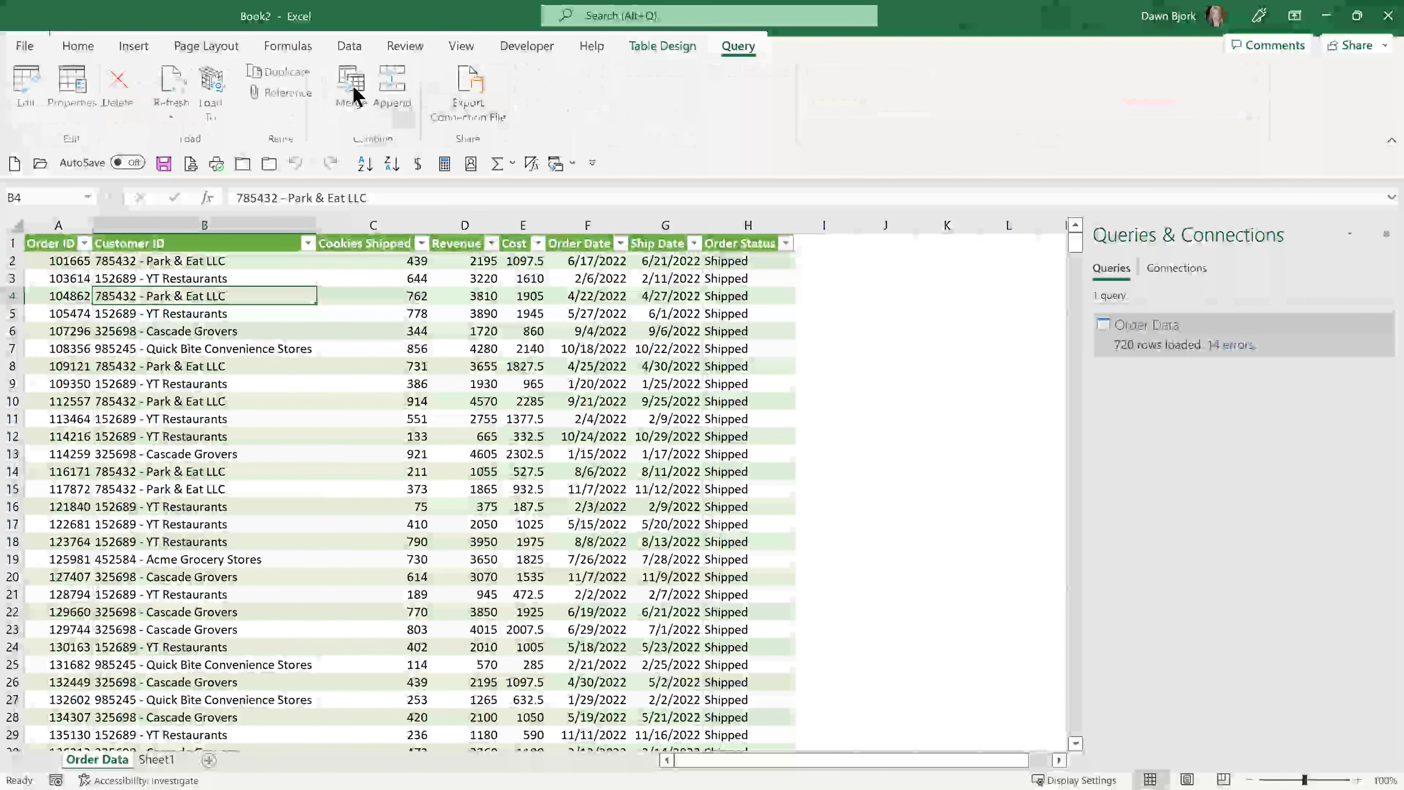
left_click(22, 97)
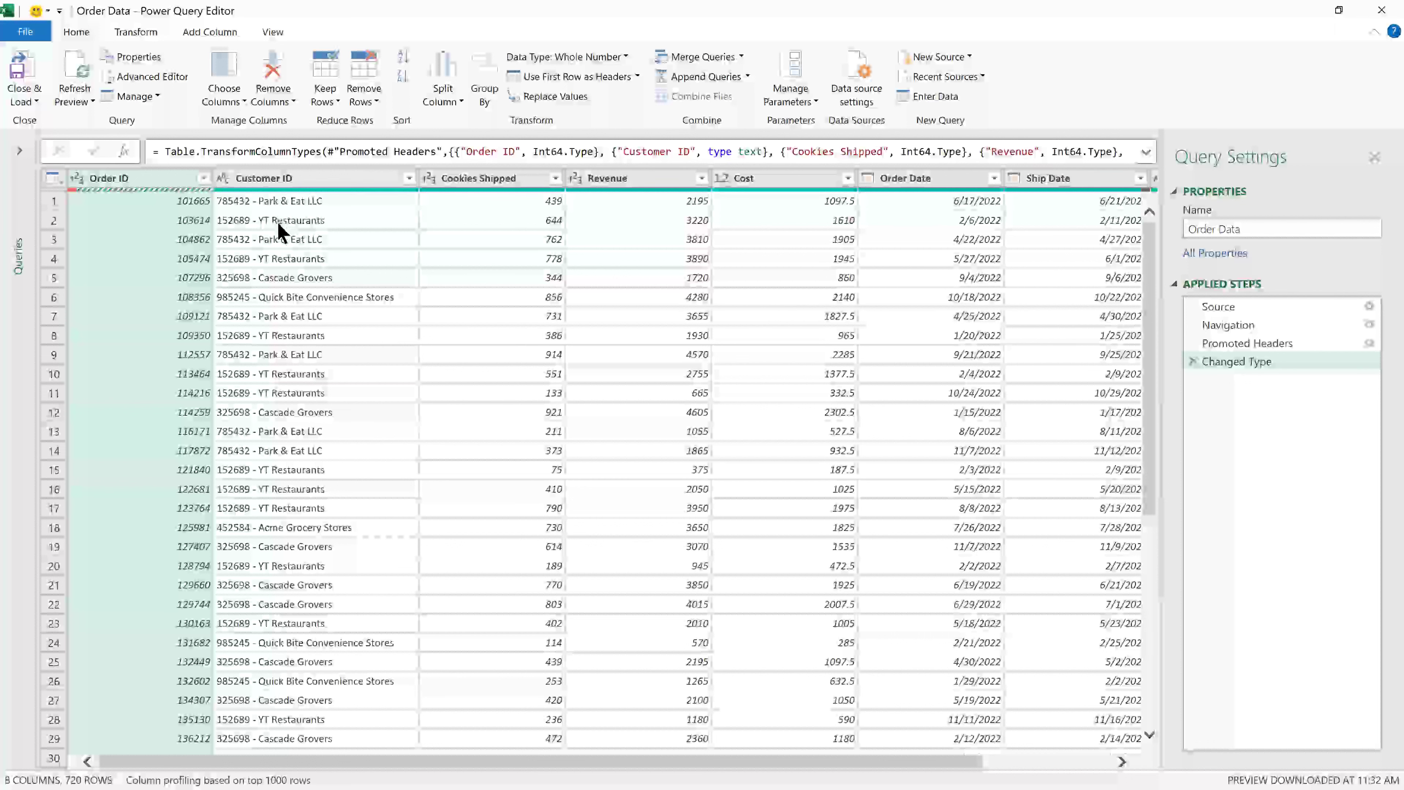
- Search the Order ID column's filter values for xxxxxx and look through the value list without applying a filter
left_click(203, 178)
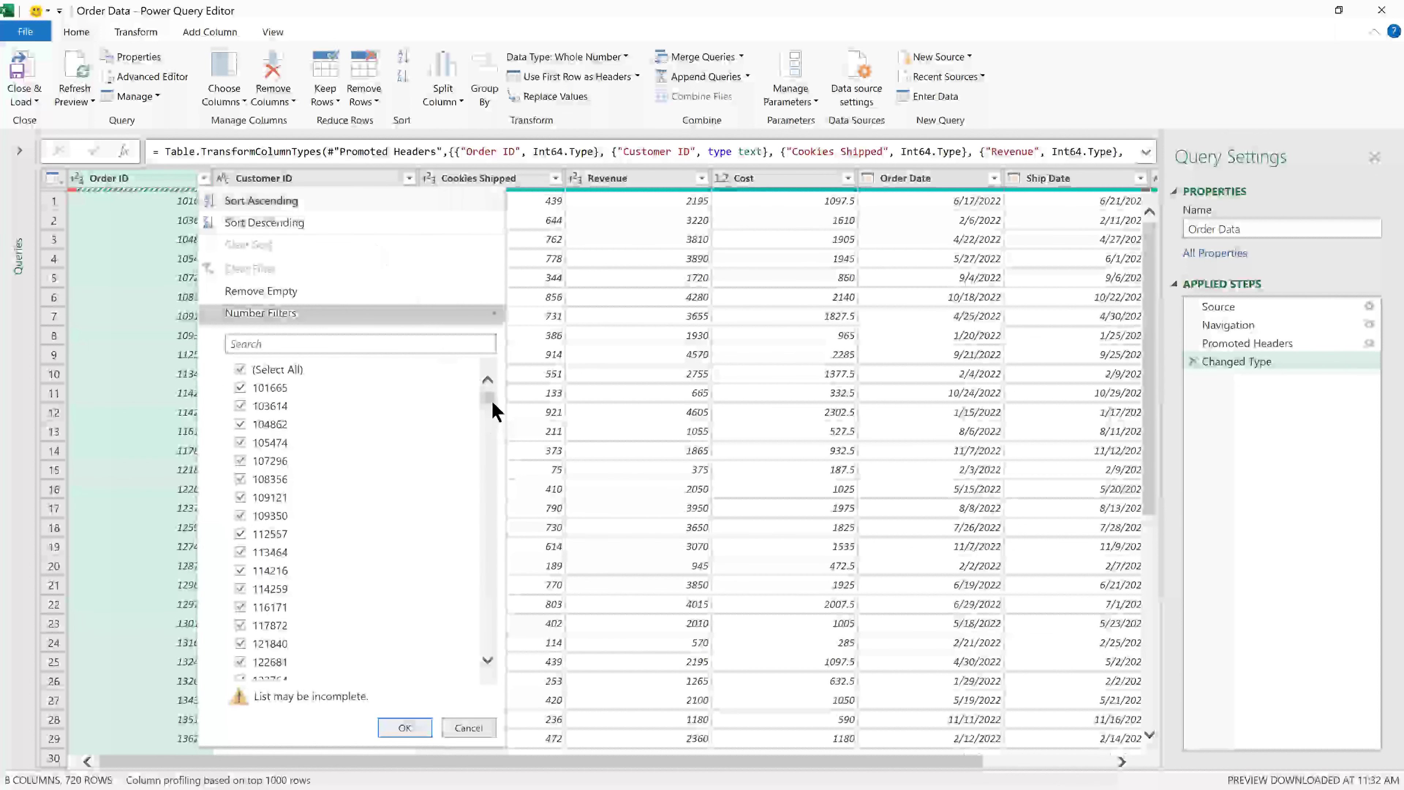
left_click_drag(488, 397, 491, 643)
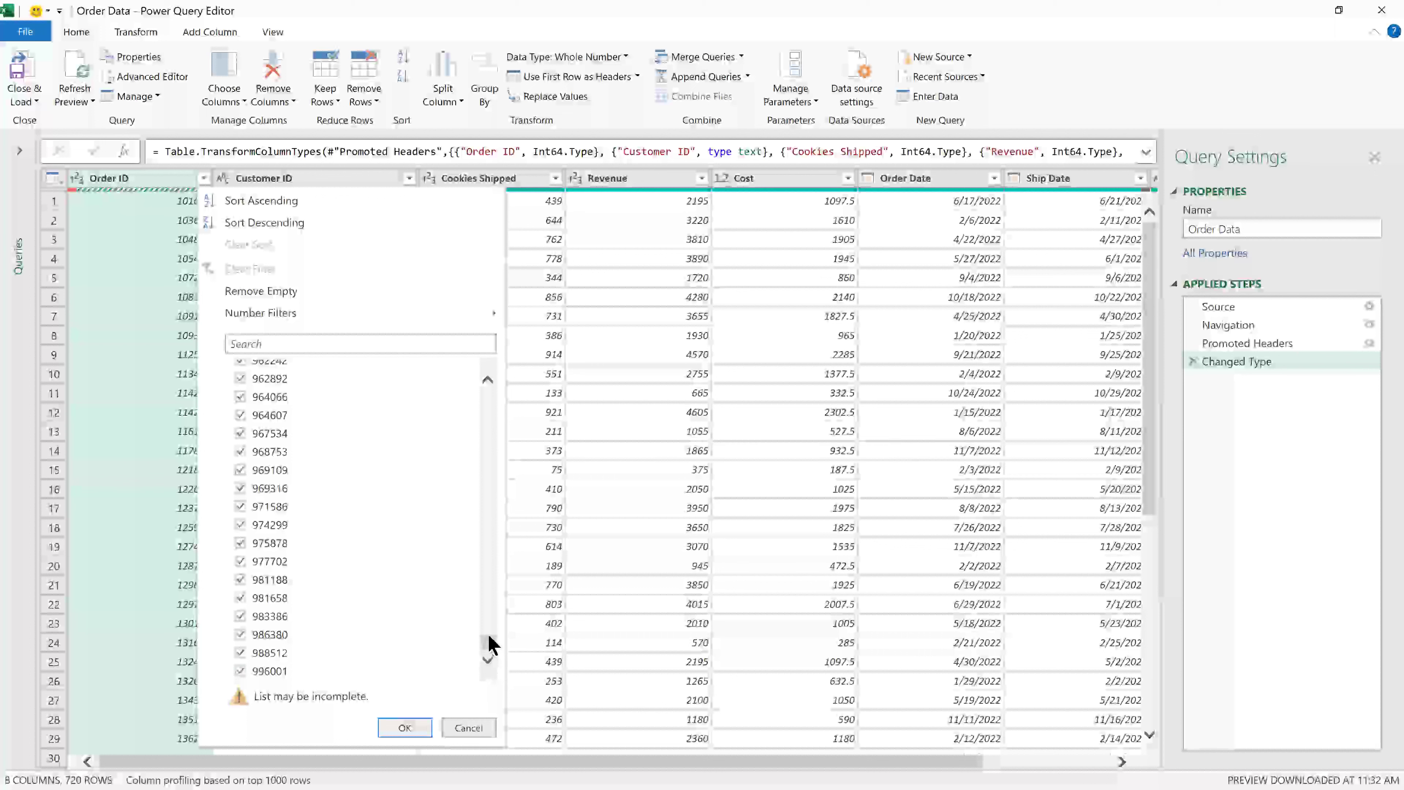
left_click_drag(489, 644, 494, 377)
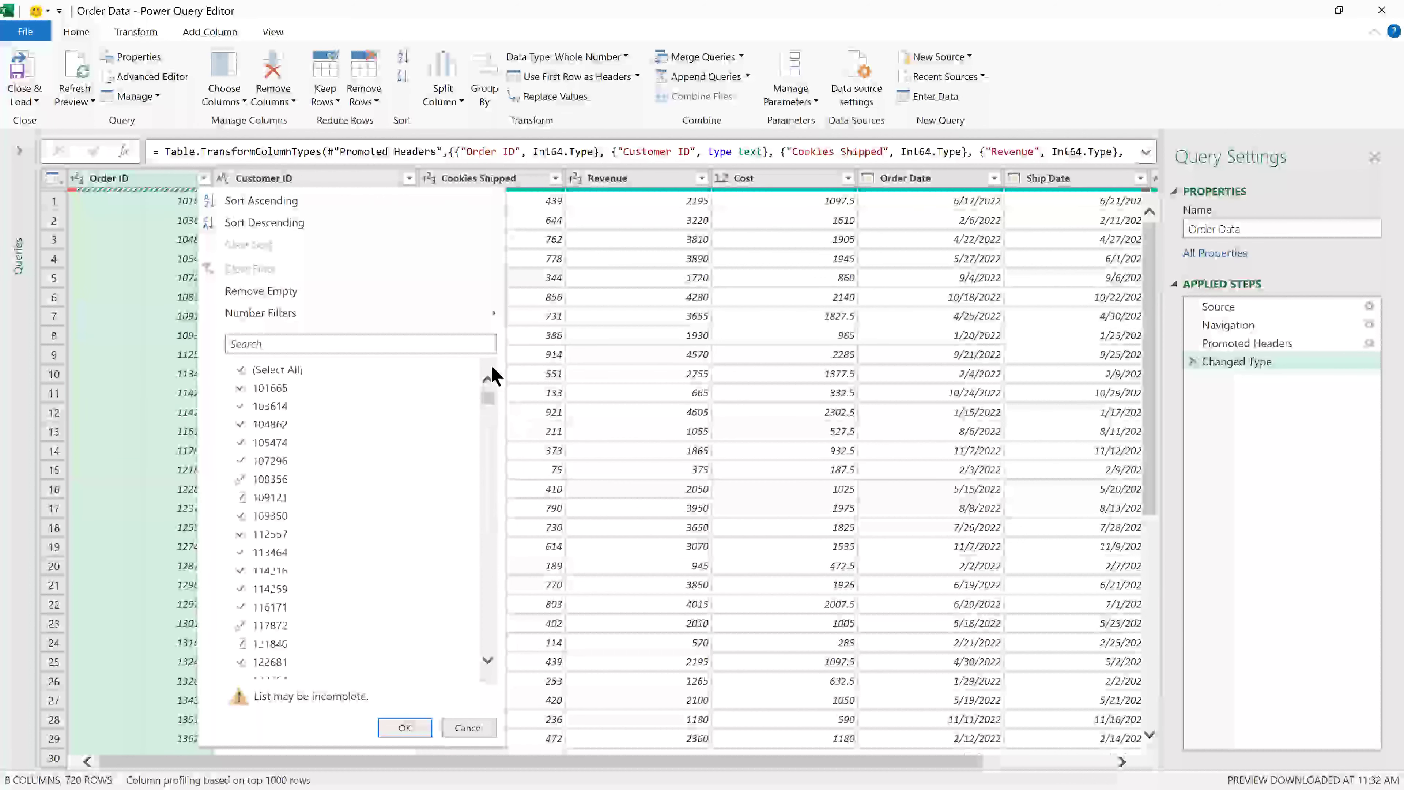
scroll(423, 414, "down", 8)
left_click(333, 347)
type("x")
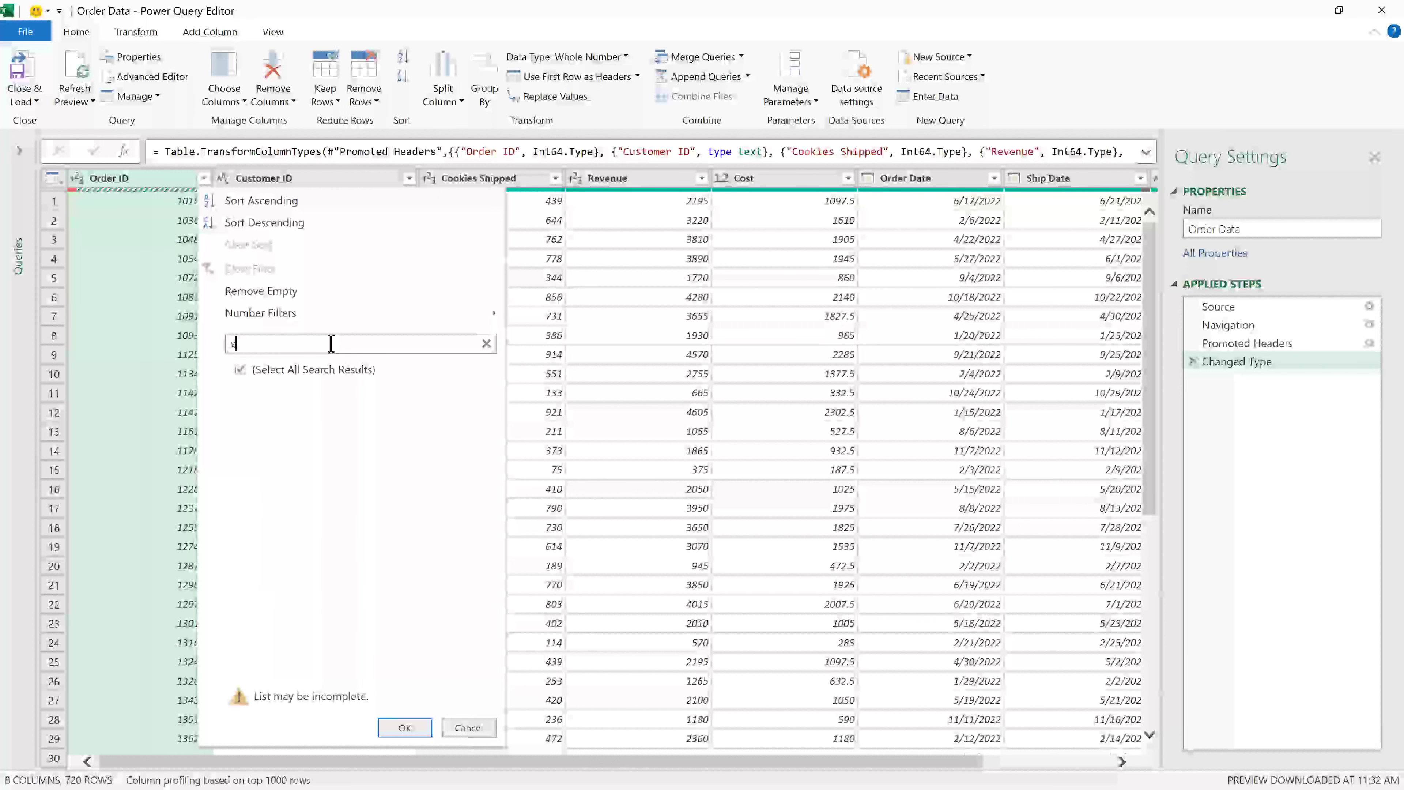
type("xxxxx")
left_click(409, 728)
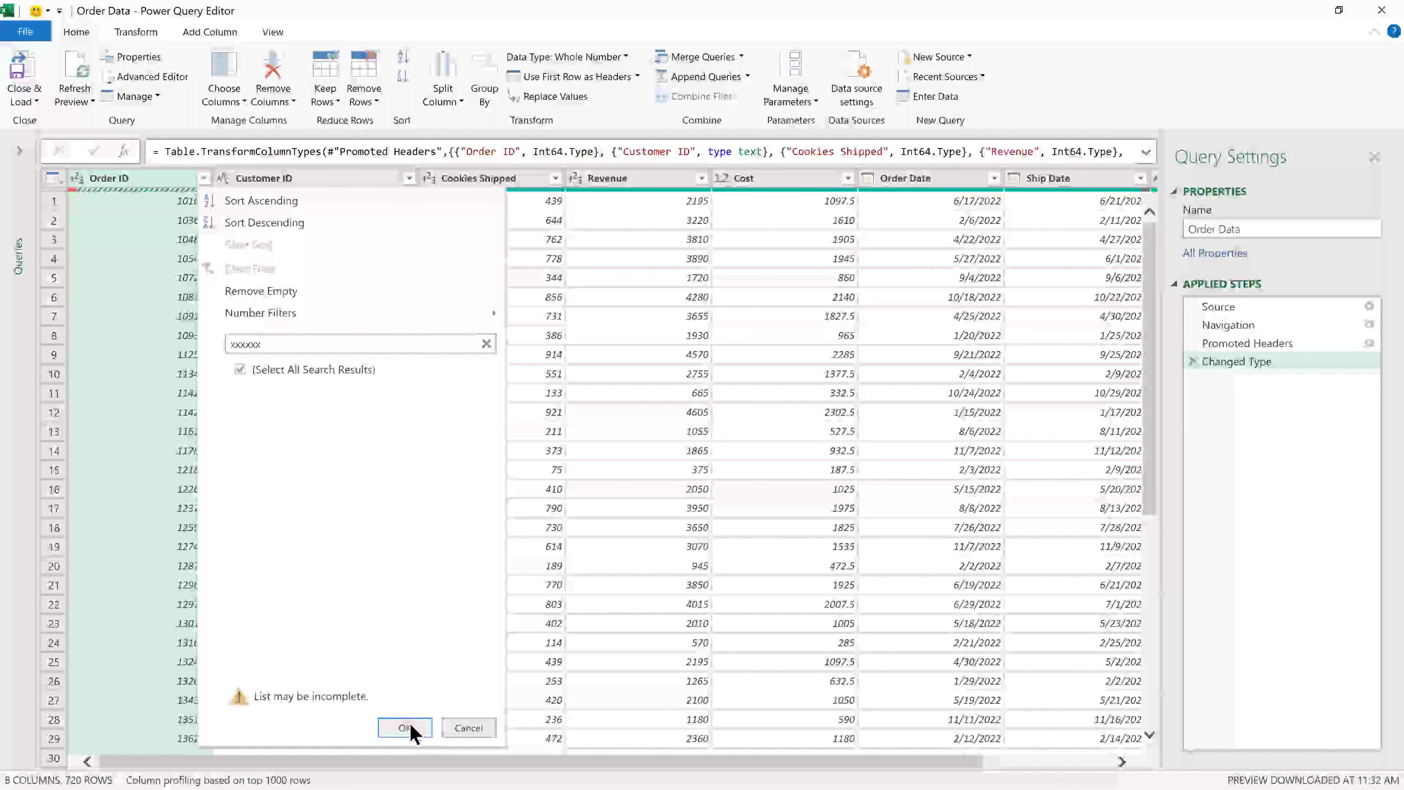
left_click(475, 727)
left_click(140, 202)
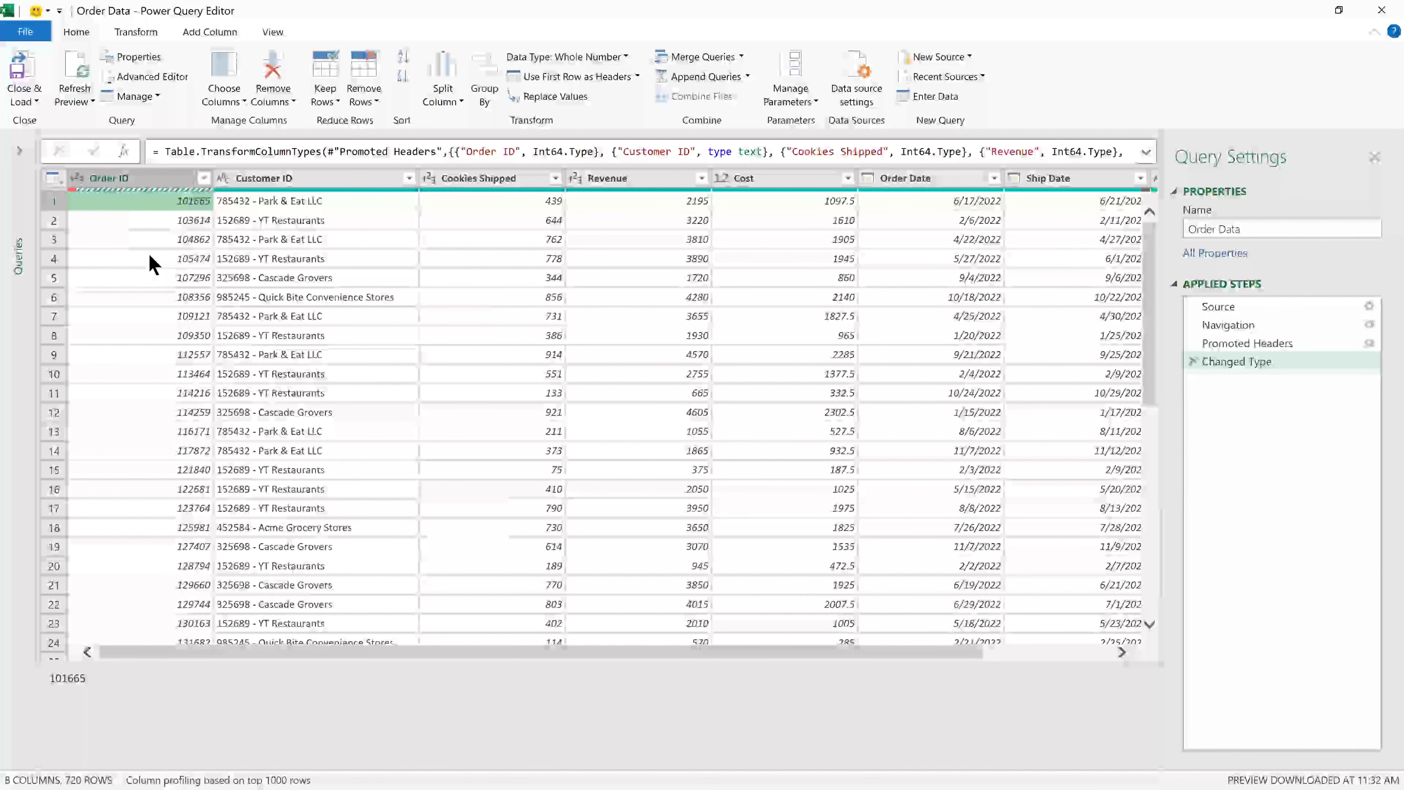
left_click(203, 178)
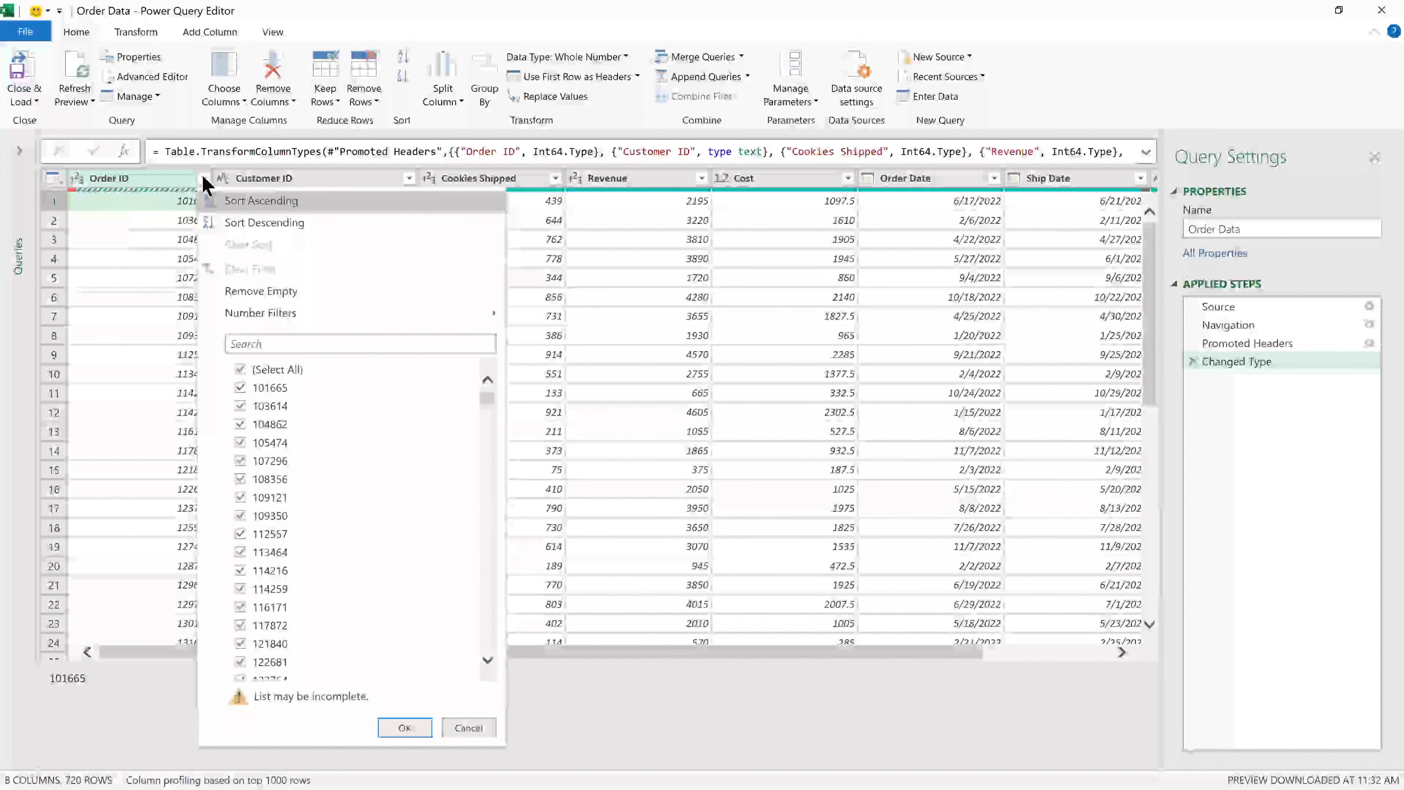
mouse_move(489, 403)
left_mouse_down()
mouse_move(486, 644)
mouse_move(481, 422)
left_mouse_up()
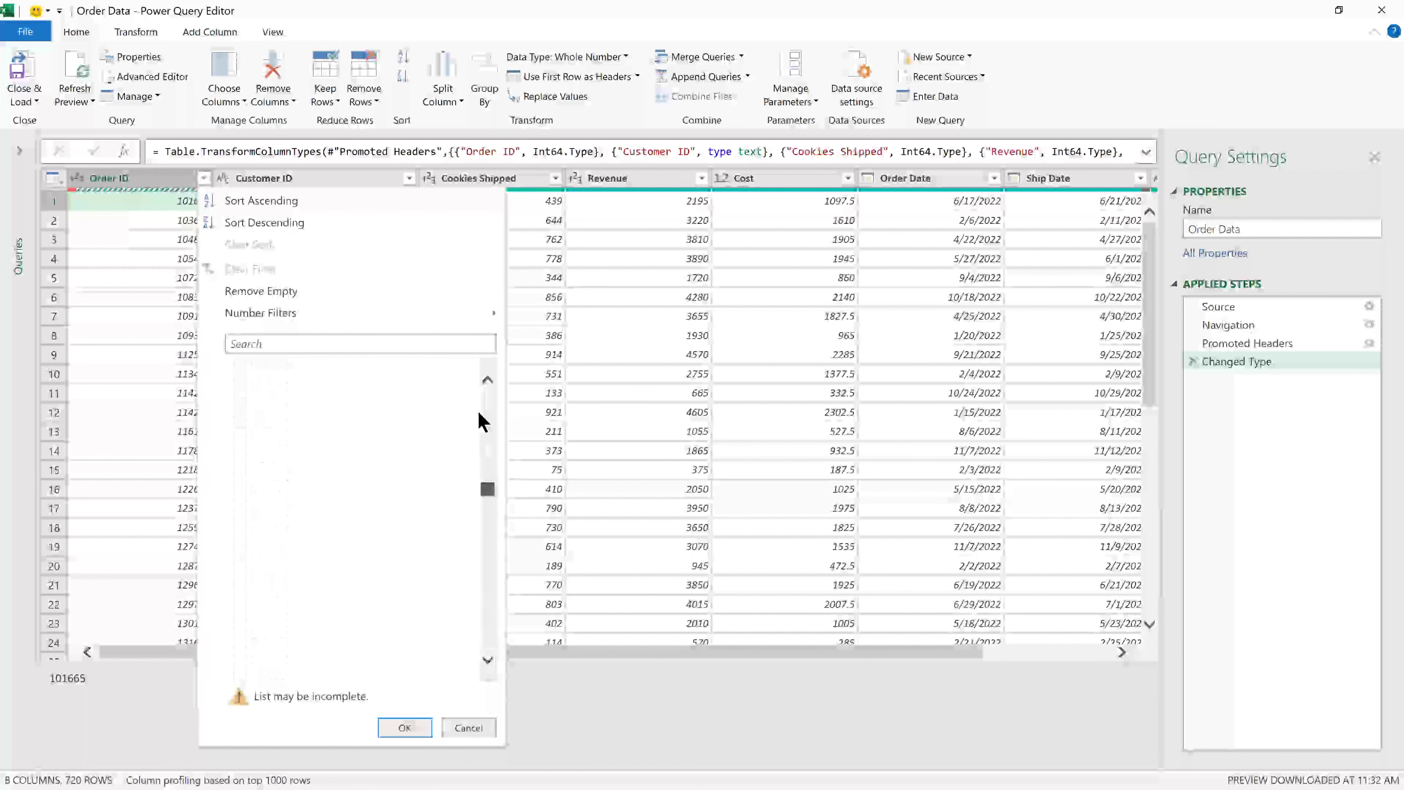
key("Escape")
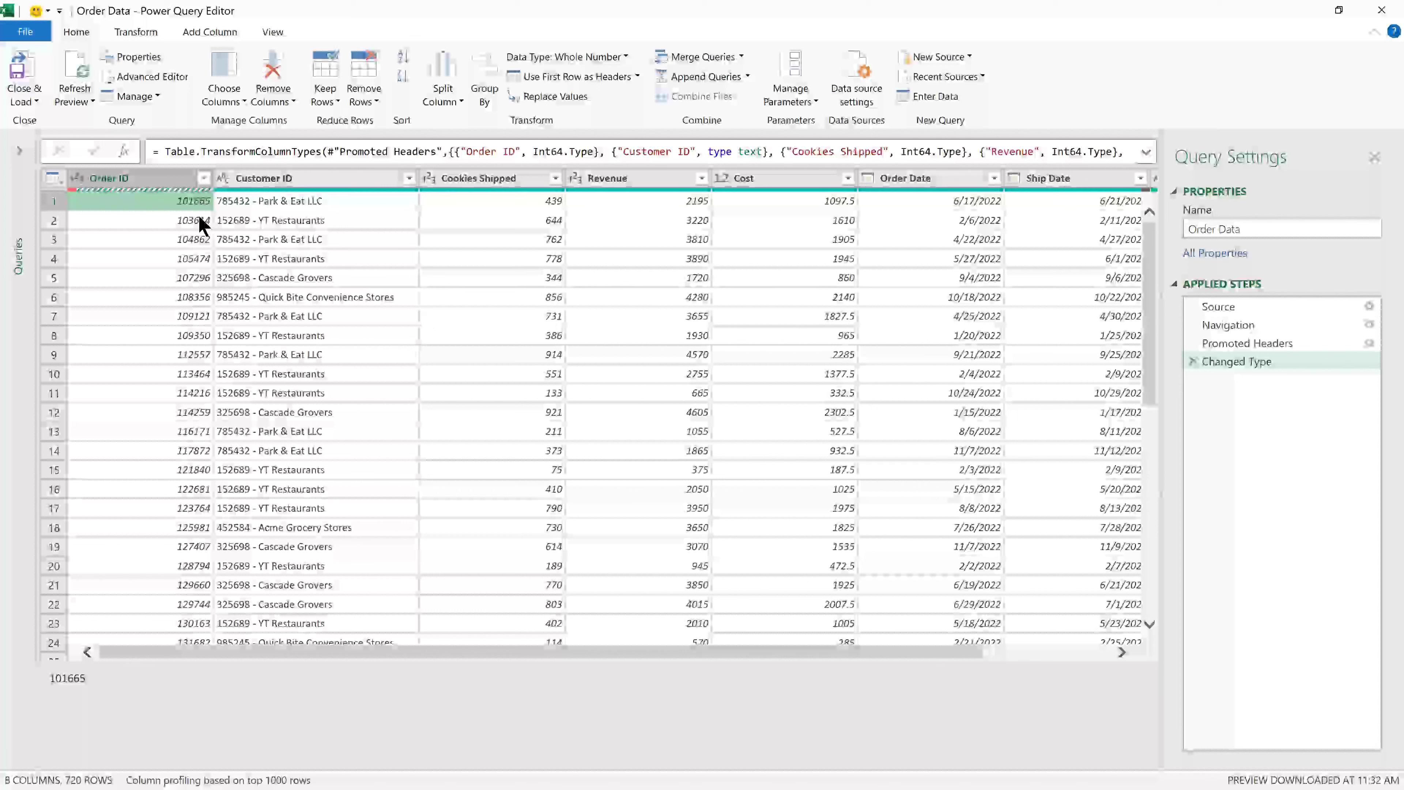
- Try to keep only the rows duplicated across Order ID and Customer ID, and delete the resulting applied step
left_click(152, 180)
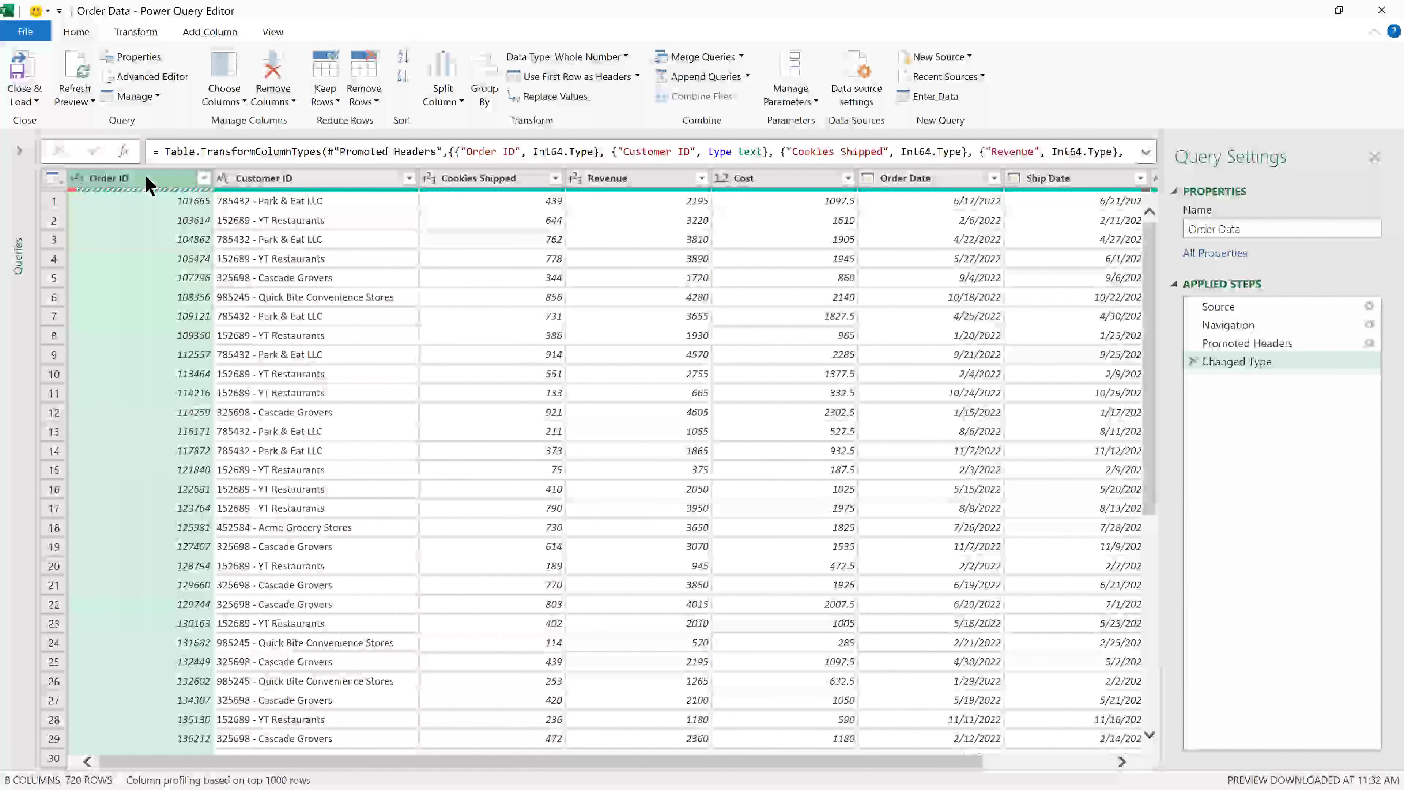
left_click(279, 180, "ctrl")
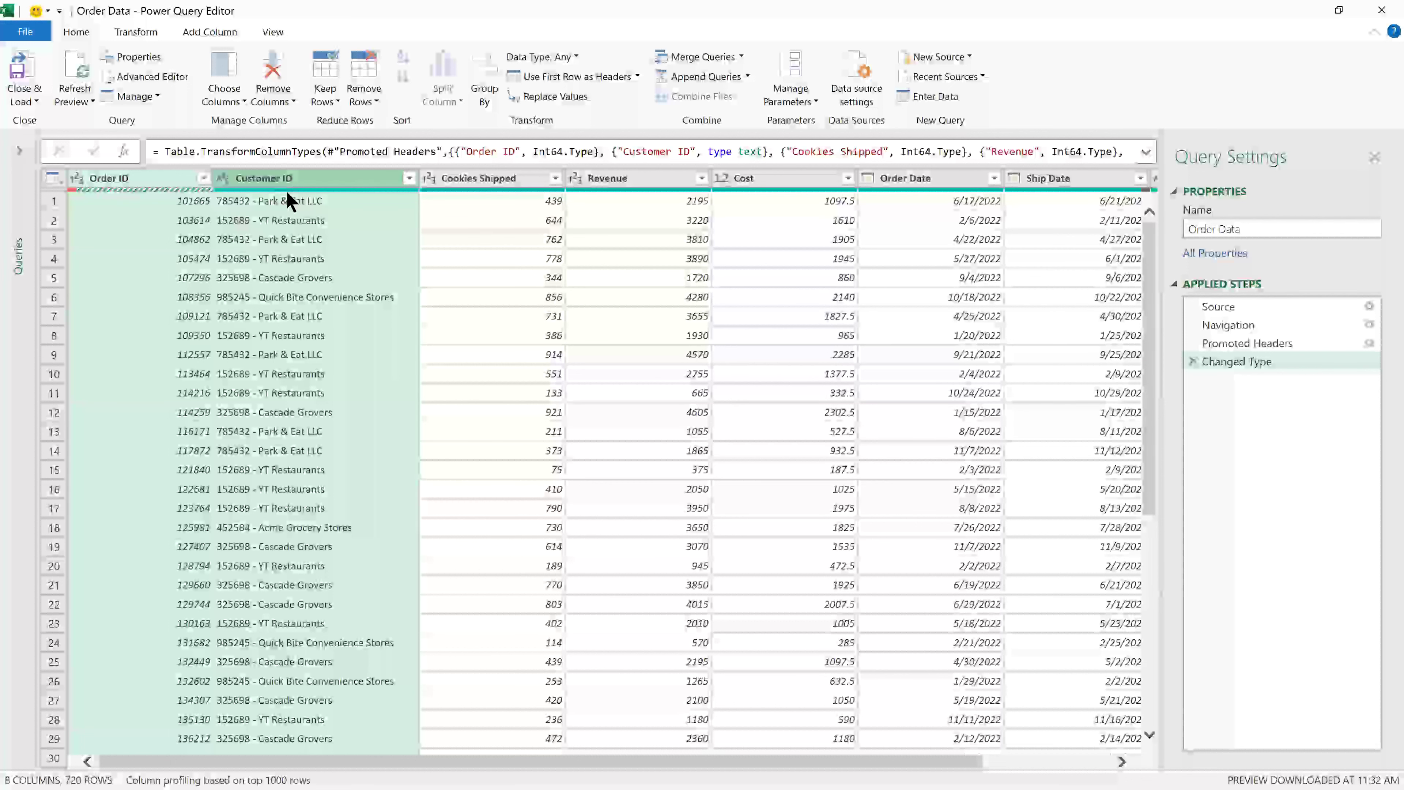
left_click(329, 102)
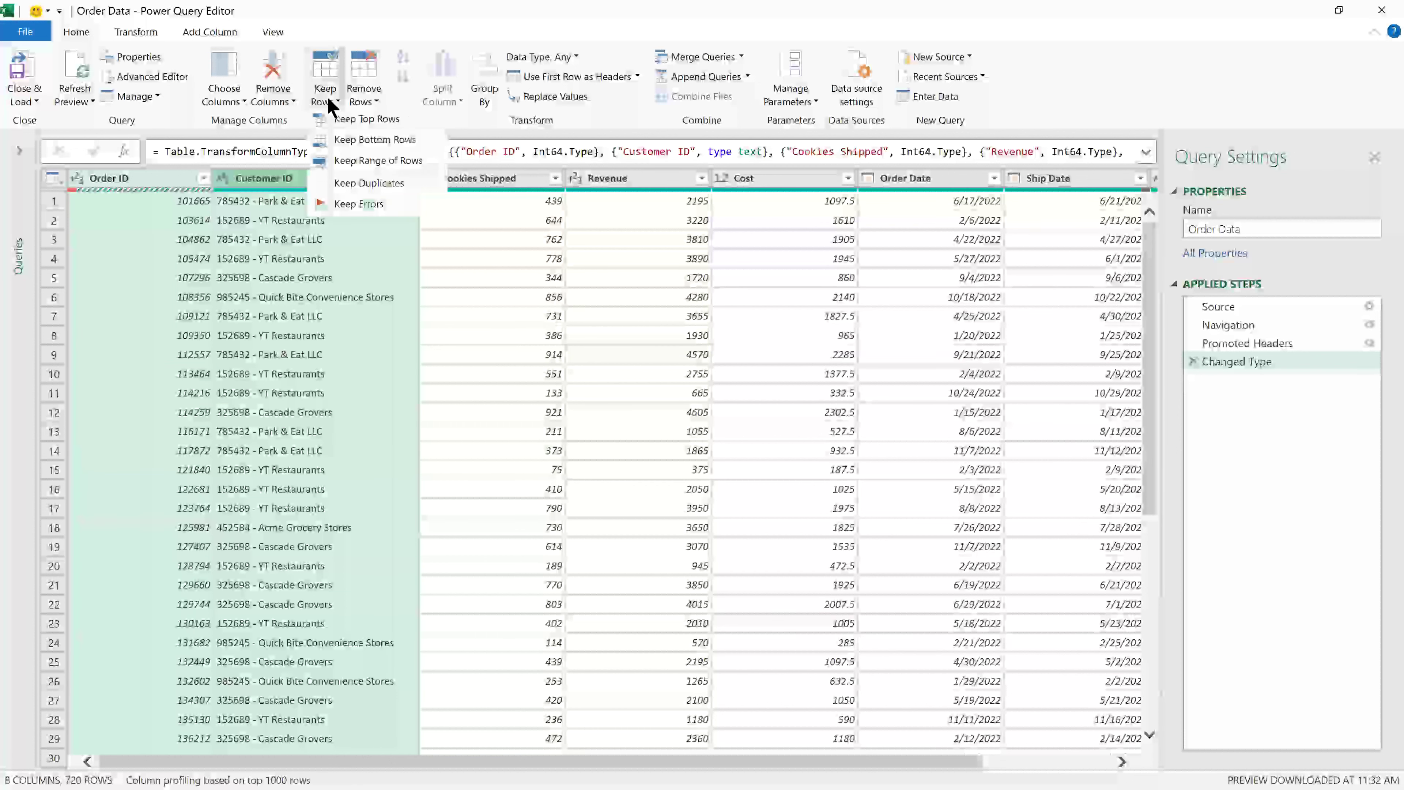
left_click(359, 187)
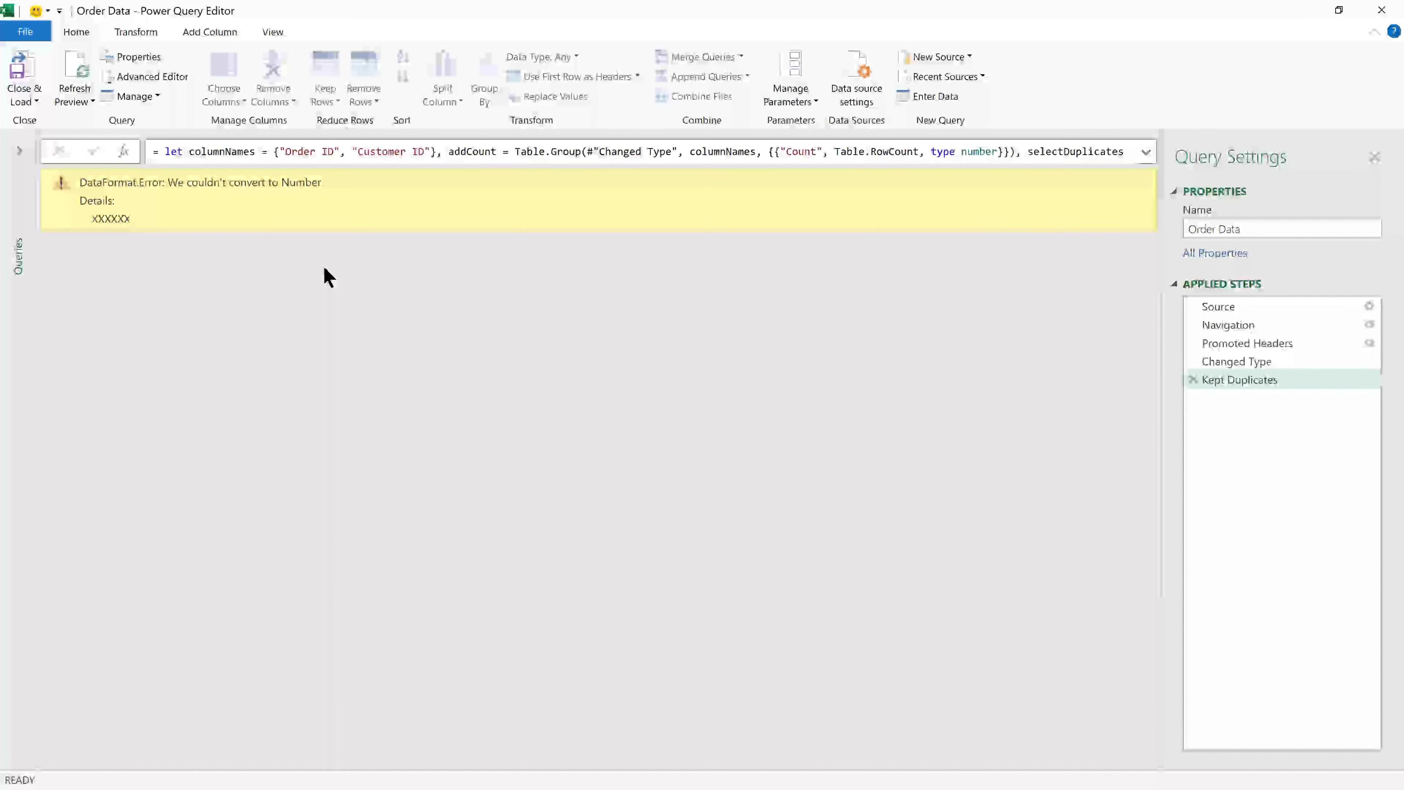
left_click(194, 200)
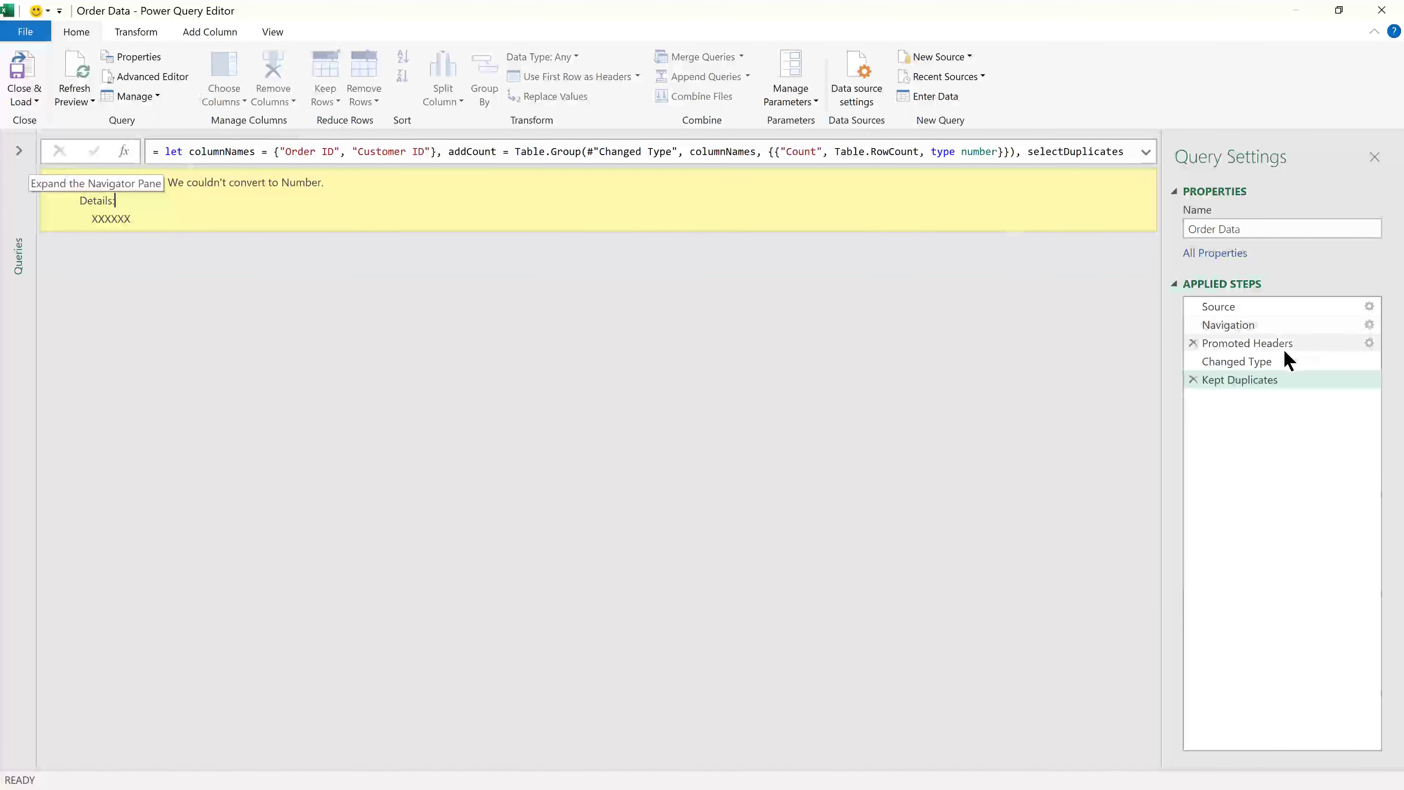
left_click(1193, 380)
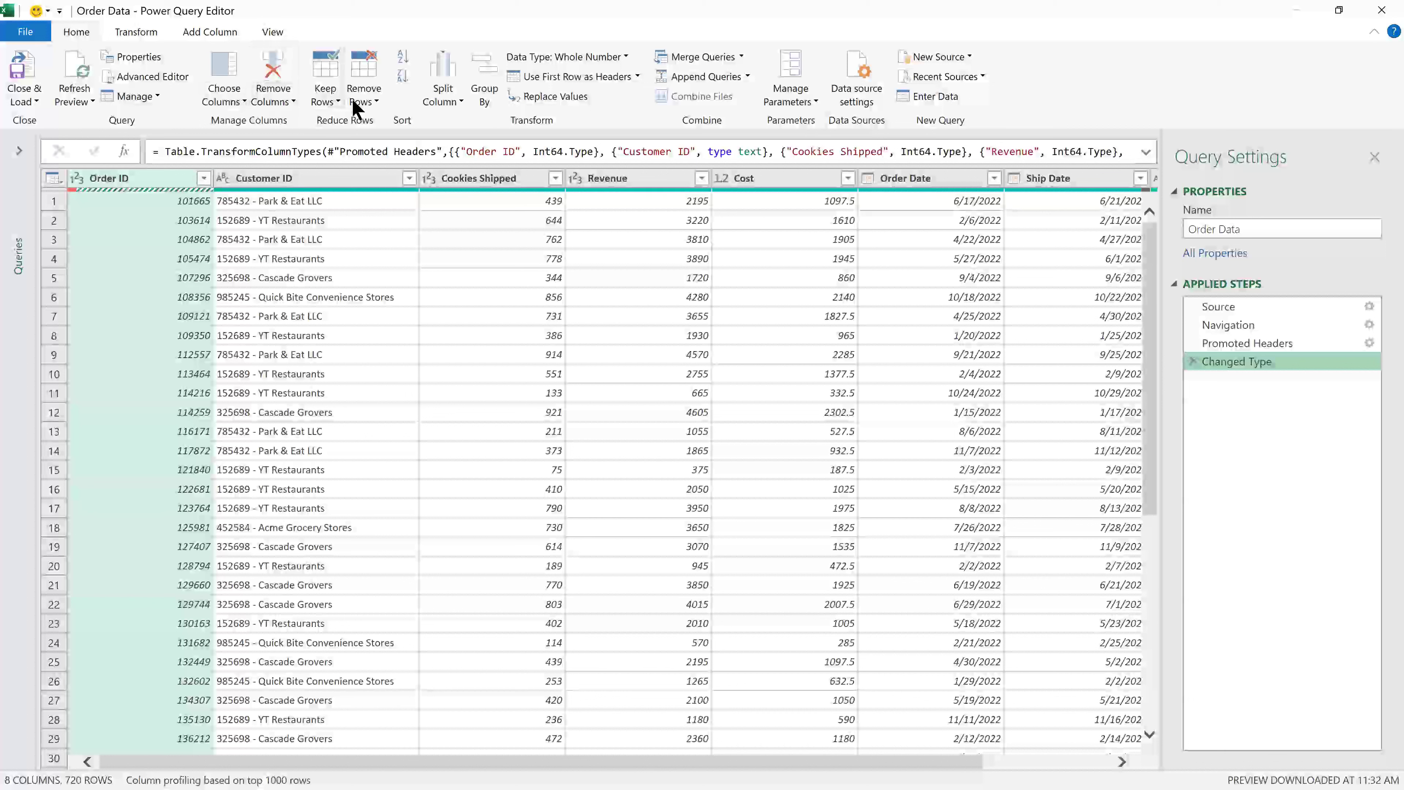
- Remove the rows with errors in the Order ID column
left_click(370, 102)
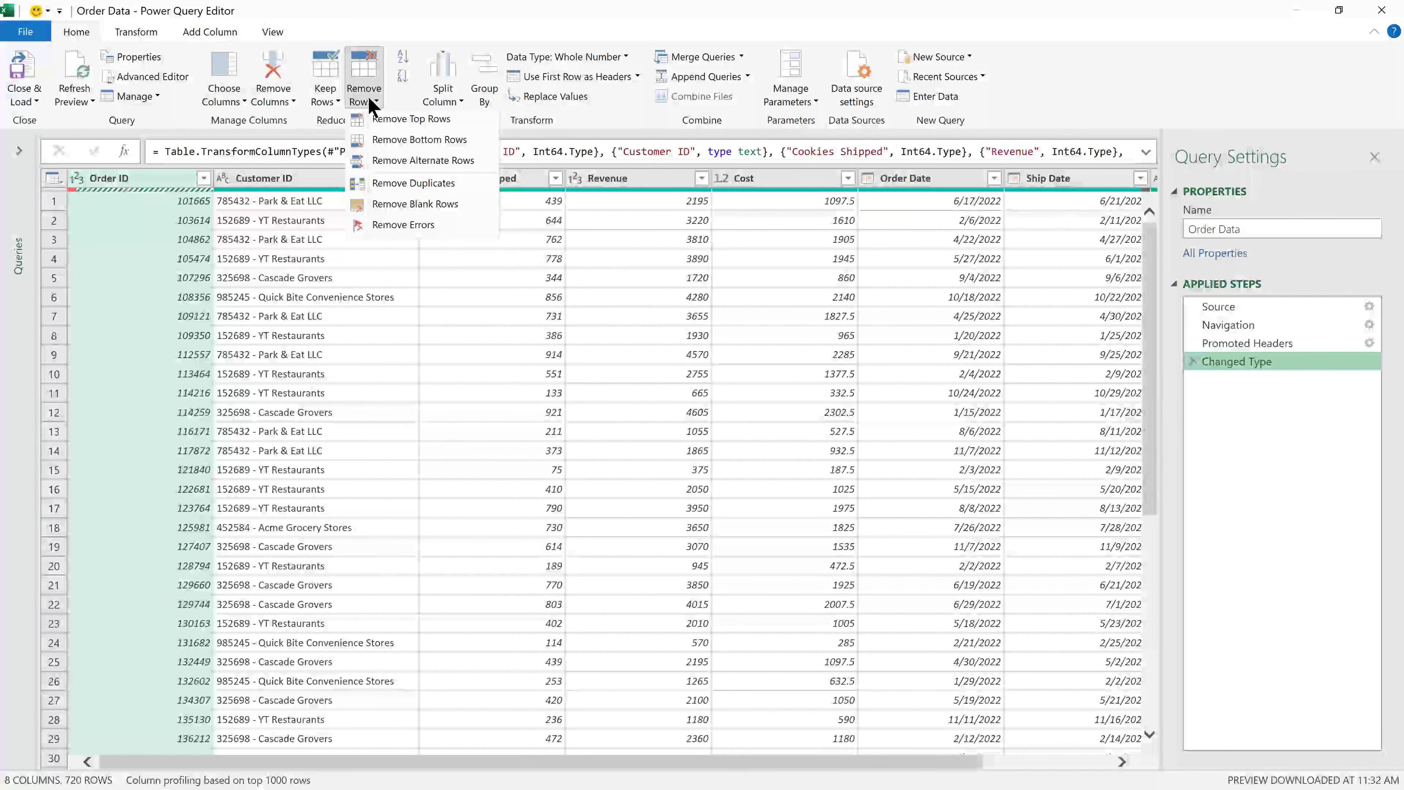
left_click(386, 225)
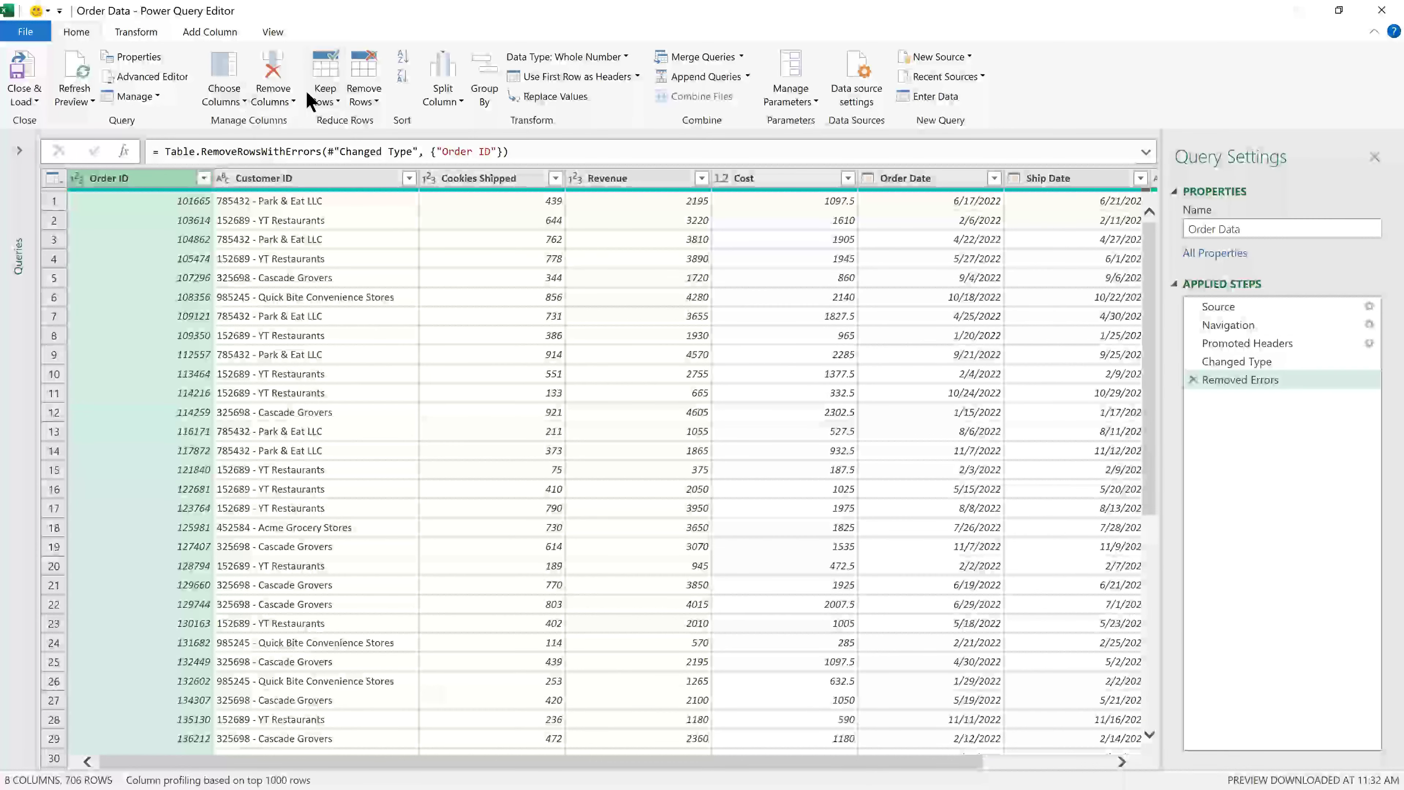
- Keep only duplicates across Order ID and Customer ID to review the repeated orders, and delete the Kept Duplicates step
left_click(325, 102)
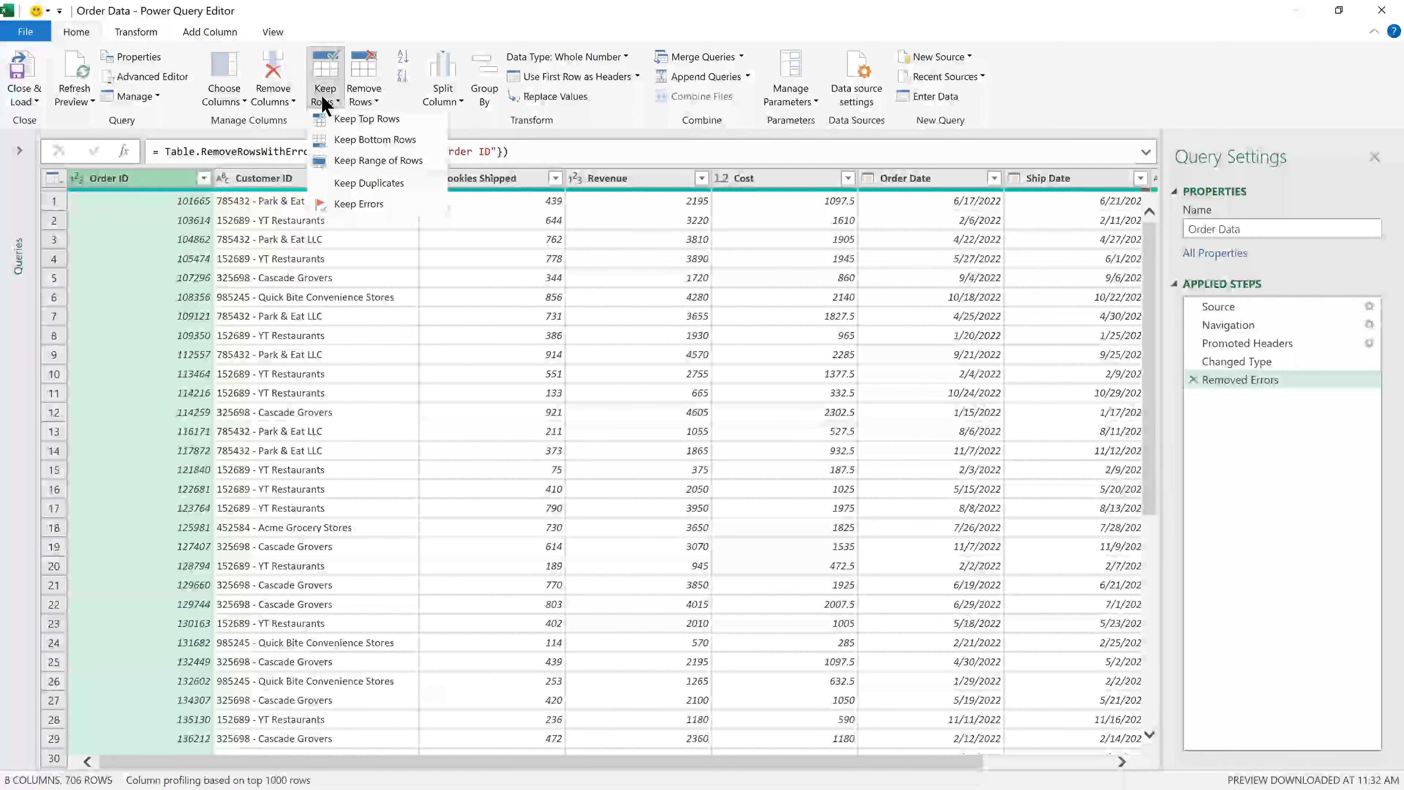
left_click(251, 180)
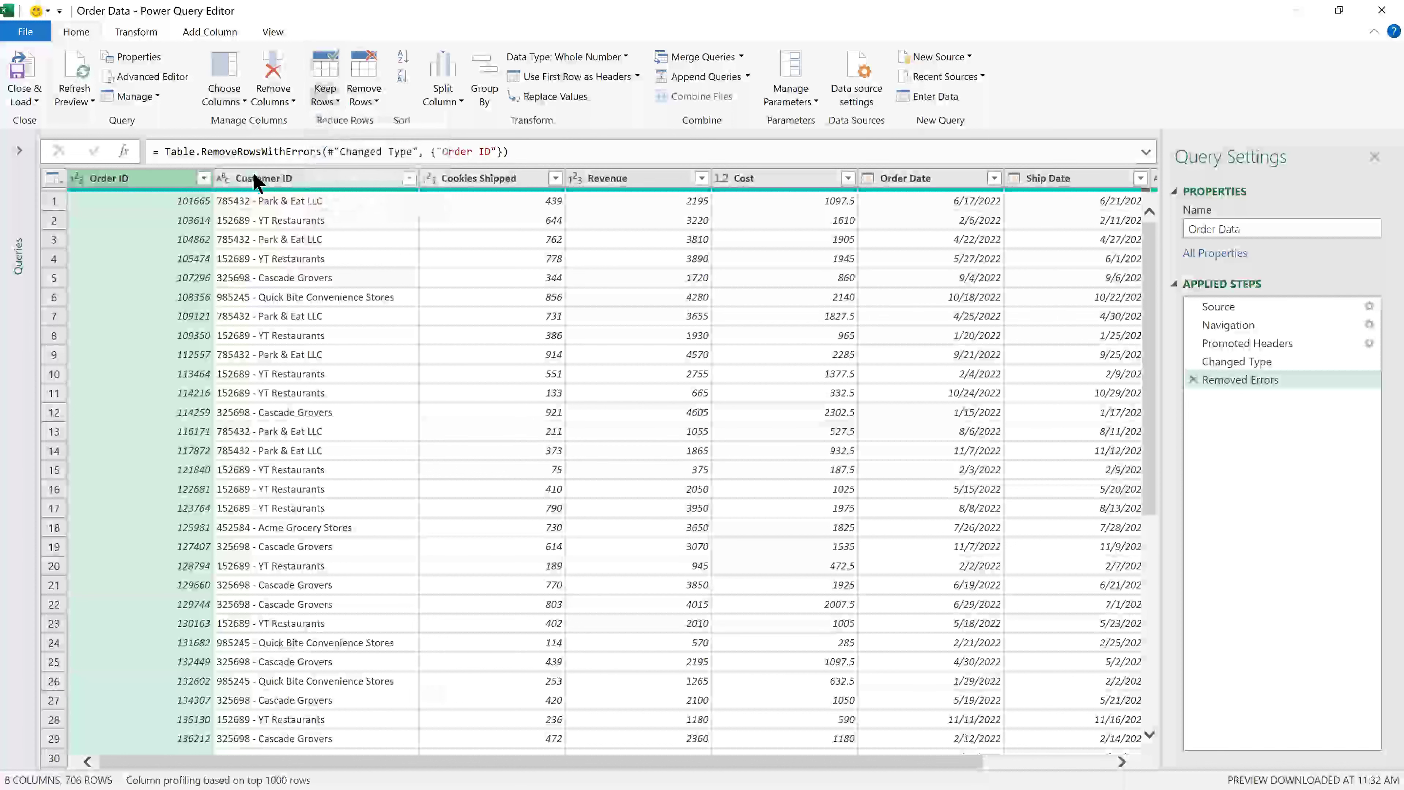
left_click(256, 180, "ctrl")
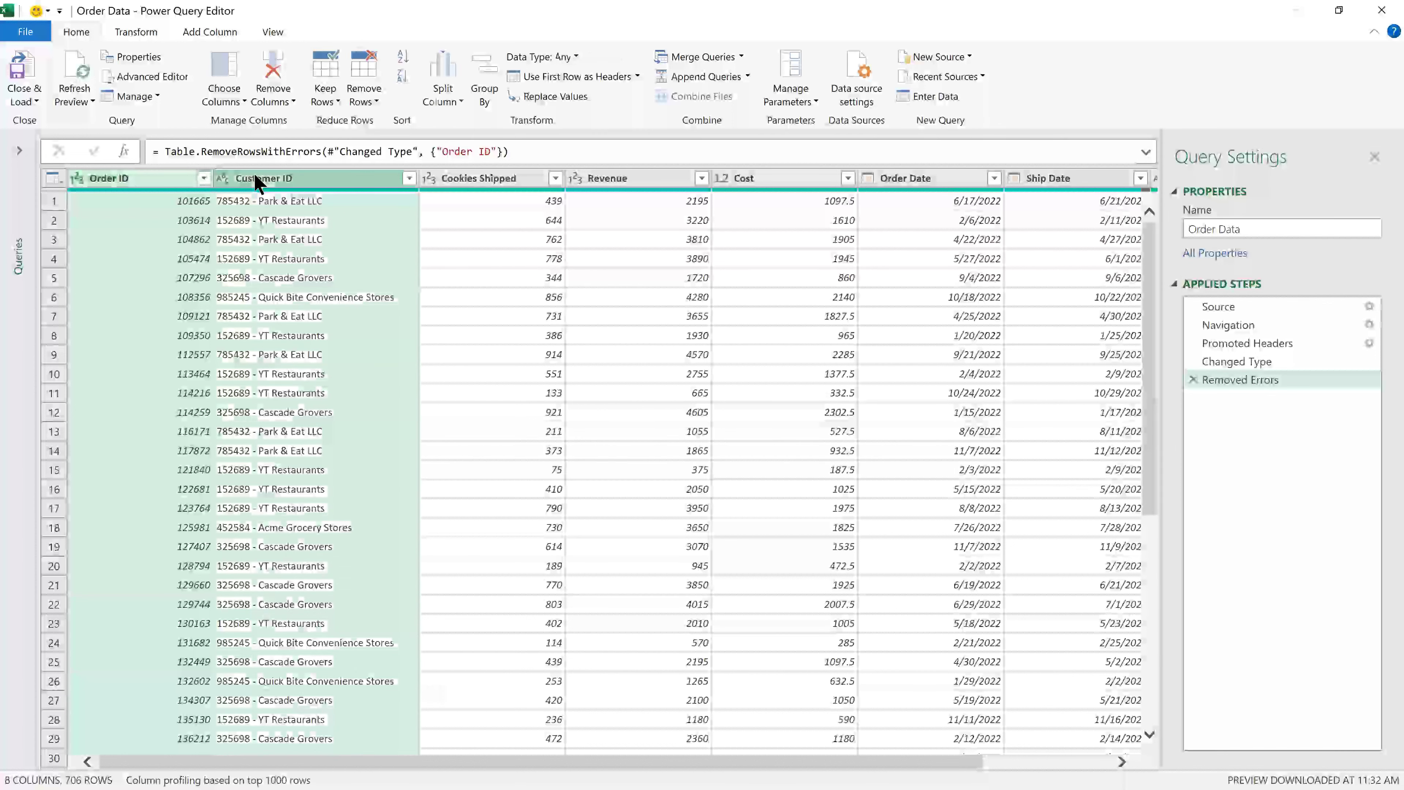
left_click(332, 101)
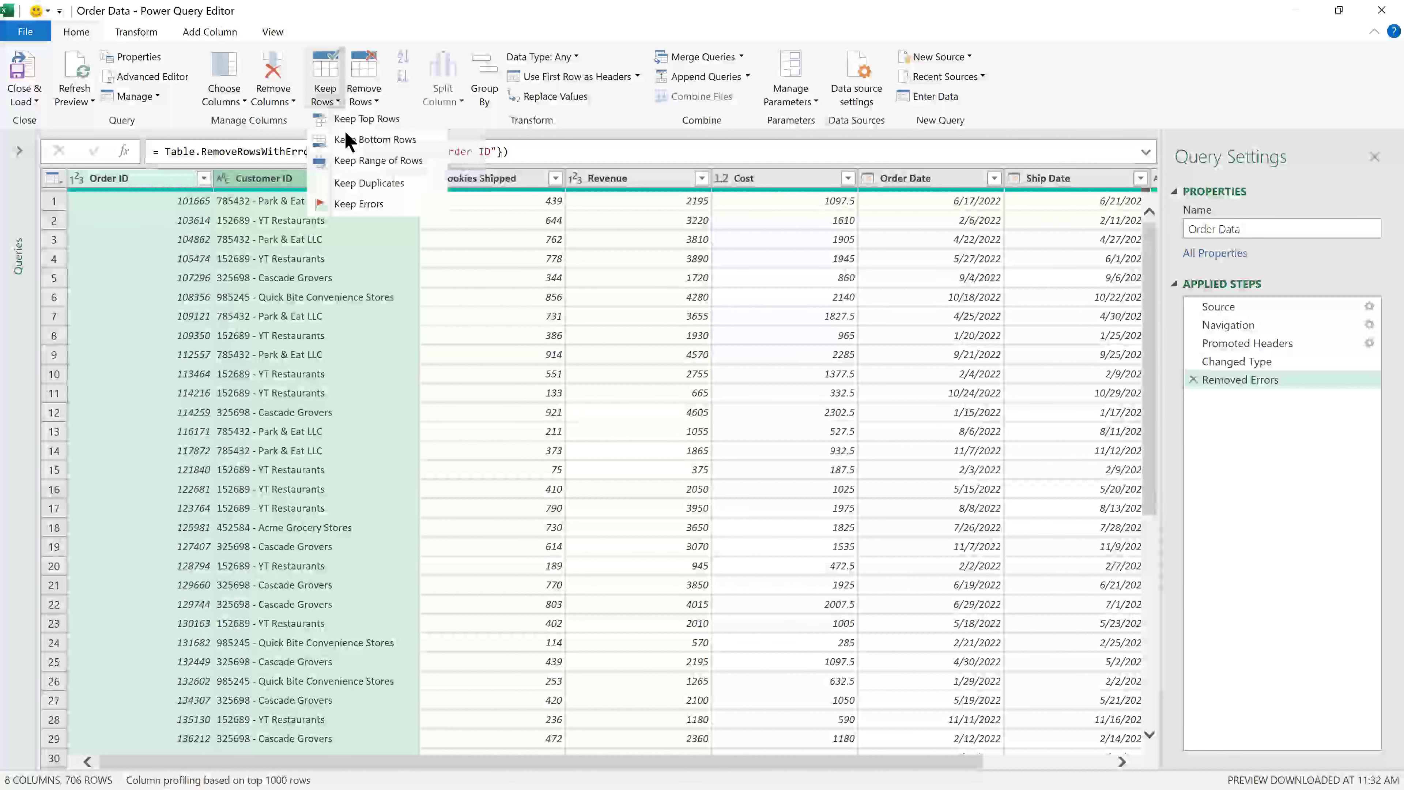
left_click(356, 184)
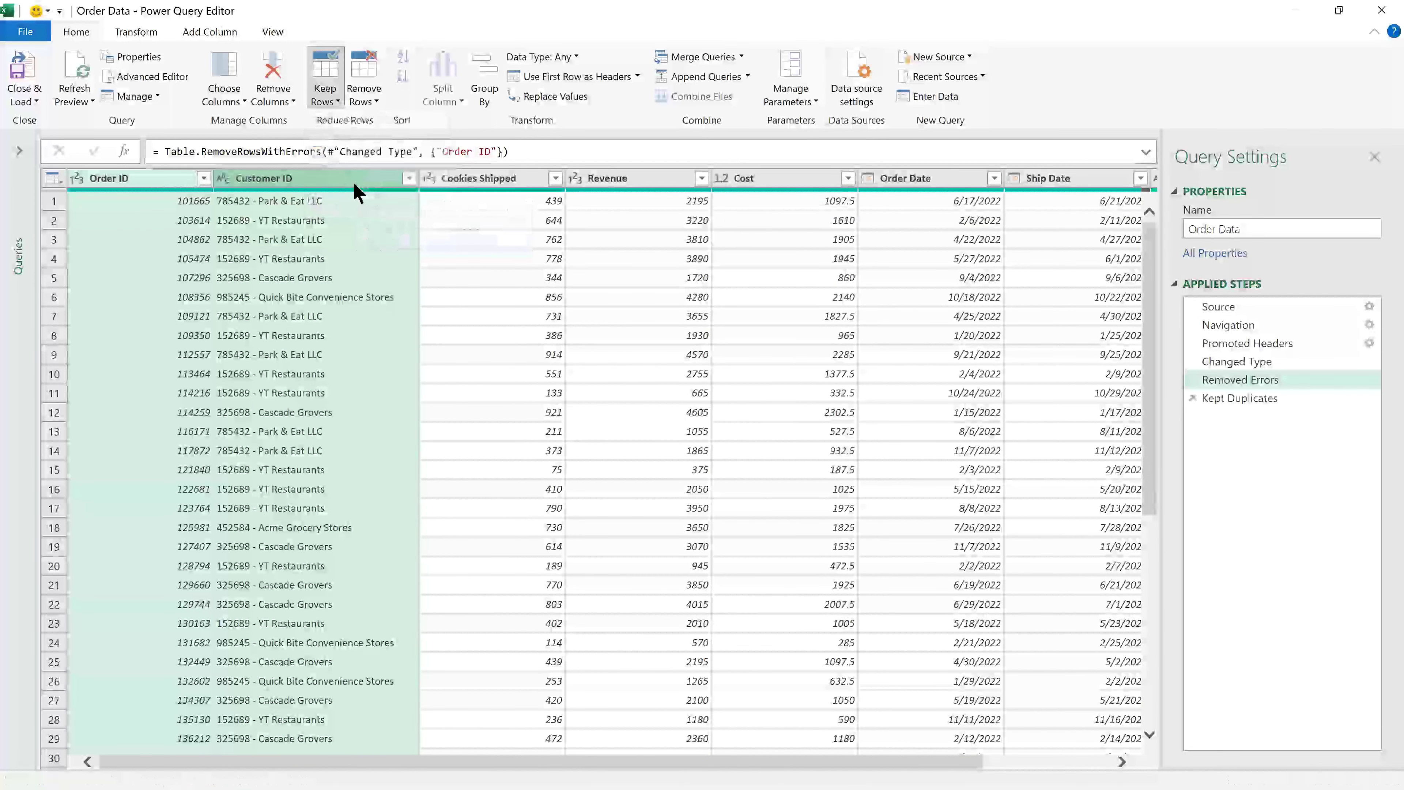
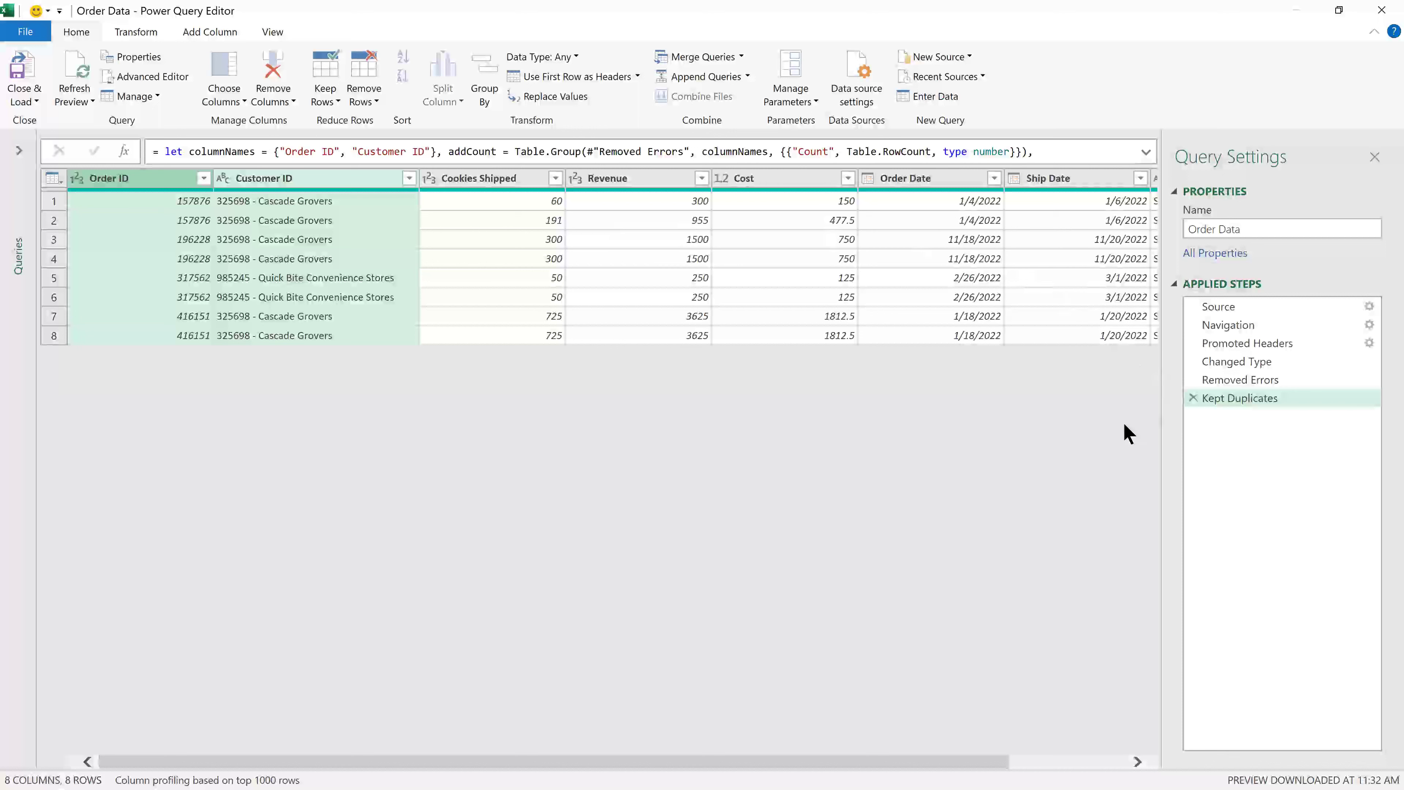
left_click(1193, 398)
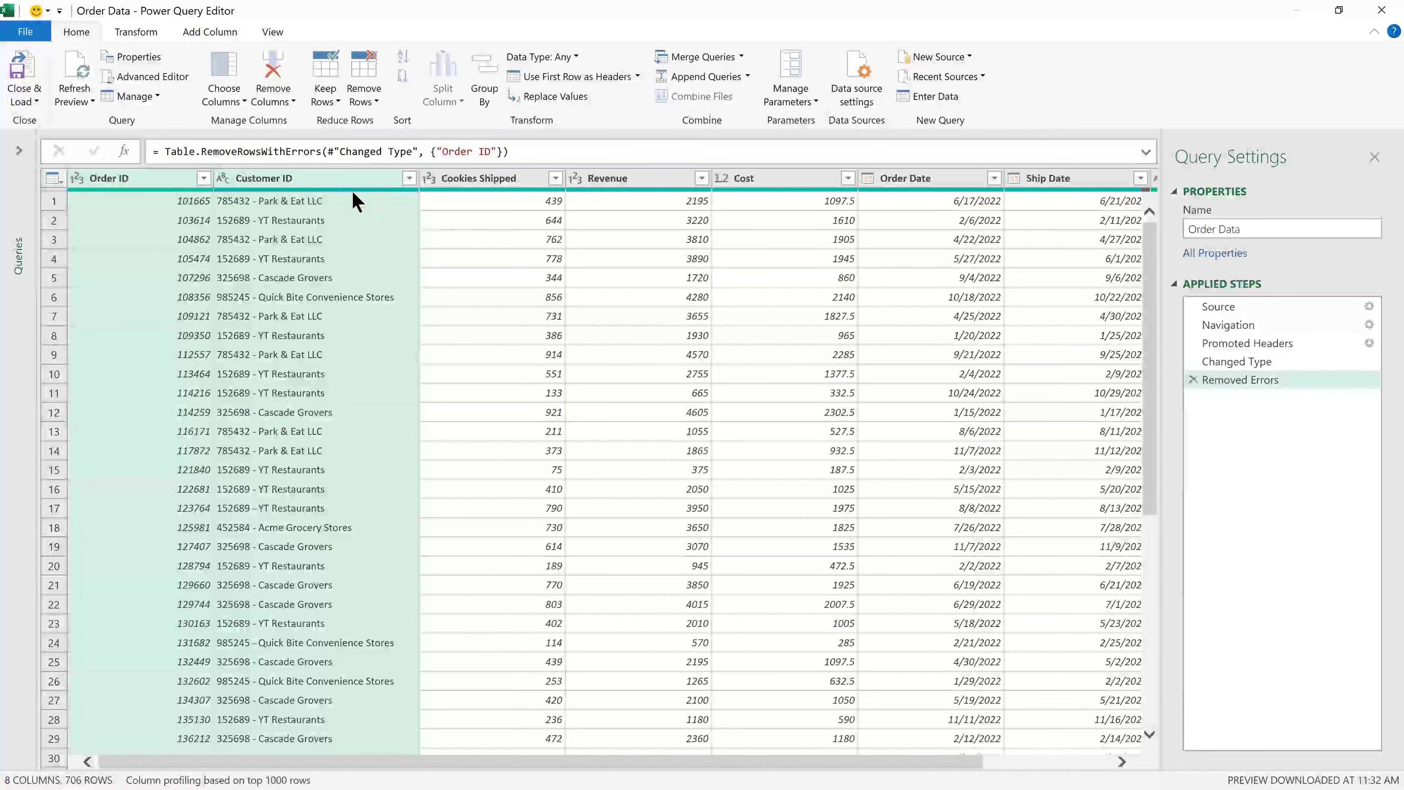
- Remove the duplicate rows based on Order ID and Customer ID, and close and load the Order Data query
left_click(368, 101)
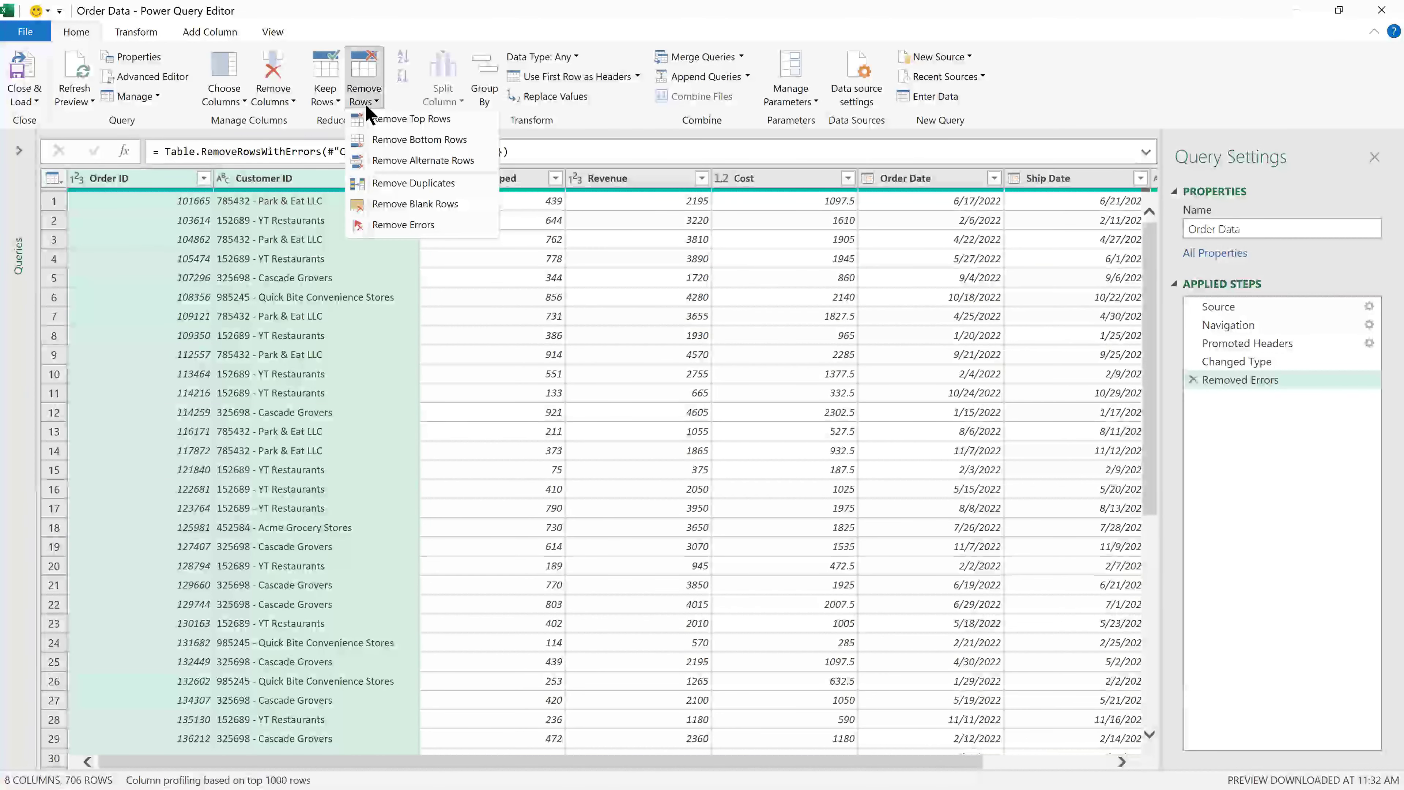
left_click(382, 185)
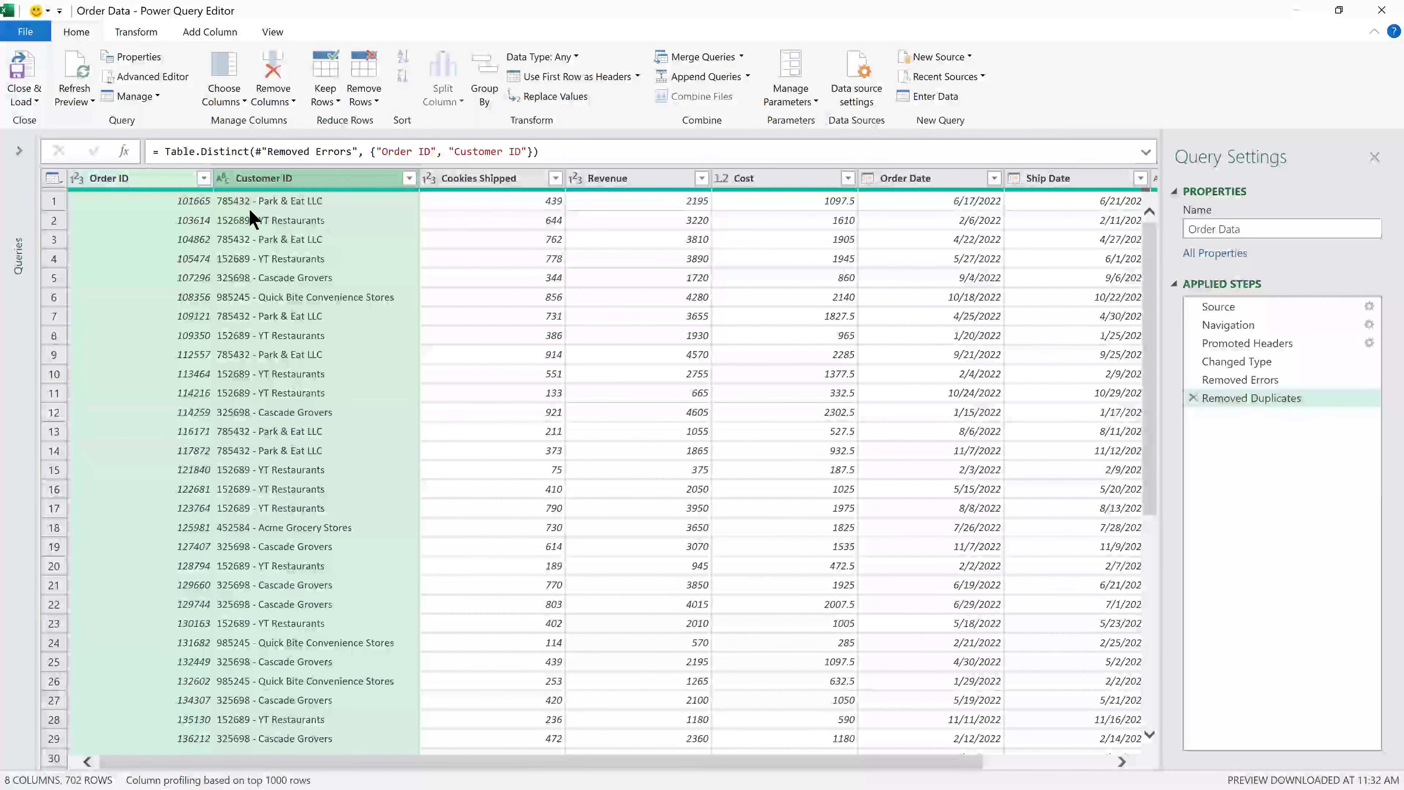
left_click(35, 102)
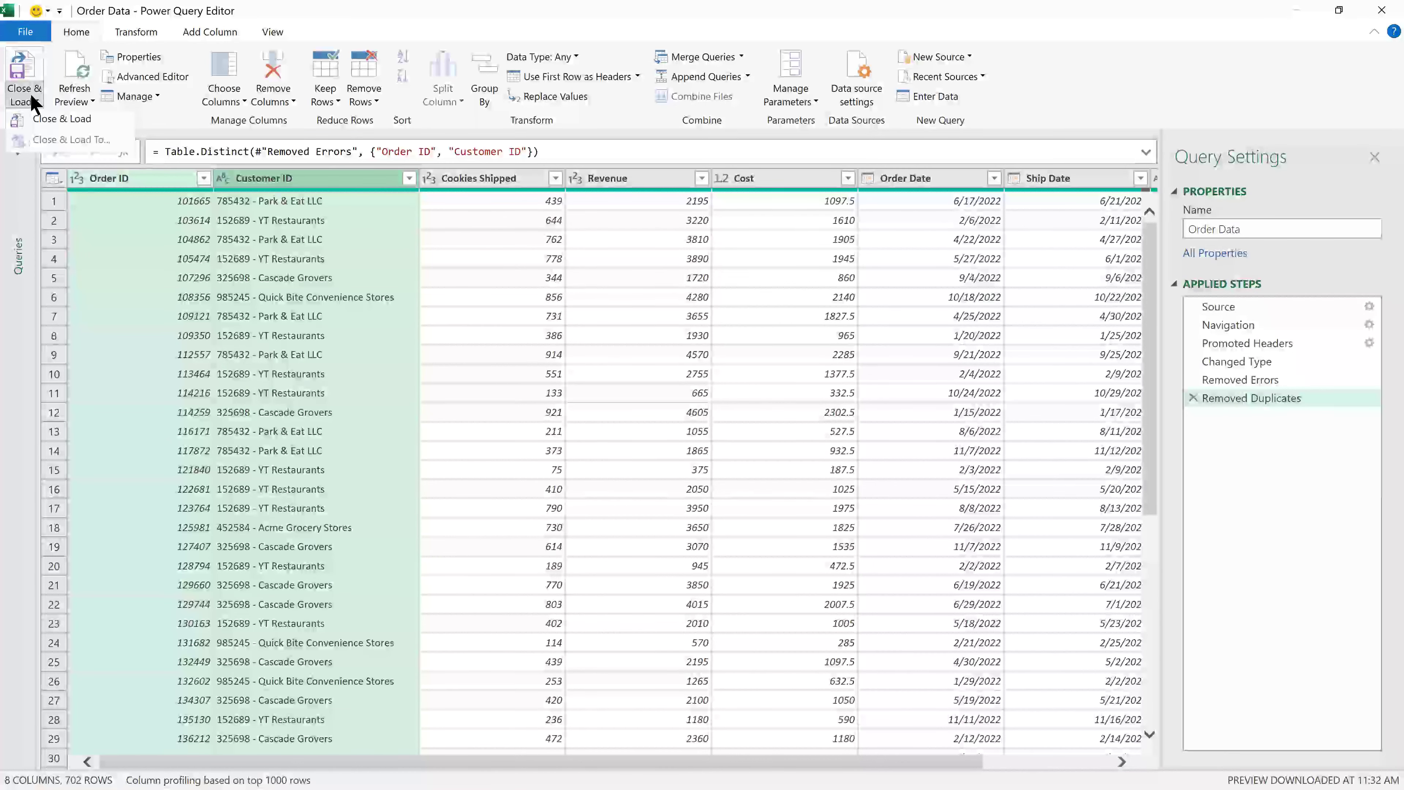
left_click(46, 119)
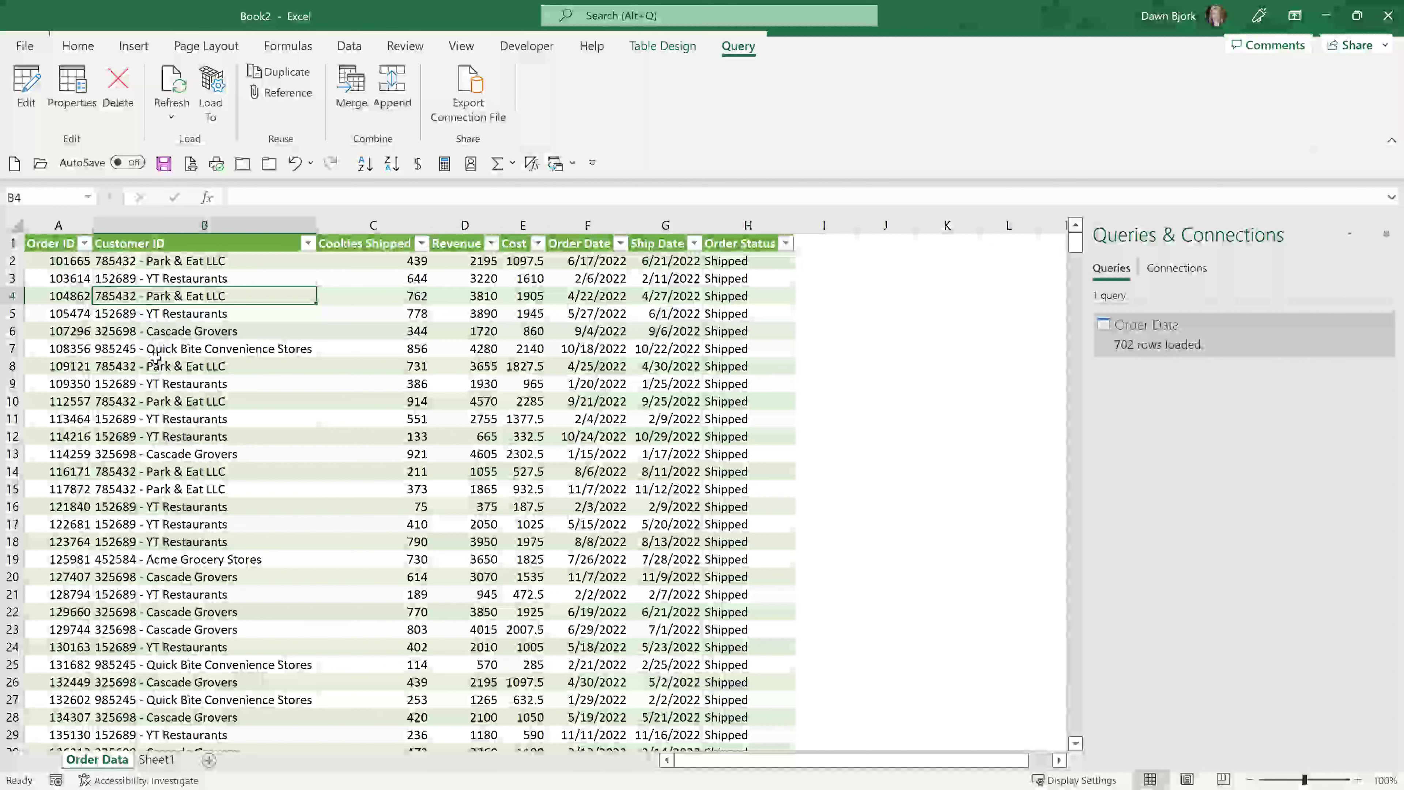
- Switch to the Power Query Results workbook and create a PivotTable from Power_Query_Practice on a new worksheet with Order Date as rows
left_click(571, 162)
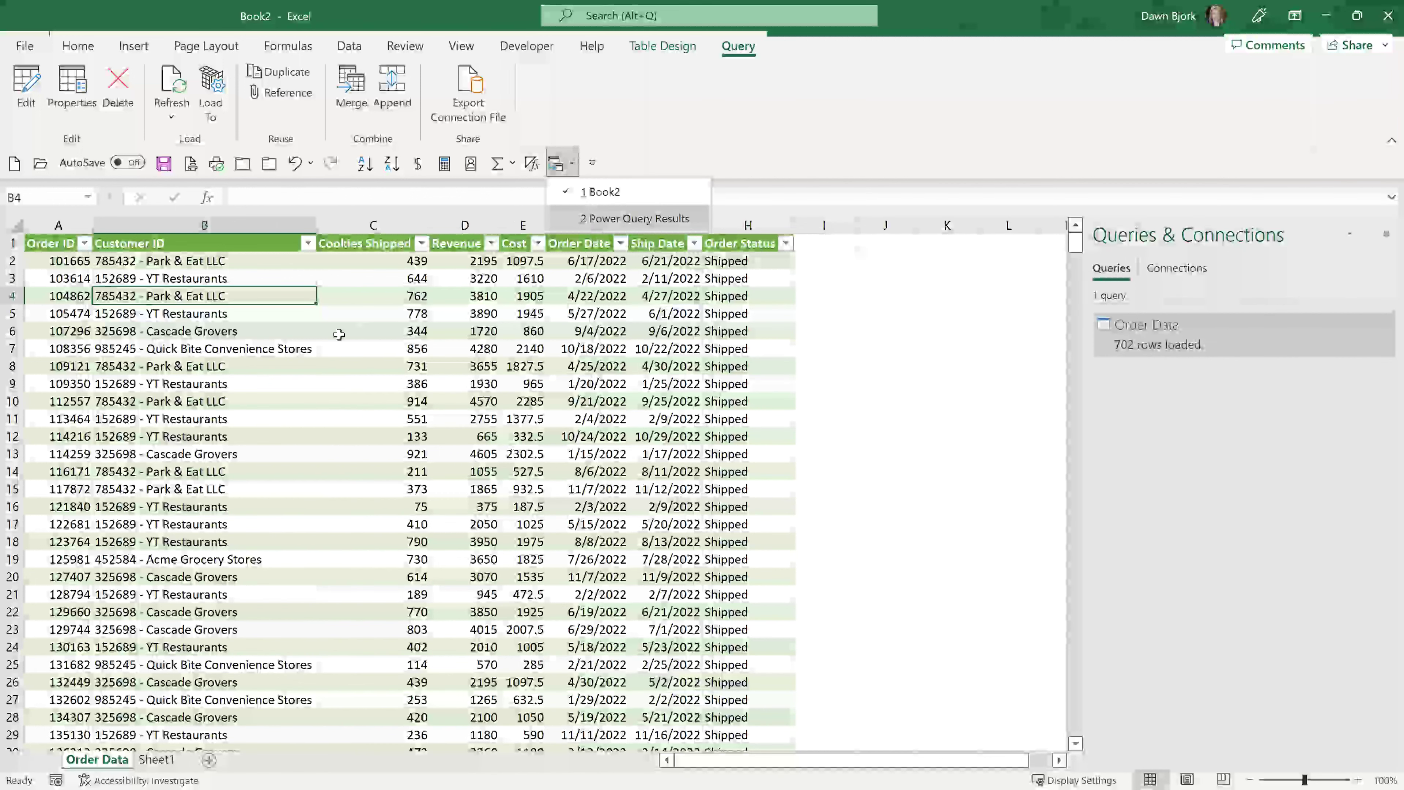
key("2")
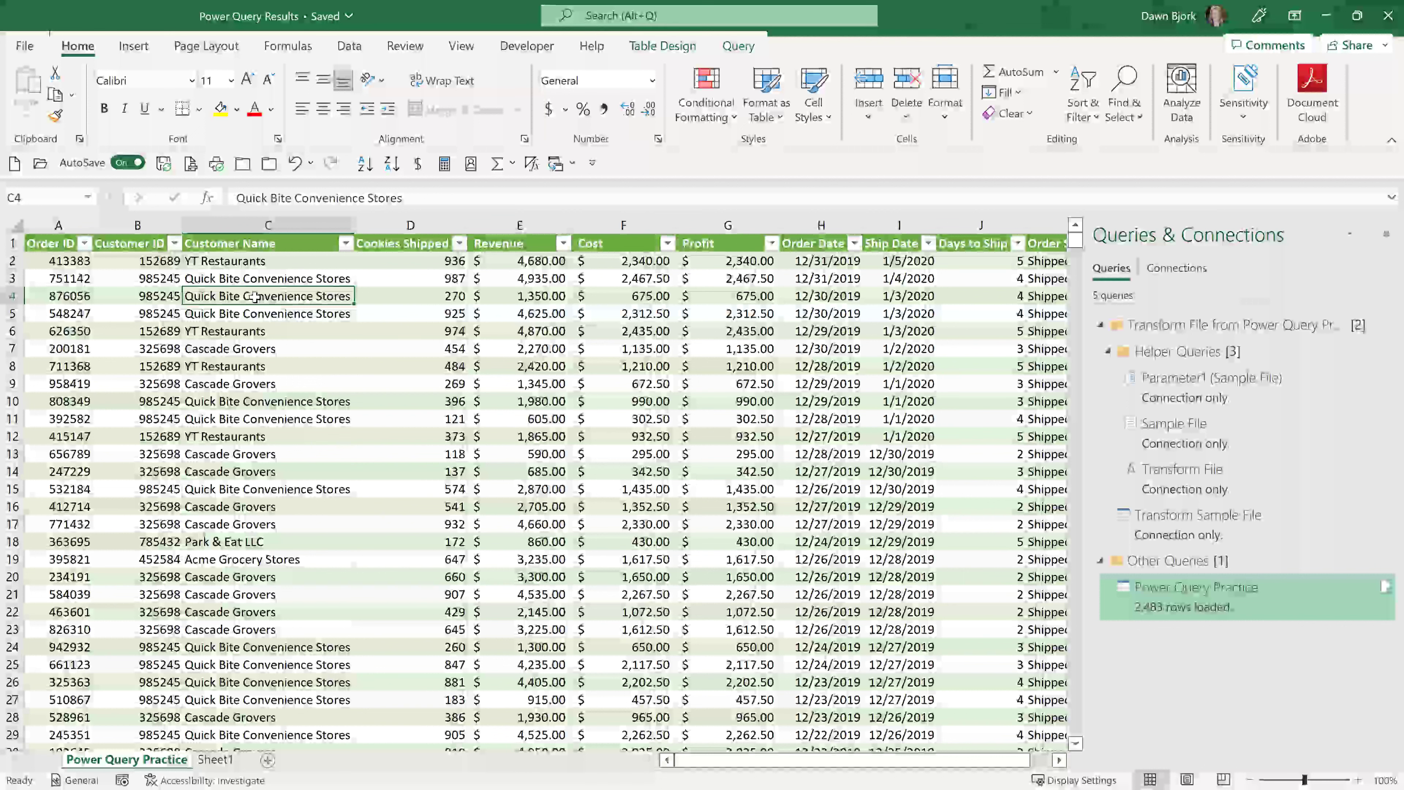
left_click(134, 46)
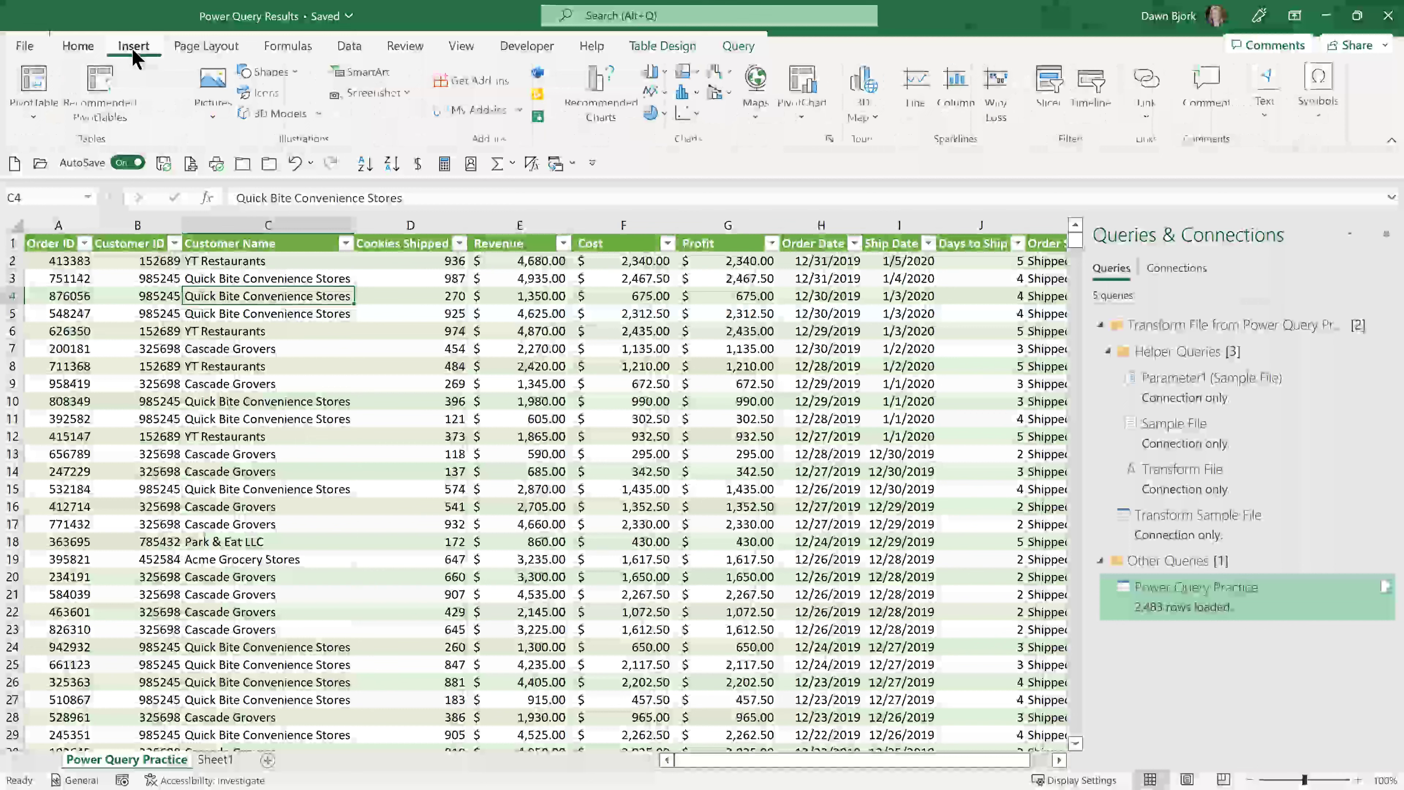
left_click(25, 92)
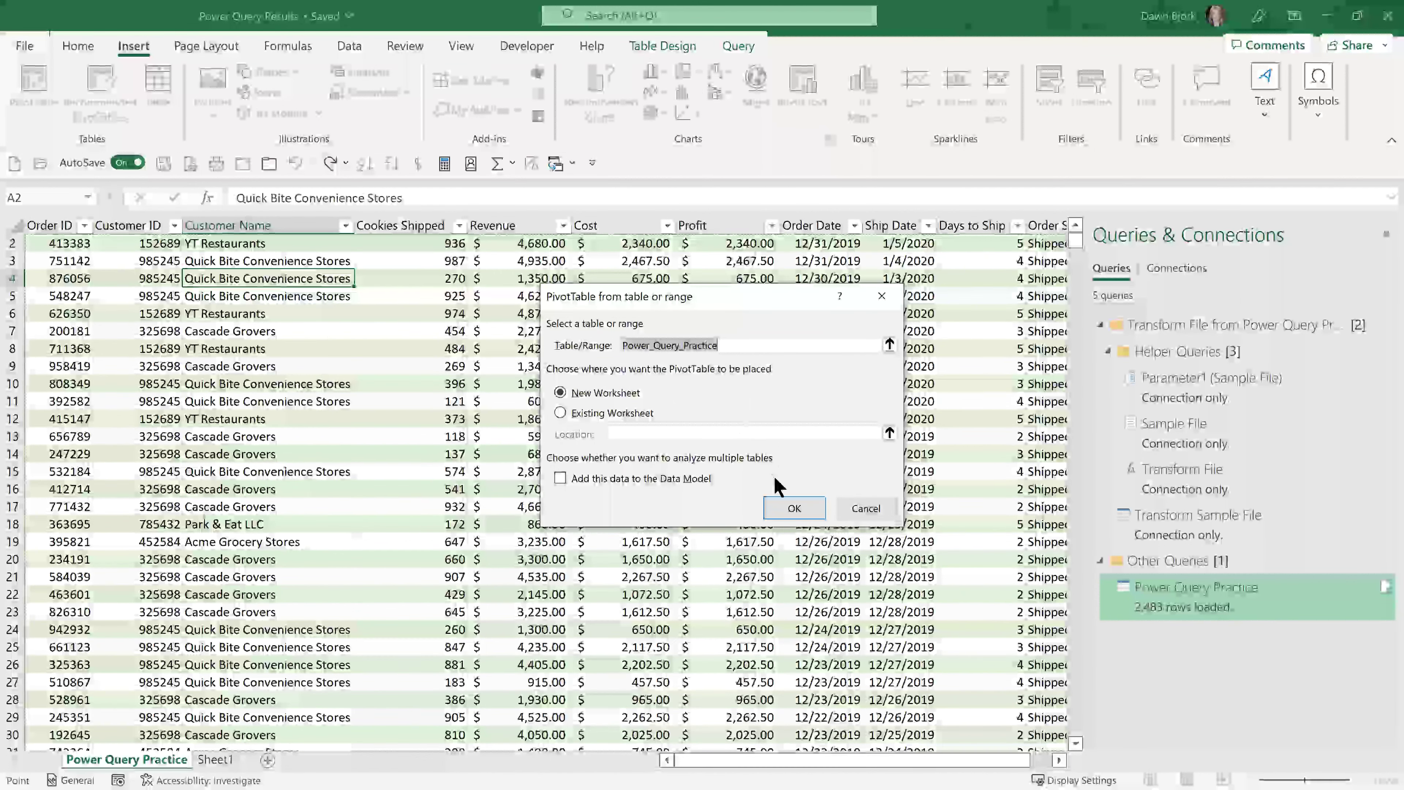
left_click(794, 509)
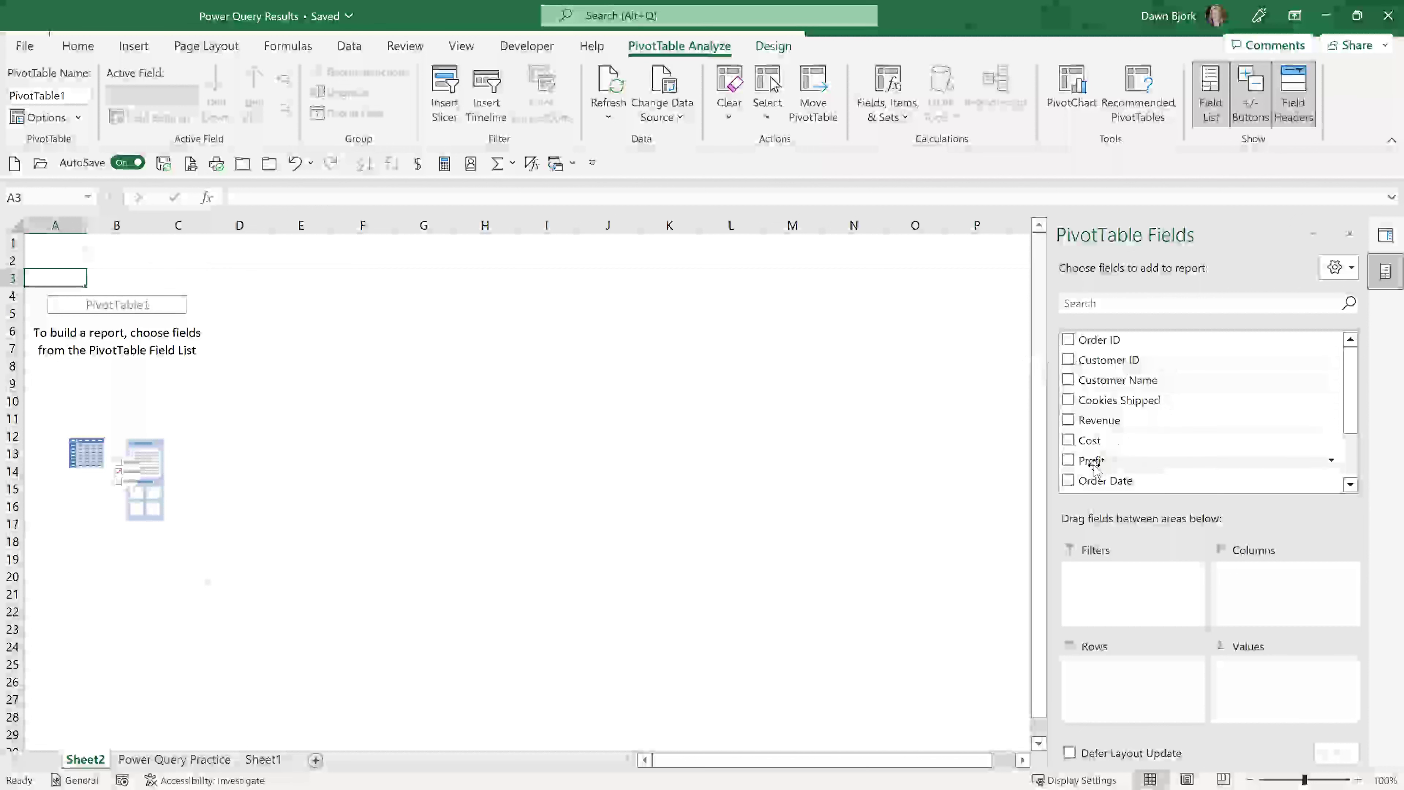
left_click(1070, 480)
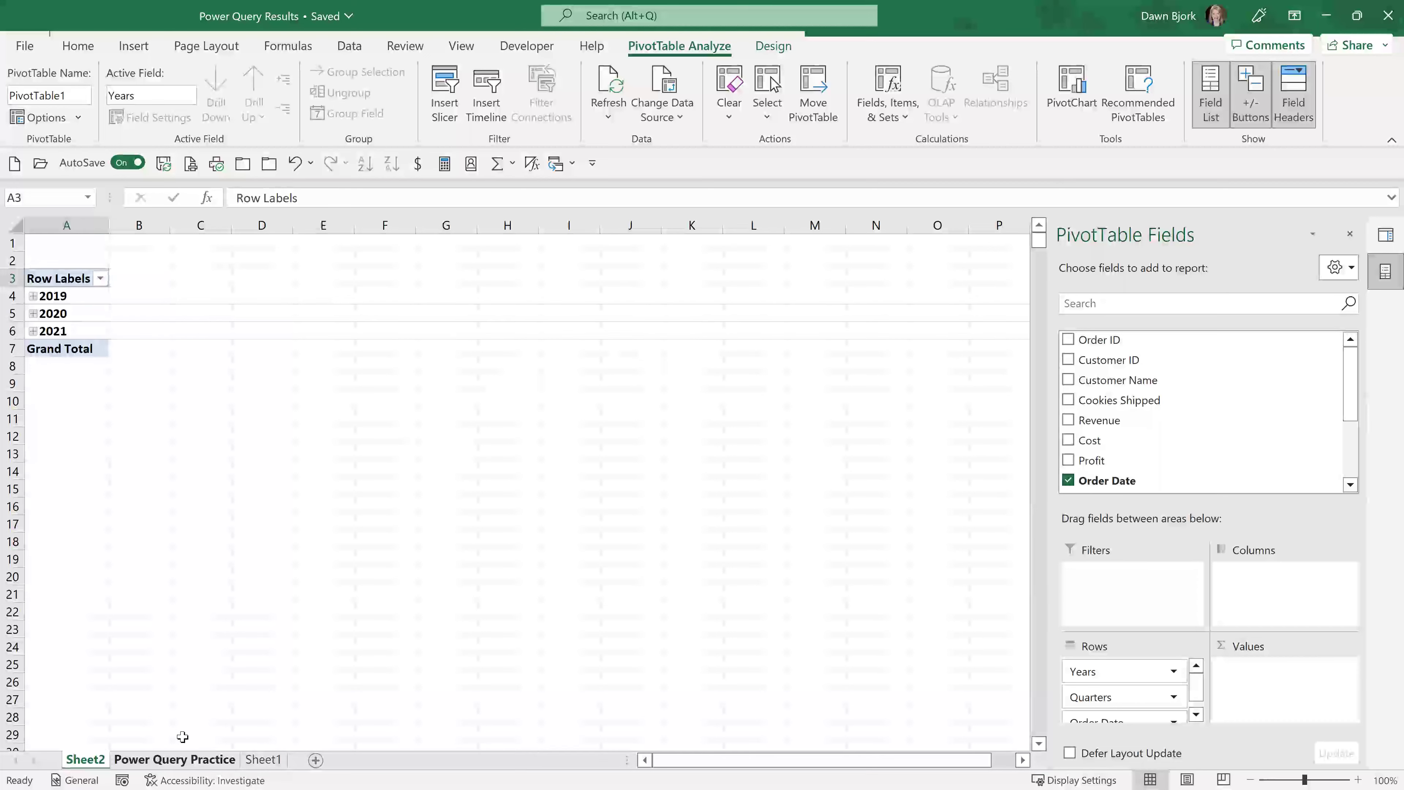
- Check which years the Order Date filter offers on the Power Query Practice worksheet, and return to the PivotTable on Sheet2
left_click(175, 759)
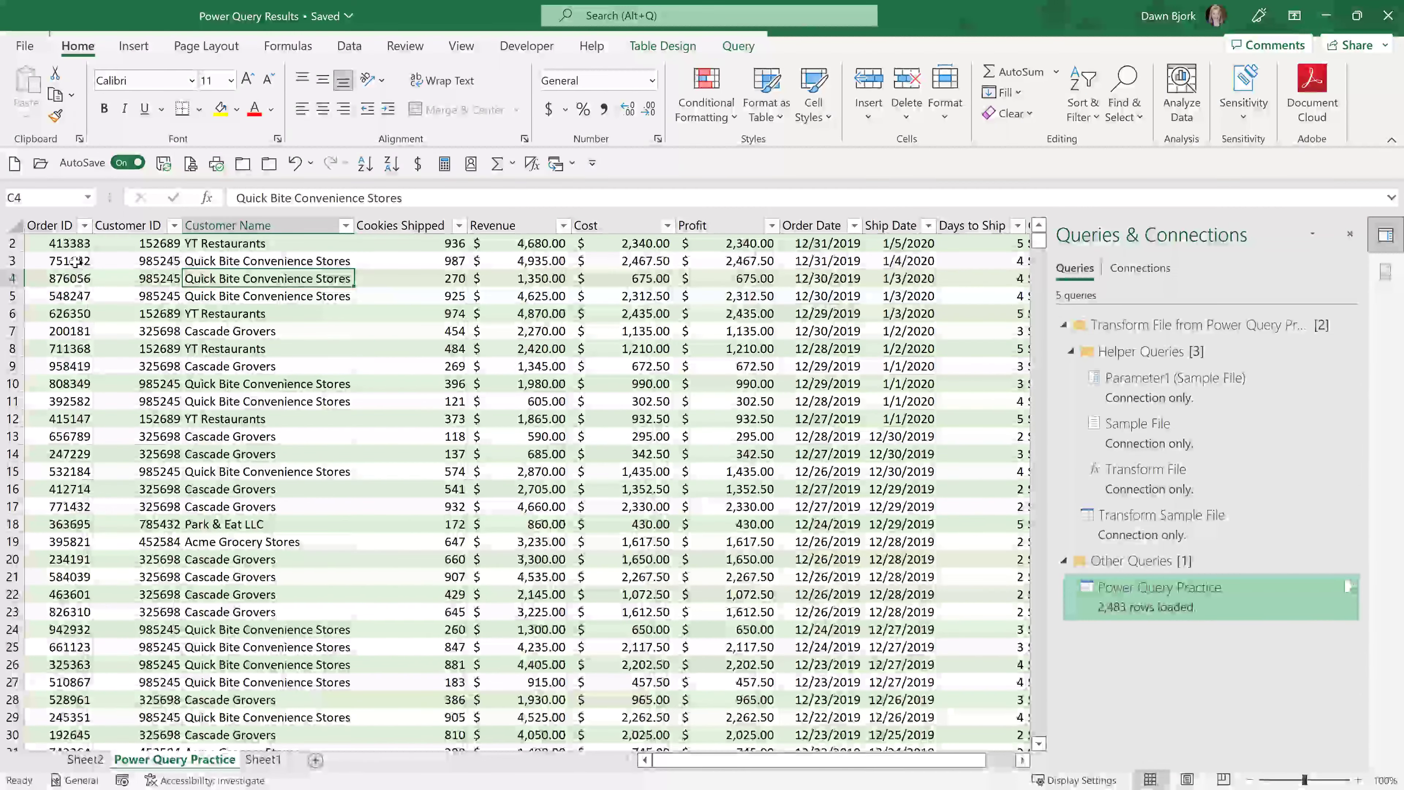
scroll(75, 262, "up", 1)
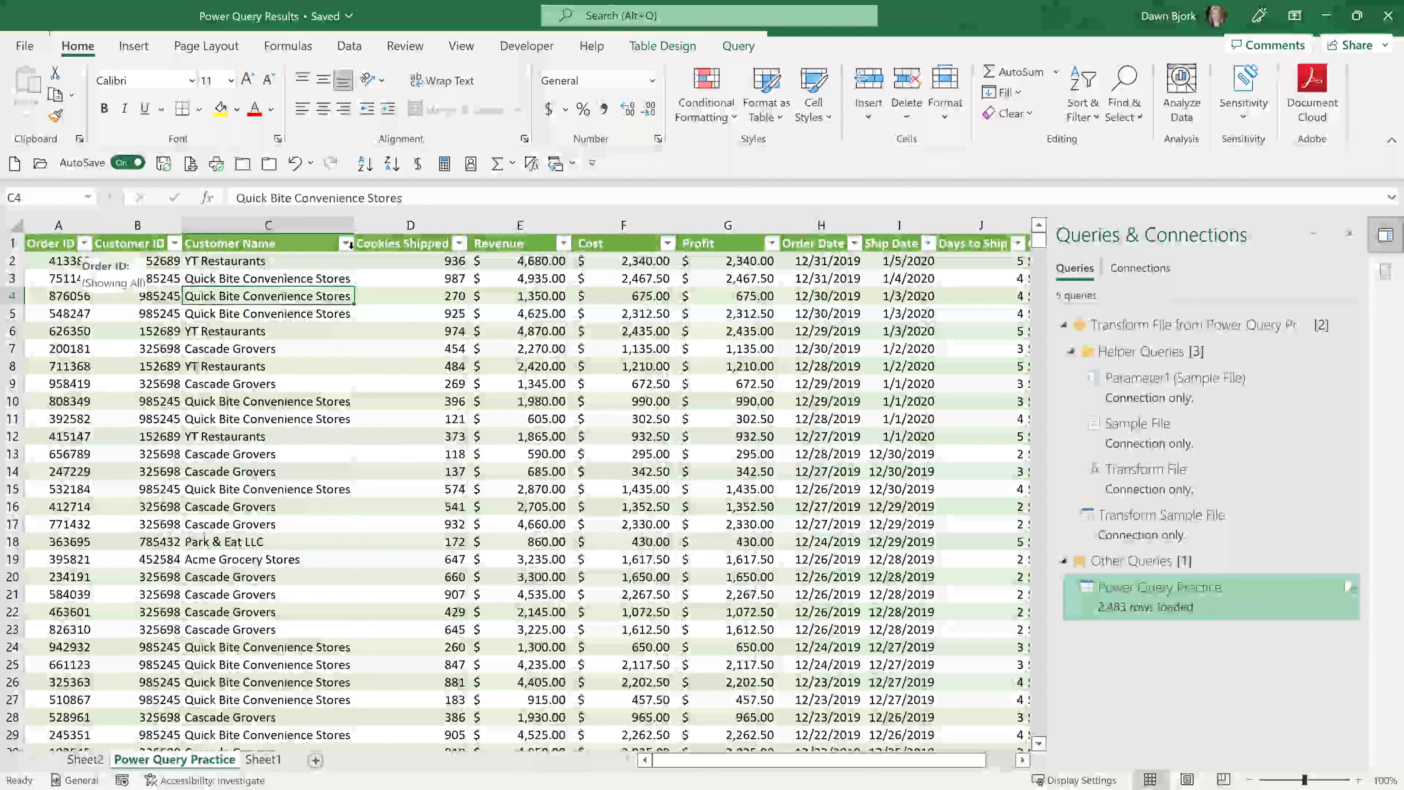
left_click(855, 244)
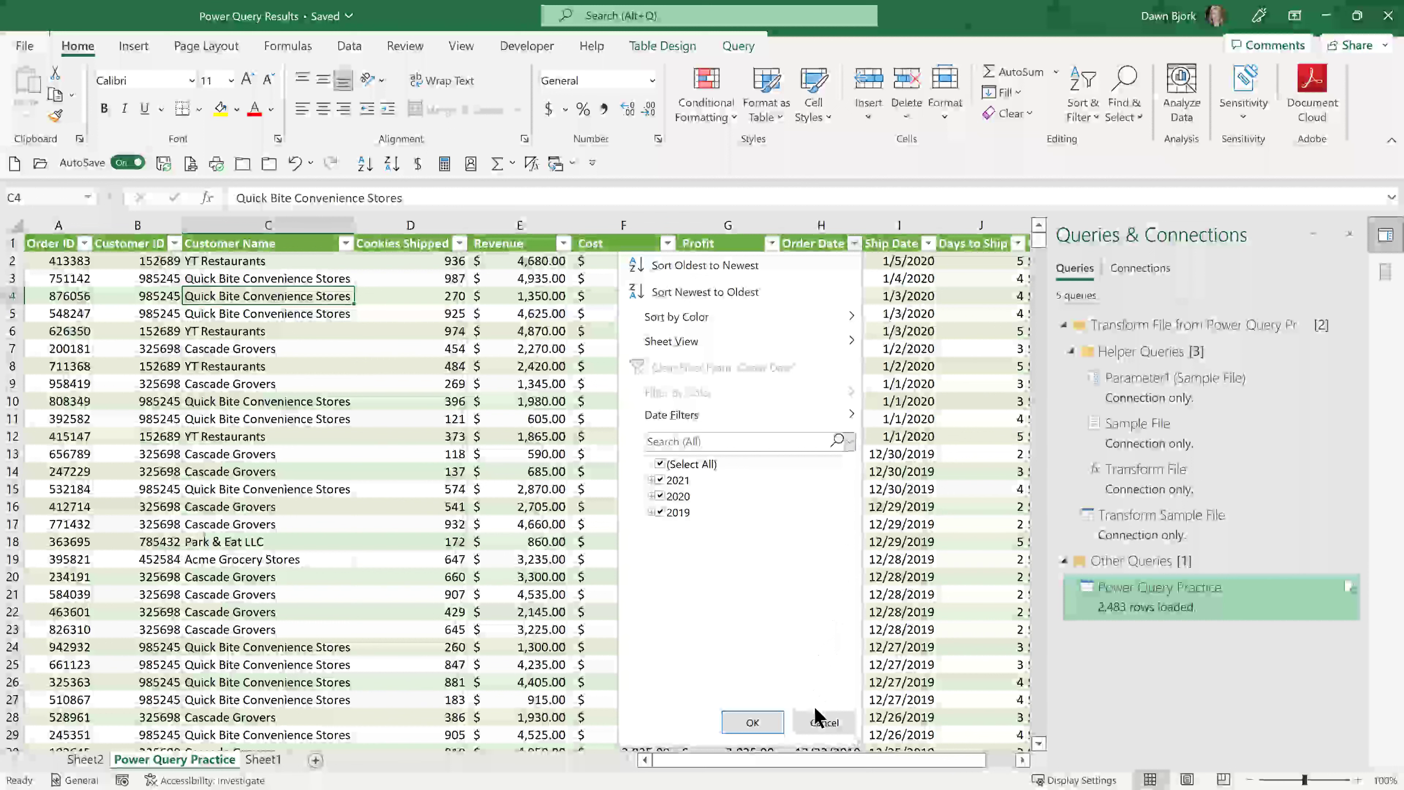
left_click(823, 723)
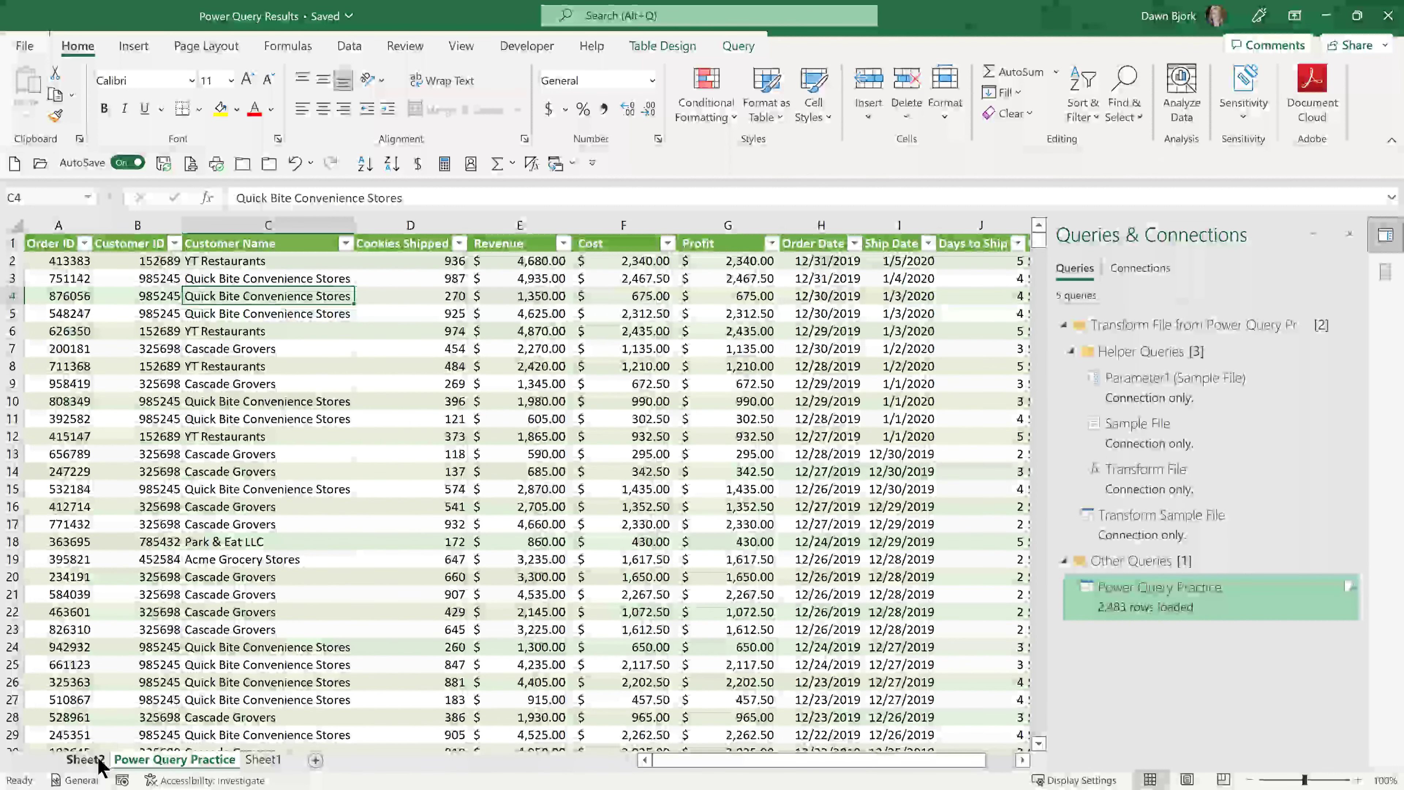
left_click(85, 760)
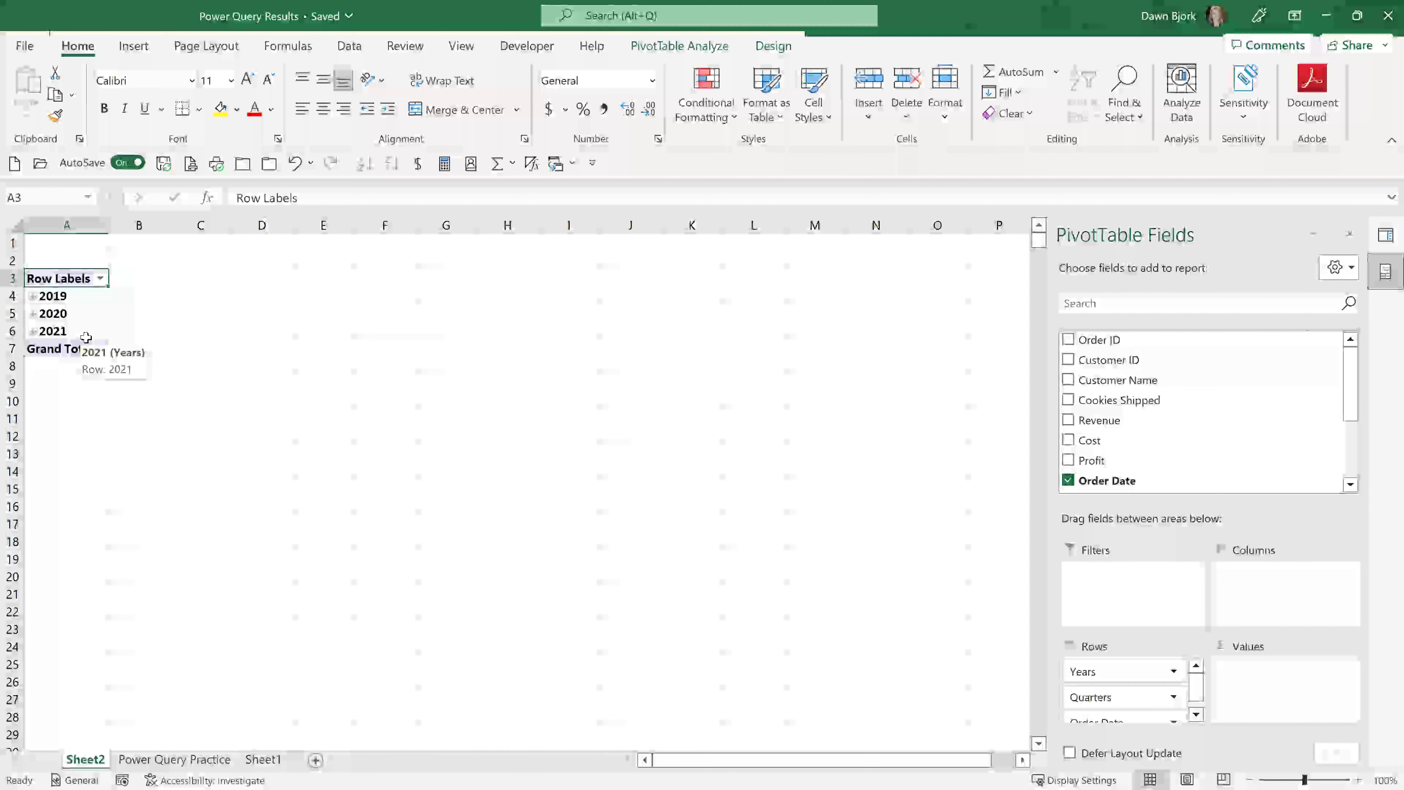
- Add Profit to the PivotTable as summed values and set its number format to Currency
left_click(1069, 460)
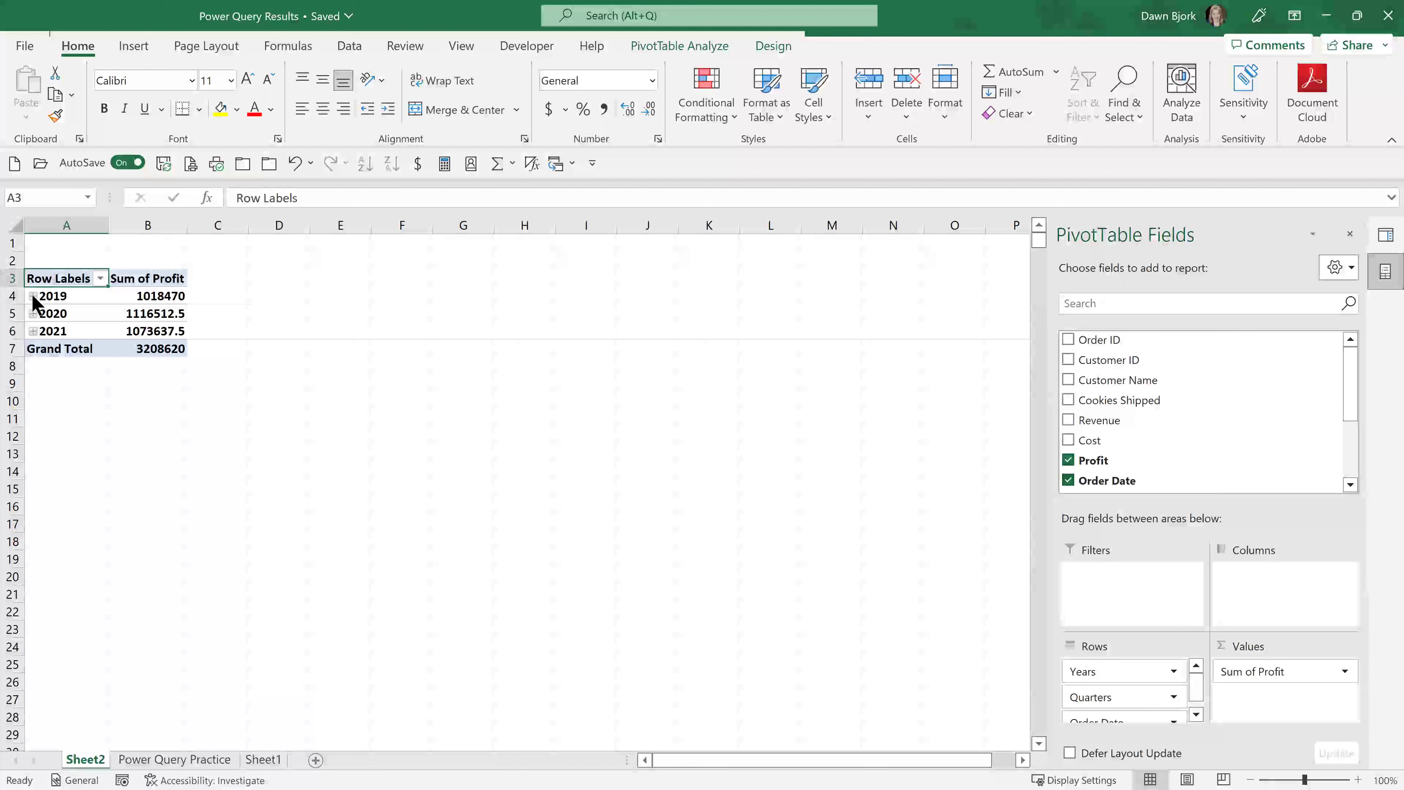
left_click(148, 298)
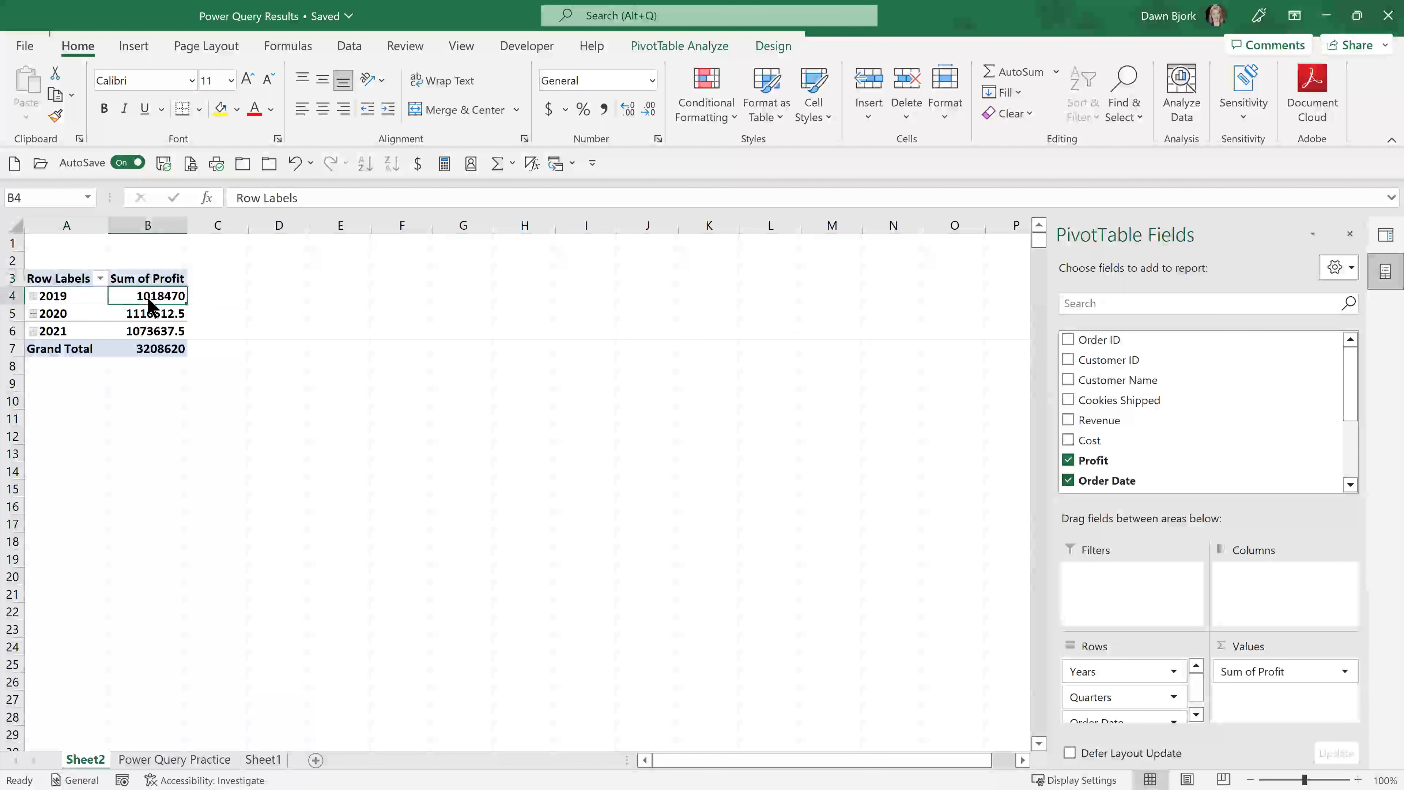
right_click(148, 299)
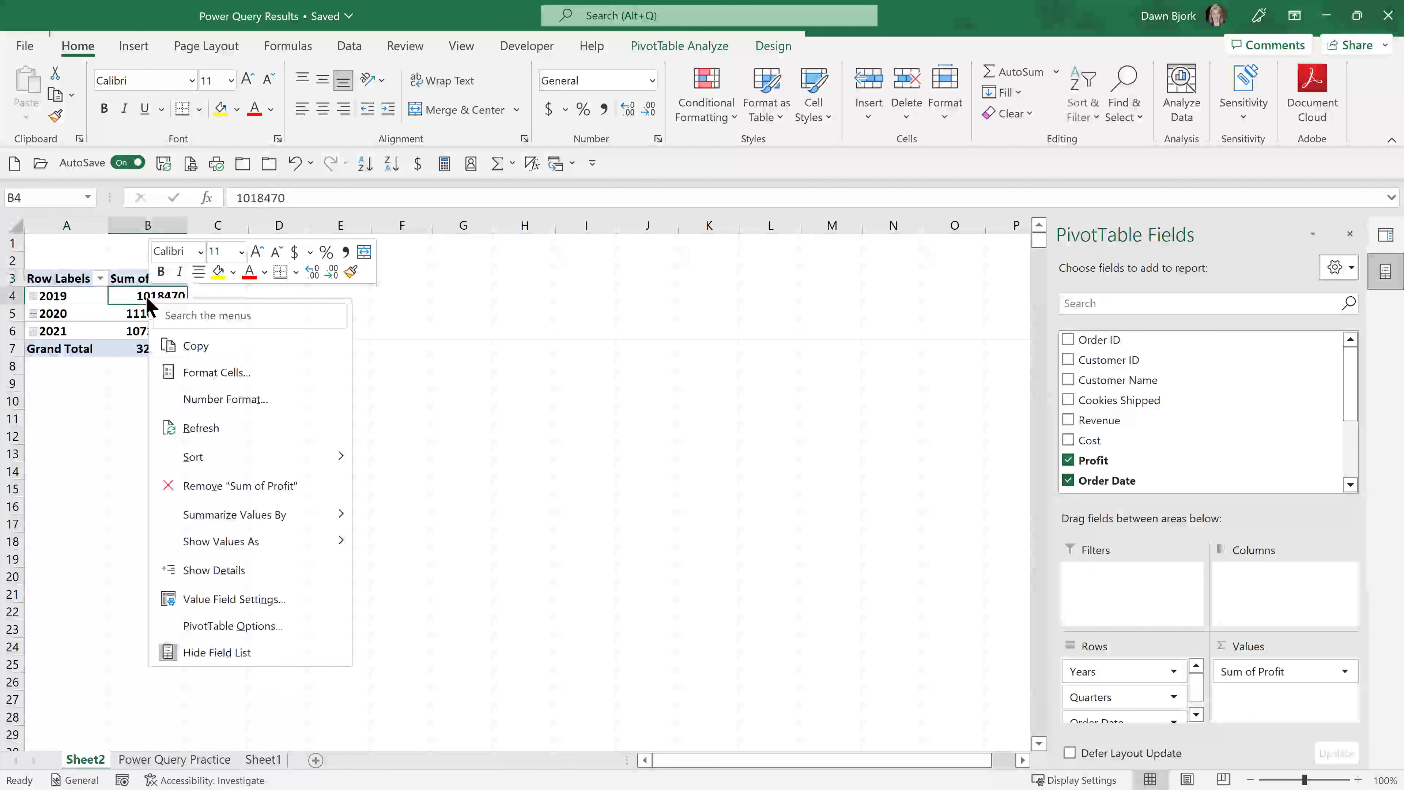
left_click(202, 399)
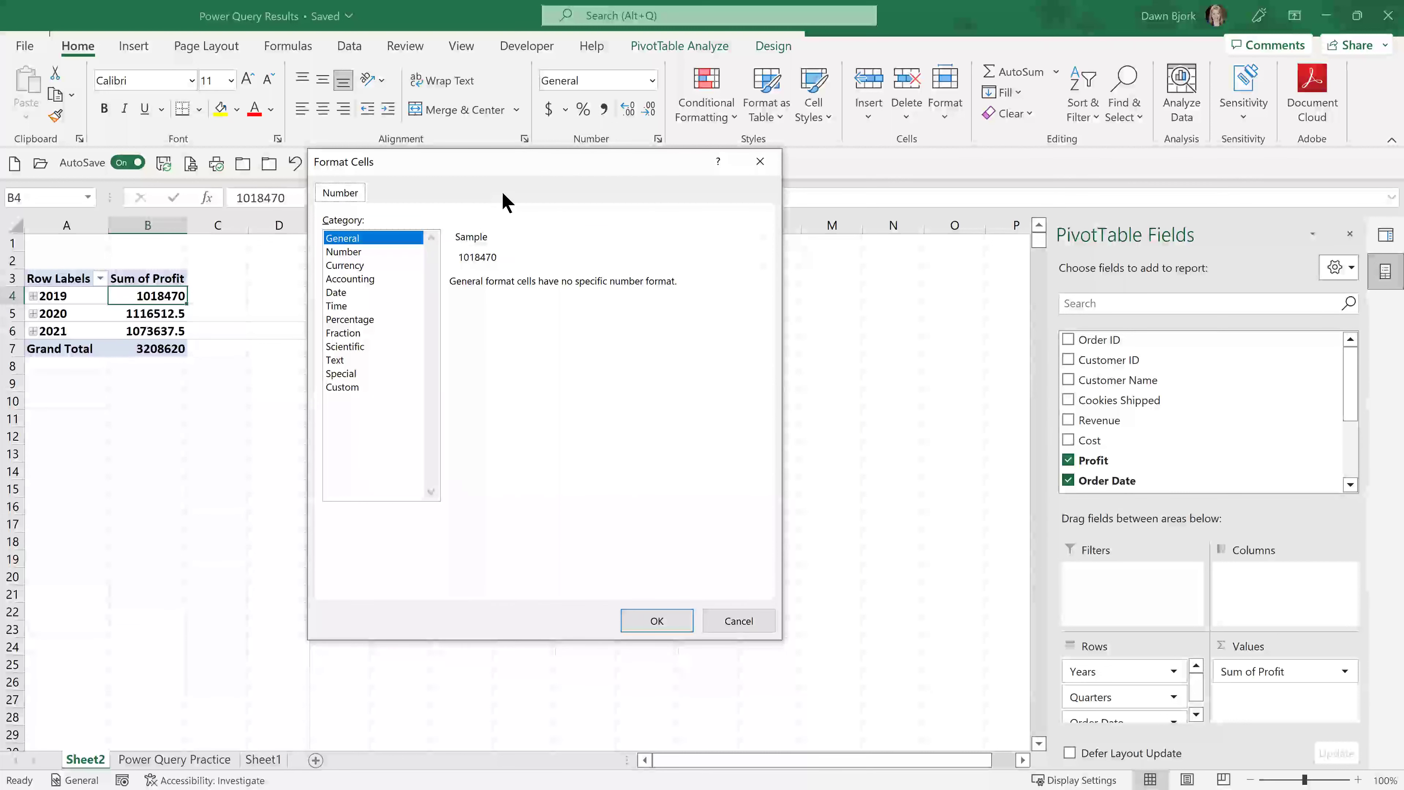
left_click(360, 267)
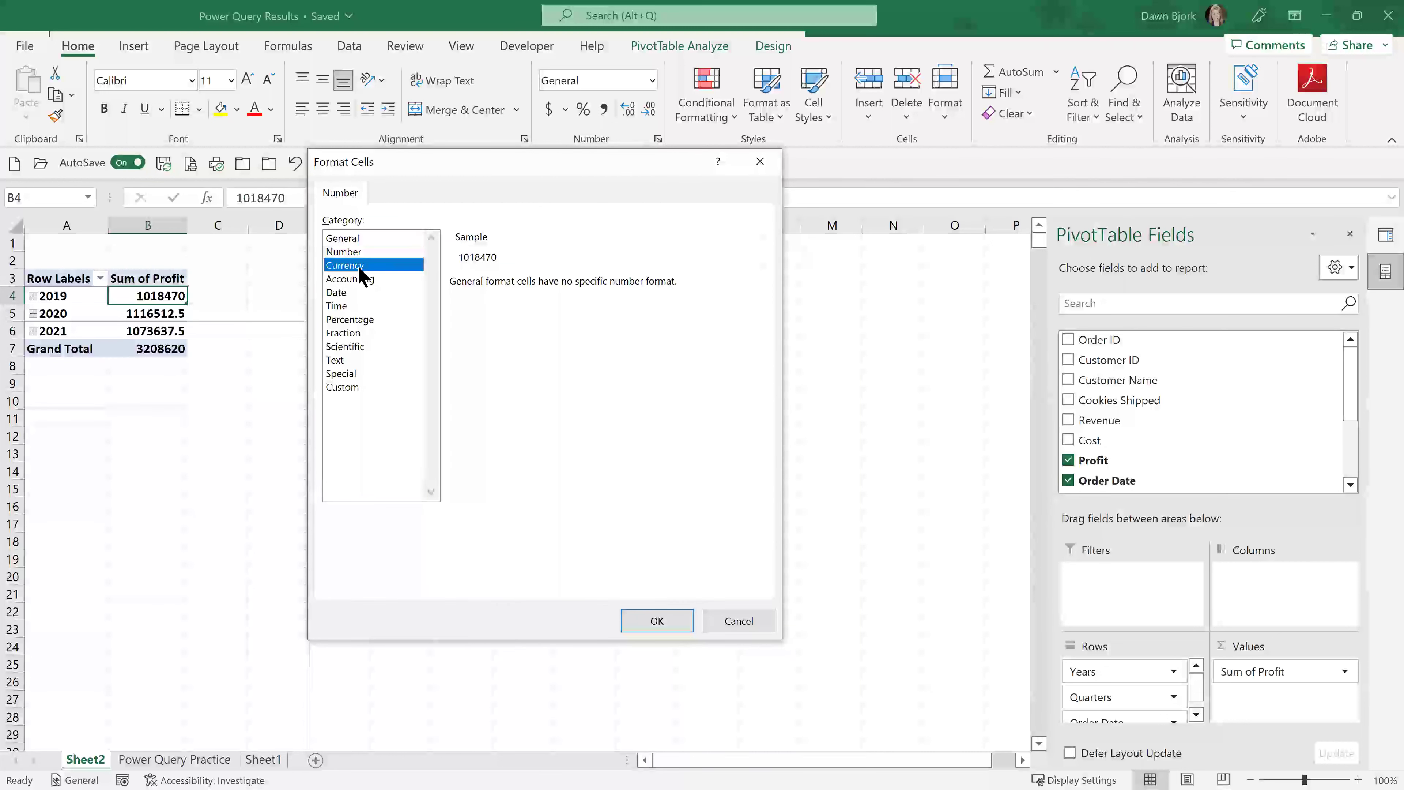
left_click(657, 620)
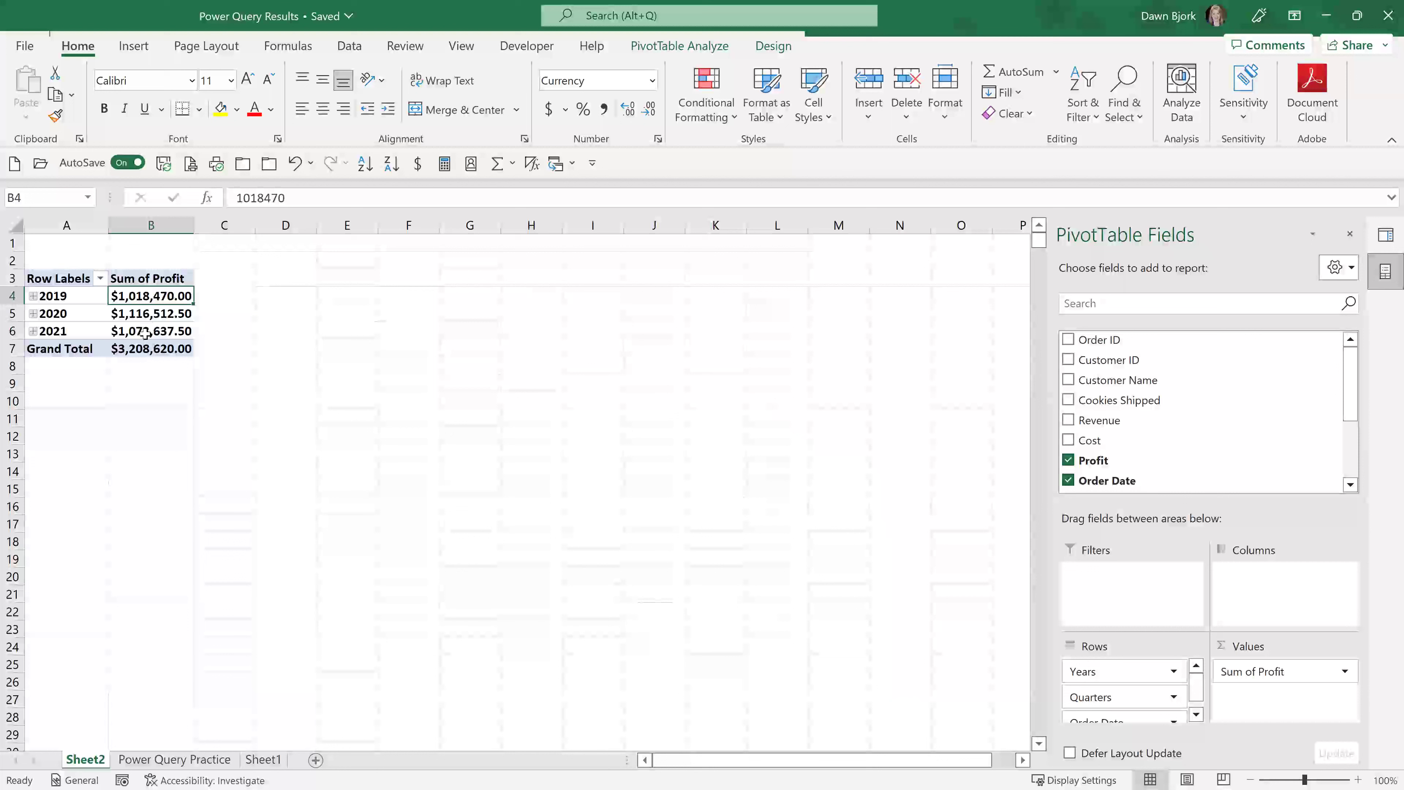
- Expand the entire Years field in the PivotTable to show the quarters under each year
left_click(54, 296)
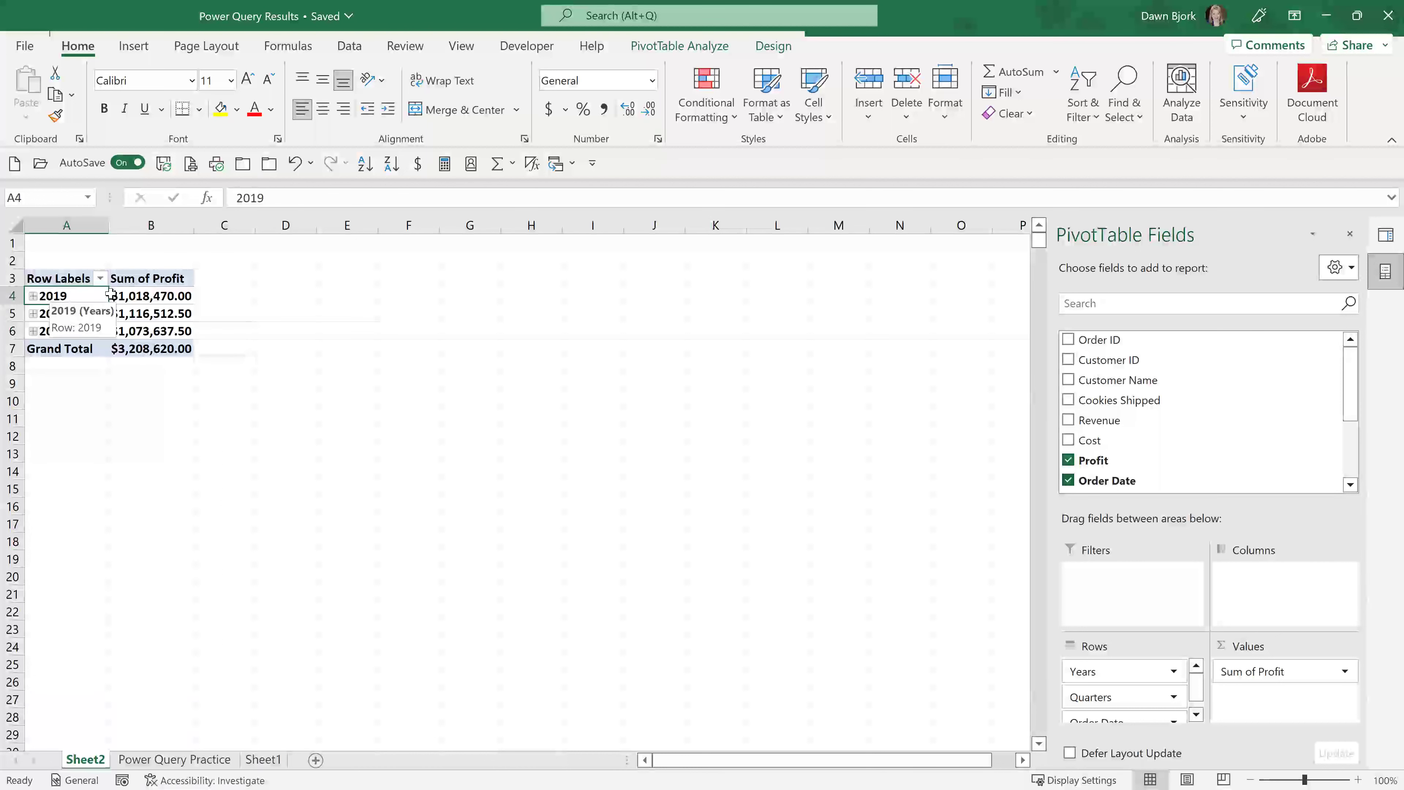
left_click(658, 49)
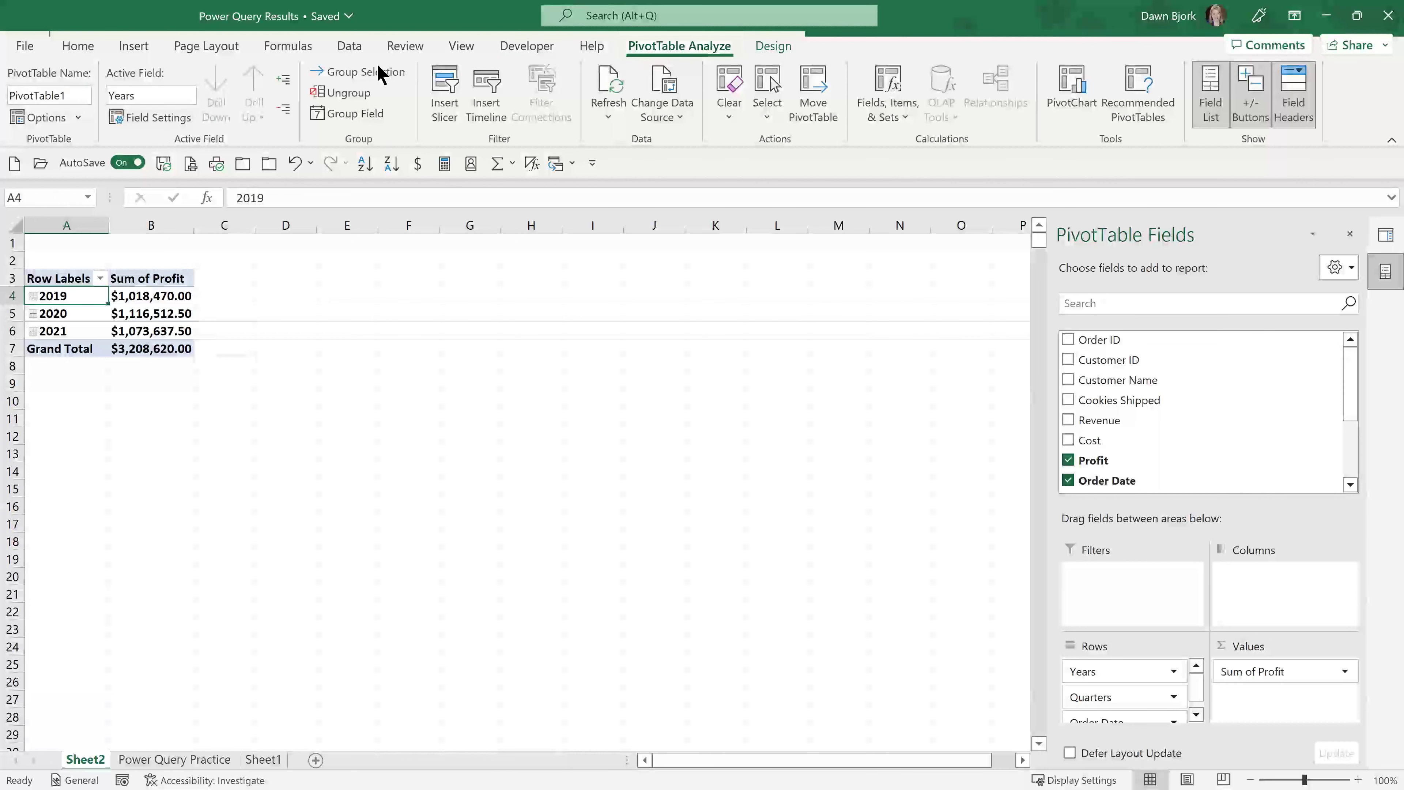
left_click(284, 86)
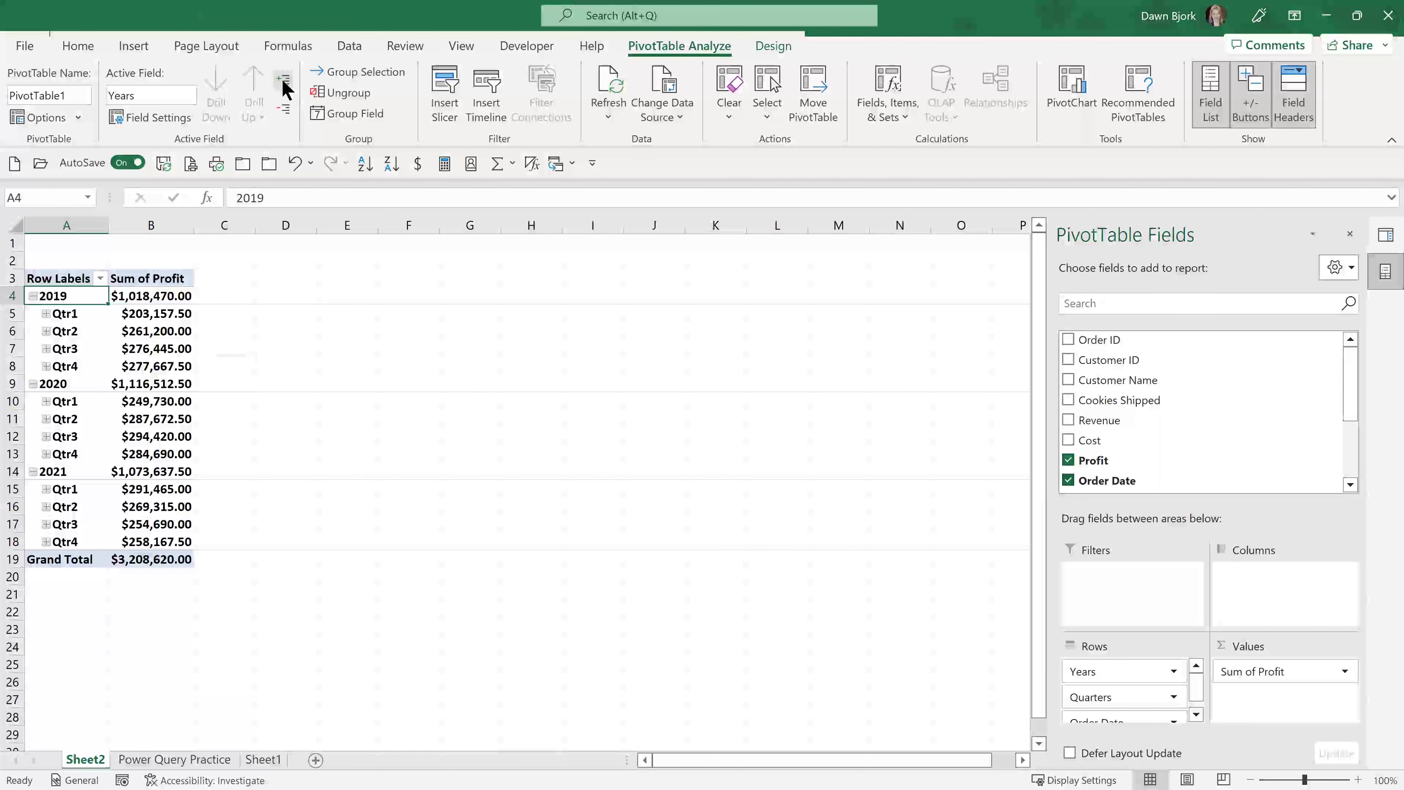
- Expand the entire Quarters field to show the monthly profits, and collapse it back to quarters
left_click(79, 317)
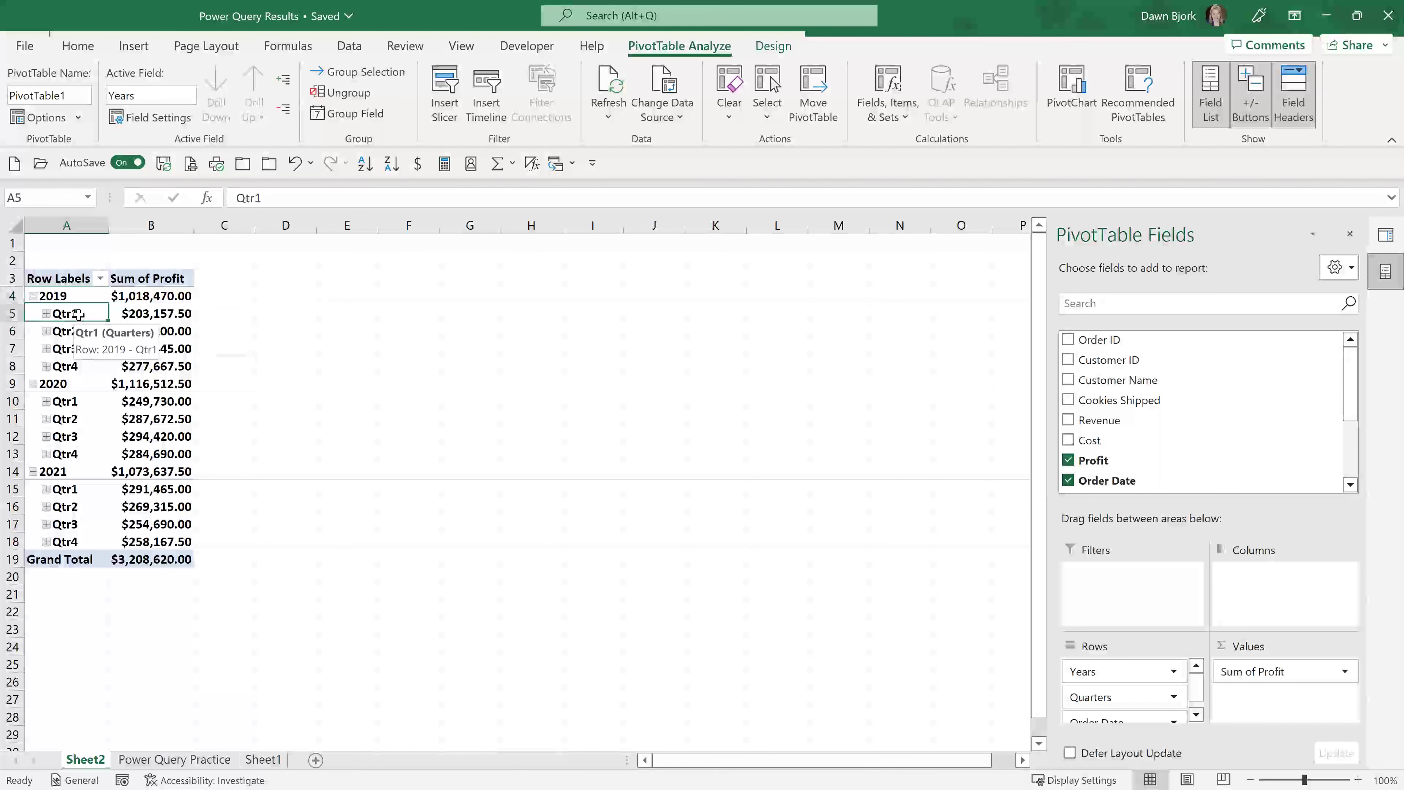
left_click(283, 79)
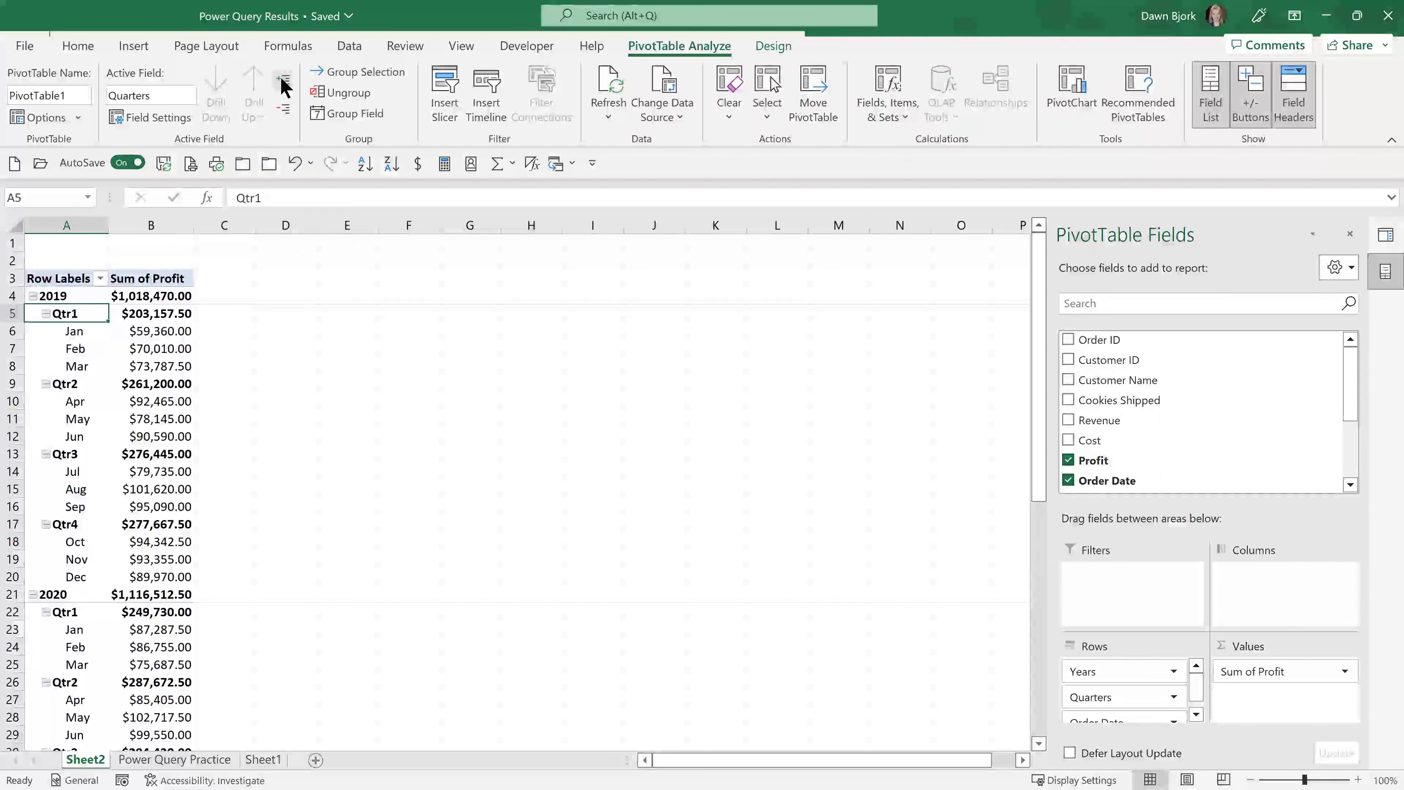
left_click(282, 108)
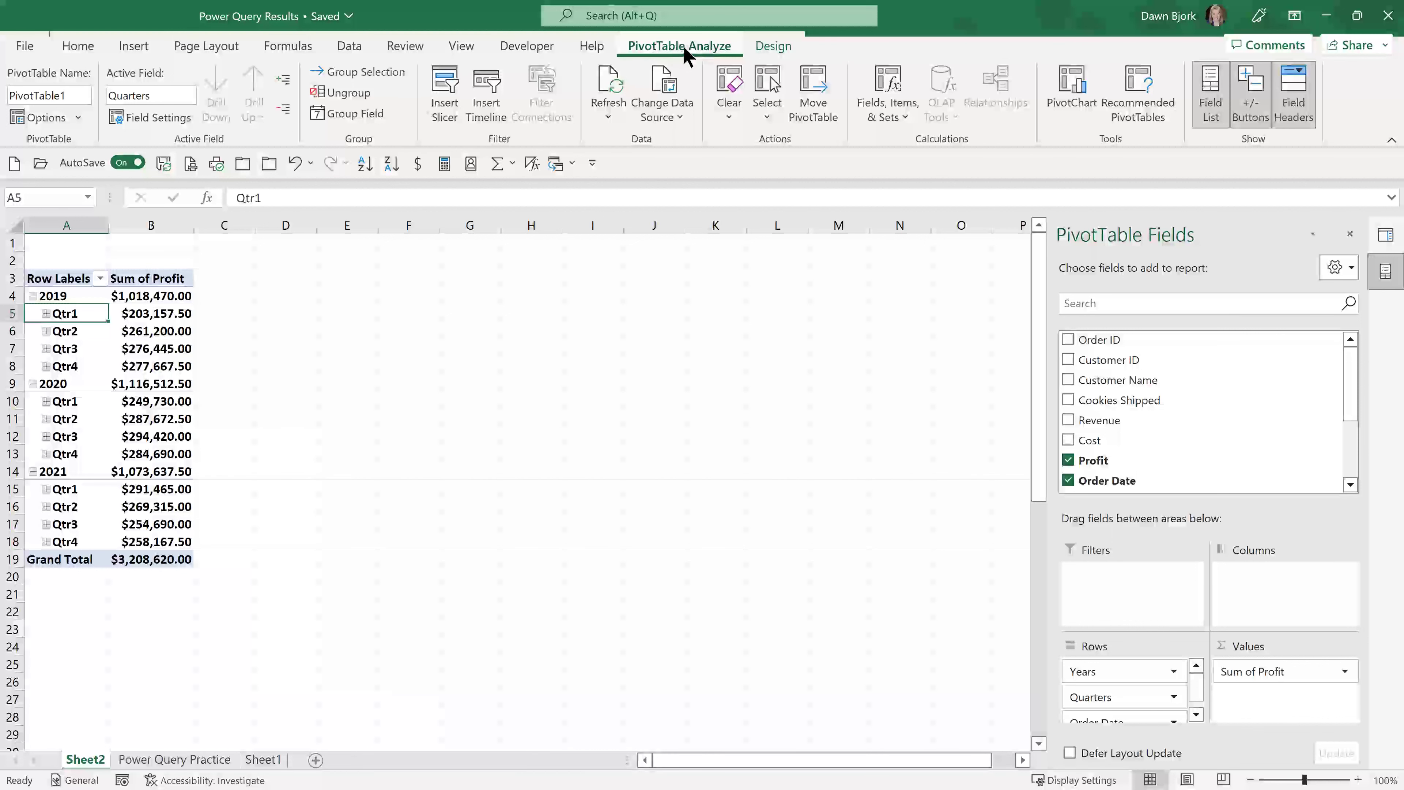
- Insert a Line PivotChart of the quarterly profit and place it beside the PivotTable, widened to about 7.39 inches
left_click(1074, 100)
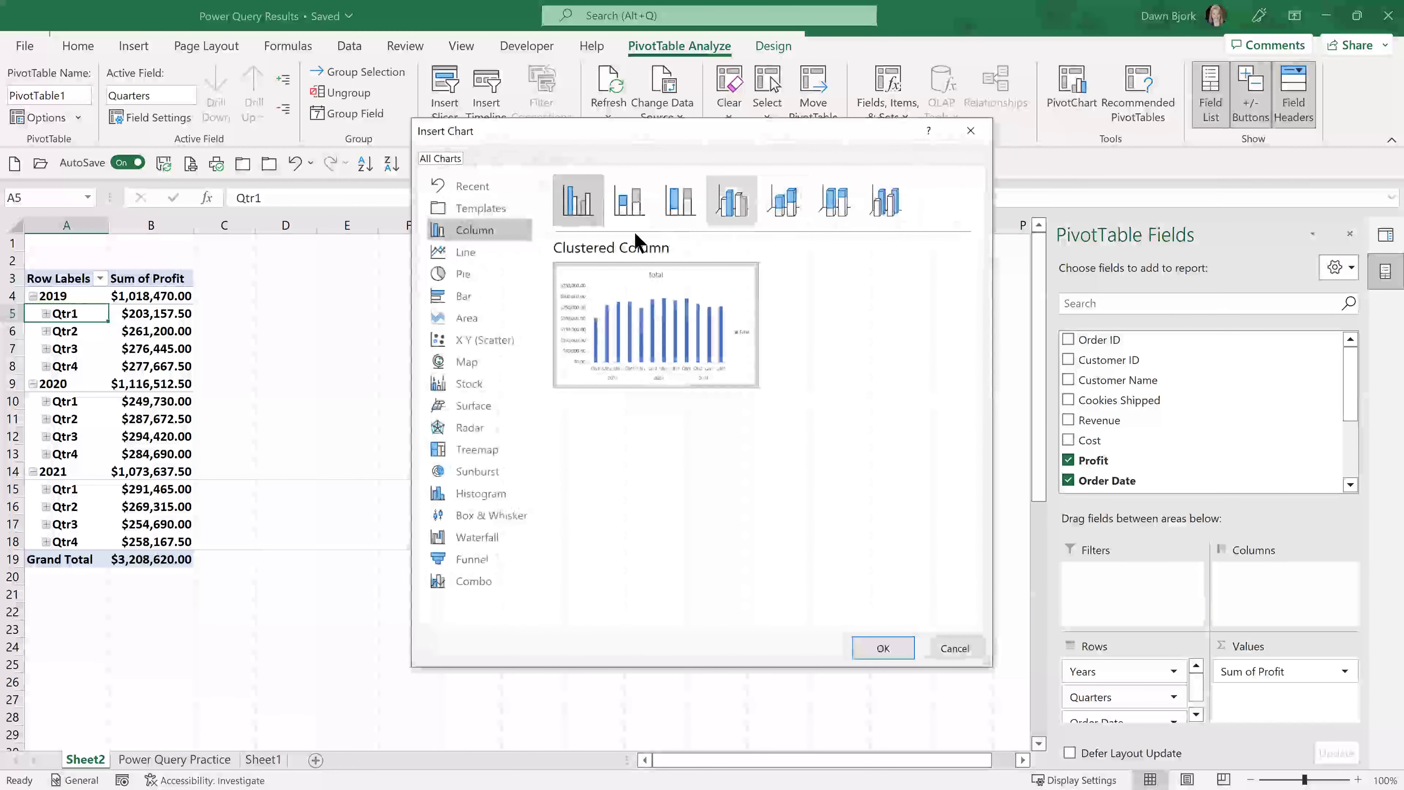
left_click(467, 253)
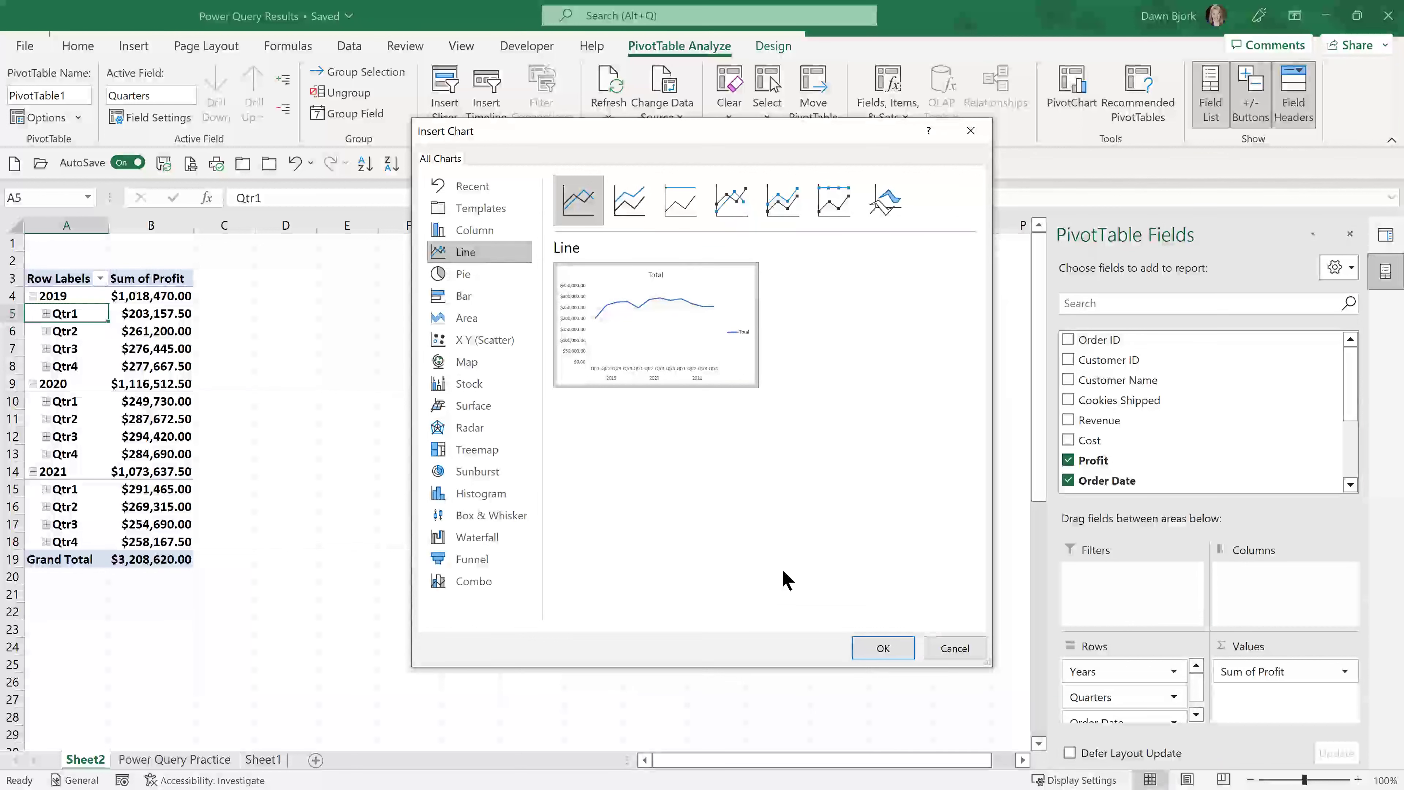
left_click(883, 647)
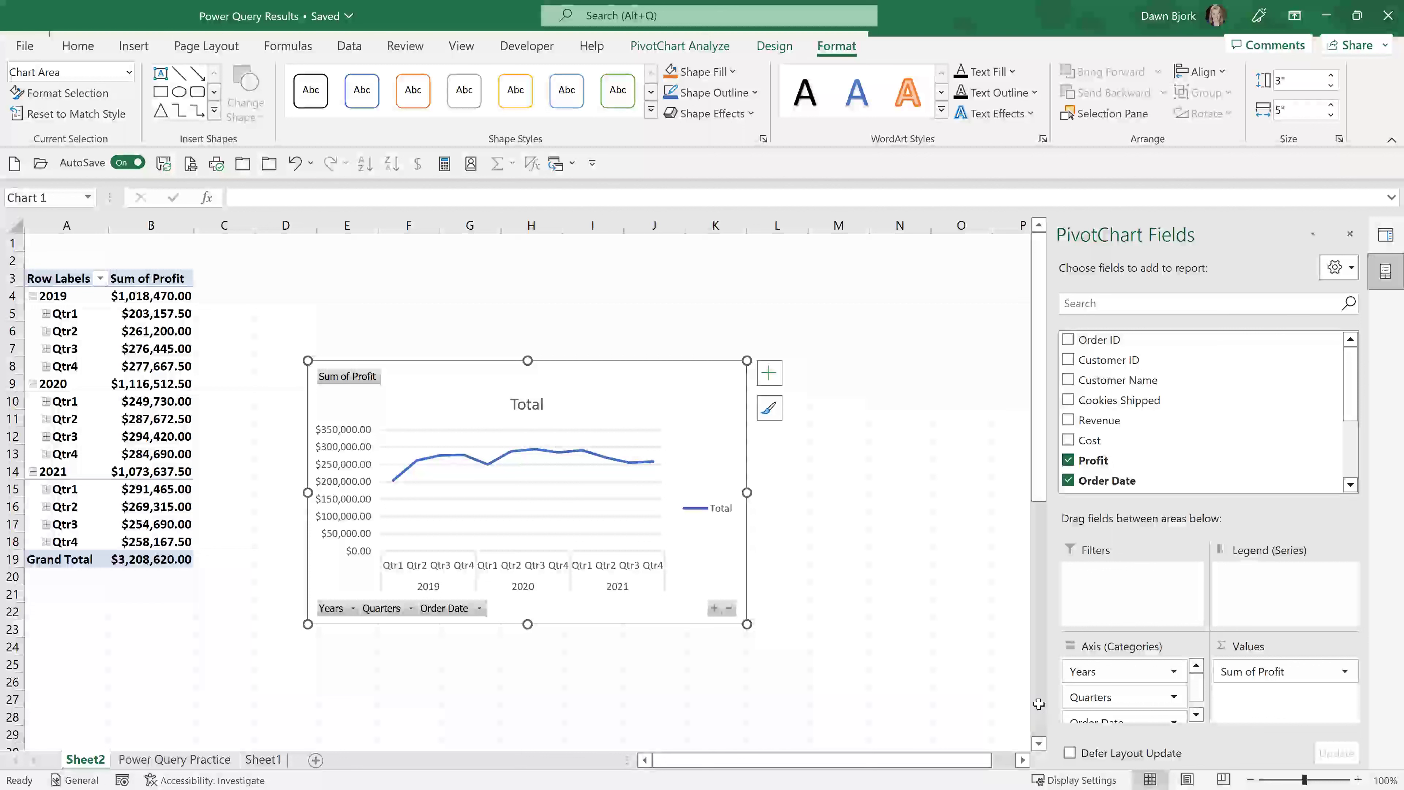
left_click_drag(615, 381, 608, 315)
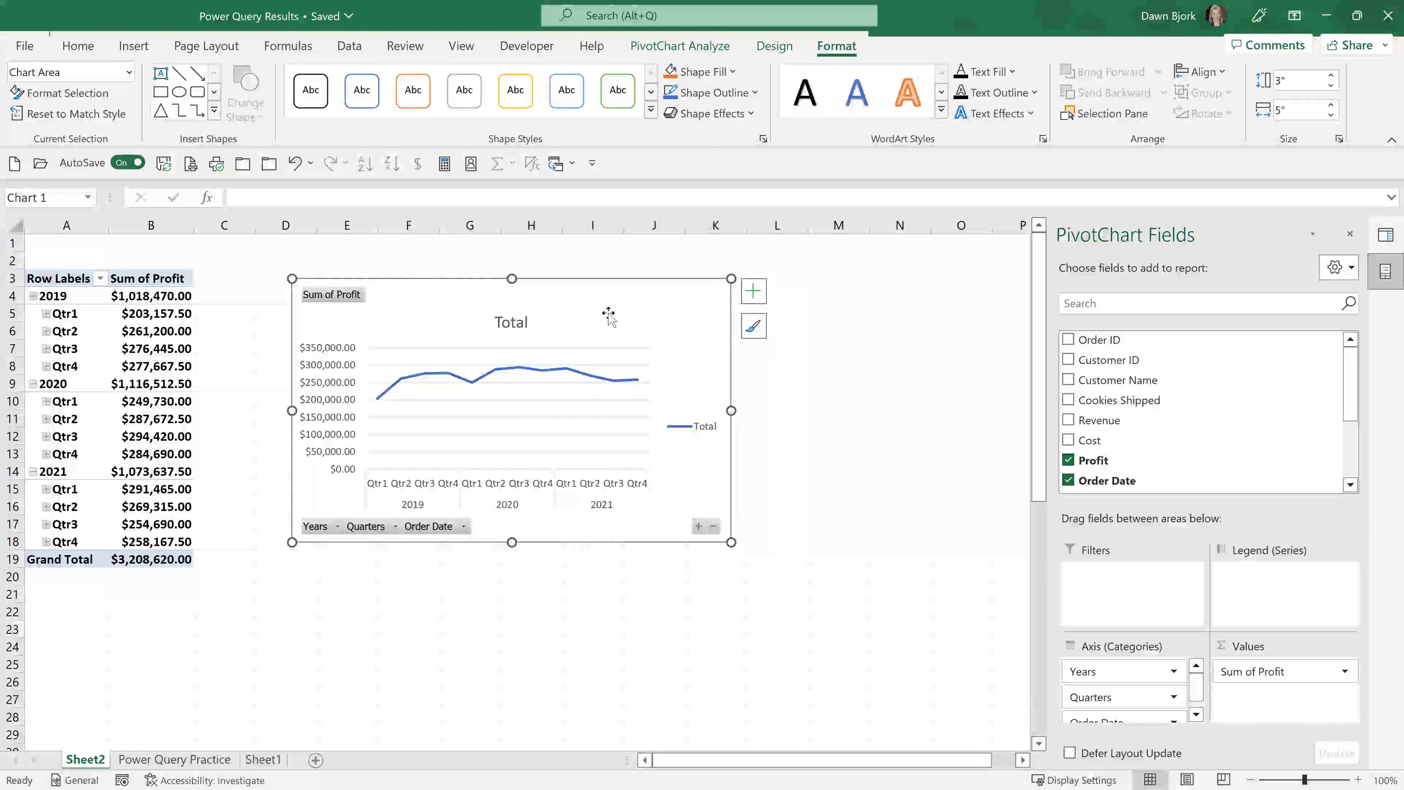
left_click_drag(731, 410, 941, 429)
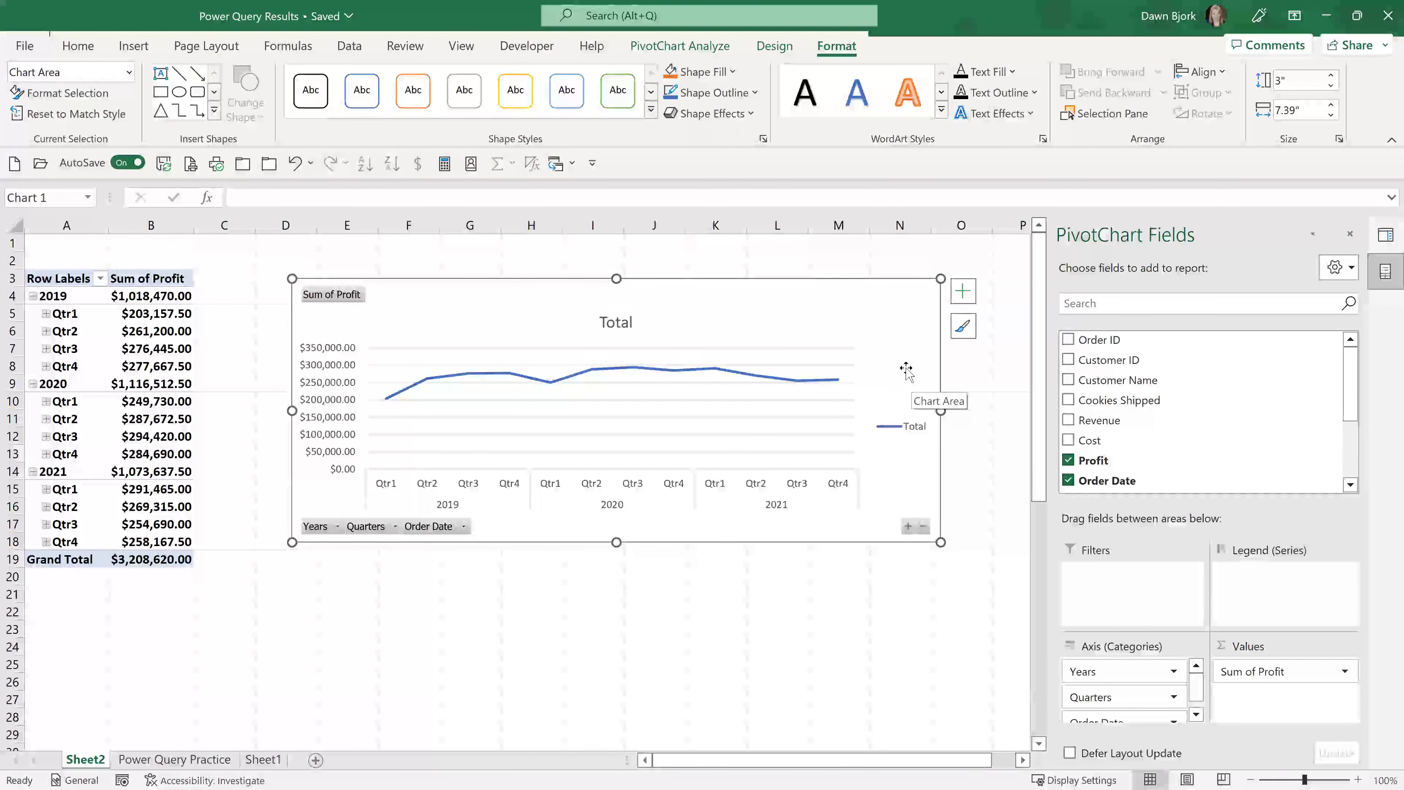
- Collapse the PivotTable to years to see the yearly trend in the chart, and expand it back to quarters
left_click(50, 297)
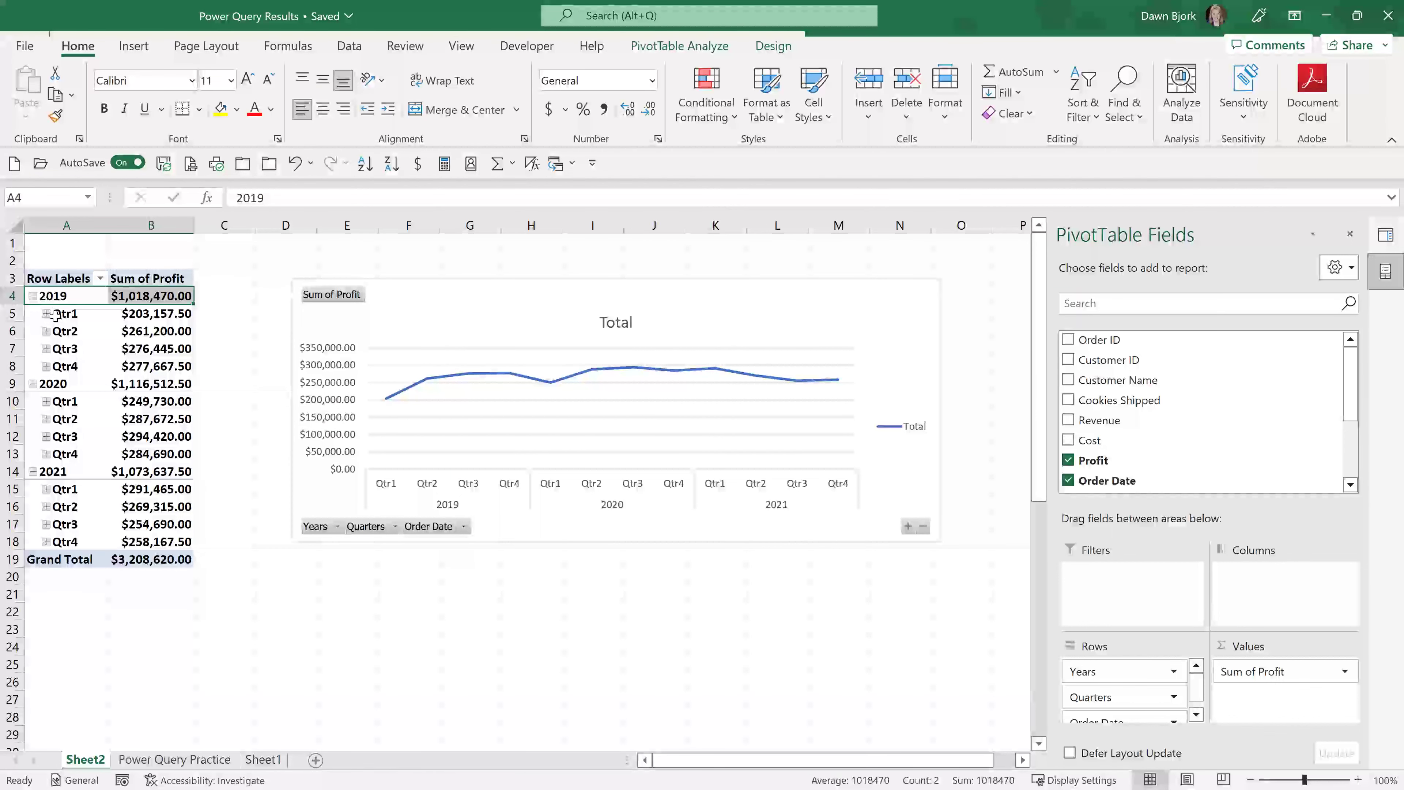
left_click(51, 313)
left_click(44, 297)
left_click(656, 47)
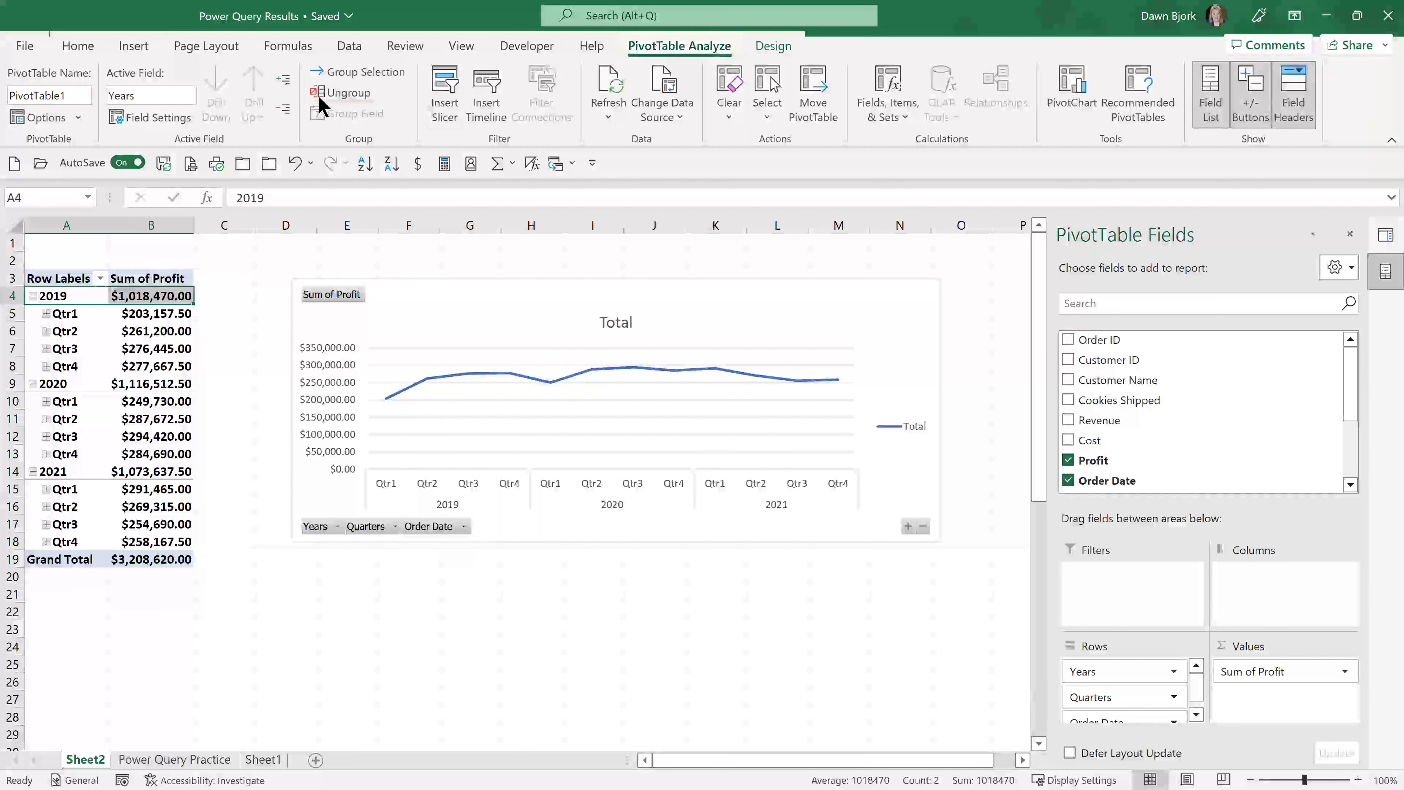
left_click(286, 115)
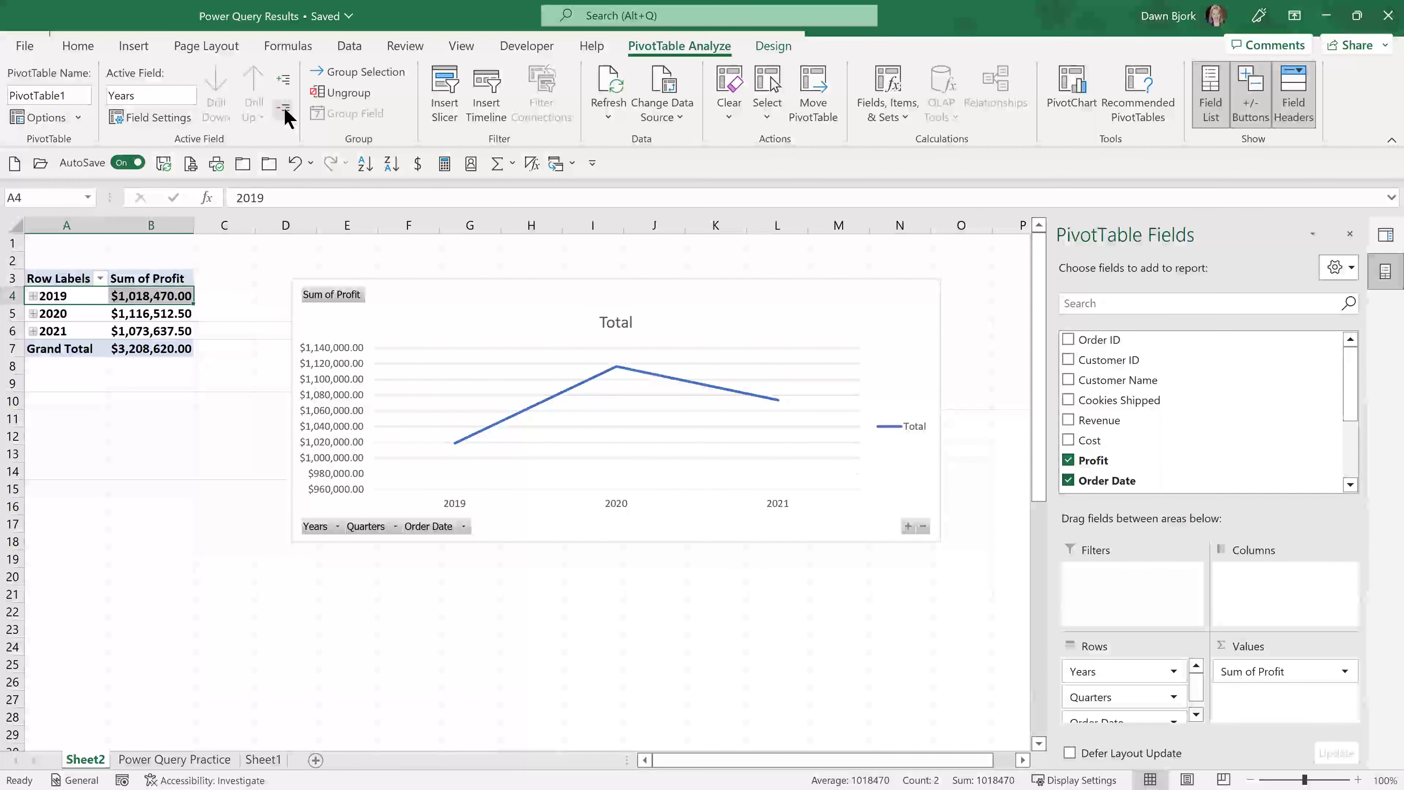
left_click(285, 82)
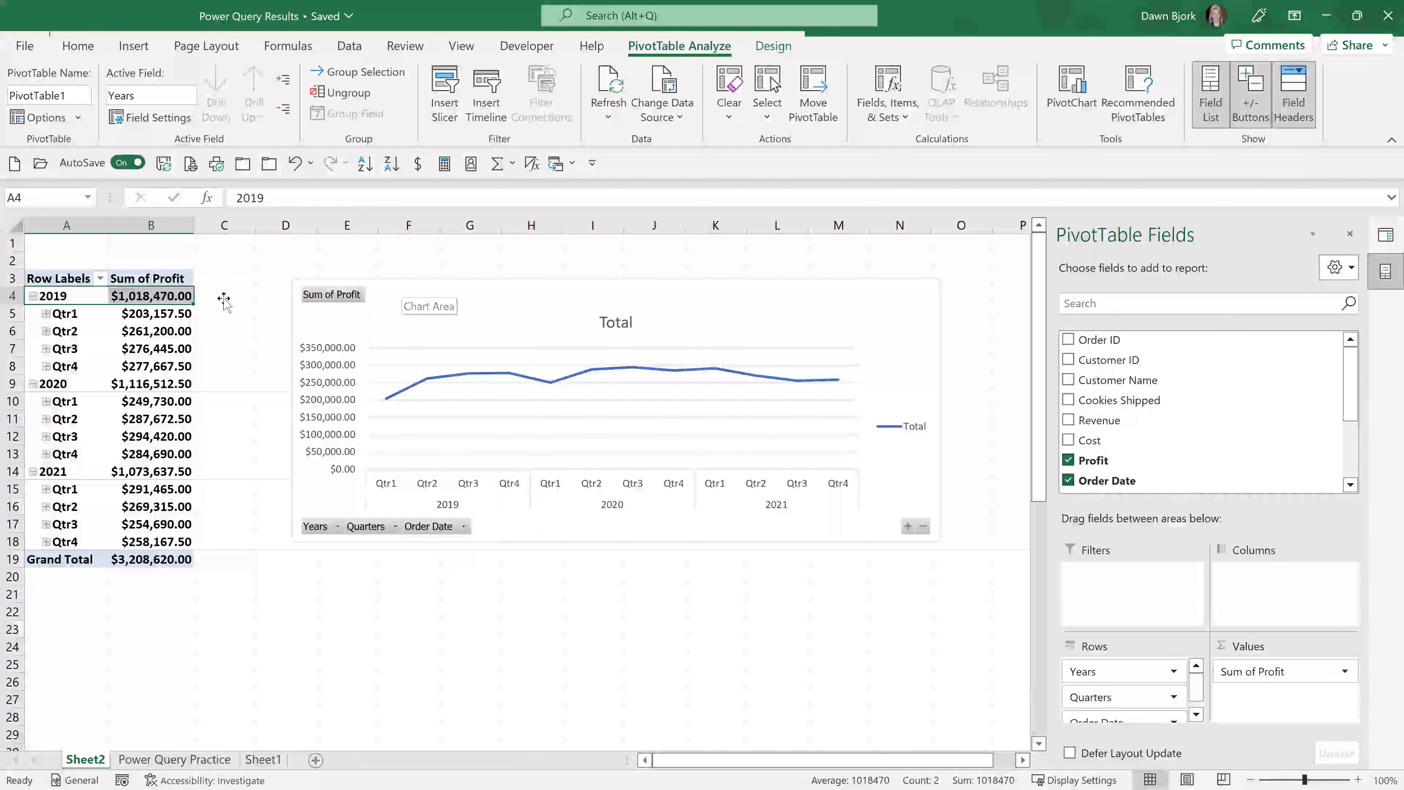
- Expand the quarters to months to see the monthly trend in the chart, and collapse them again
left_click(61, 317)
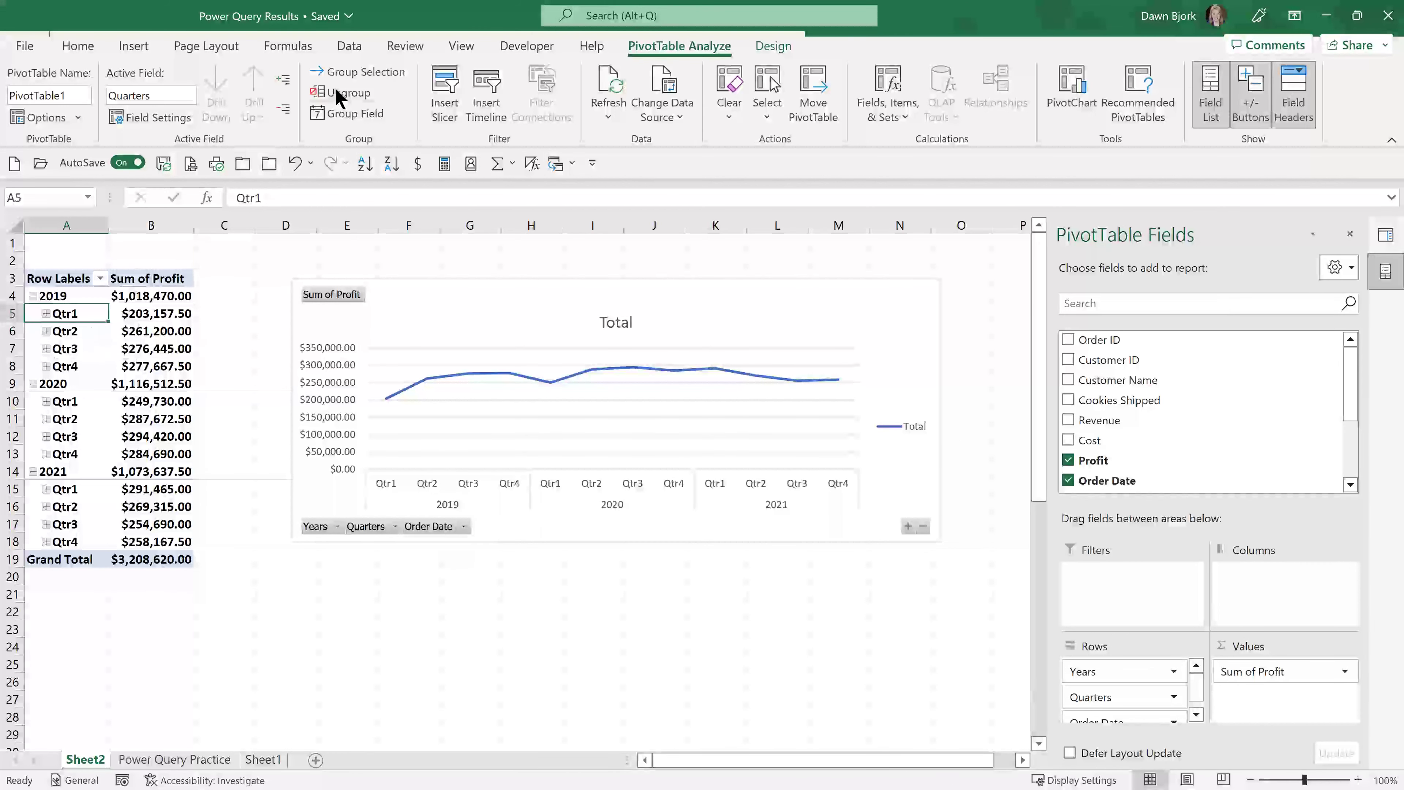
left_click(285, 80)
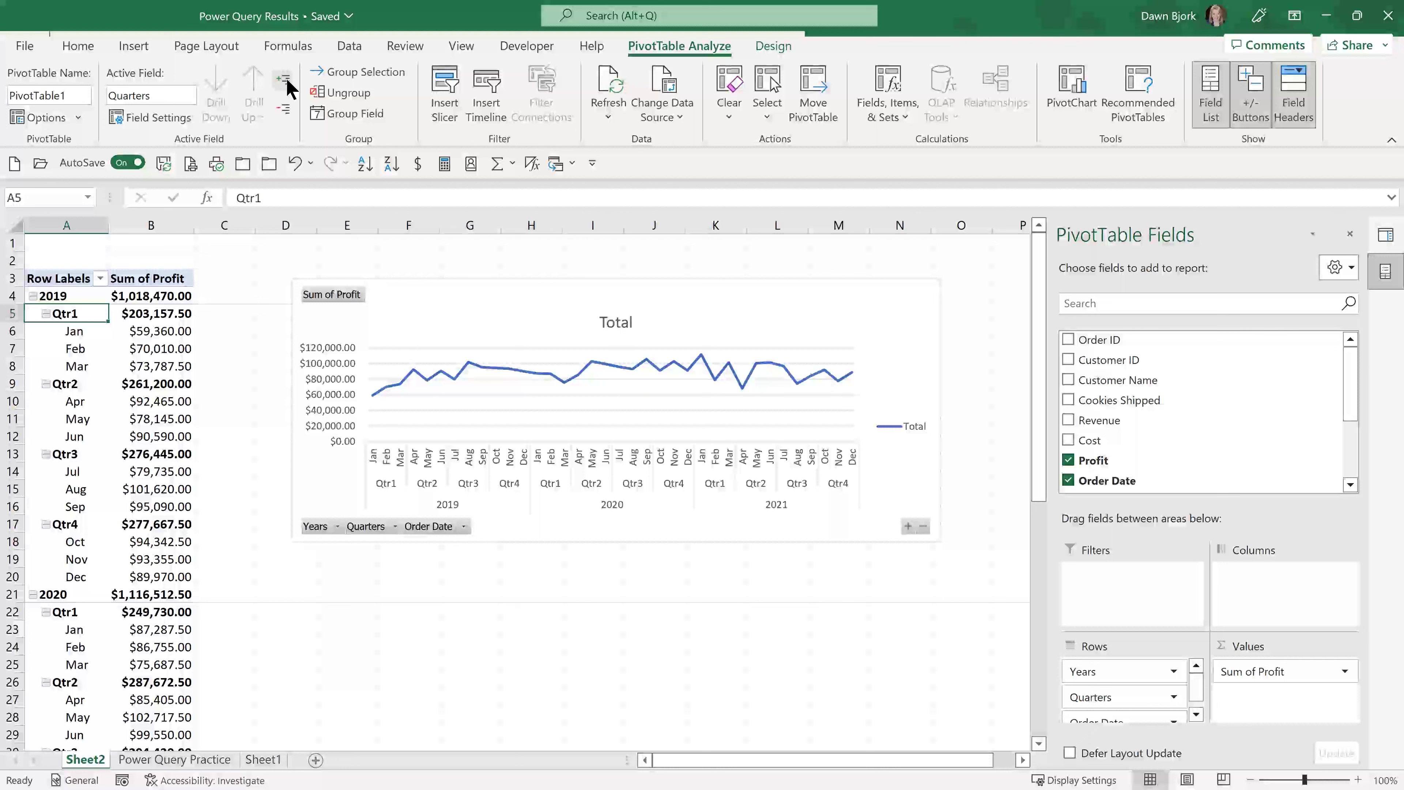
left_click(282, 103)
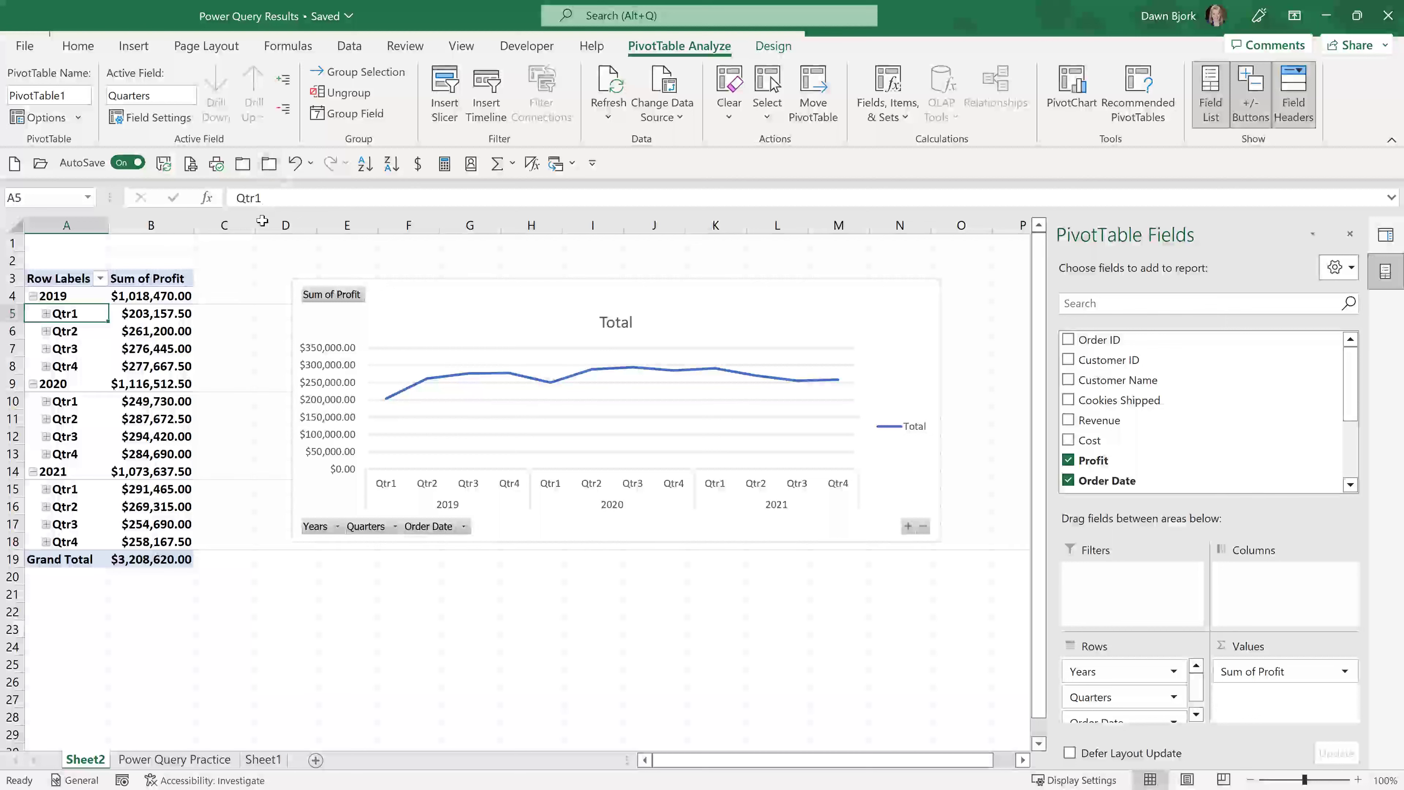
- Show the Power Query Practice worksheet, switch to File Explorer, and move the 2022 Order Data workbook into the Power Query Practice folder, opening that folder
left_click(202, 759)
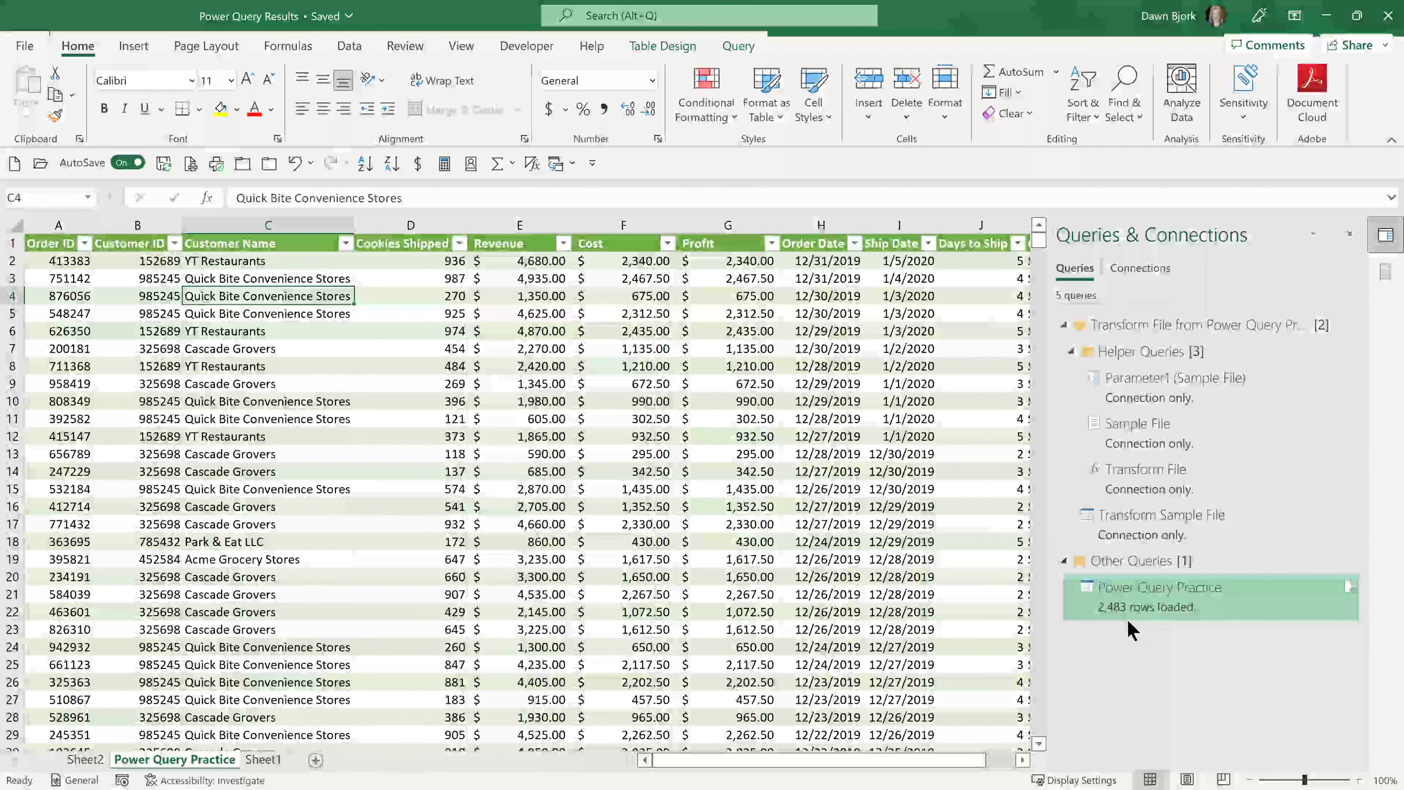
mouse_move(1110, 622)
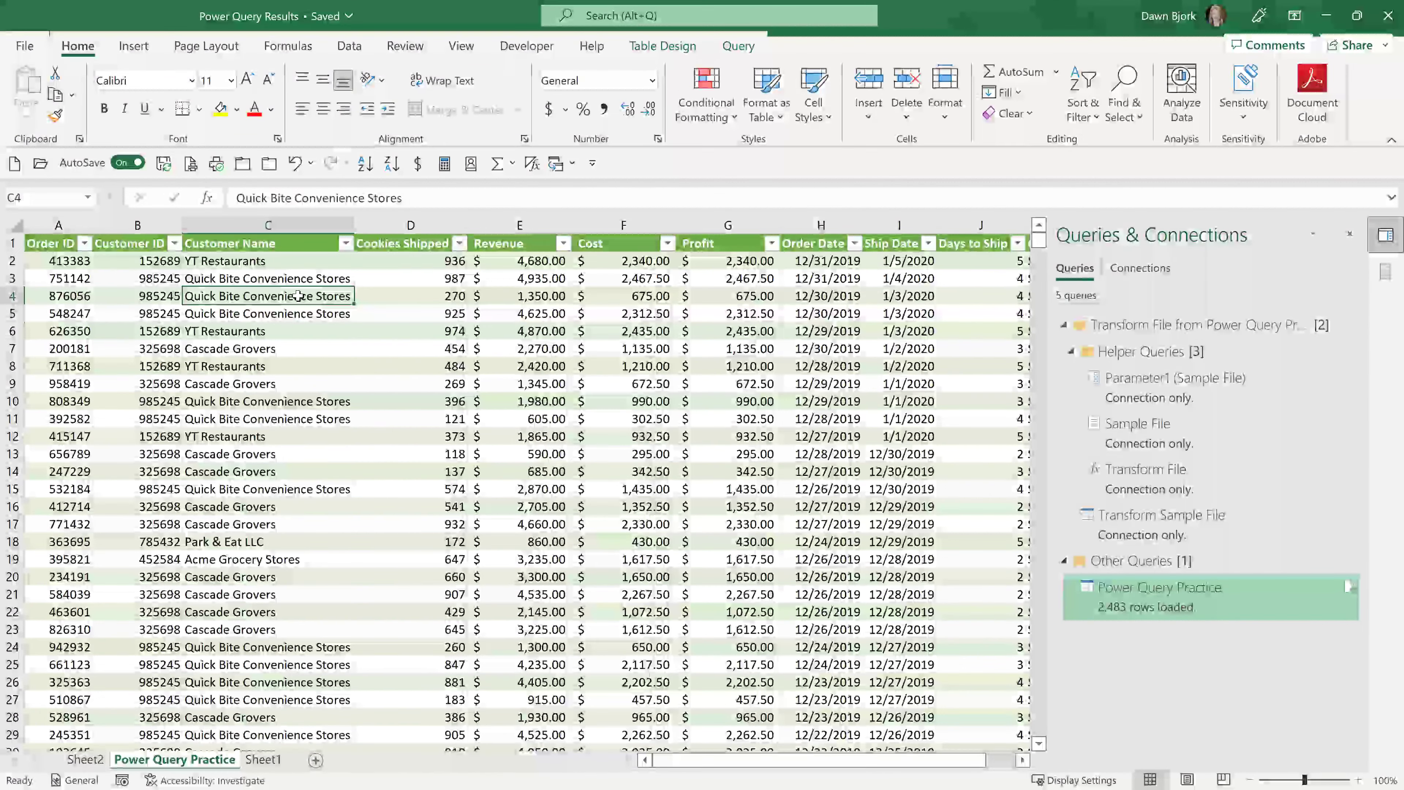
key("alt+Tab")
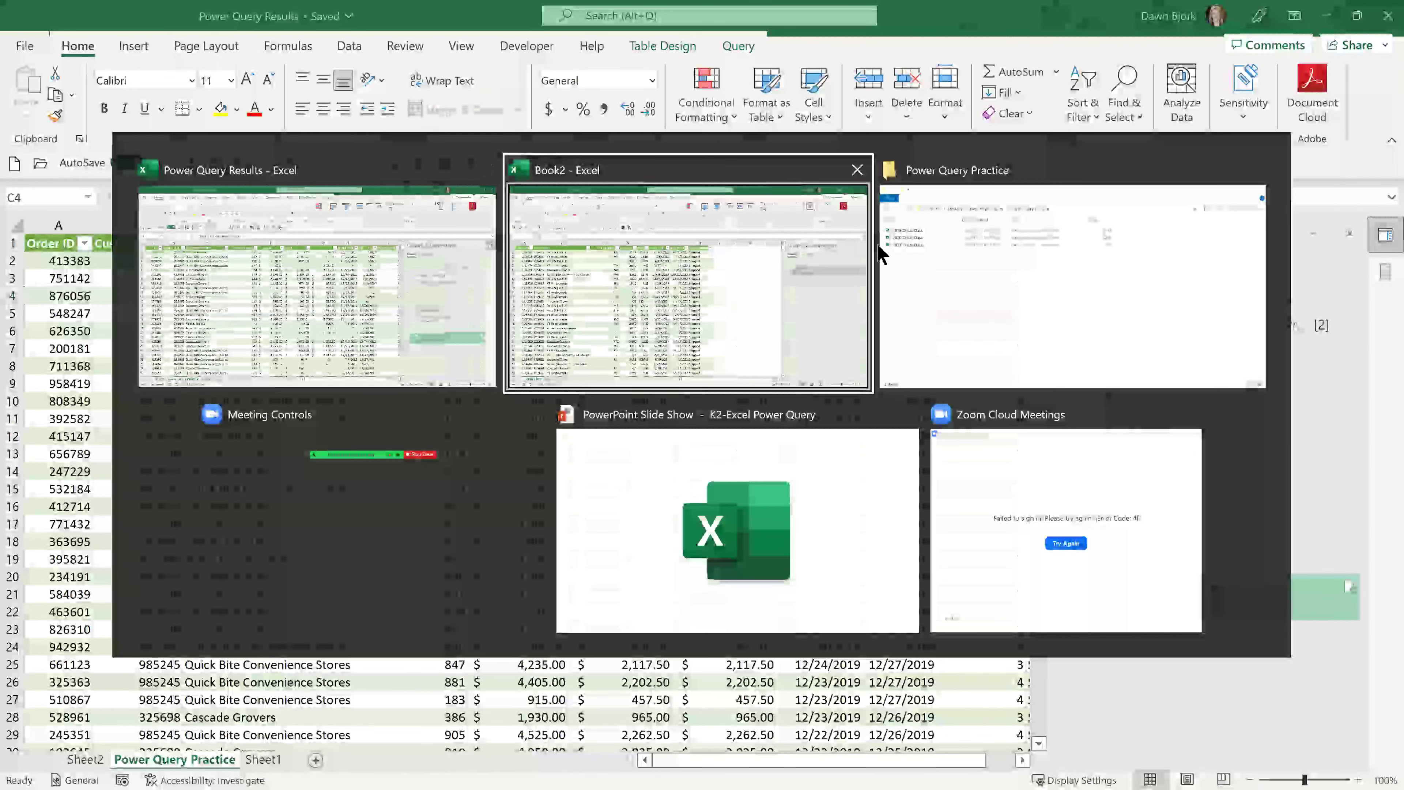
left_click(1000, 287)
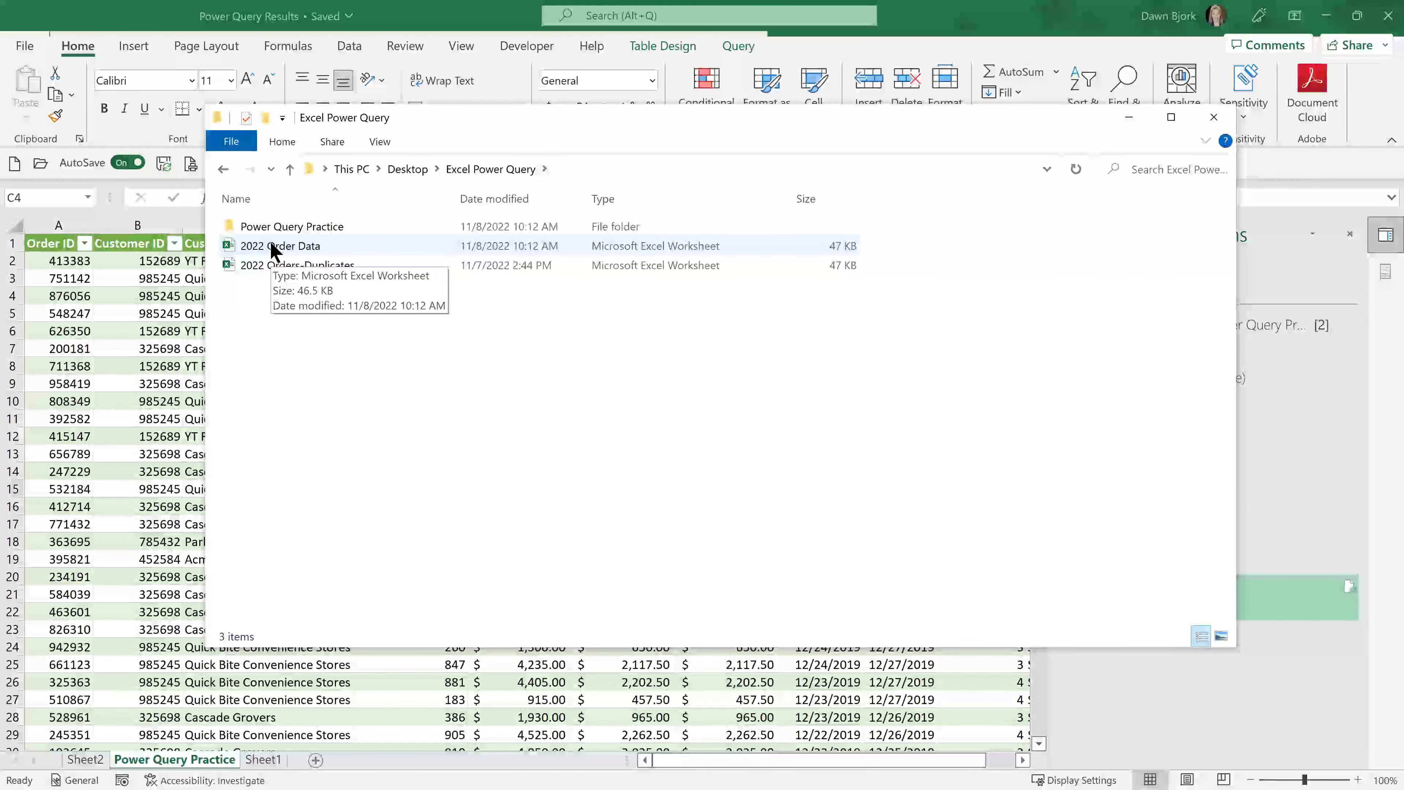
left_click_drag(272, 247, 271, 232)
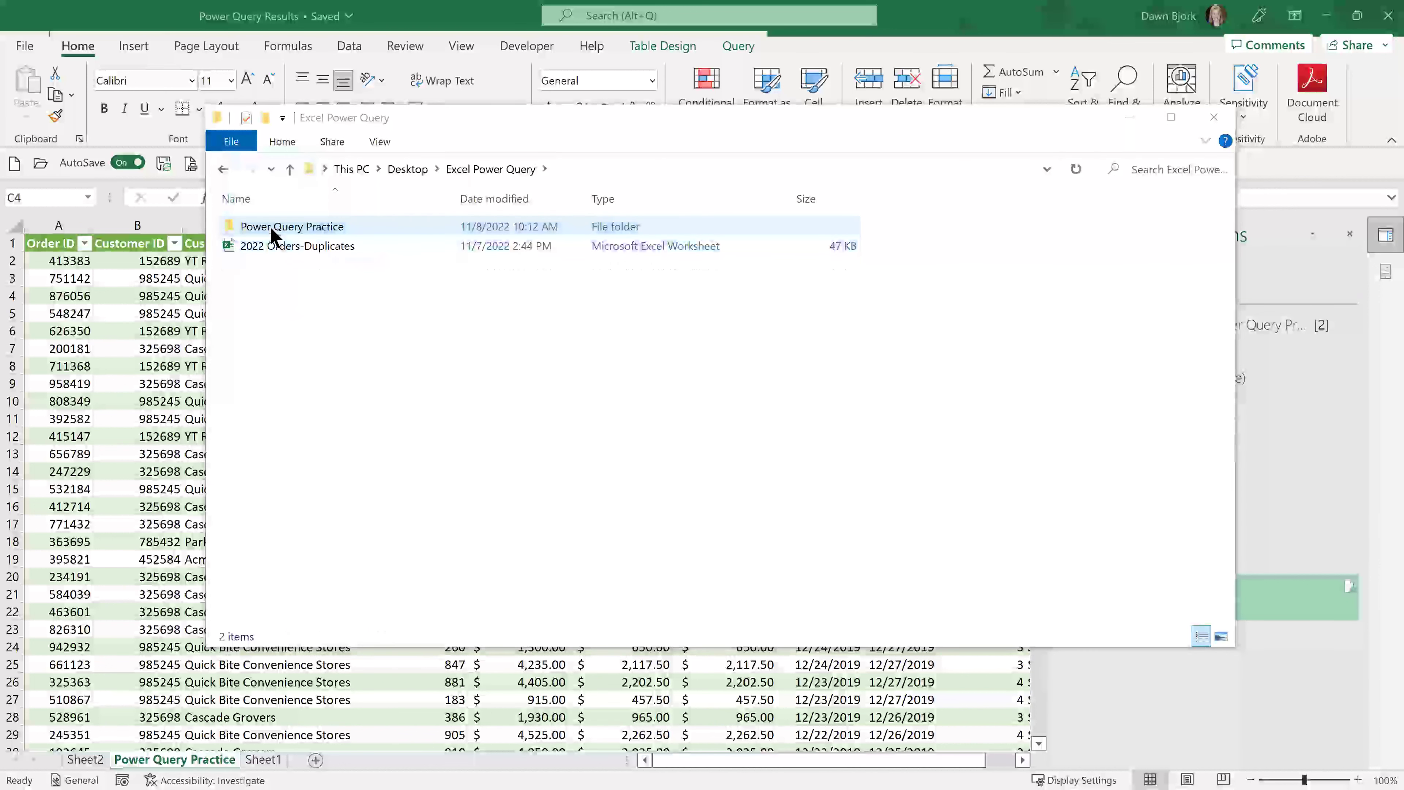
double_click(271, 232)
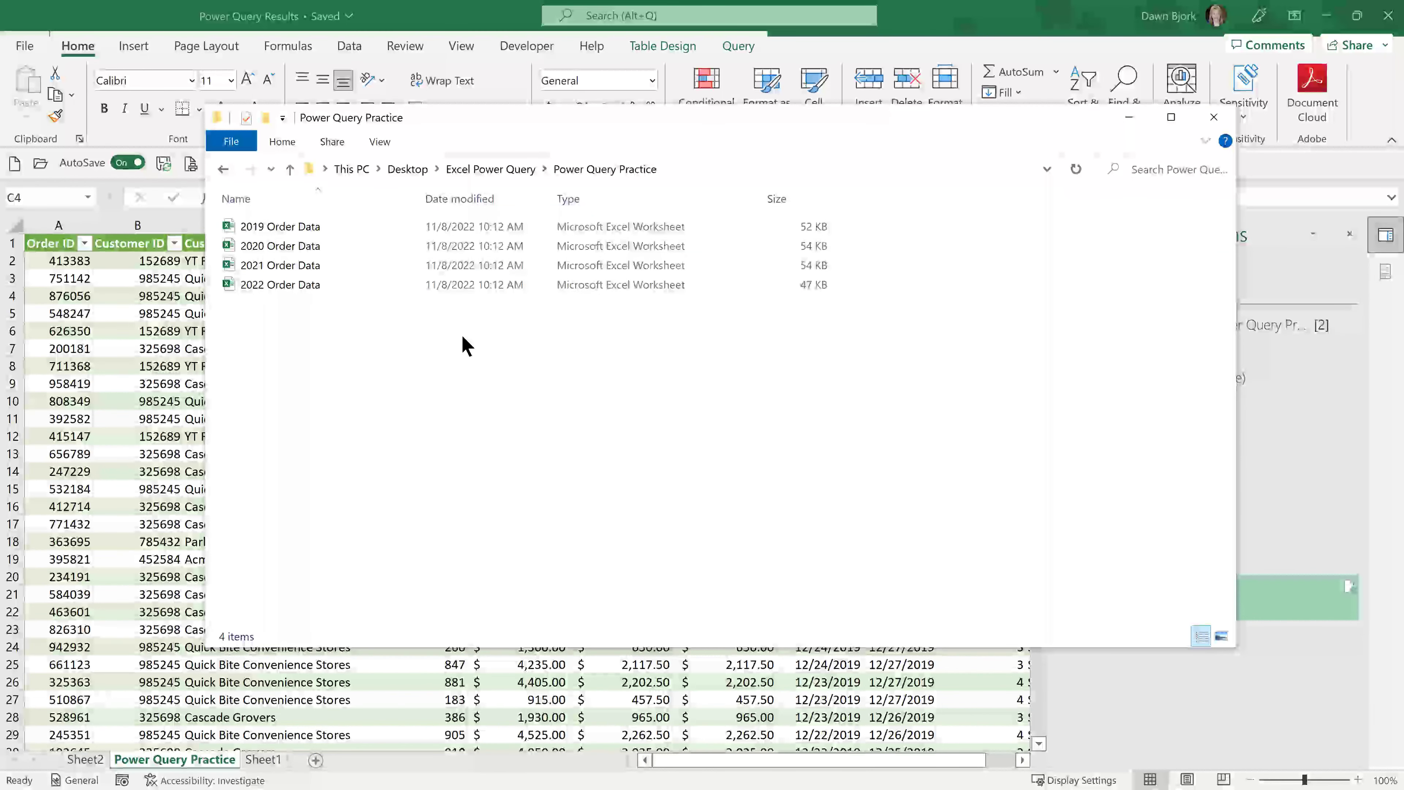
- Minimize File Explorer to return to the workbook, refresh all its data connections, and check the Power Query Practice query's preview
left_click(1130, 118)
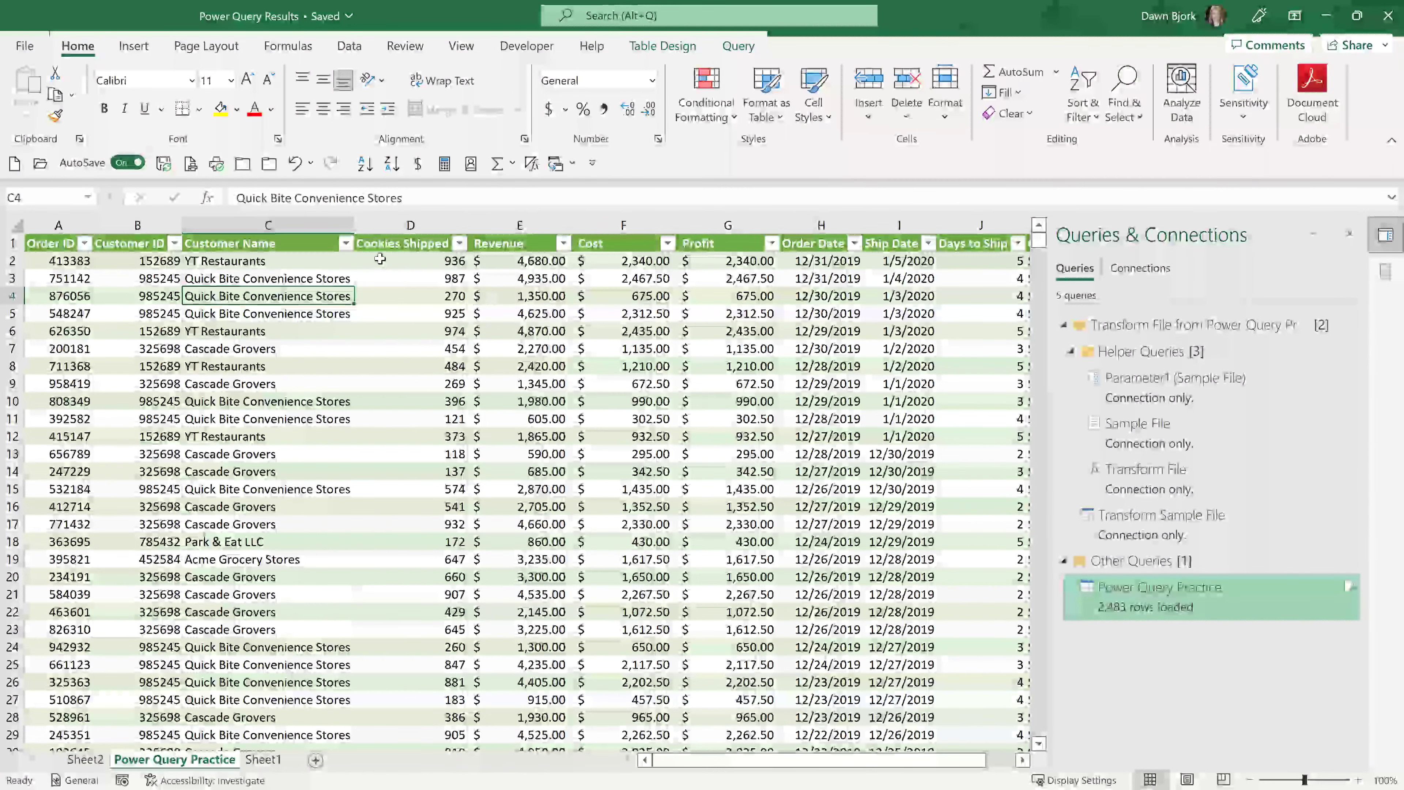
left_click(347, 46)
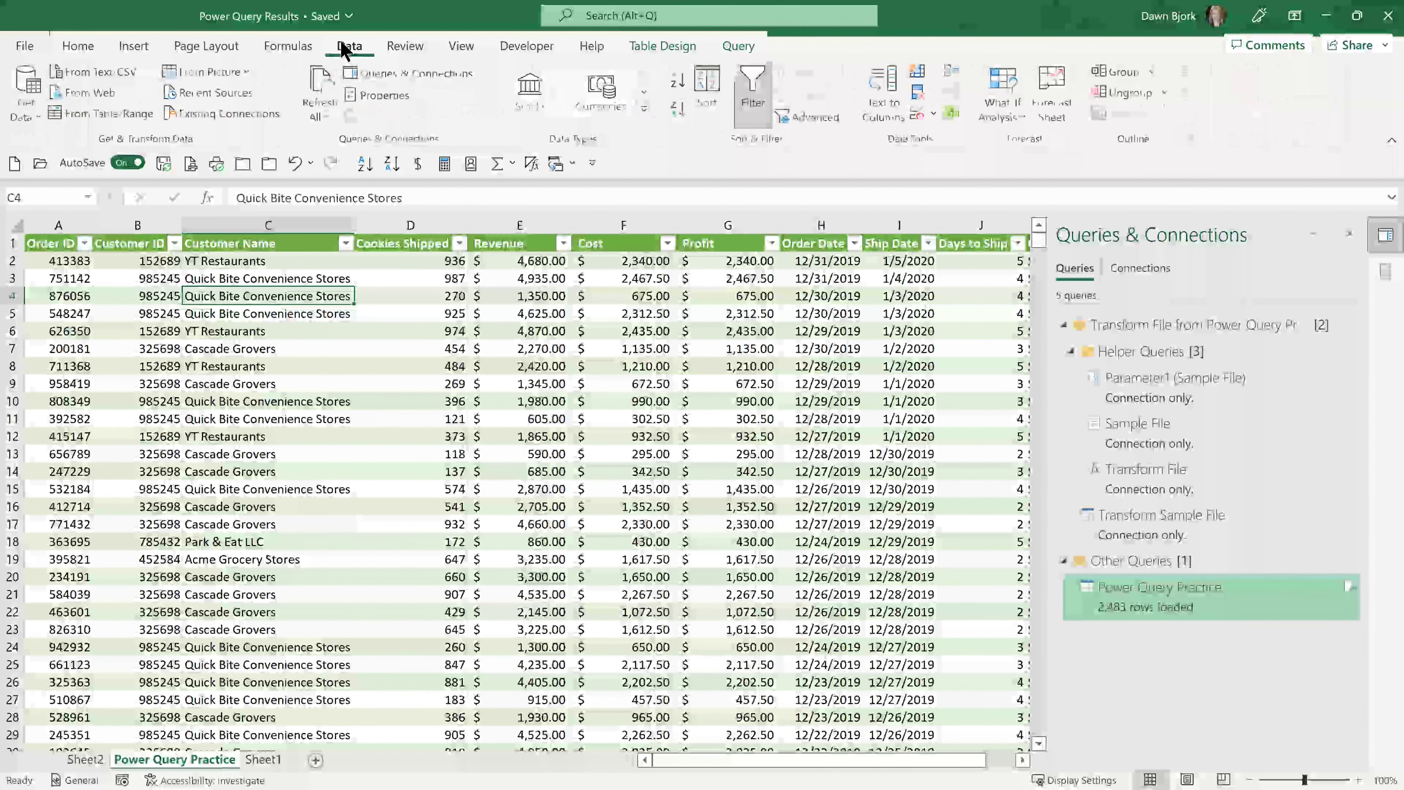
left_click(325, 117)
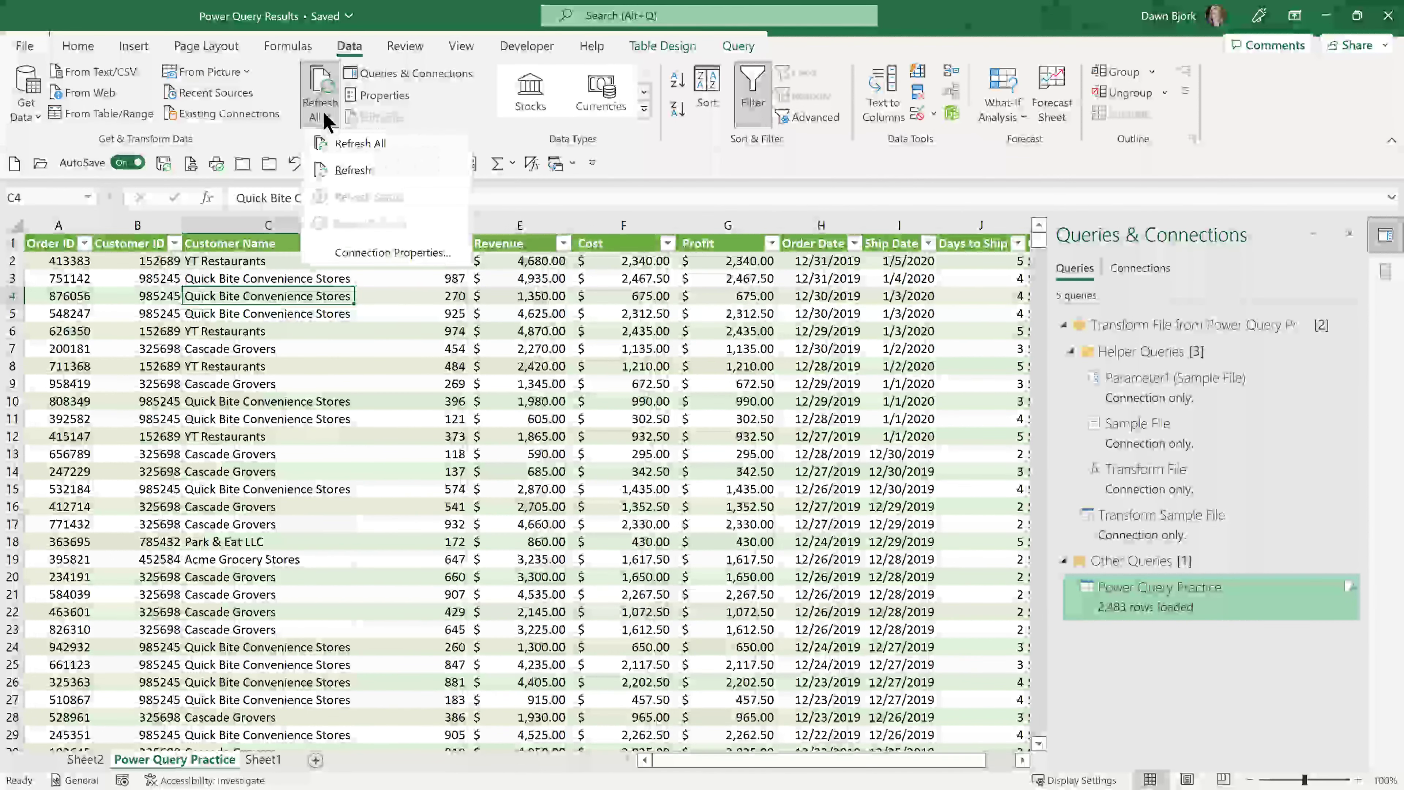
left_click(336, 145)
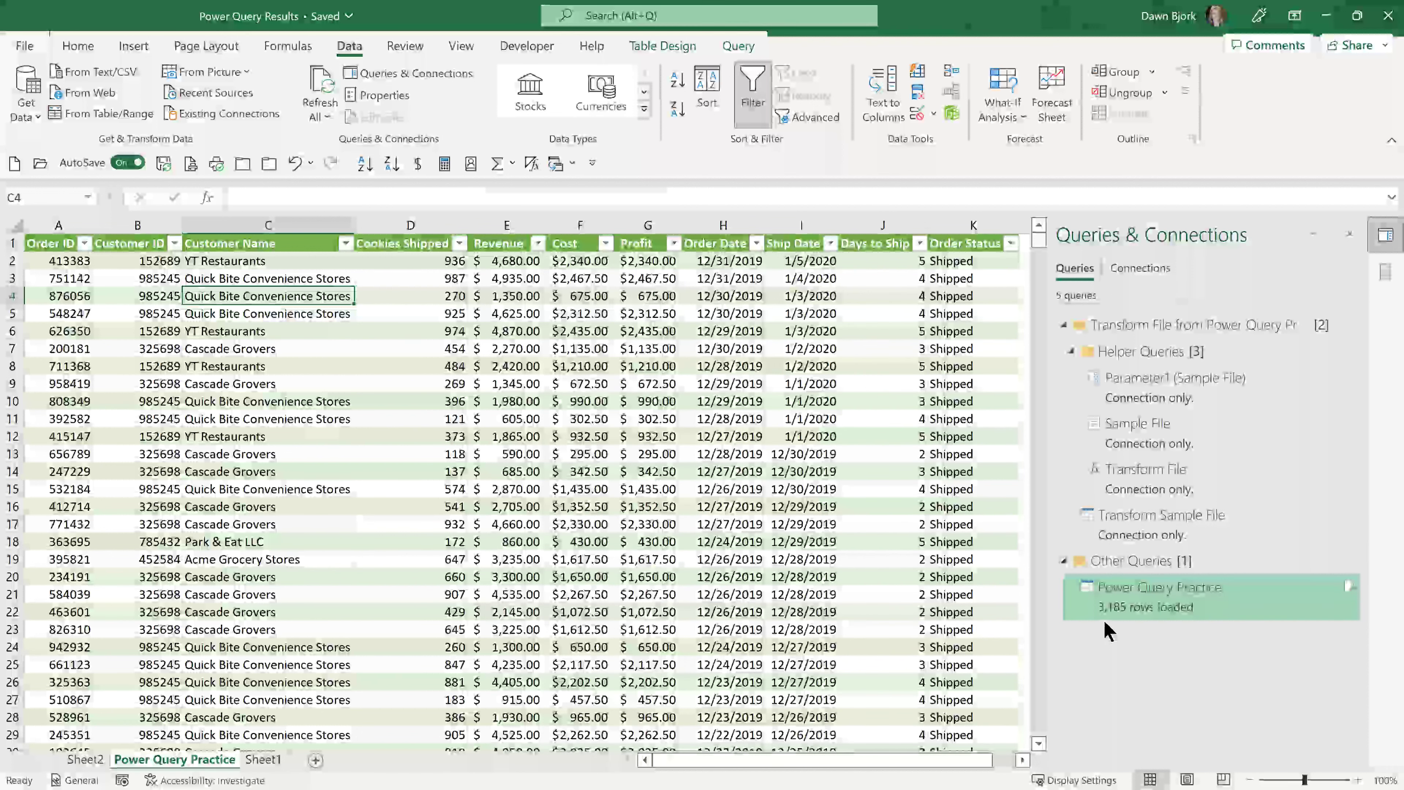
mouse_move(1113, 618)
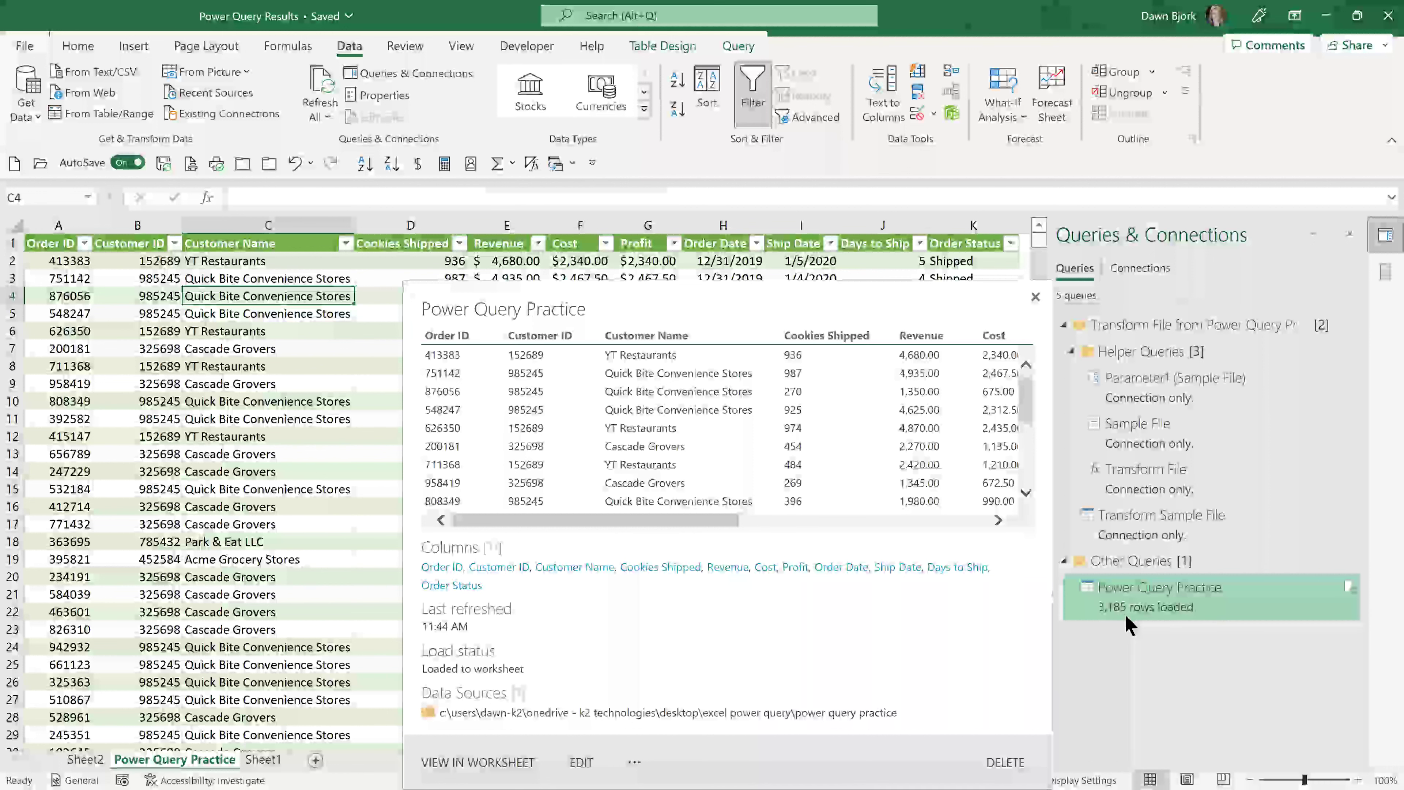
left_click(281, 408)
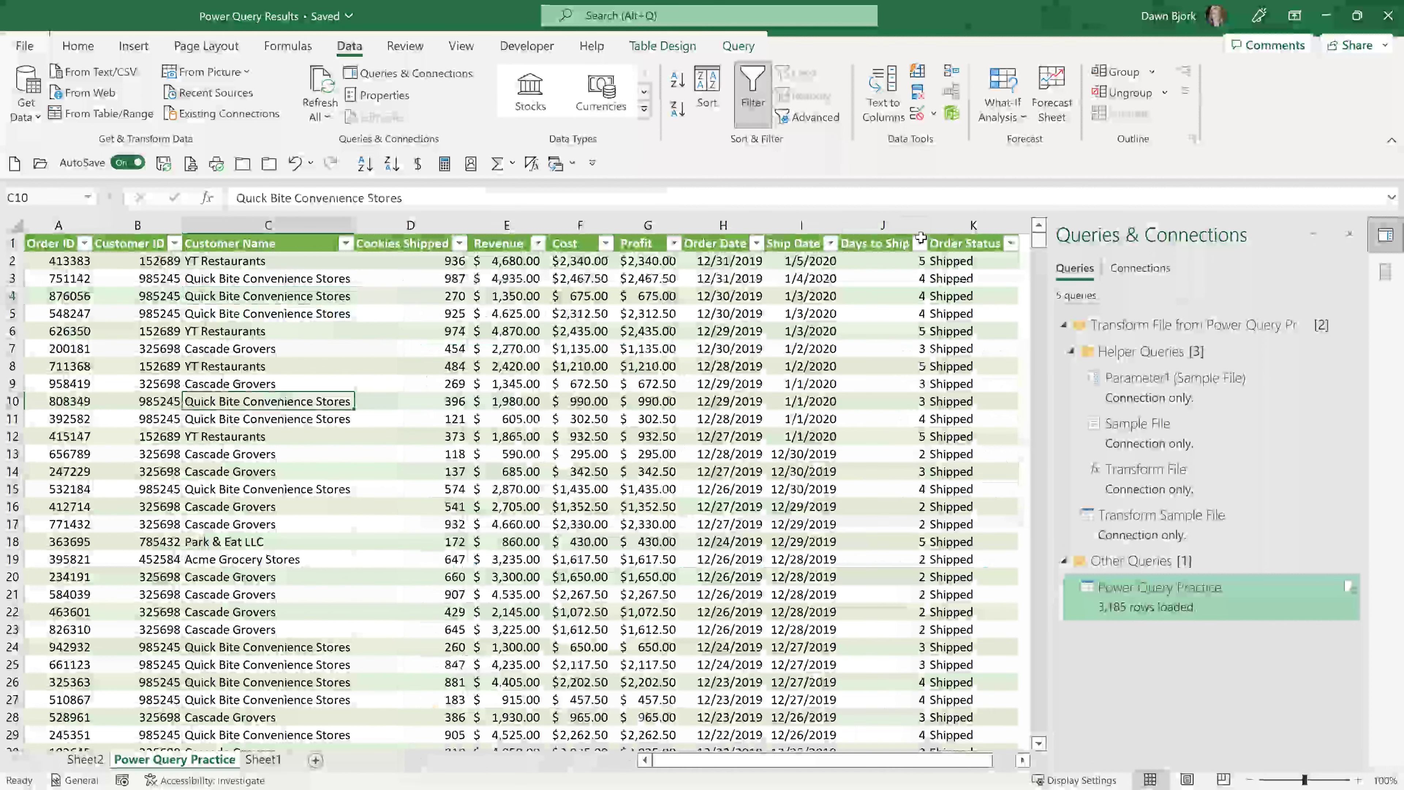
- Review the years available for Order Date and filter the Power Query Practice table to 2022 orders only
left_click(757, 243)
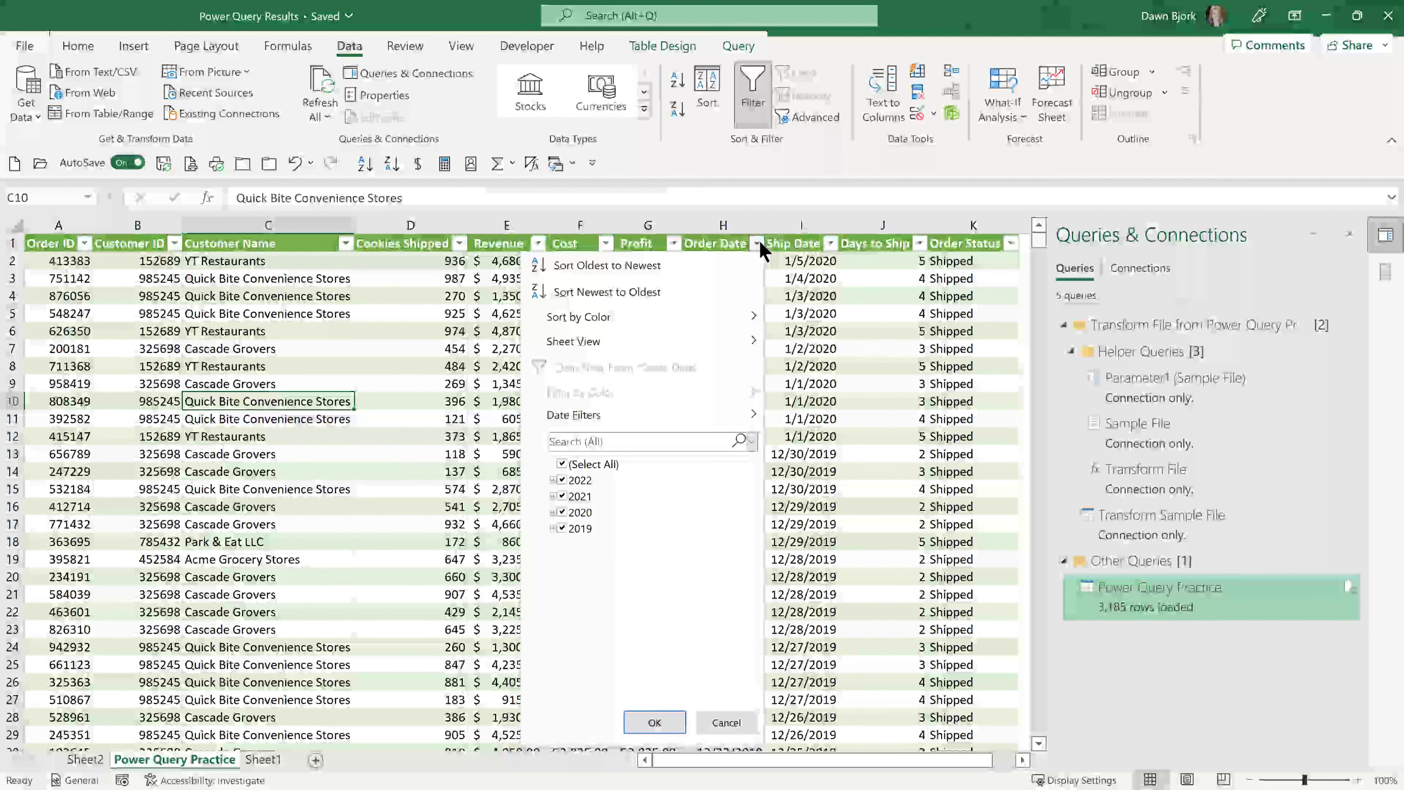
left_click(292, 332)
left_click(293, 332)
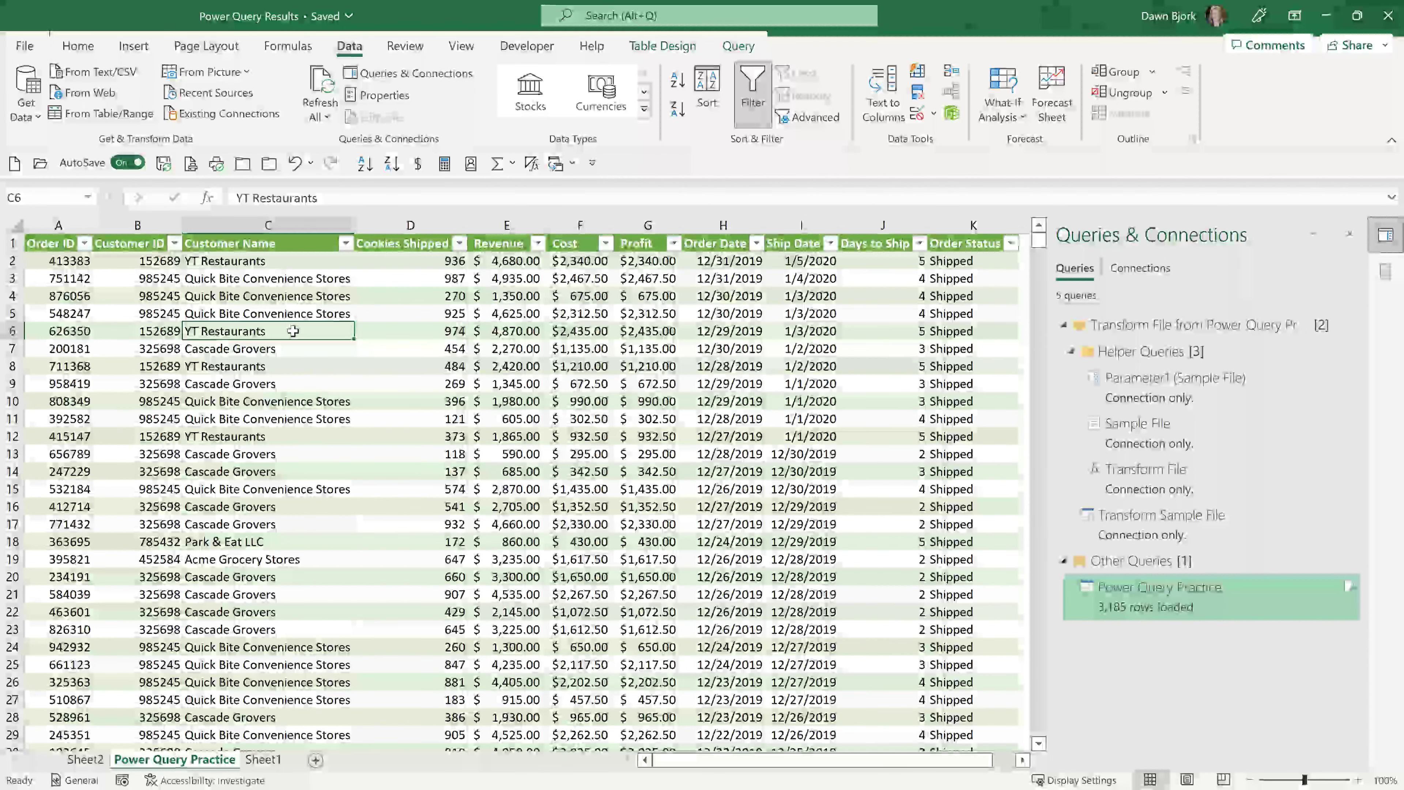
left_click(757, 244)
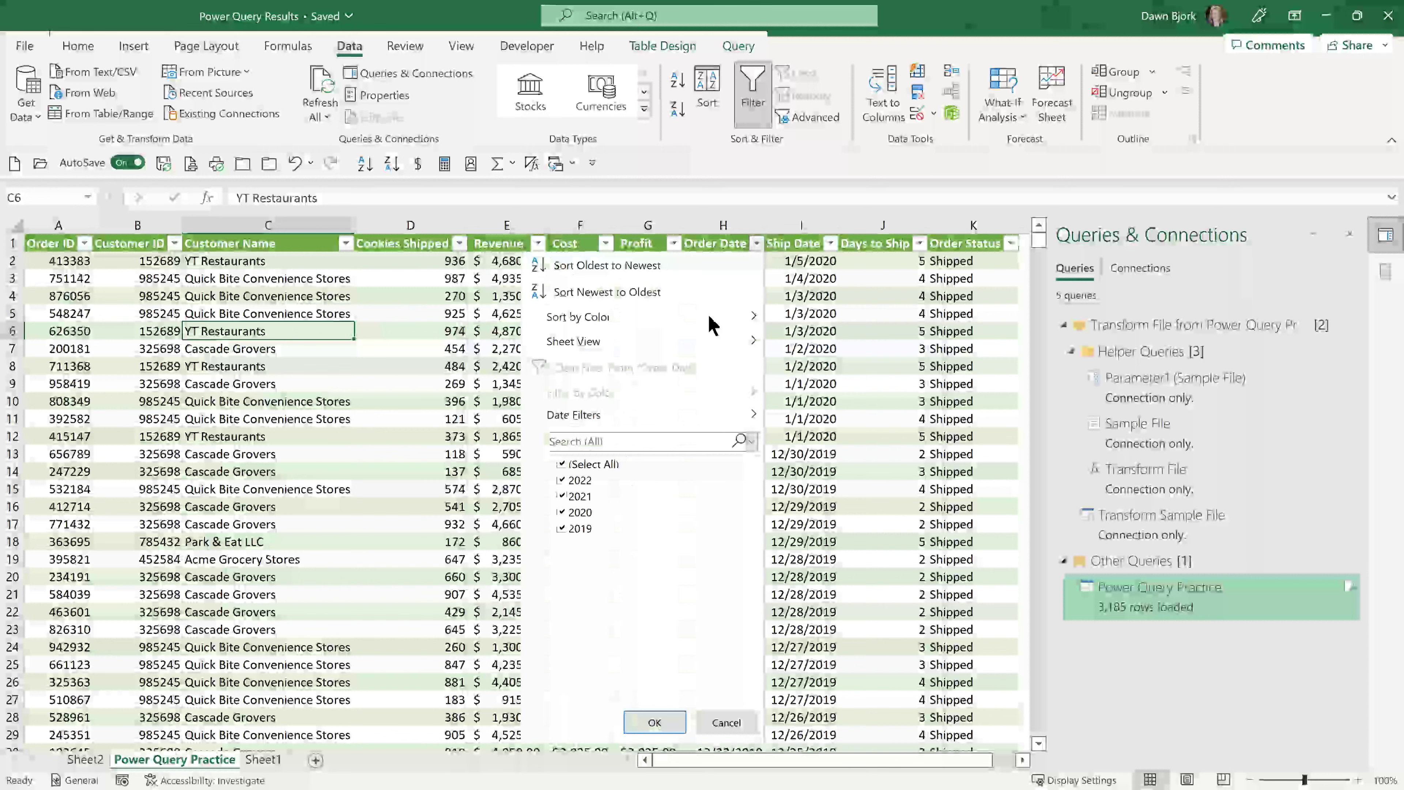
left_click(561, 464)
left_click(562, 480)
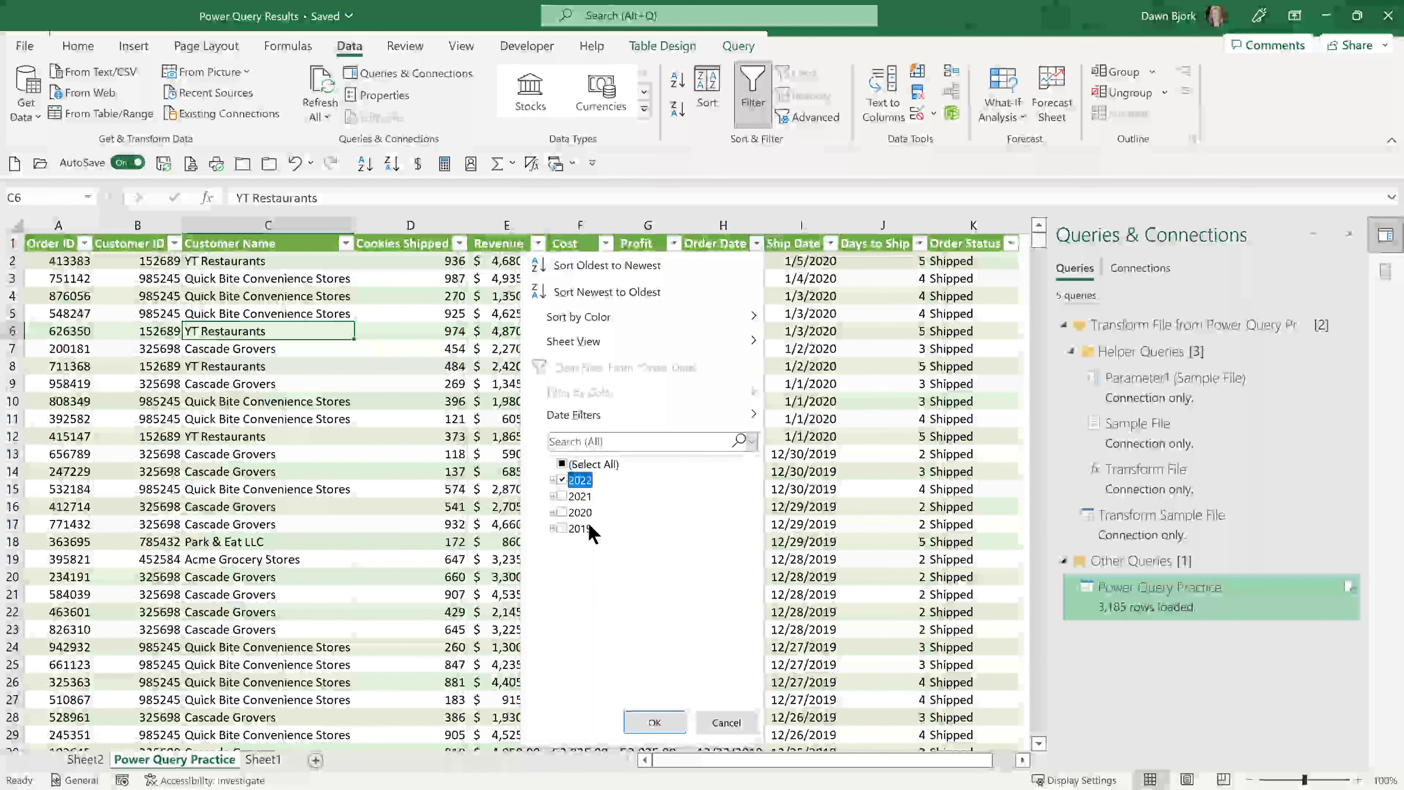
left_click(655, 722)
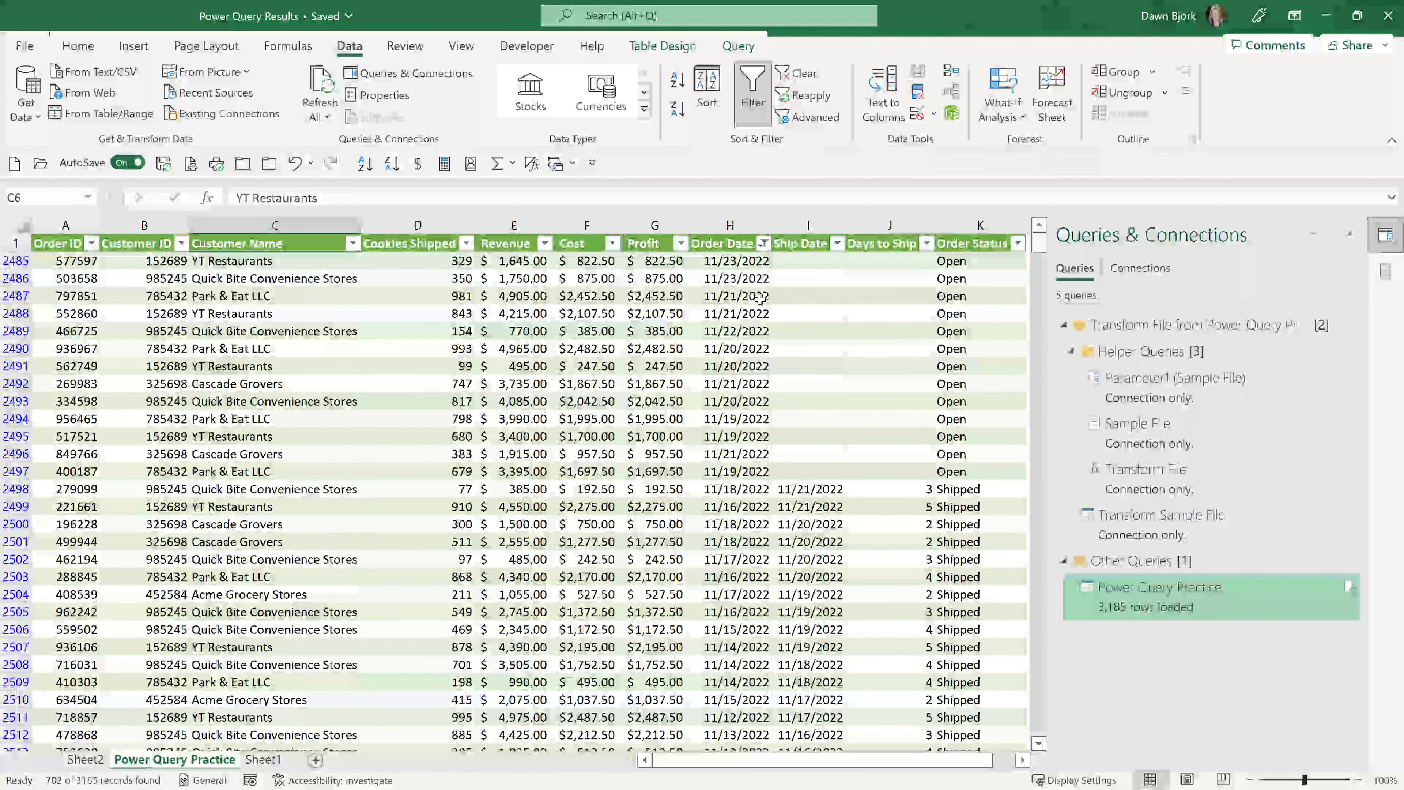
- Remove the year restriction on Order Date so the table shows the orders of all years
left_click(764, 244)
left_click(580, 464)
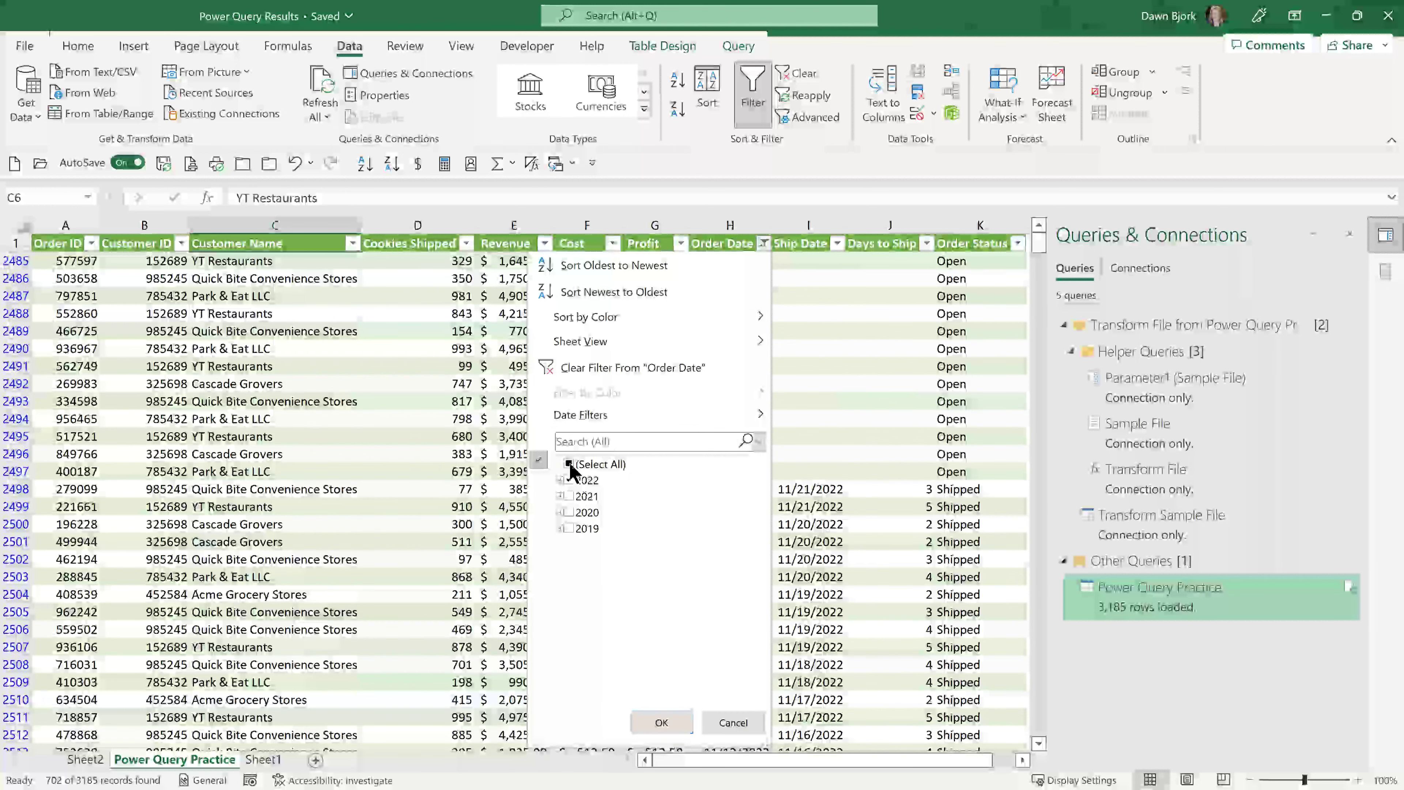
left_click(662, 722)
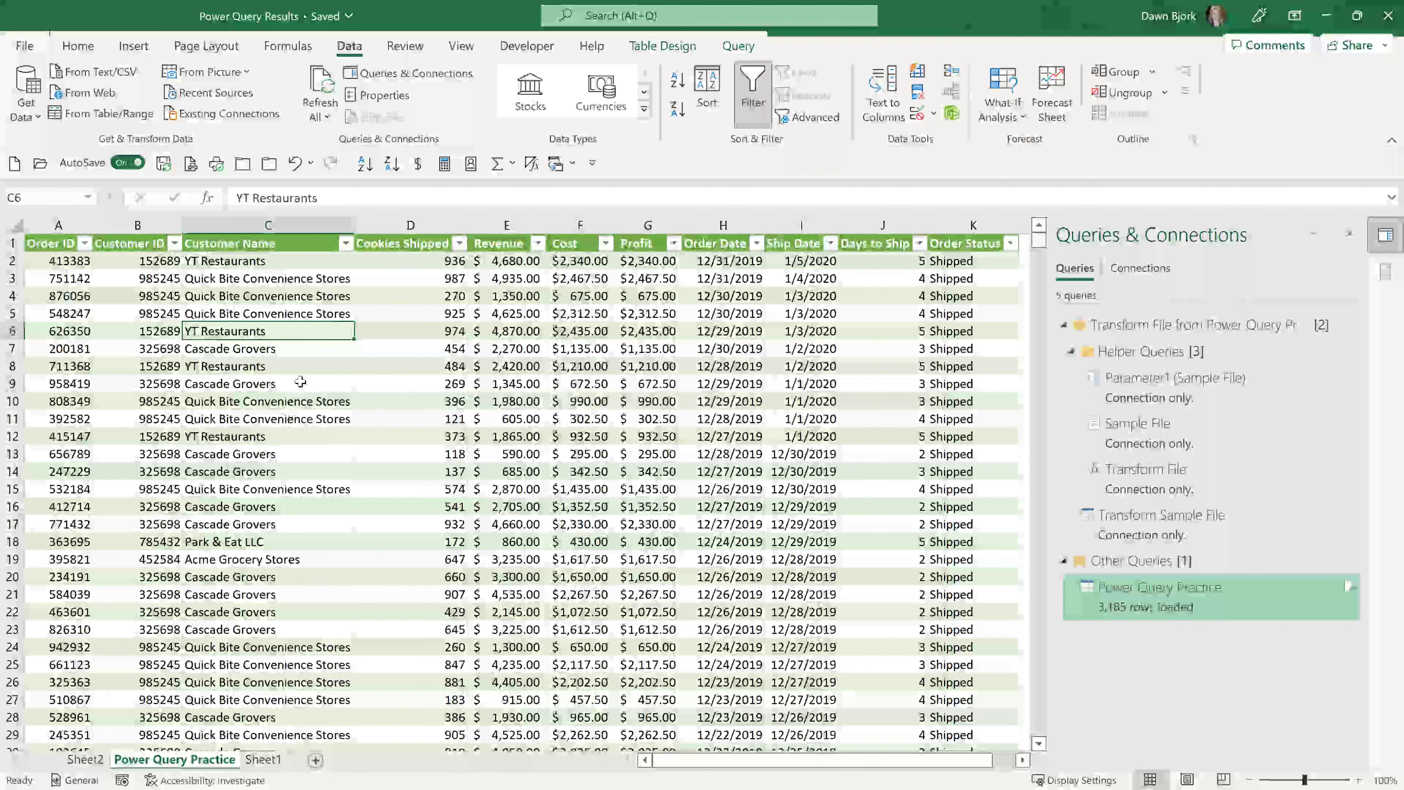
left_click(300, 371)
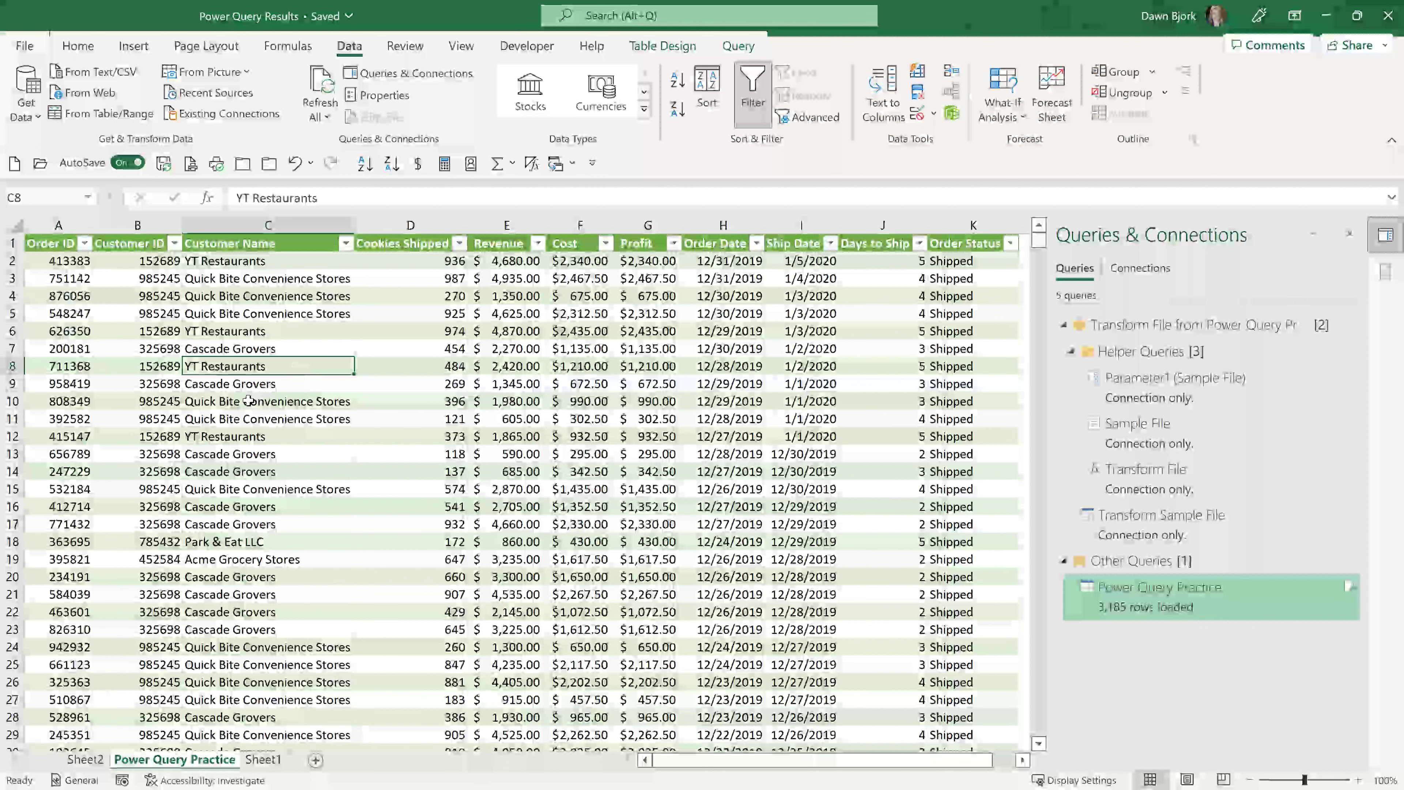
- Show Sheet2 and refresh all data so the profit PivotTable and its line chart include the 2022 orders
left_click(91, 761)
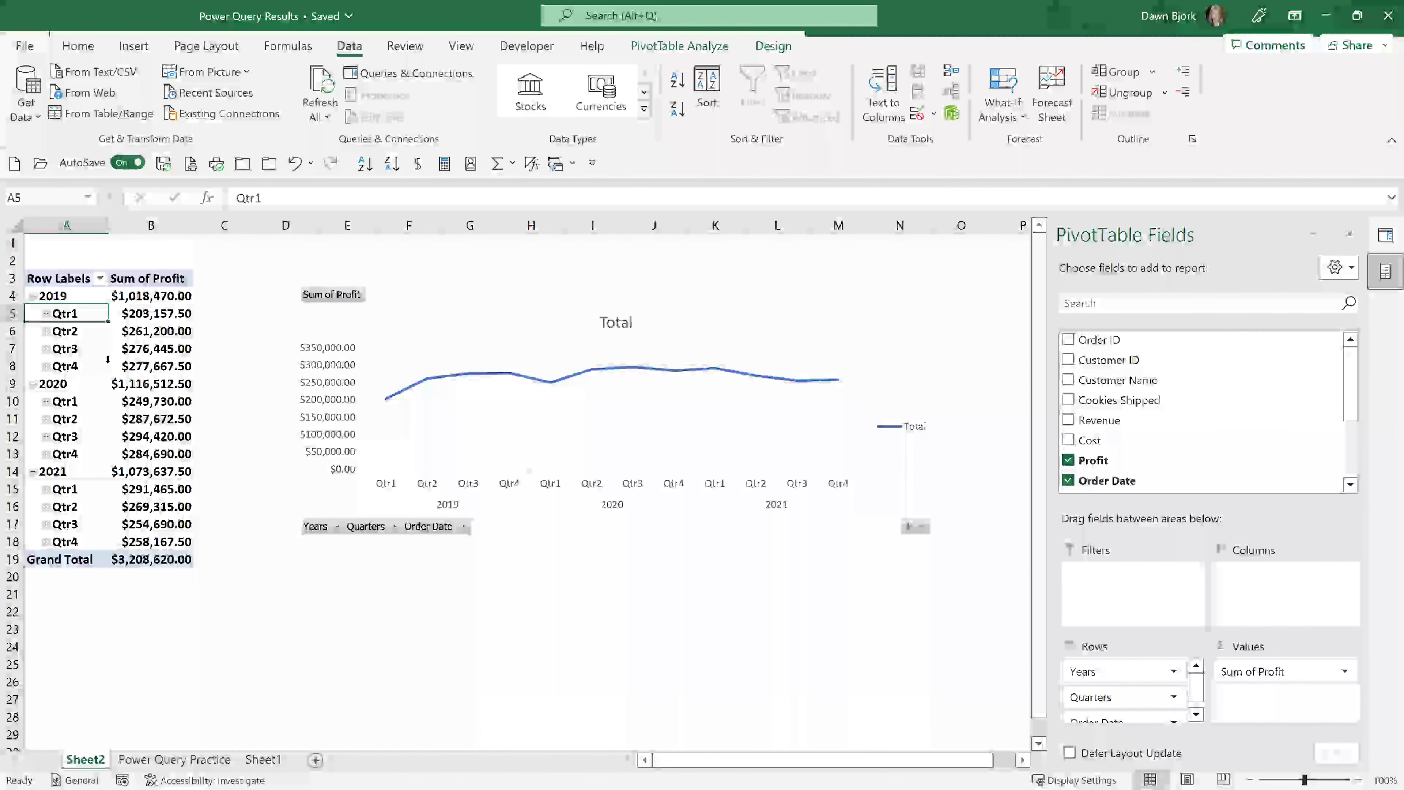
mouse_move(108, 365)
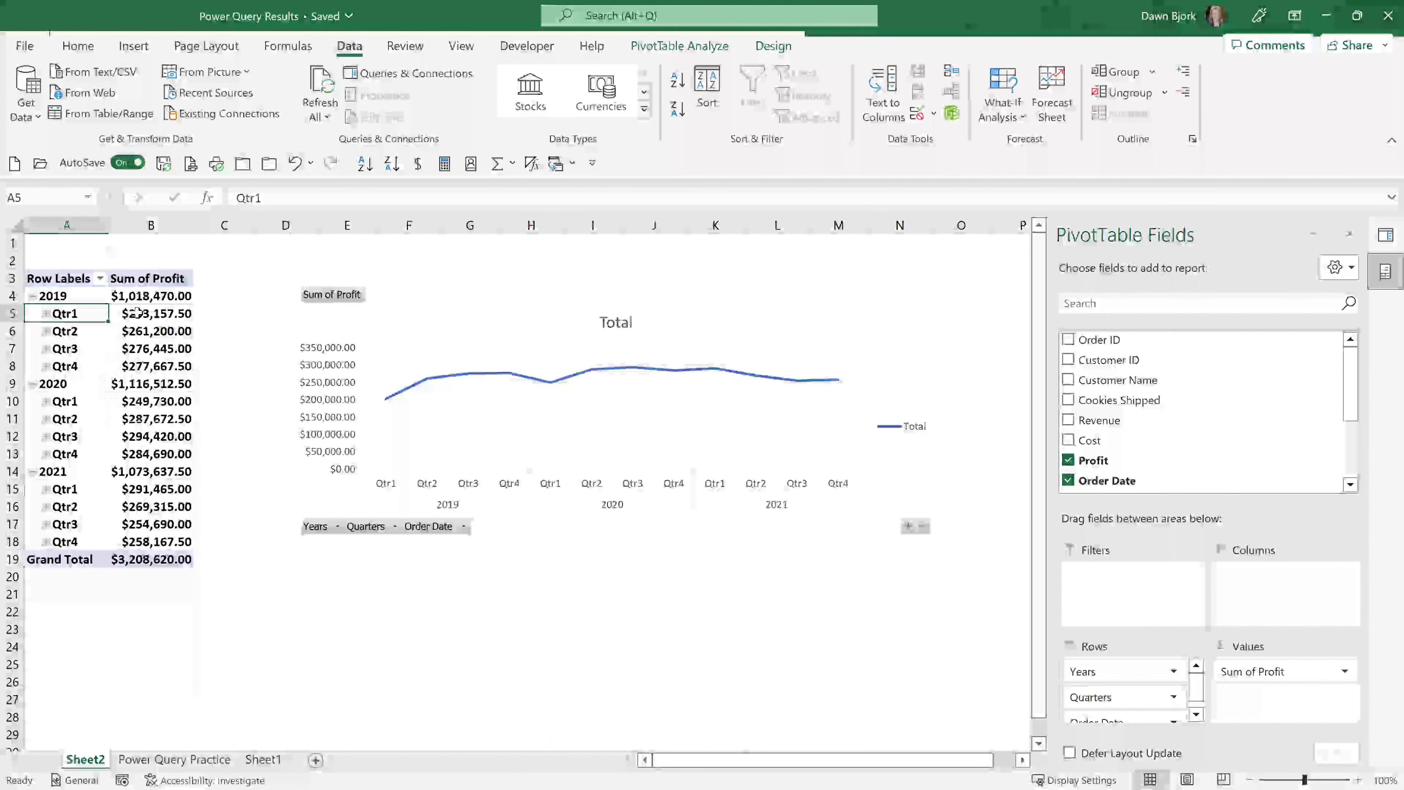
left_click(678, 46)
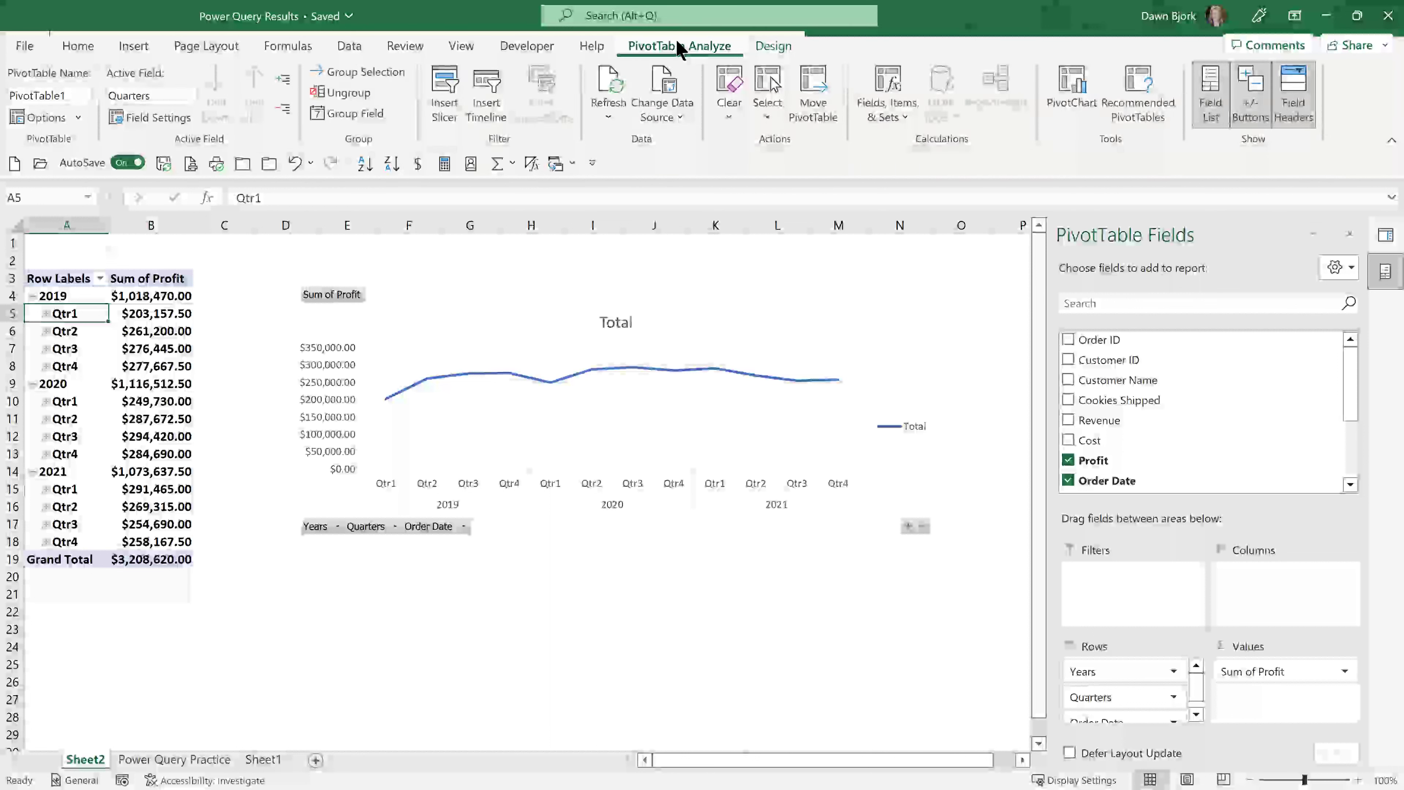
left_click(607, 117)
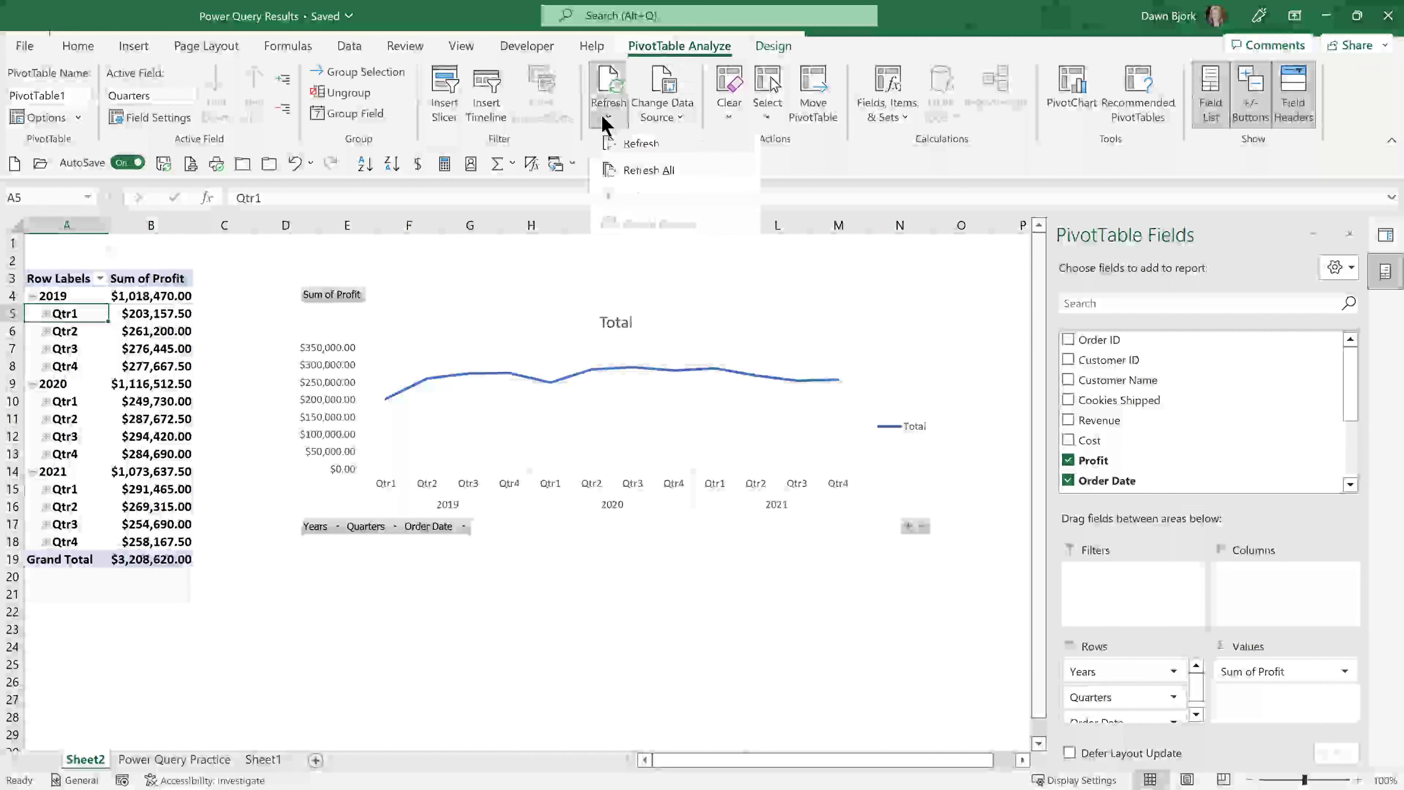
left_click(635, 170)
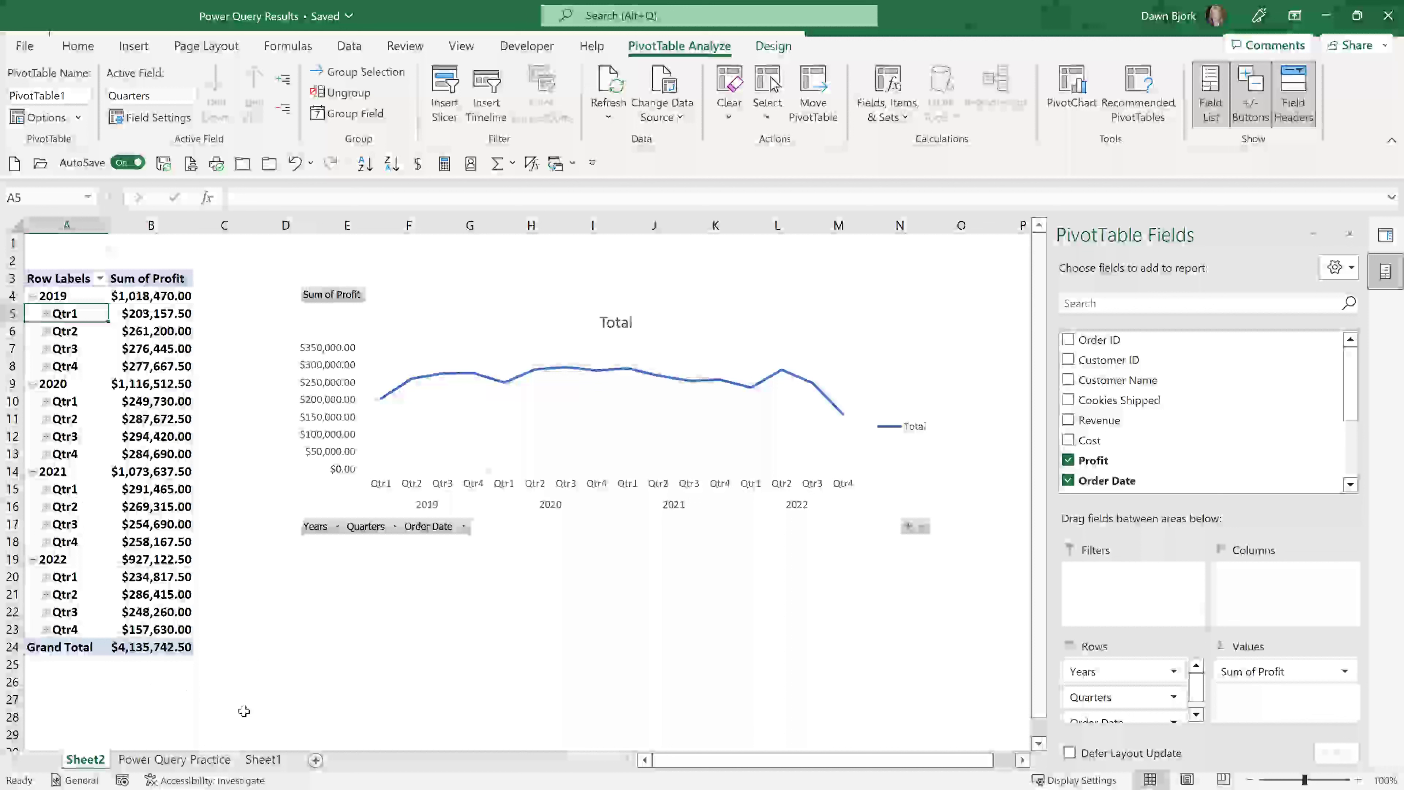
- Return to the Power Query Practice worksheet and display the query commands for its table
left_click(195, 759)
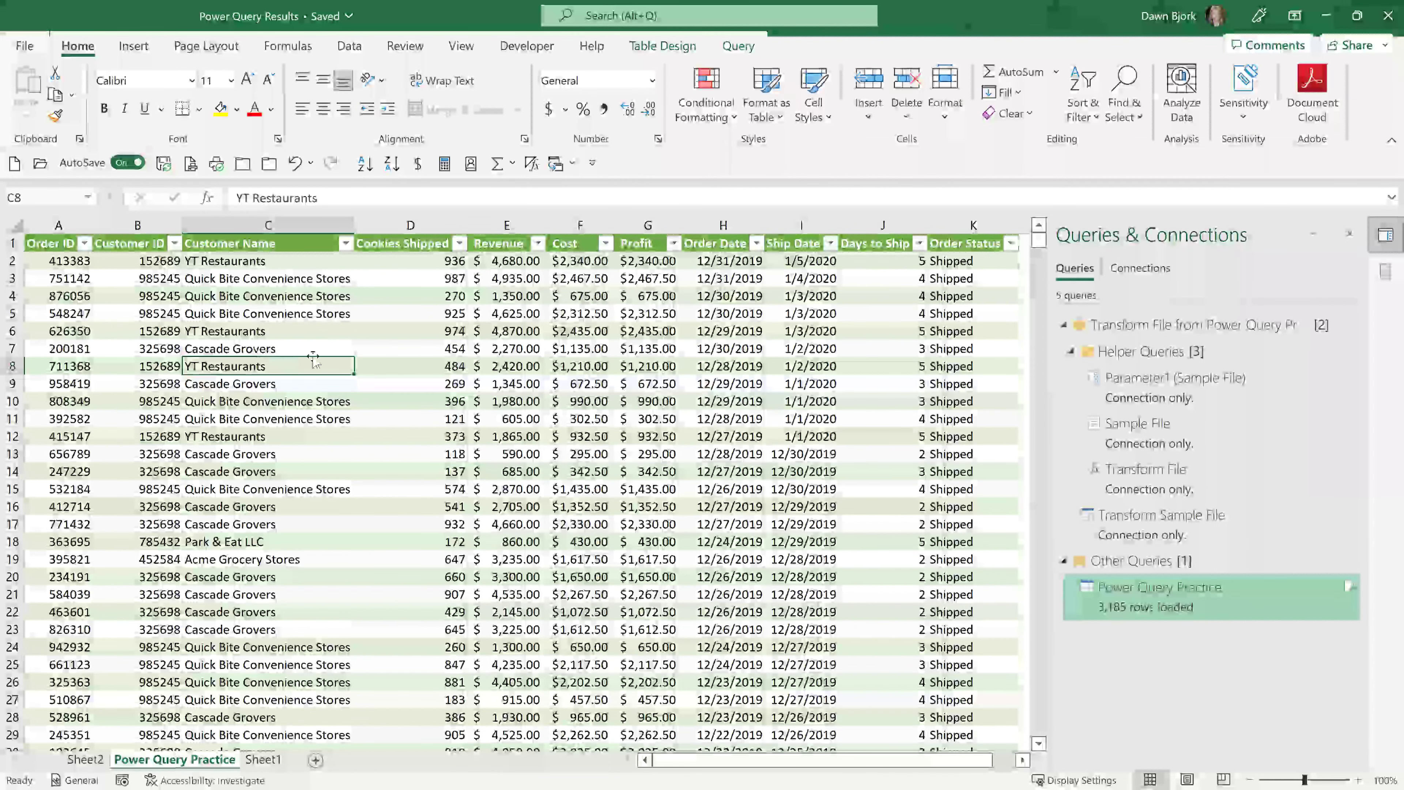
left_click(740, 46)
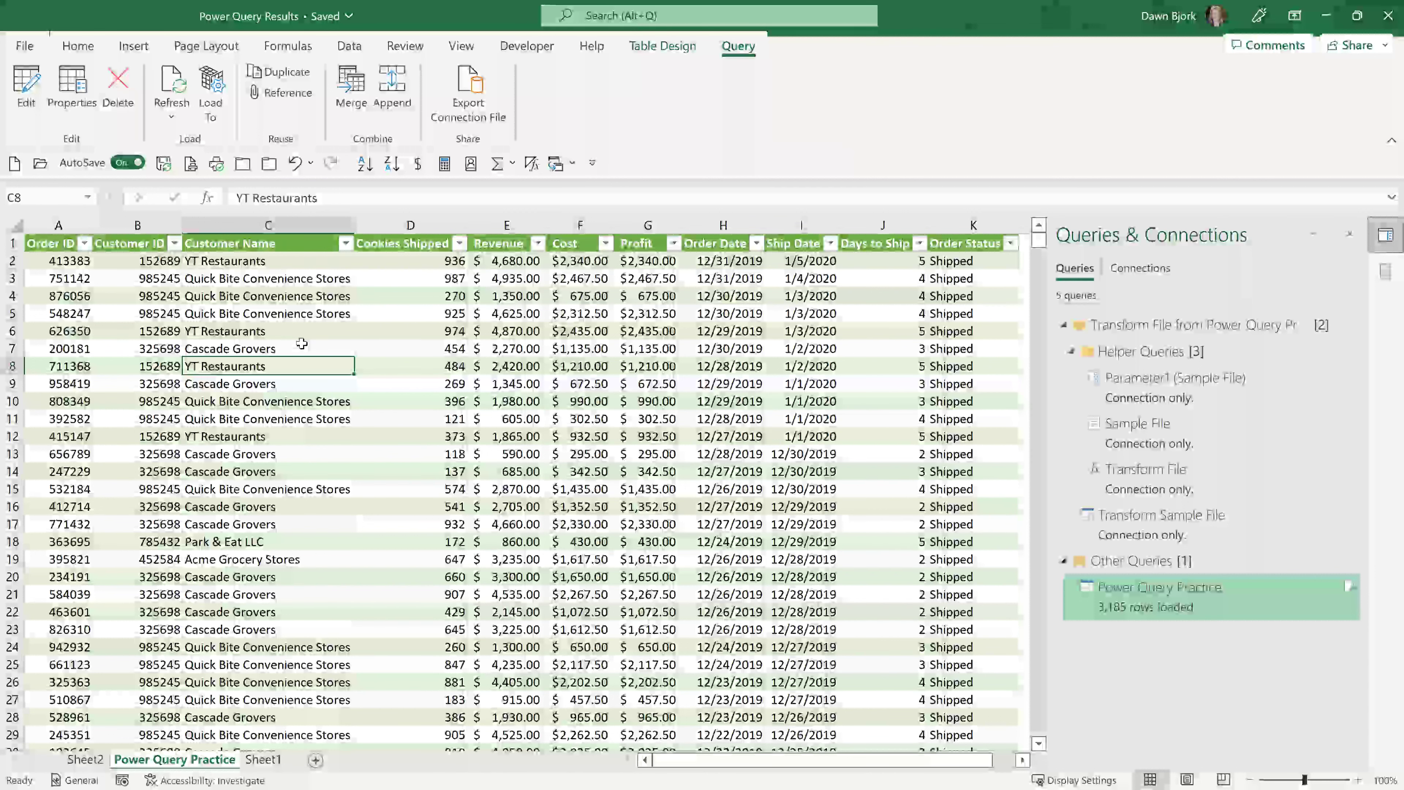
left_click(286, 299)
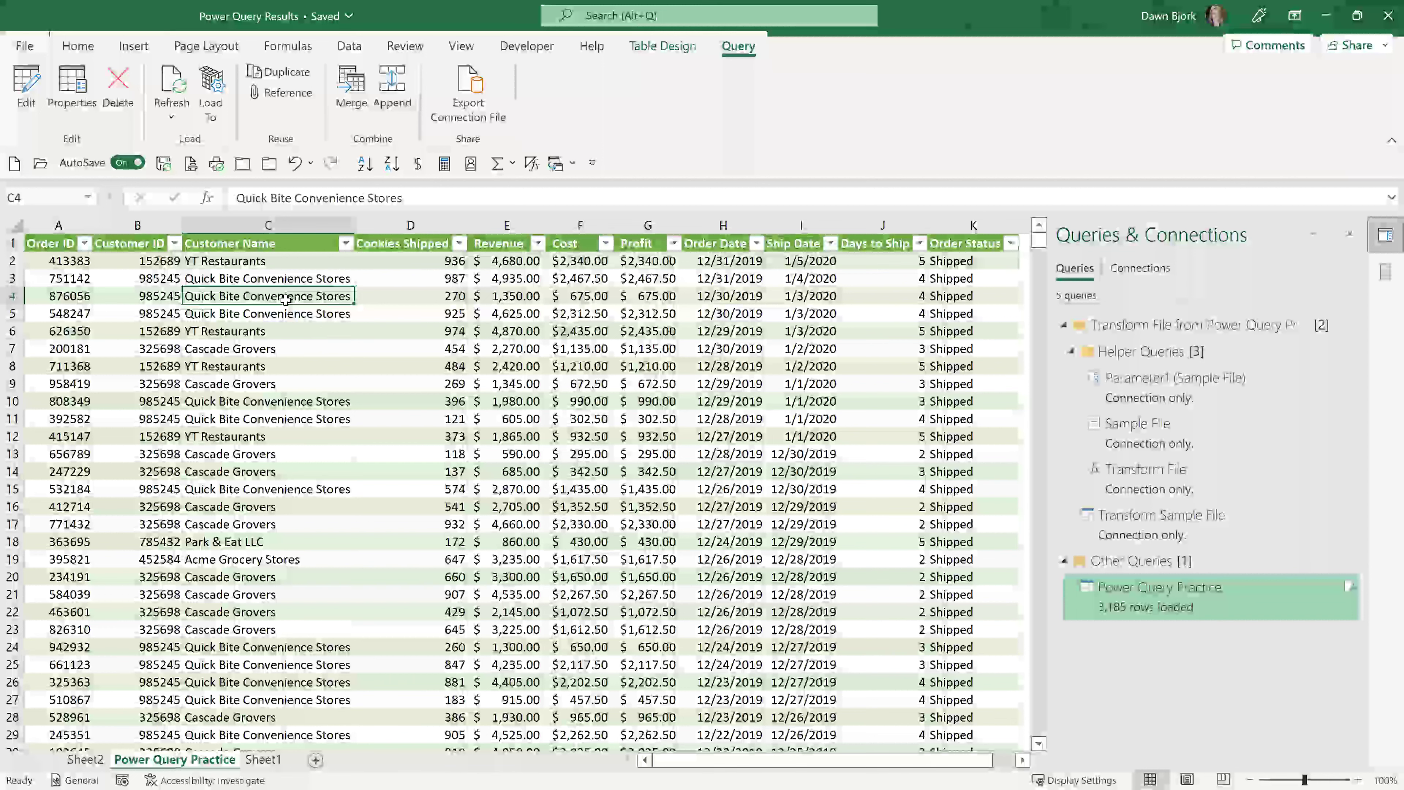
- Switch to the PowerPoint slide show and advance to the Upcoming Training Schedule slide
key("alt+Tab")
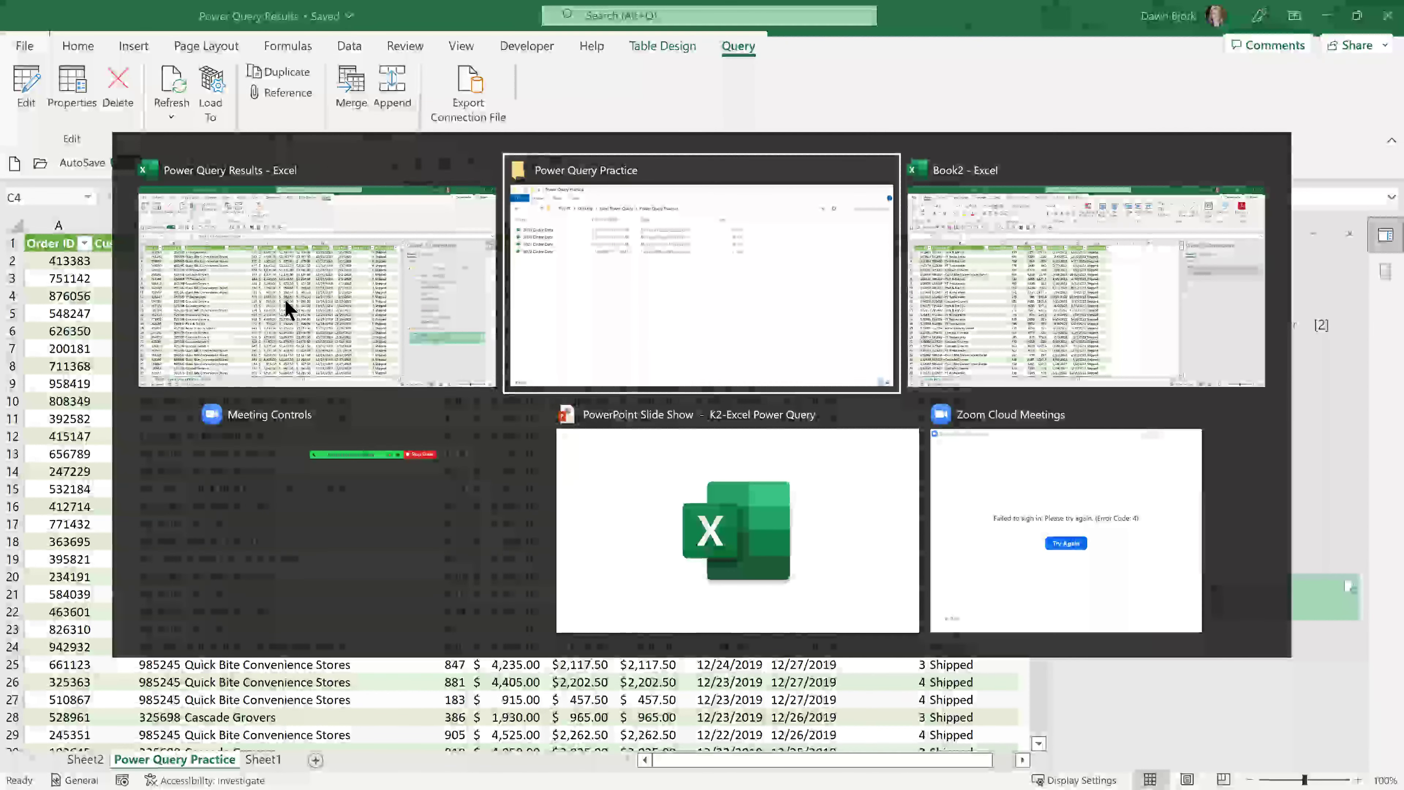
left_click(689, 528)
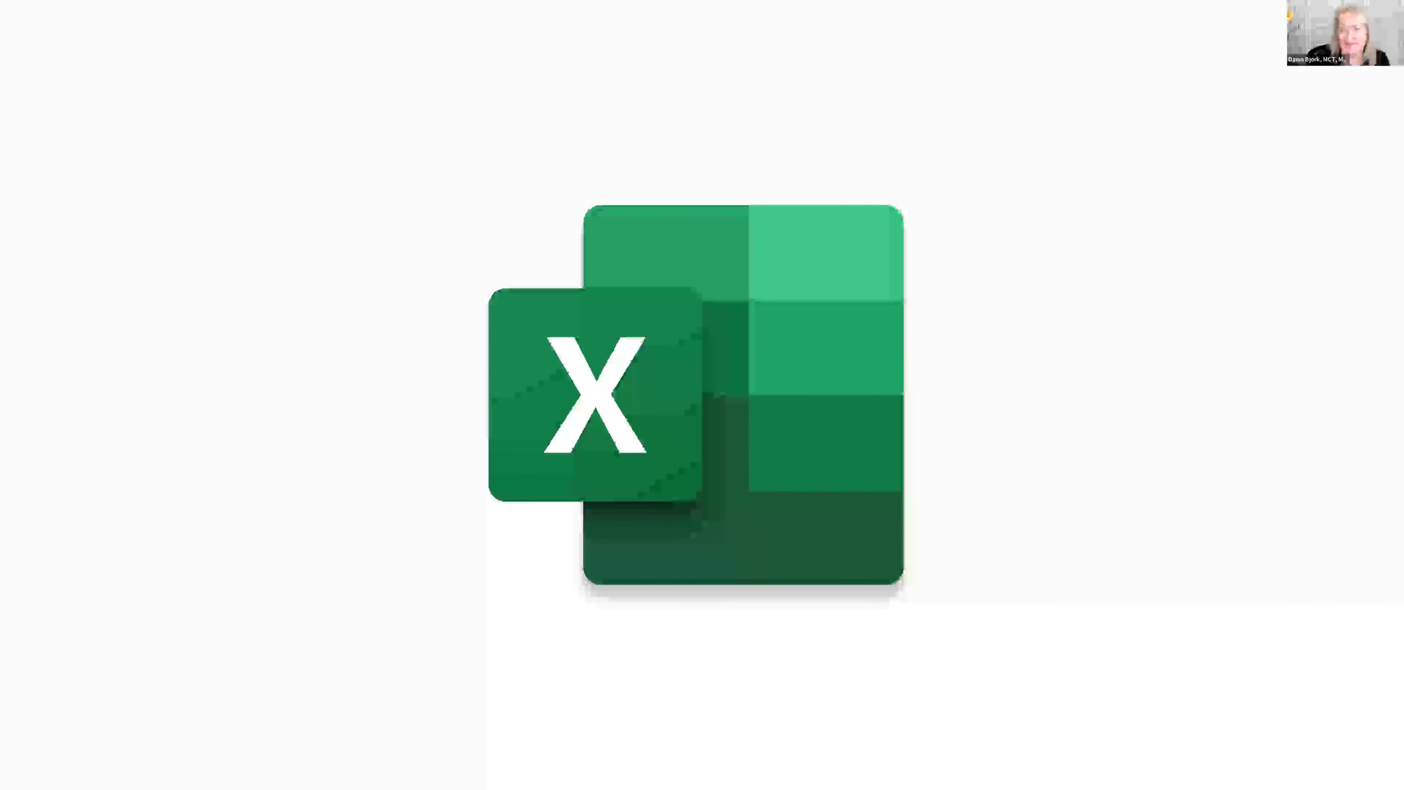
left_click(1051, 416)
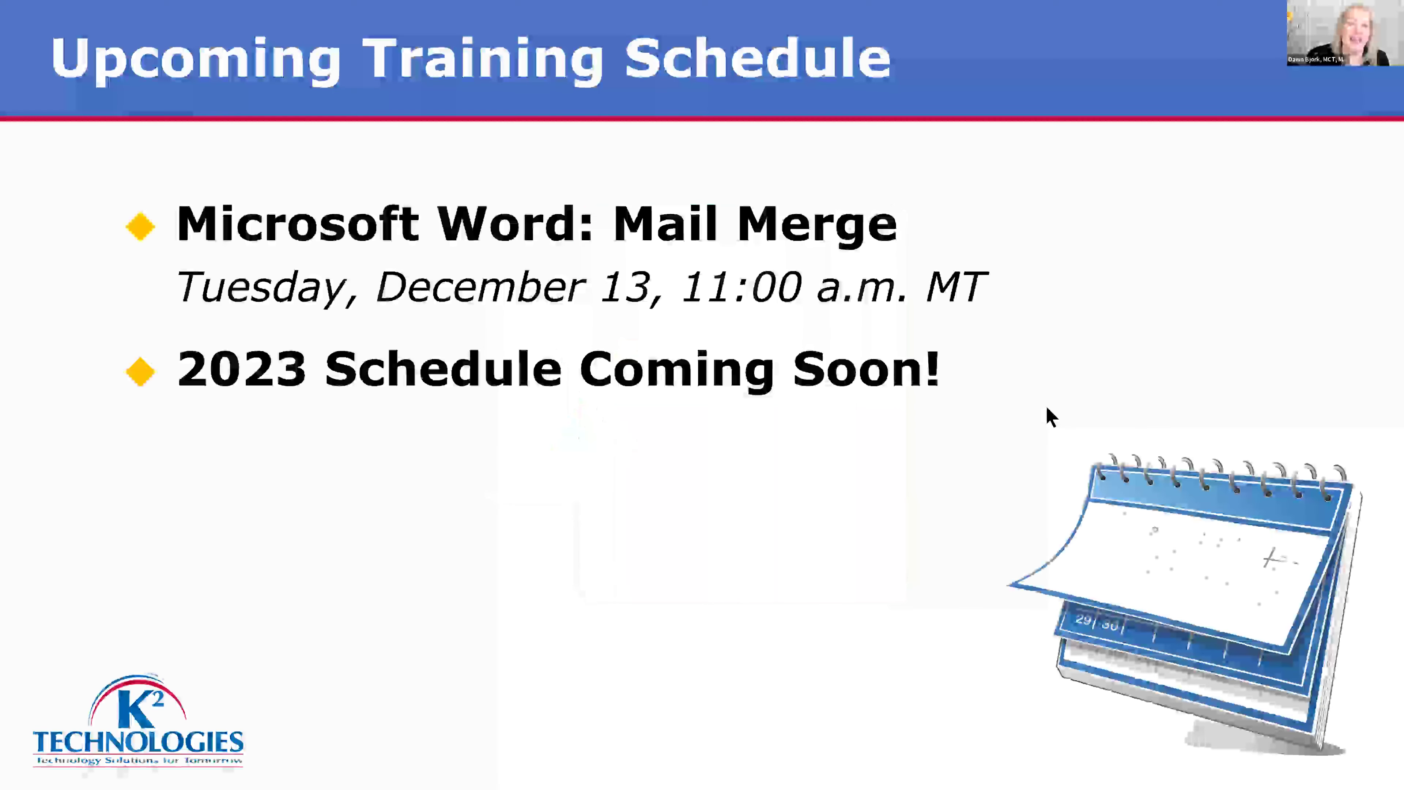